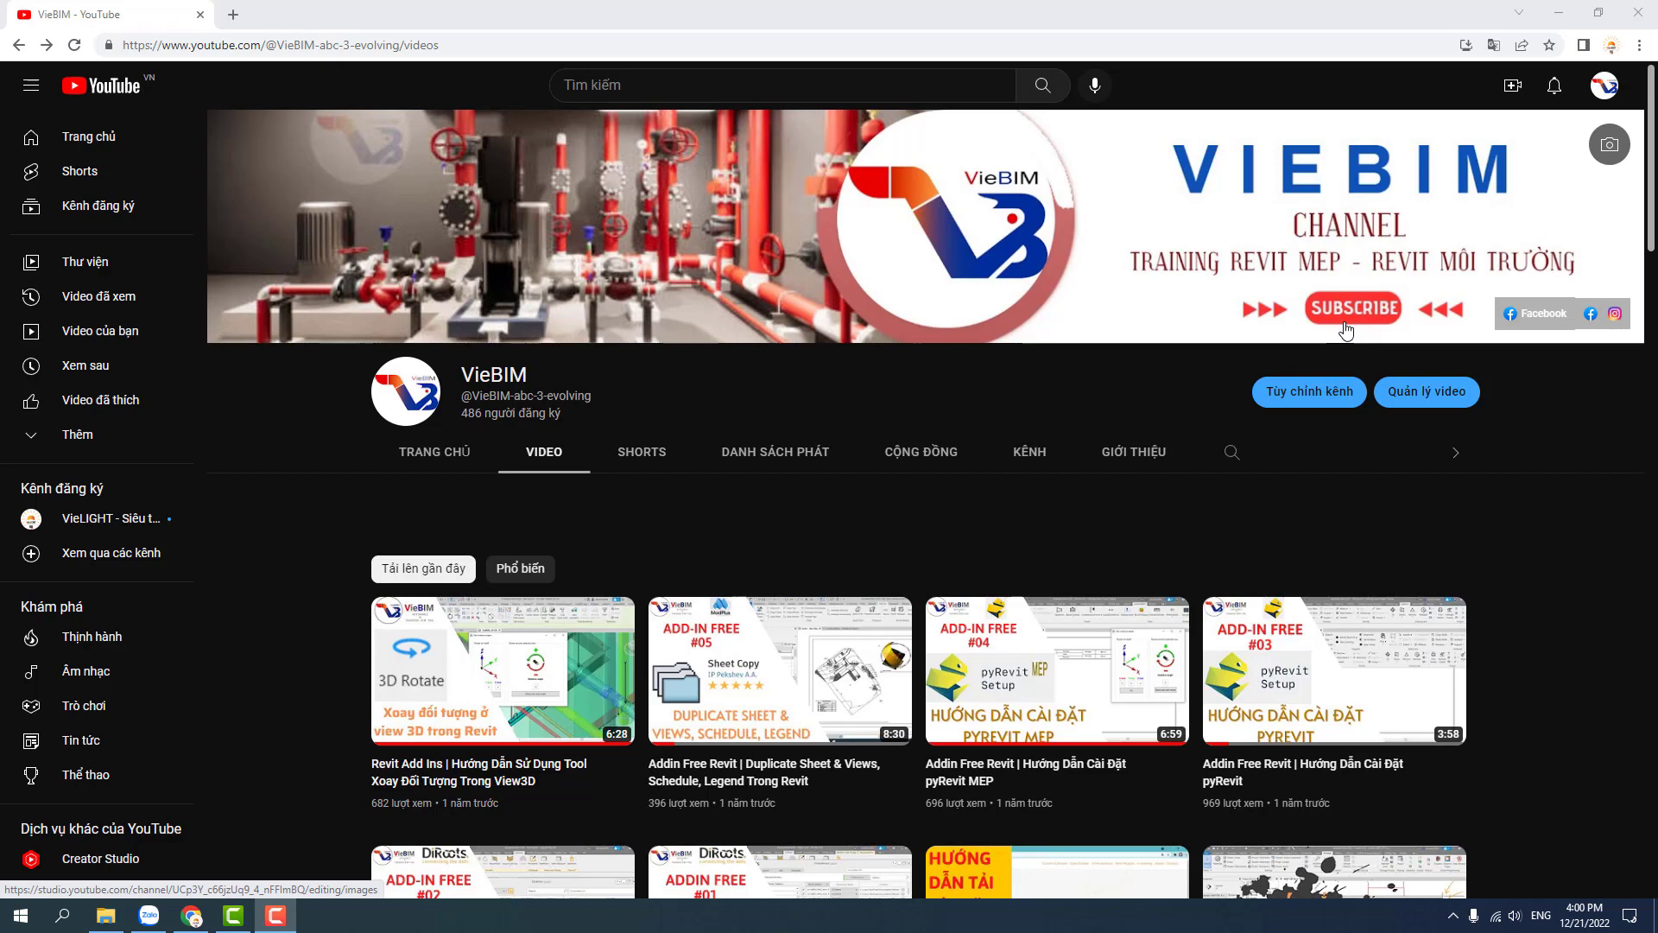
# Scroll through the VieBIM channel's video list, then minimise all windows to show the desktop.
pyautogui.scroll(-4, 1090, 479)
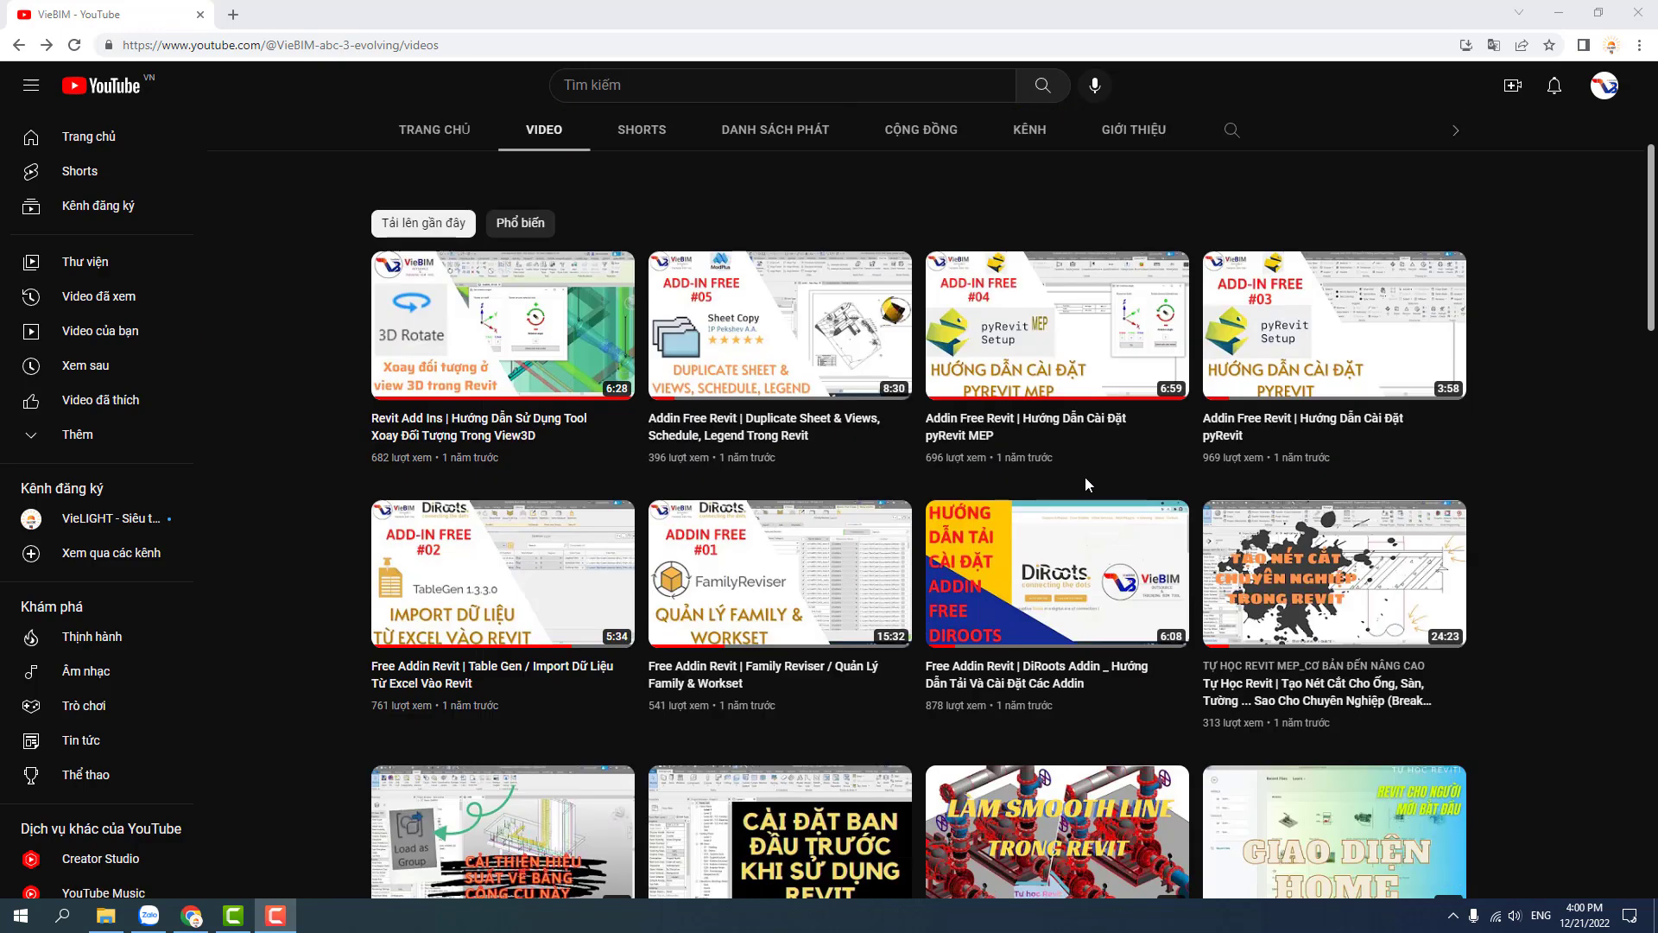
pyautogui.scroll(-4, 1085, 477)
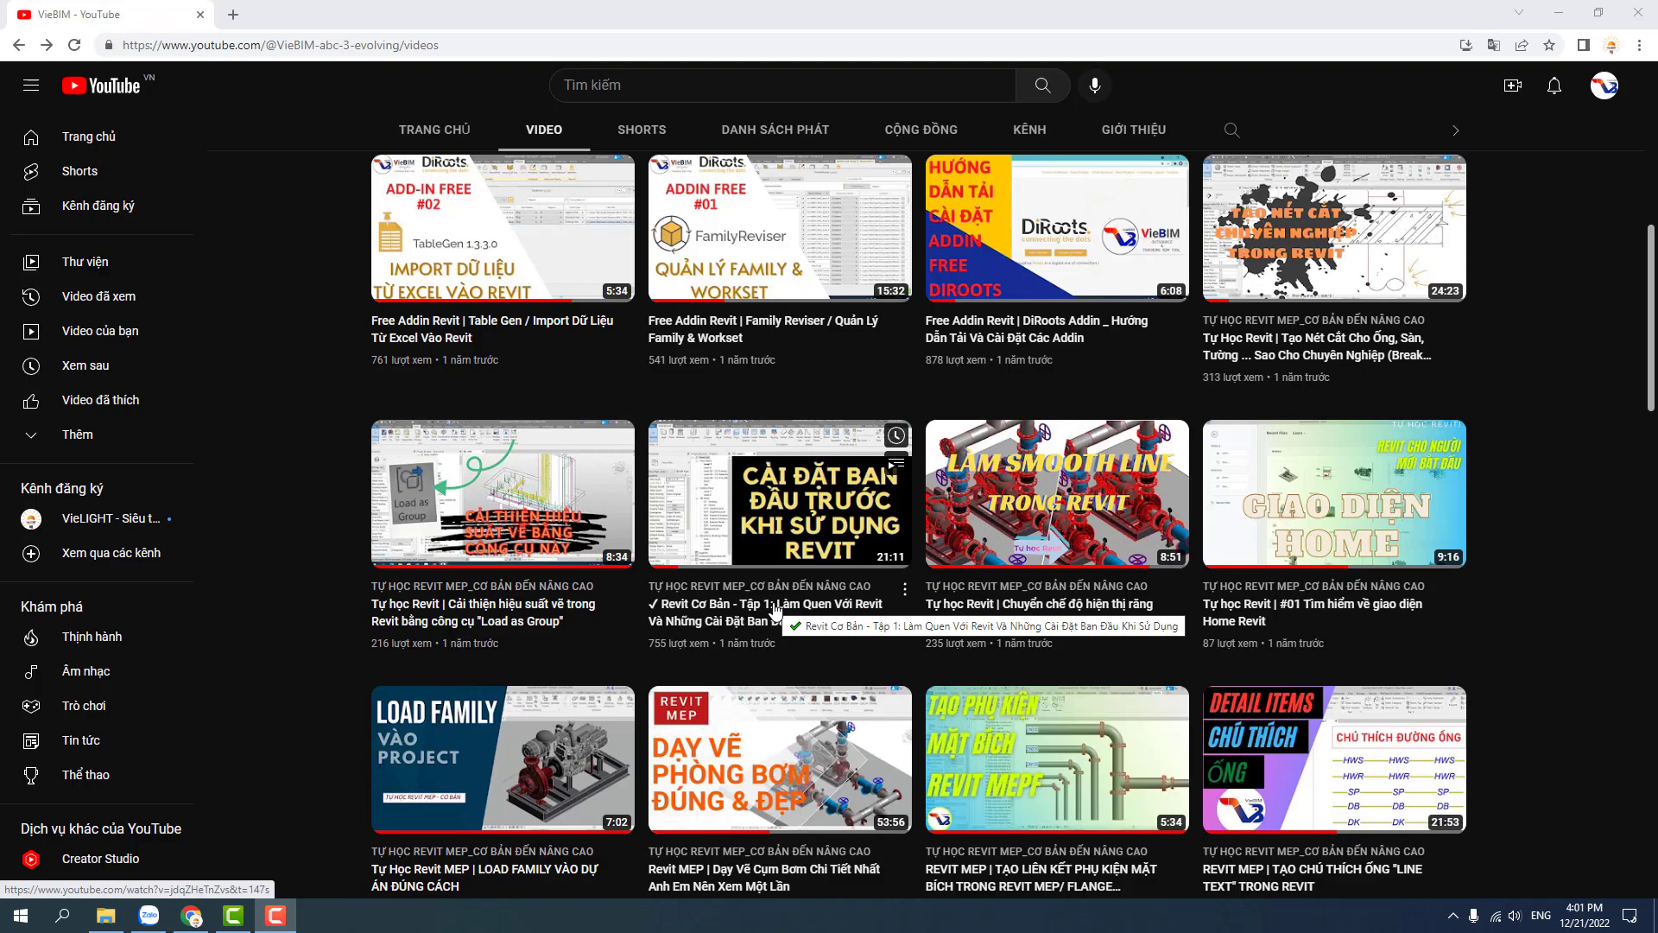
pyautogui.click(1654, 916)
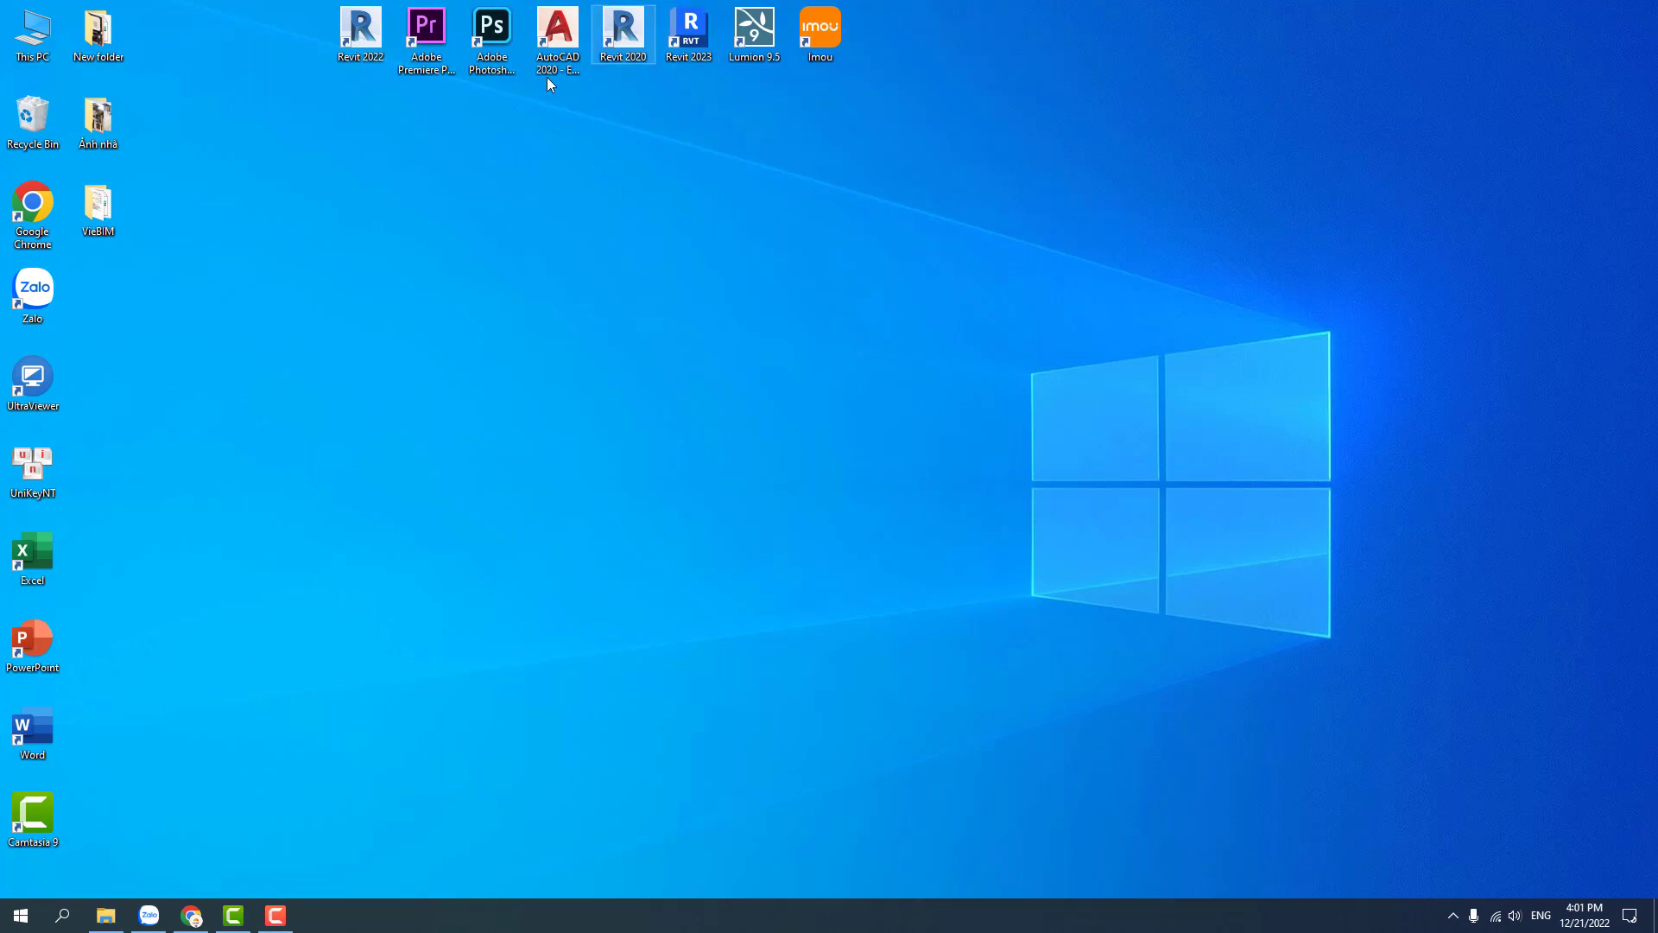
# Launch Revit 2020 from its desktop shortcut and maximize the window.
pyautogui.doubleClick(620, 38)
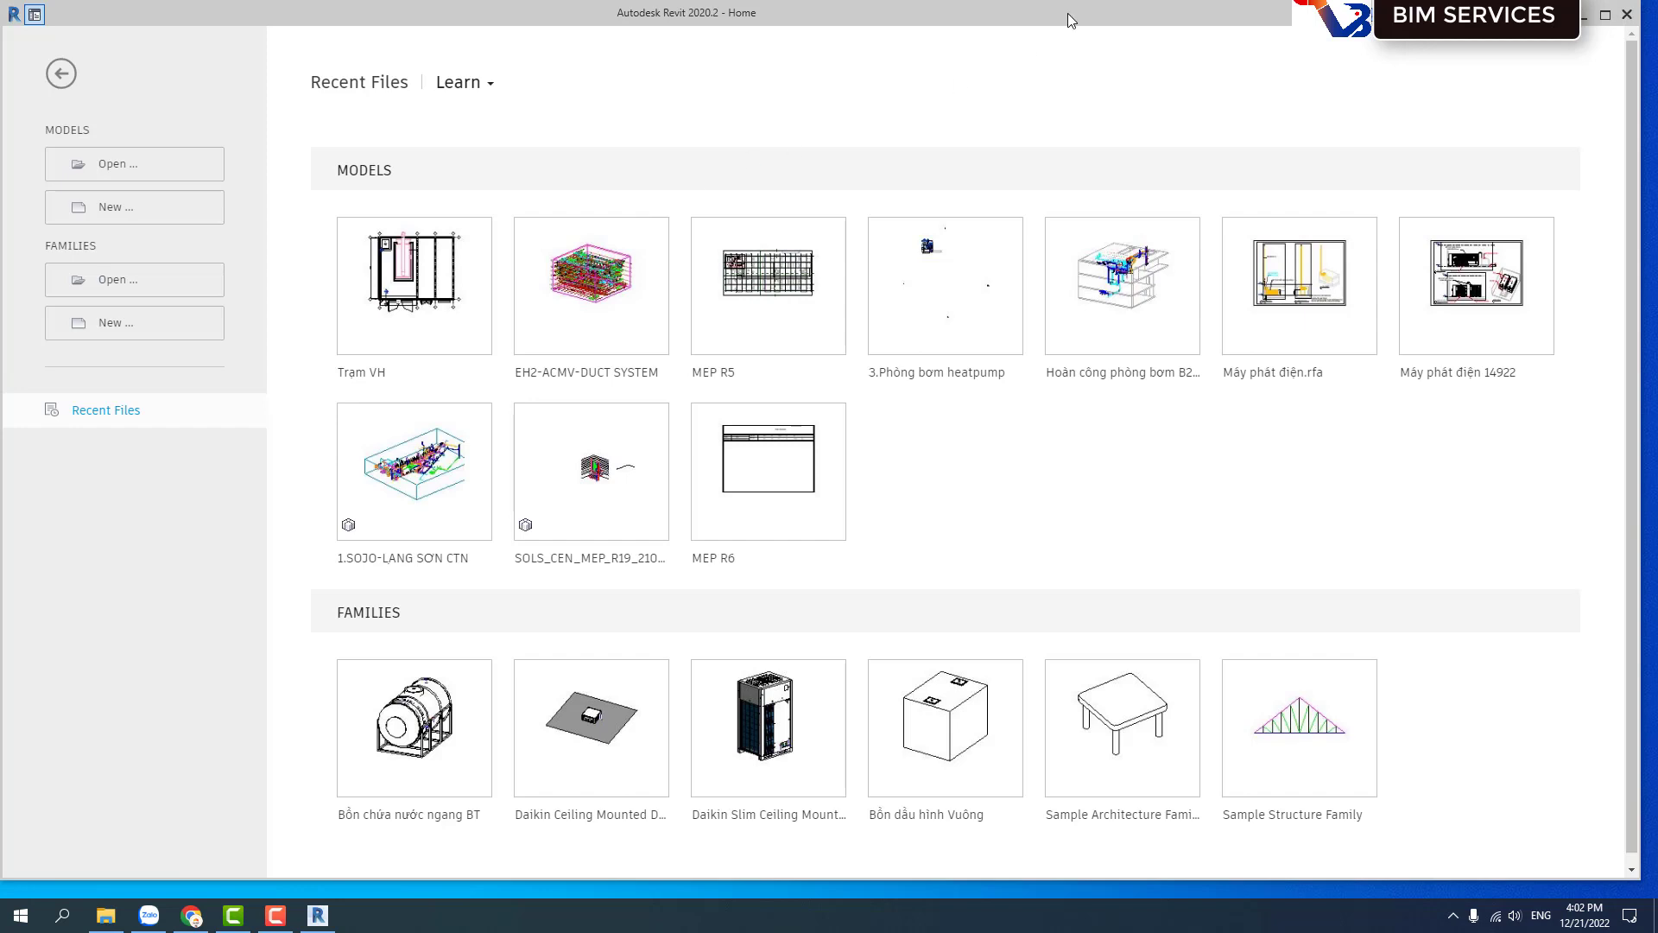
pyautogui.click(1605, 15)
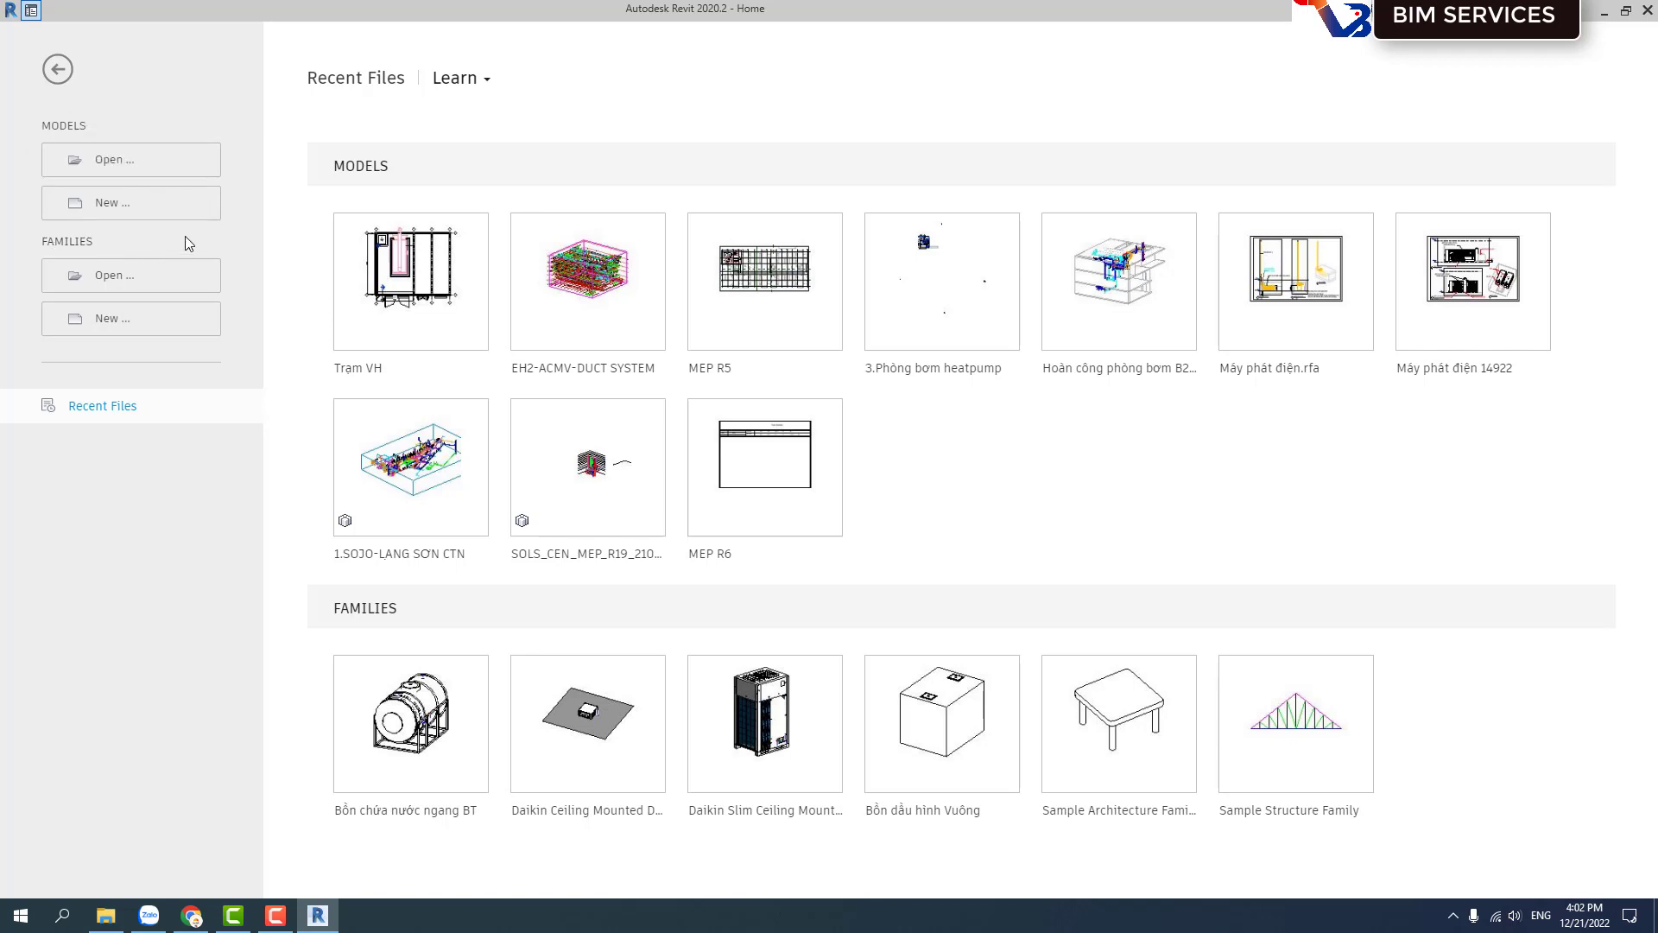
# Start a new project with Construction Template kept as the template file.
pyautogui.click(123, 211)
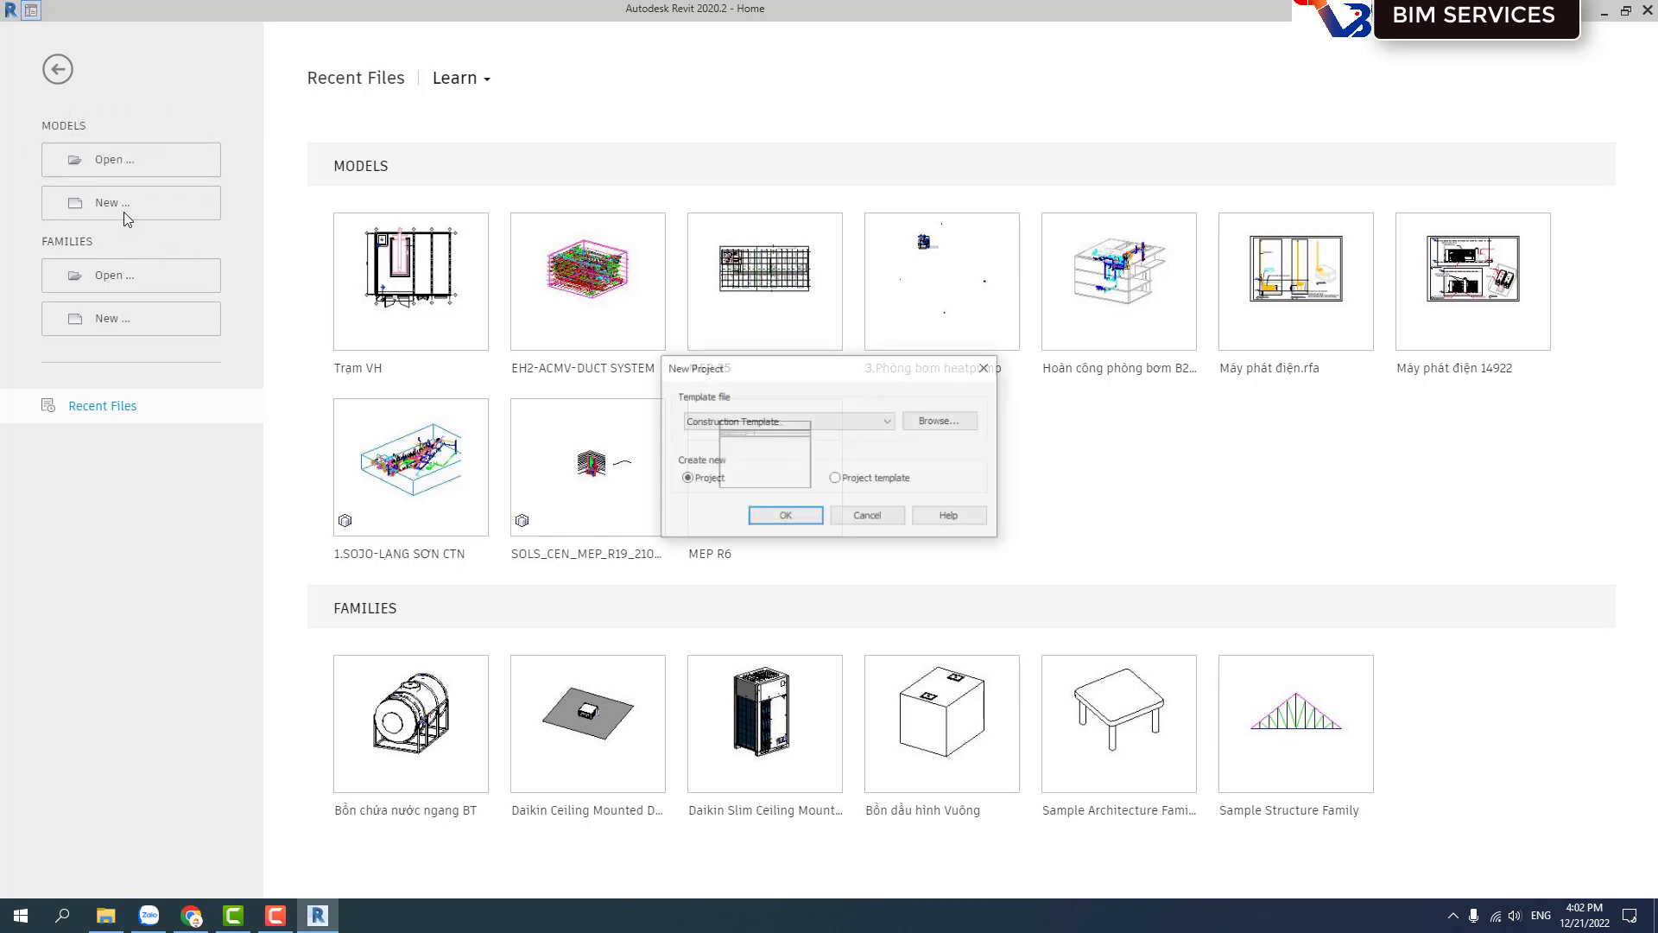
pyautogui.moveTo(740, 370); pyautogui.dragTo(392, 204)
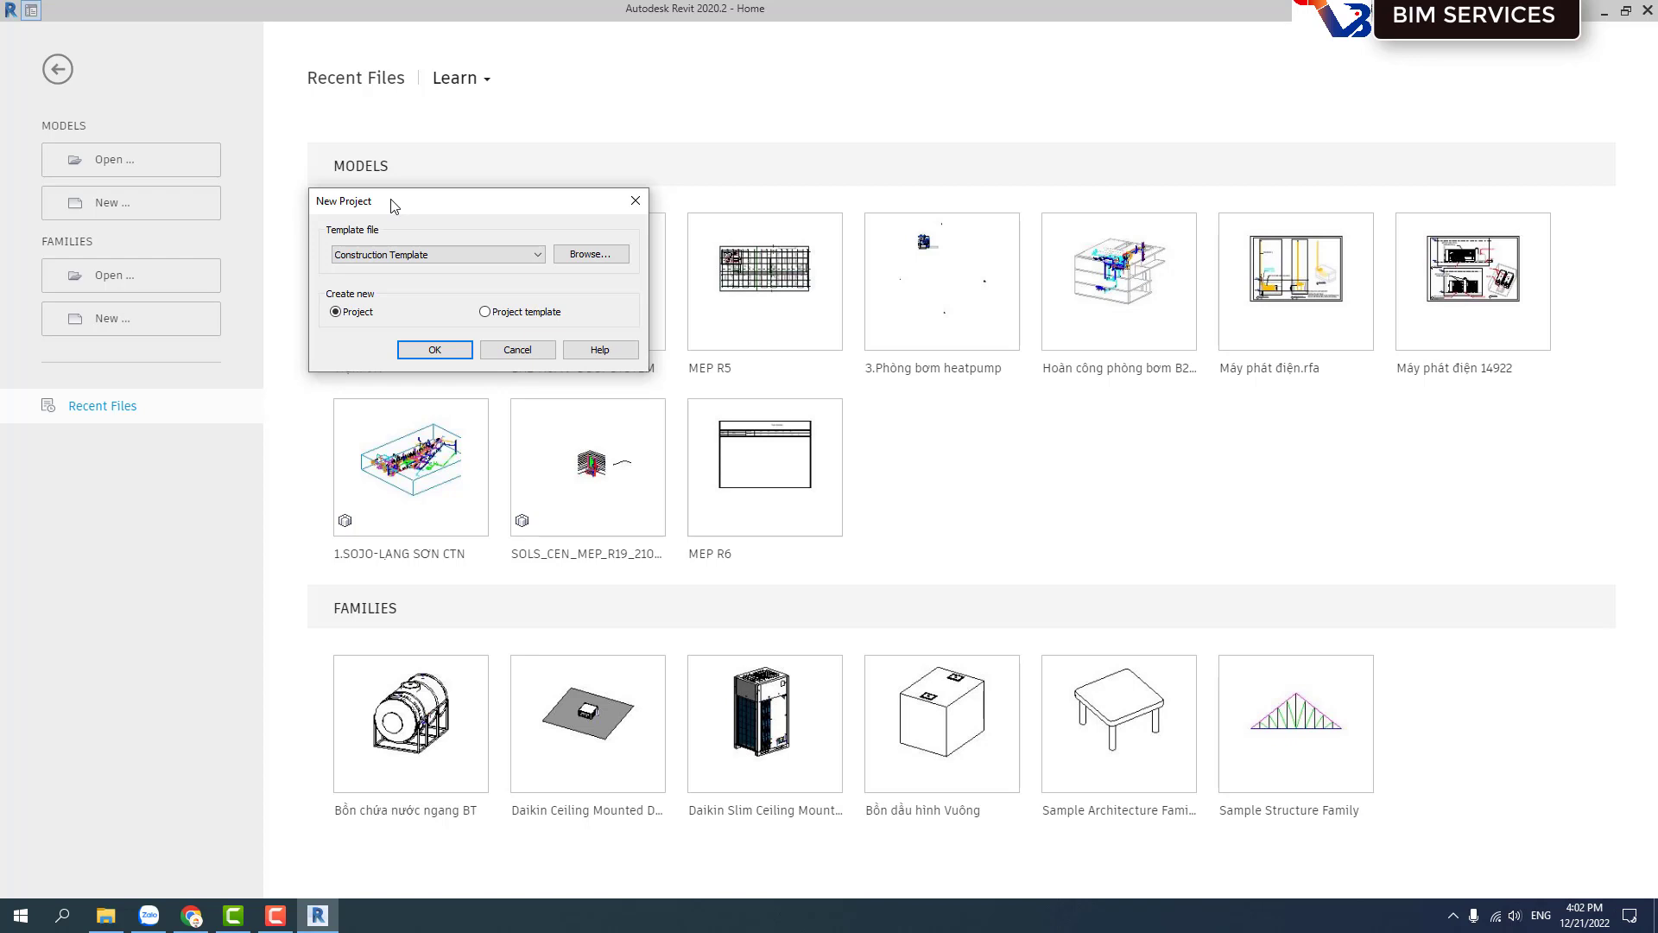
pyautogui.moveTo(393, 204); pyautogui.dragTo(396, 208)
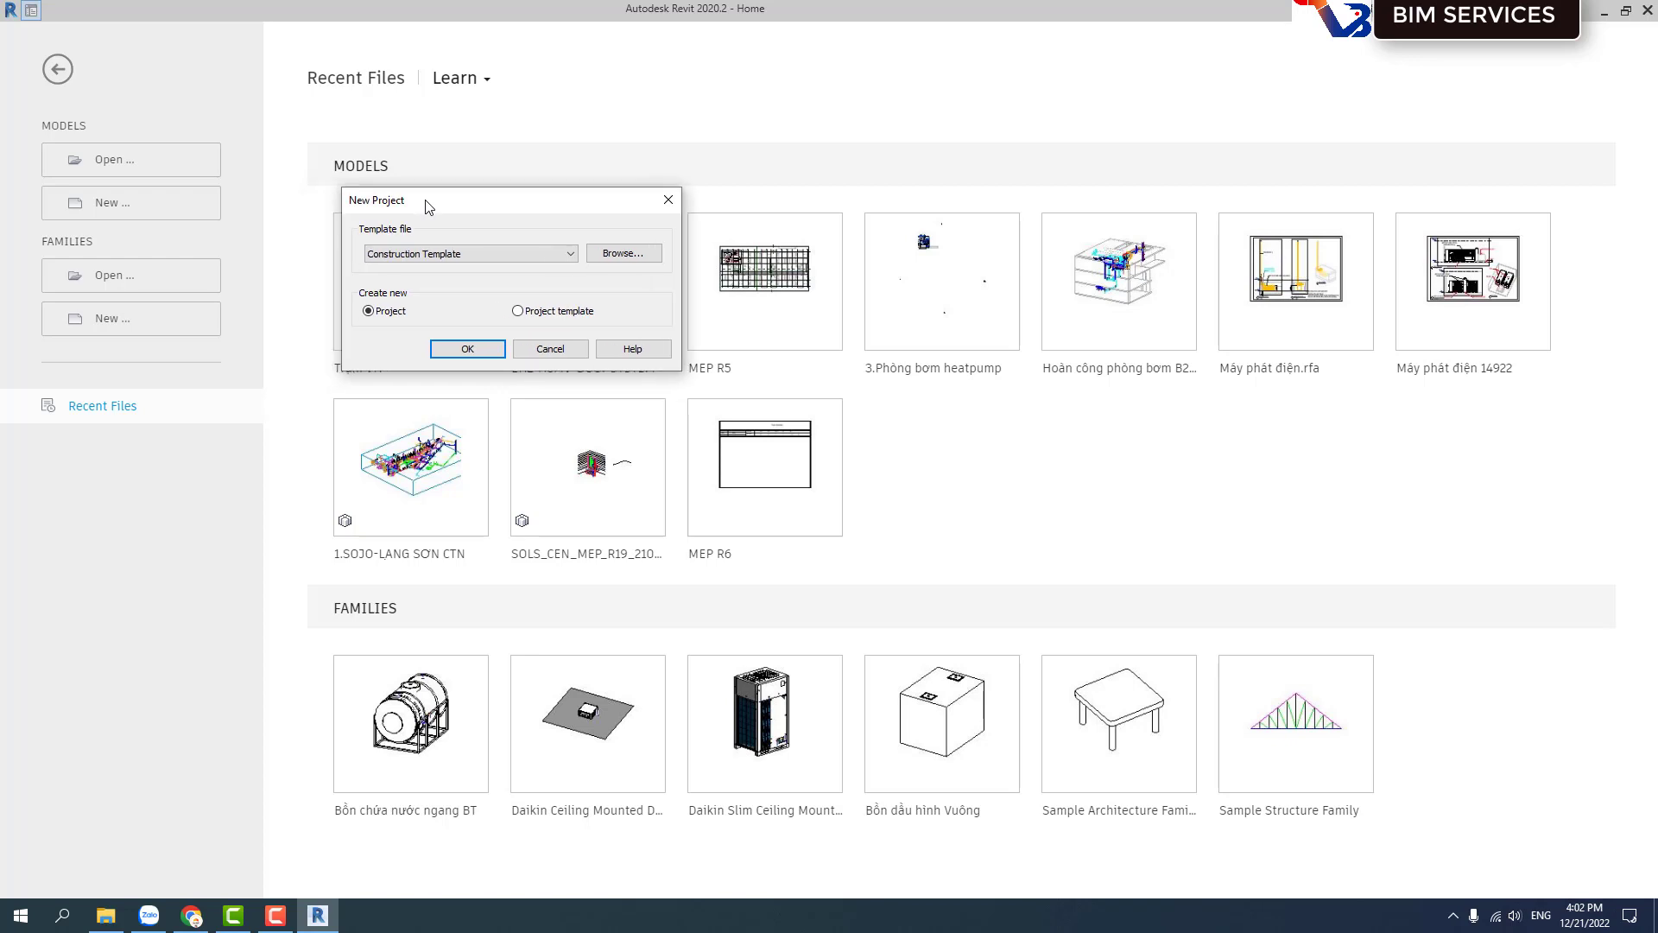
pyautogui.click(414, 253)
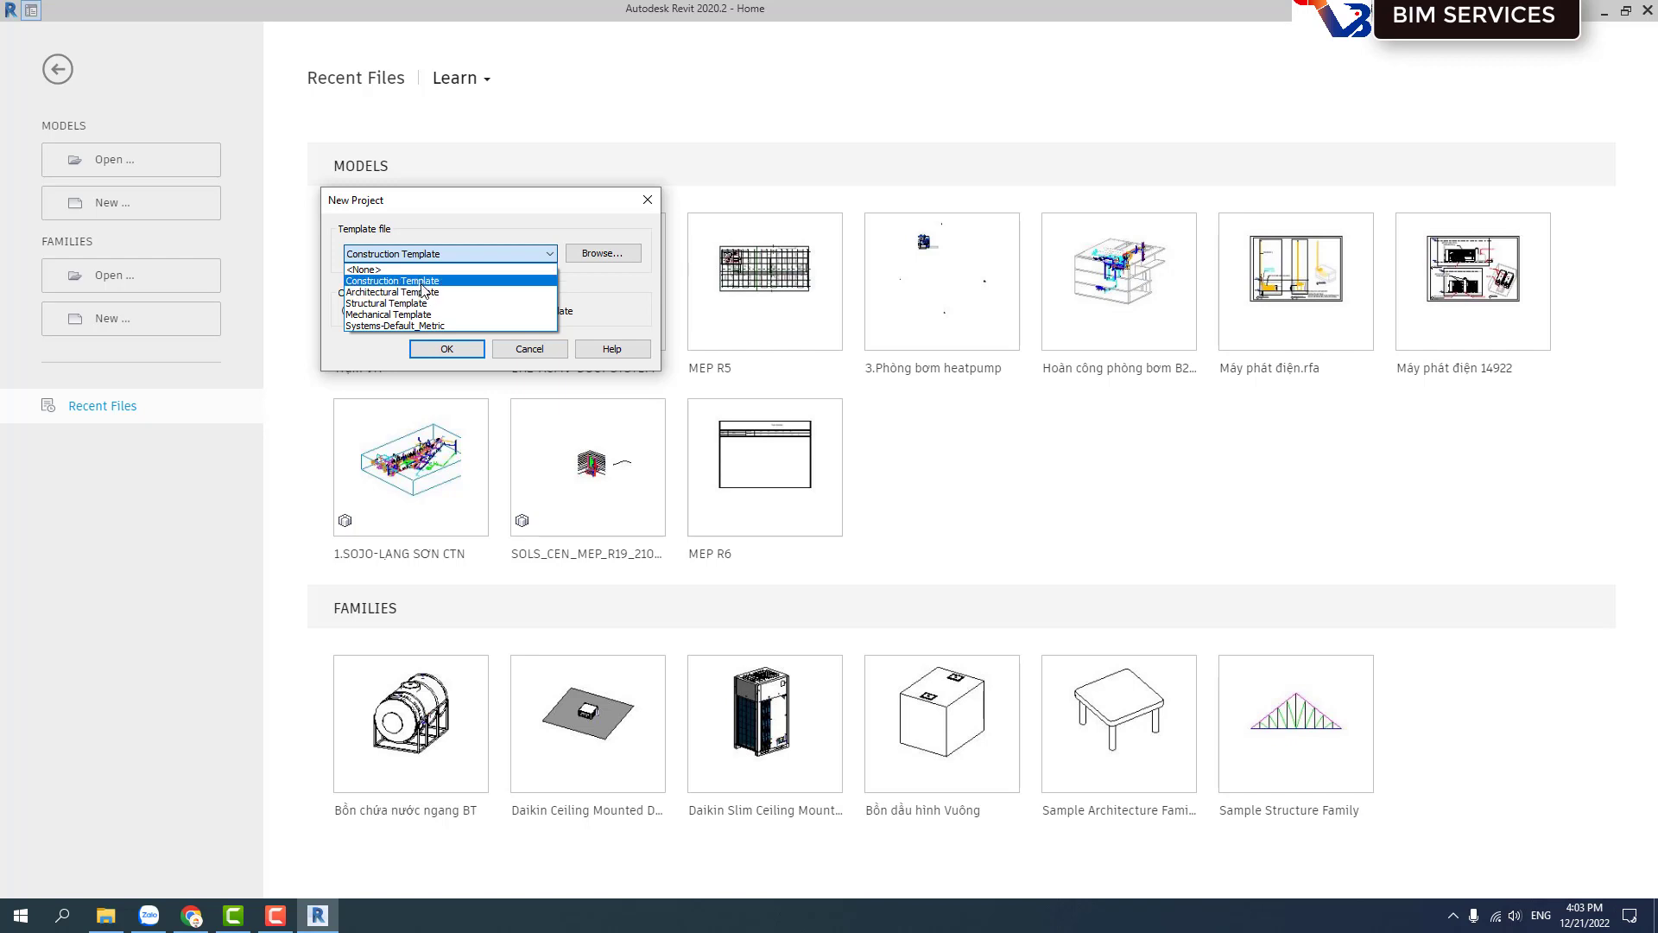
pyautogui.click(419, 281)
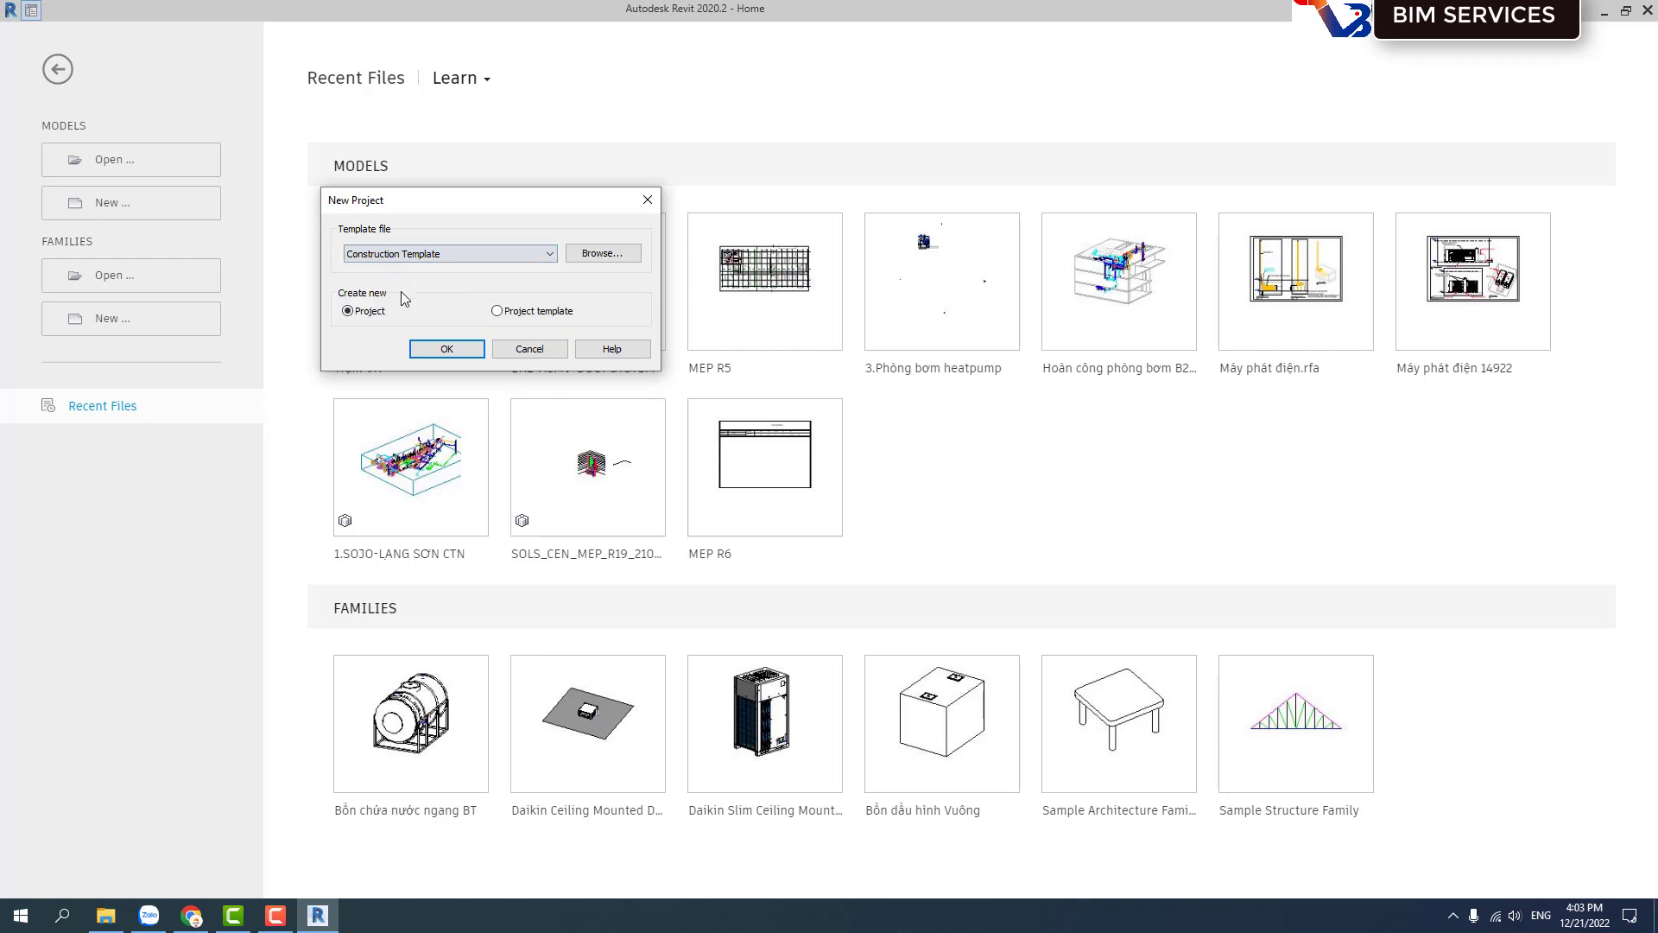
pyautogui.click(436, 350)
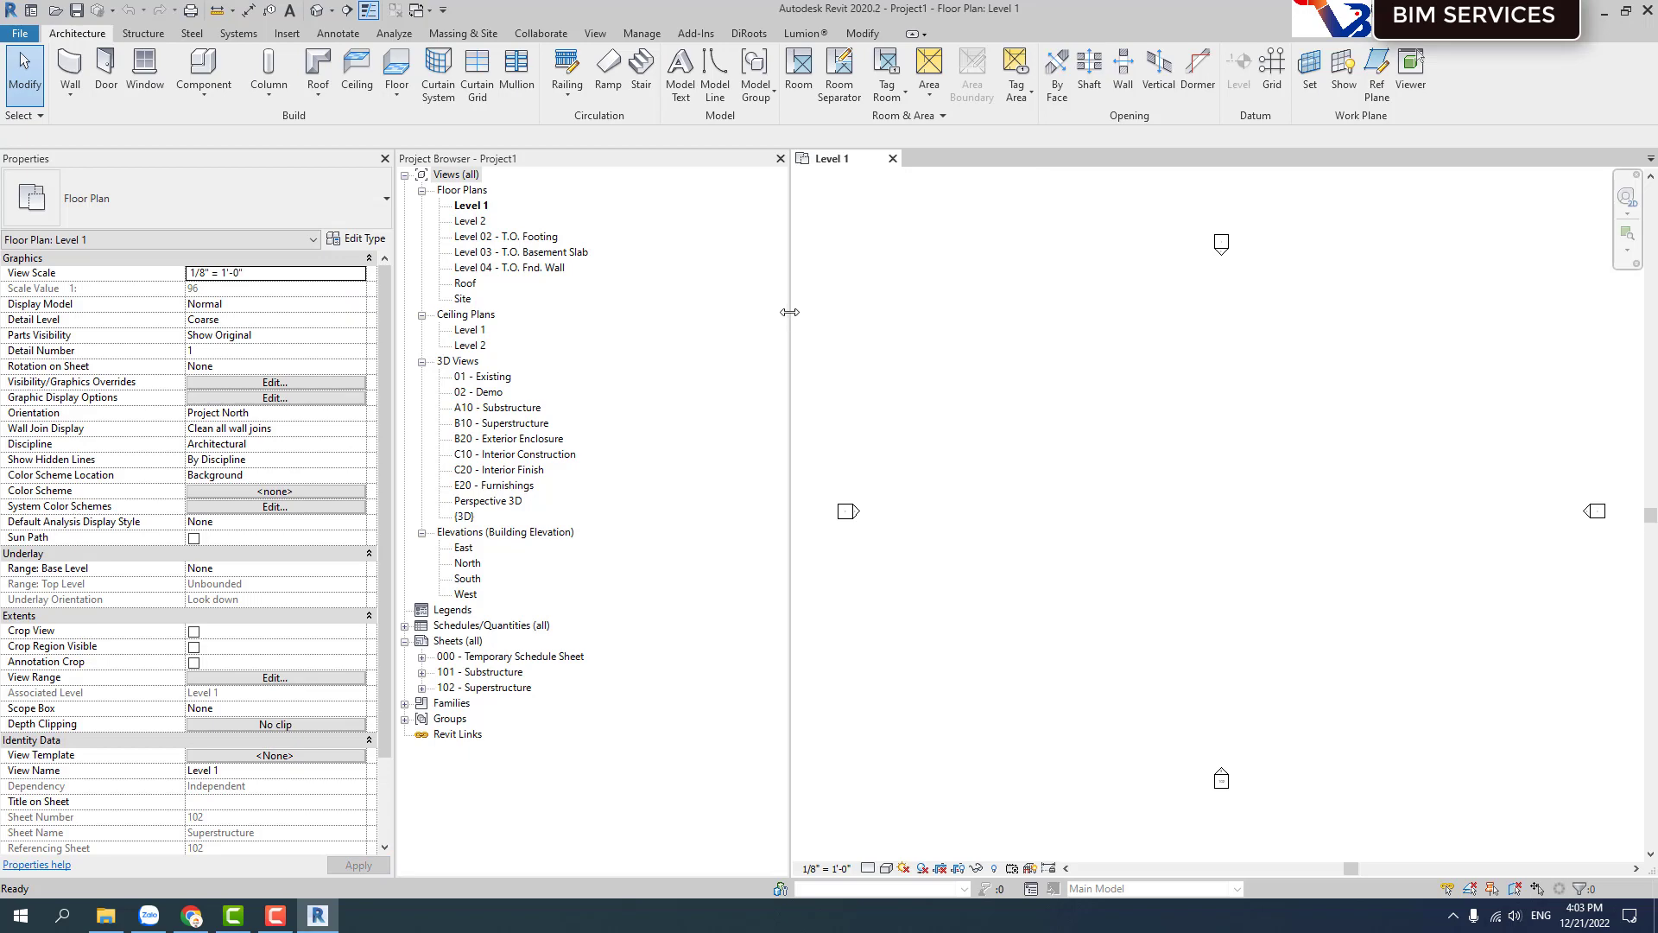
# Narrow the Project Browser to widen the drawing area, then open Manage > Project Units.
pyautogui.moveTo(787, 319); pyautogui.dragTo(581, 325)
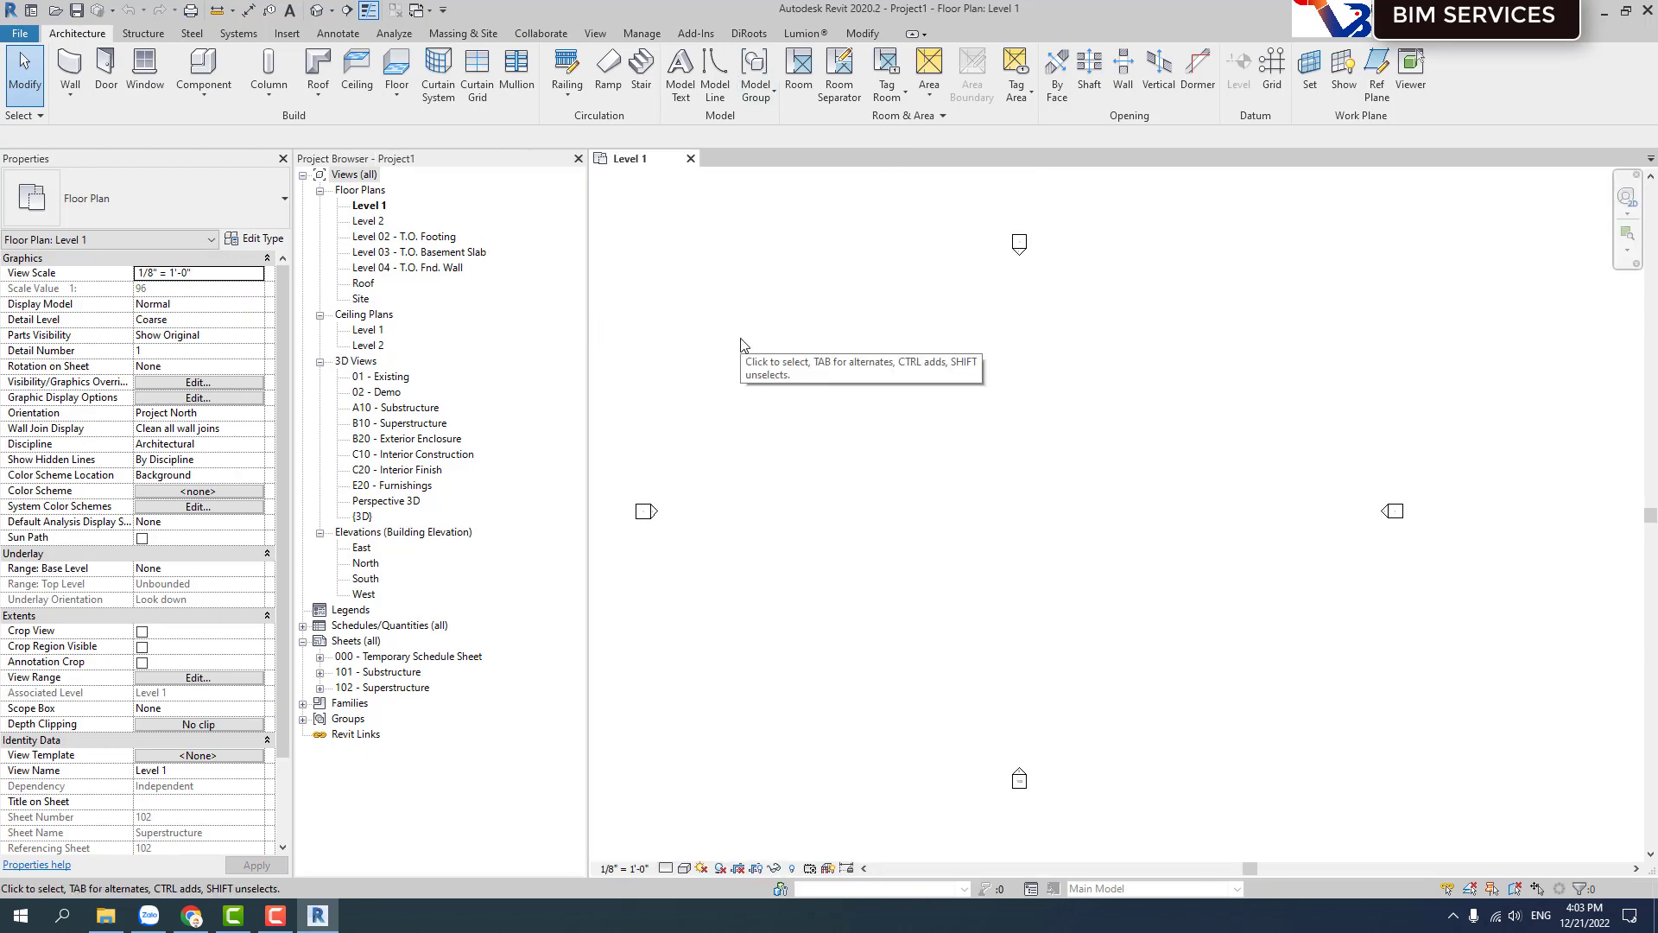
pyautogui.click(641, 34)
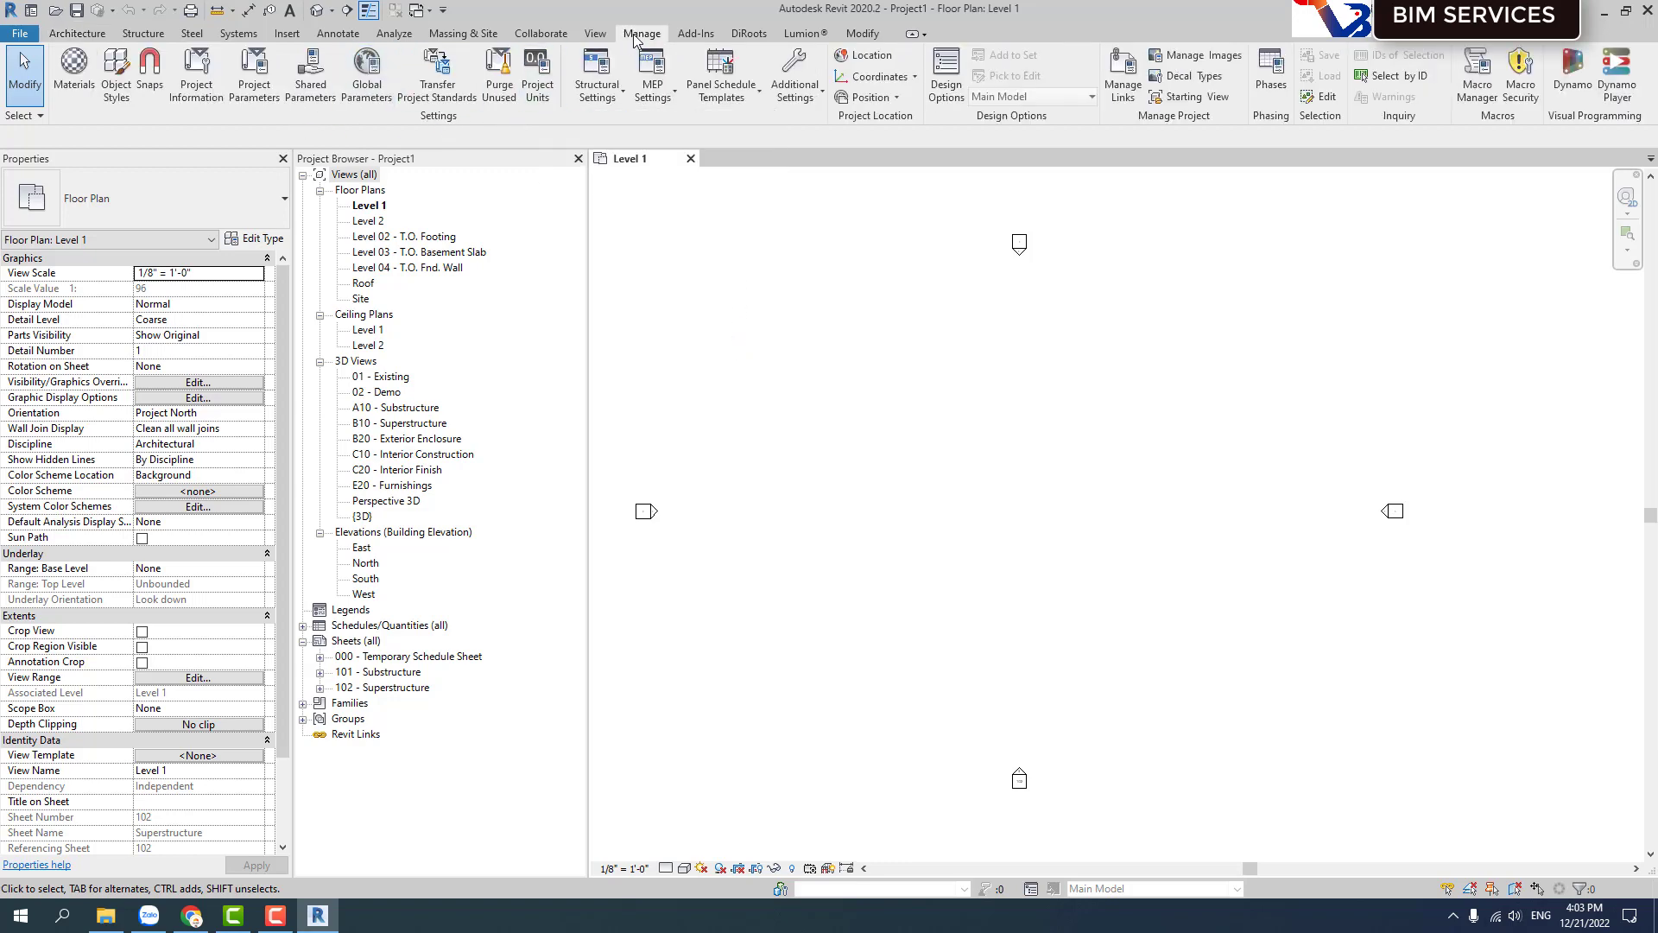
pyautogui.click(538, 101)
# Set the project's Length format to Millimeters and apply it.
pyautogui.moveTo(730, 251); pyautogui.dragTo(703, 241)
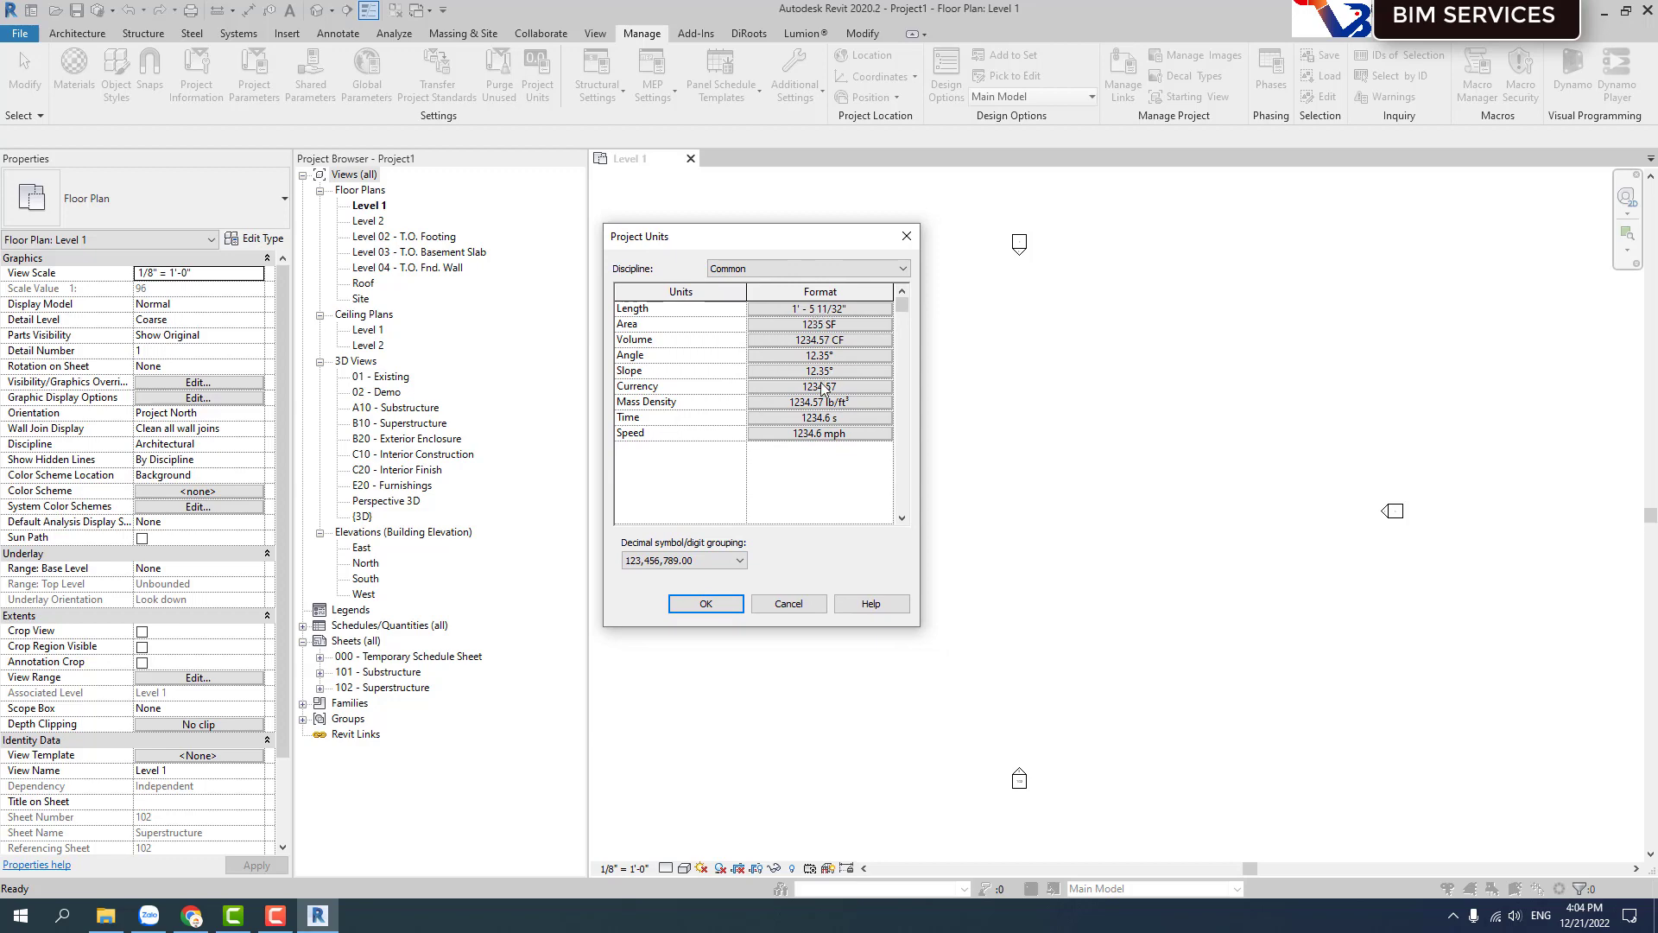
pyautogui.click(818, 316)
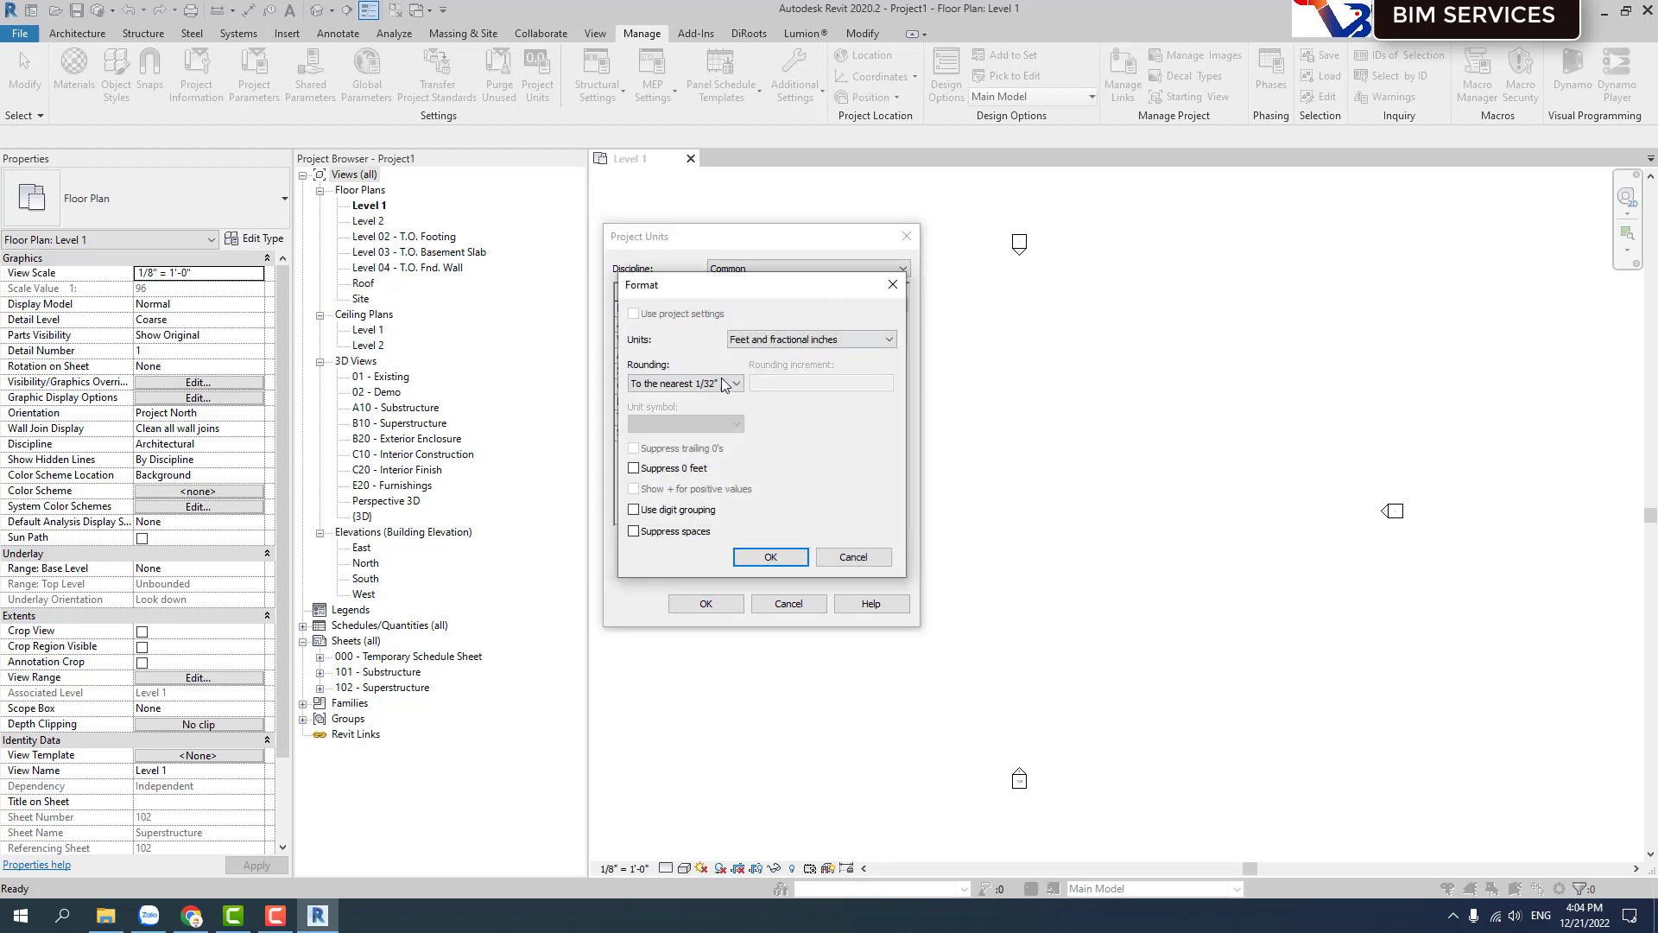
pyautogui.click(891, 279)
pyautogui.moveTo(791, 240); pyautogui.dragTo(777, 190)
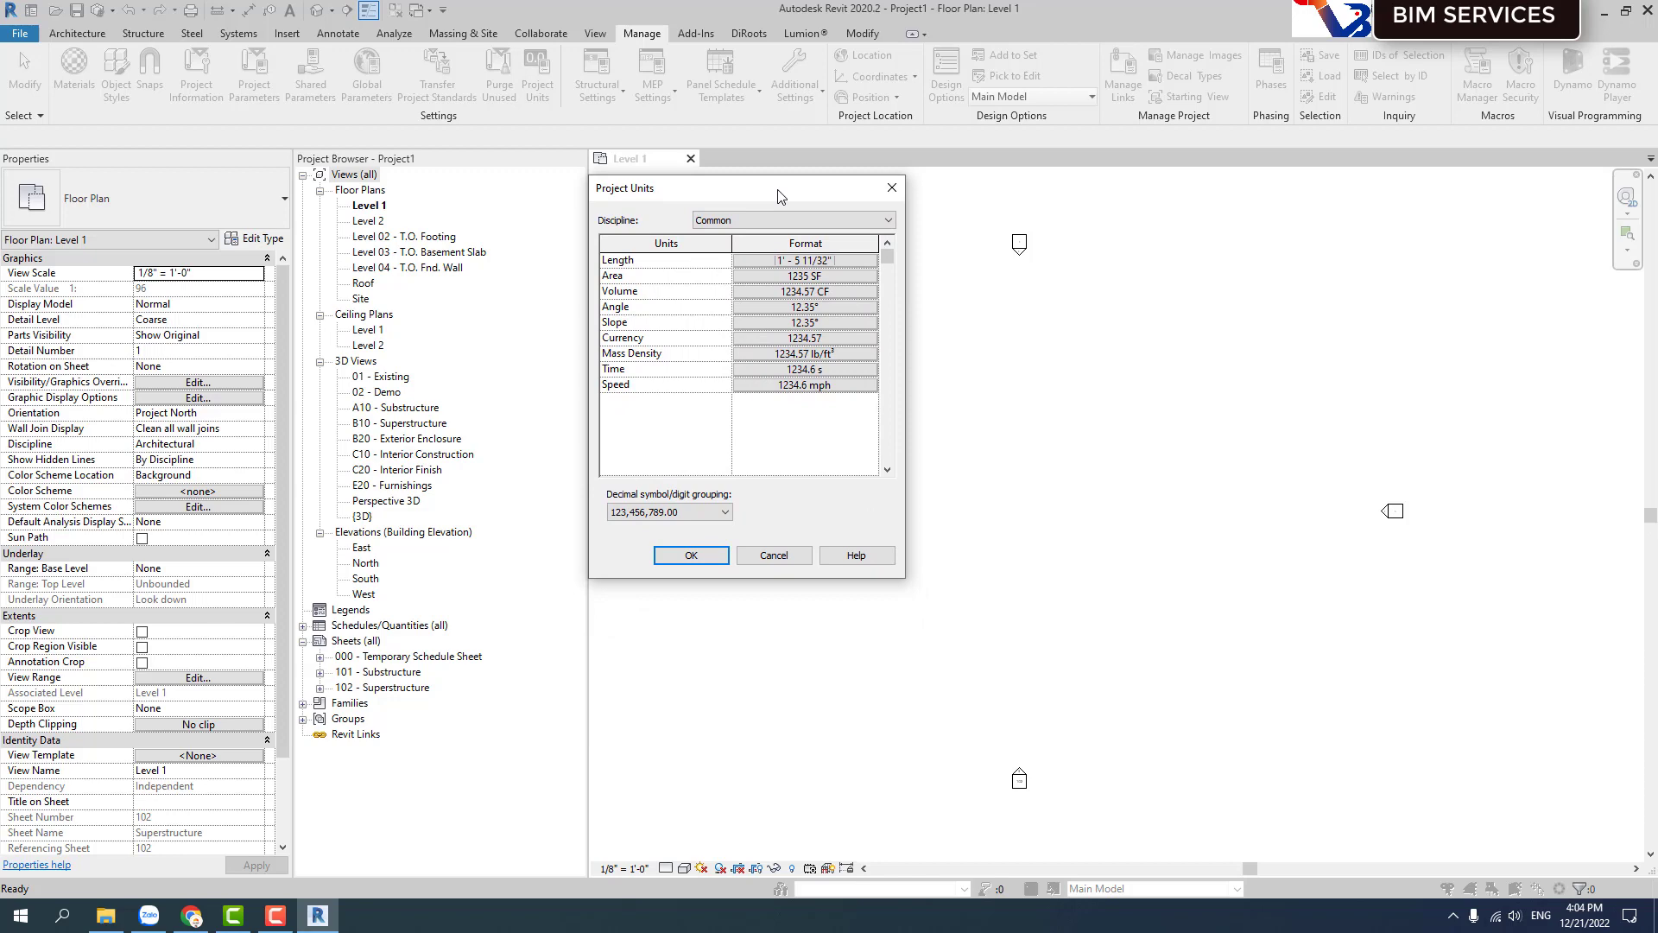
pyautogui.click(818, 264)
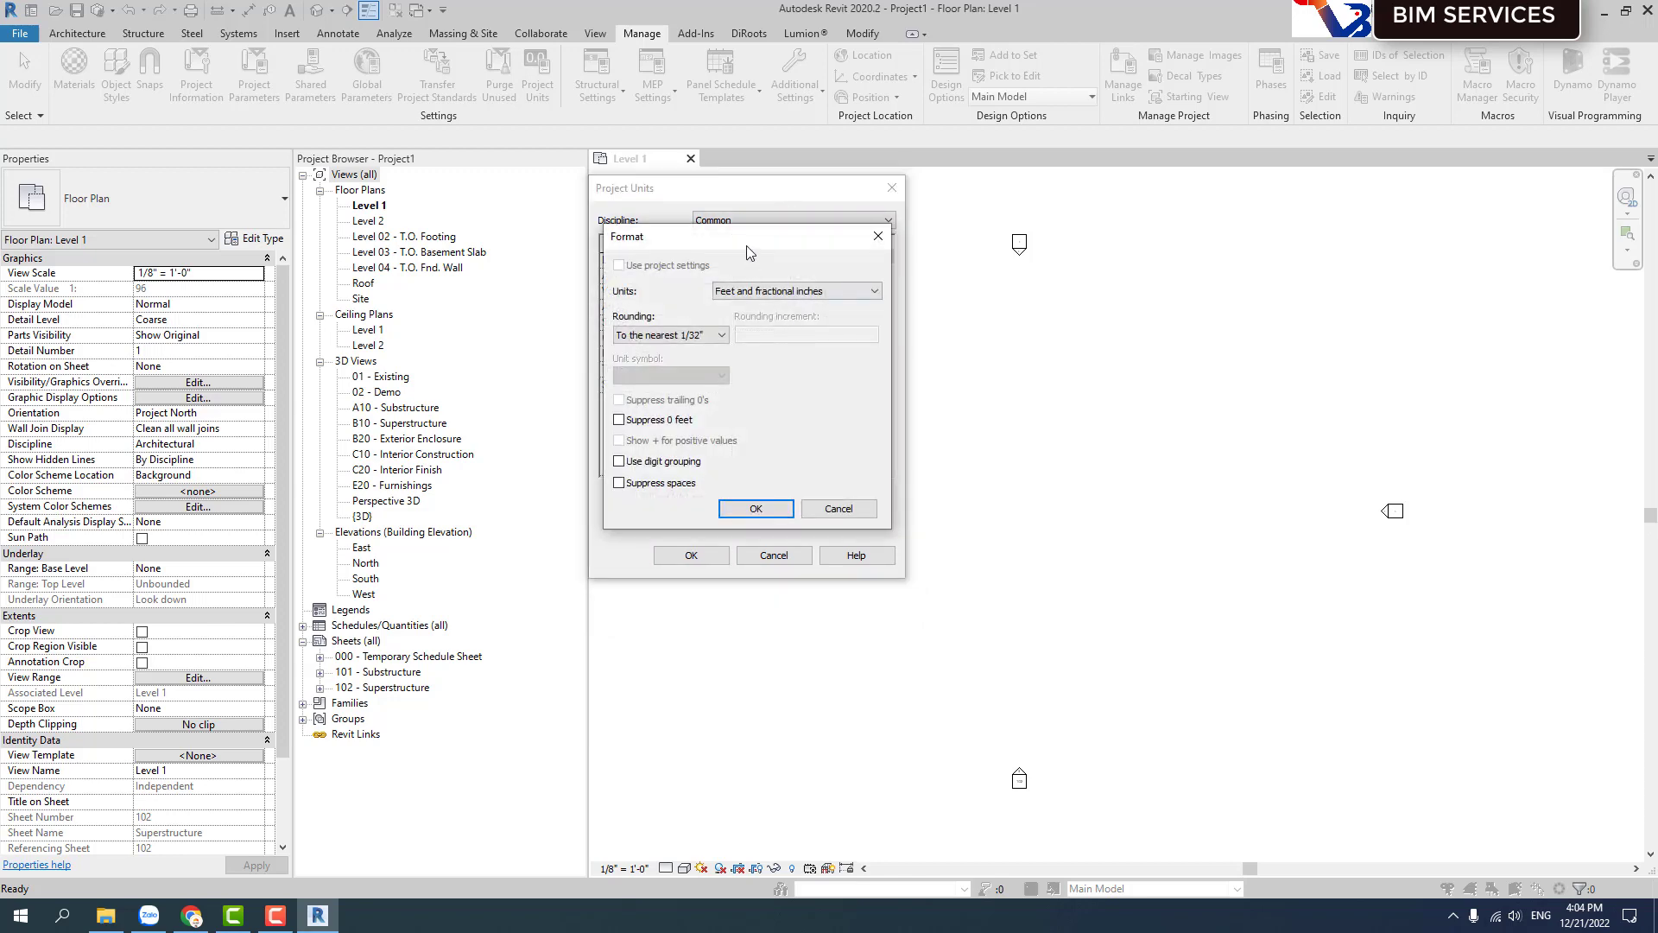
pyautogui.moveTo(746, 245); pyautogui.dragTo(1037, 245)
pyautogui.click(1072, 303)
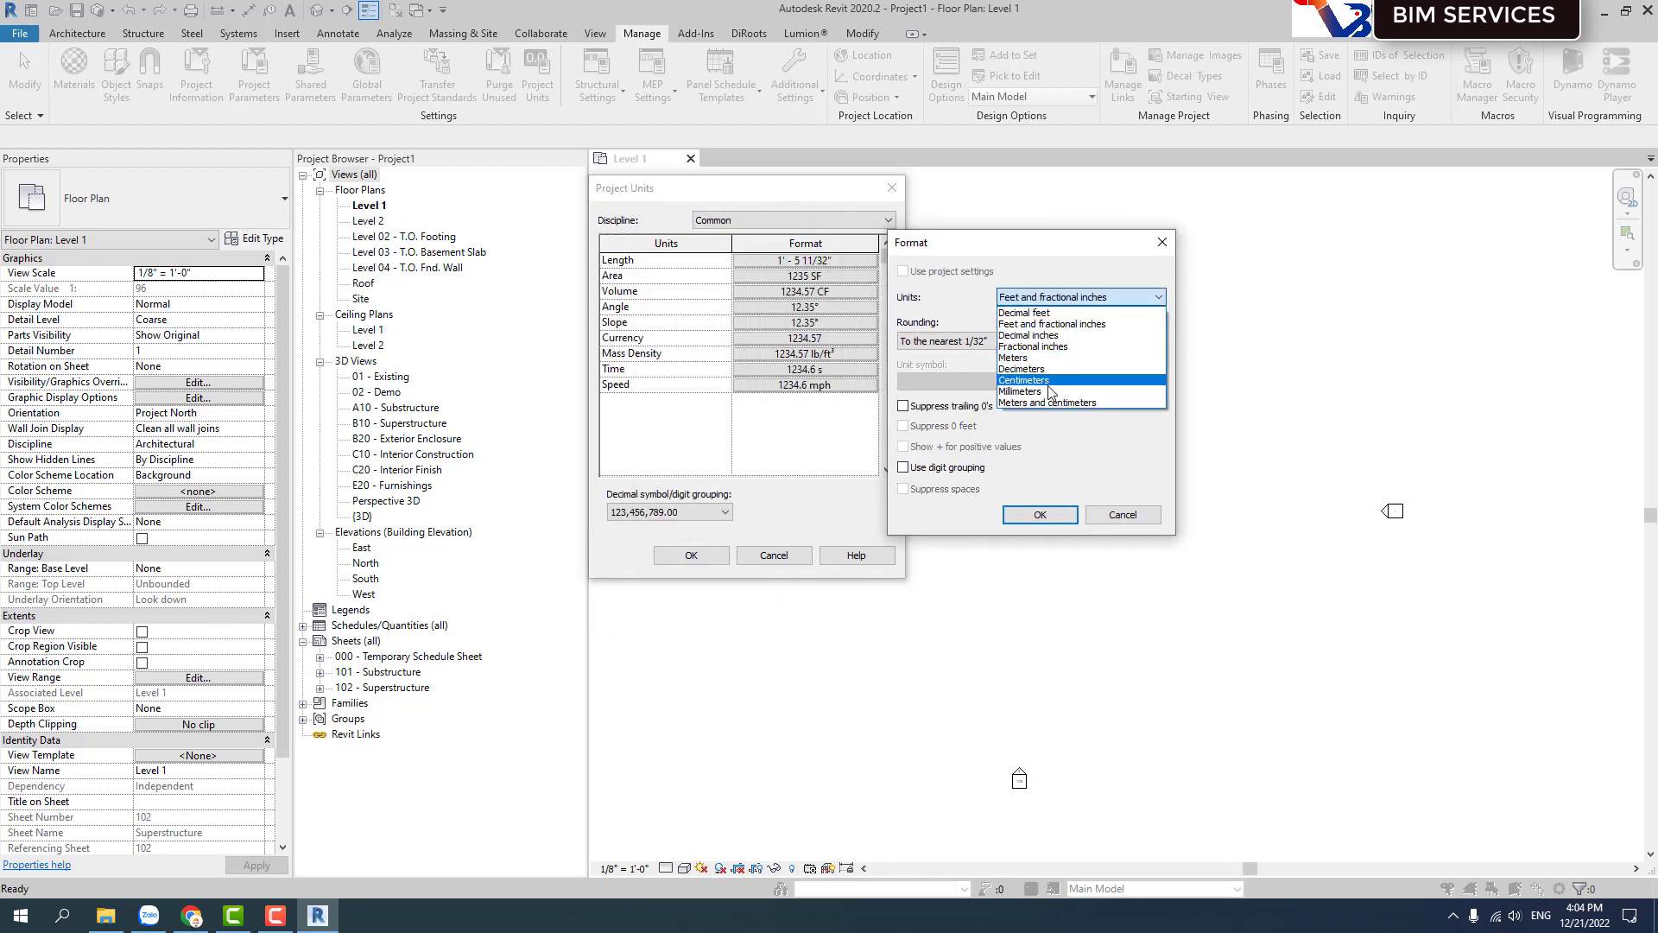
pyautogui.click(1079, 368)
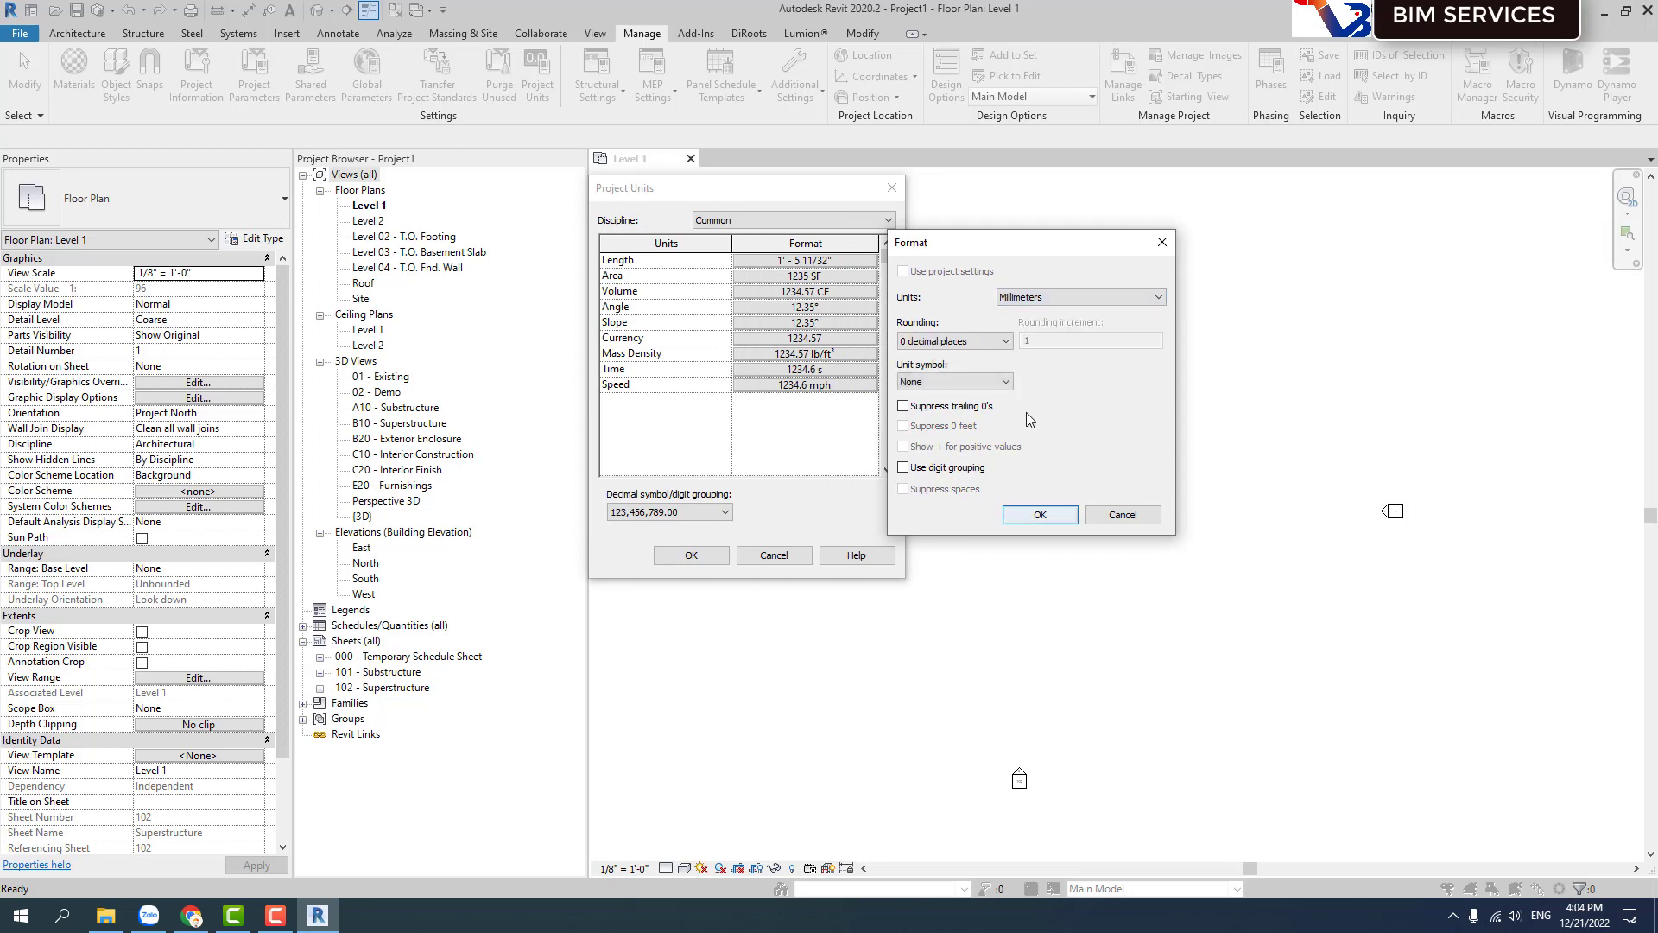
pyautogui.click(1040, 514)
pyautogui.click(689, 553)
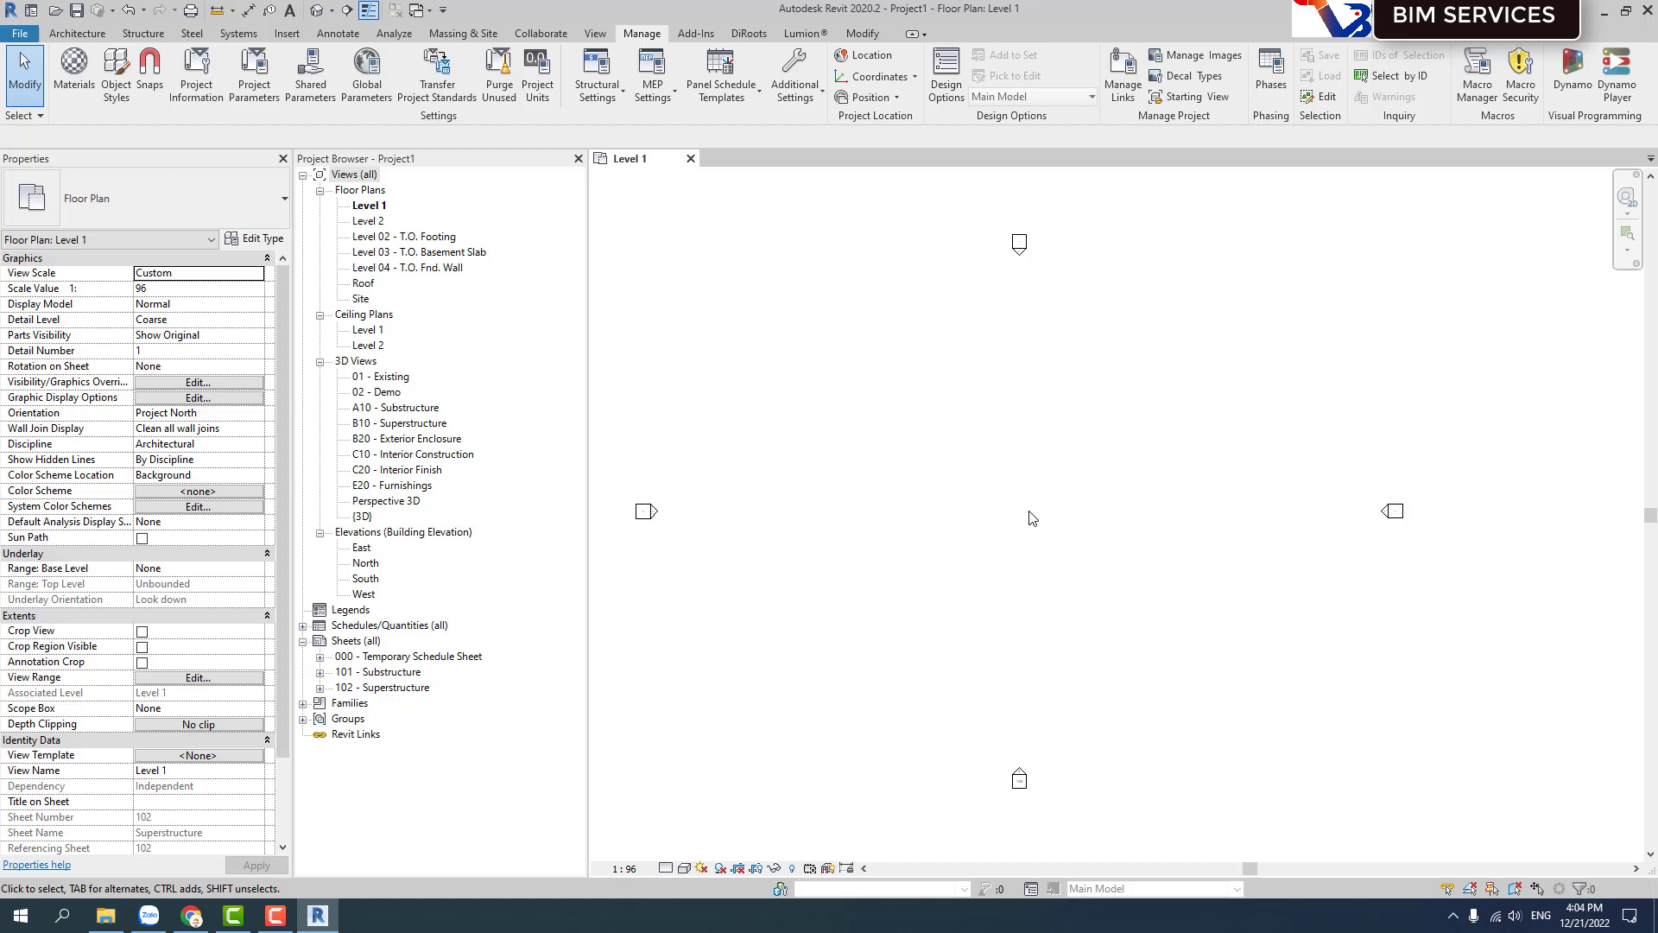
pyautogui.moveTo(1033, 518); pyautogui.dragTo(1005, 518, button='middle')
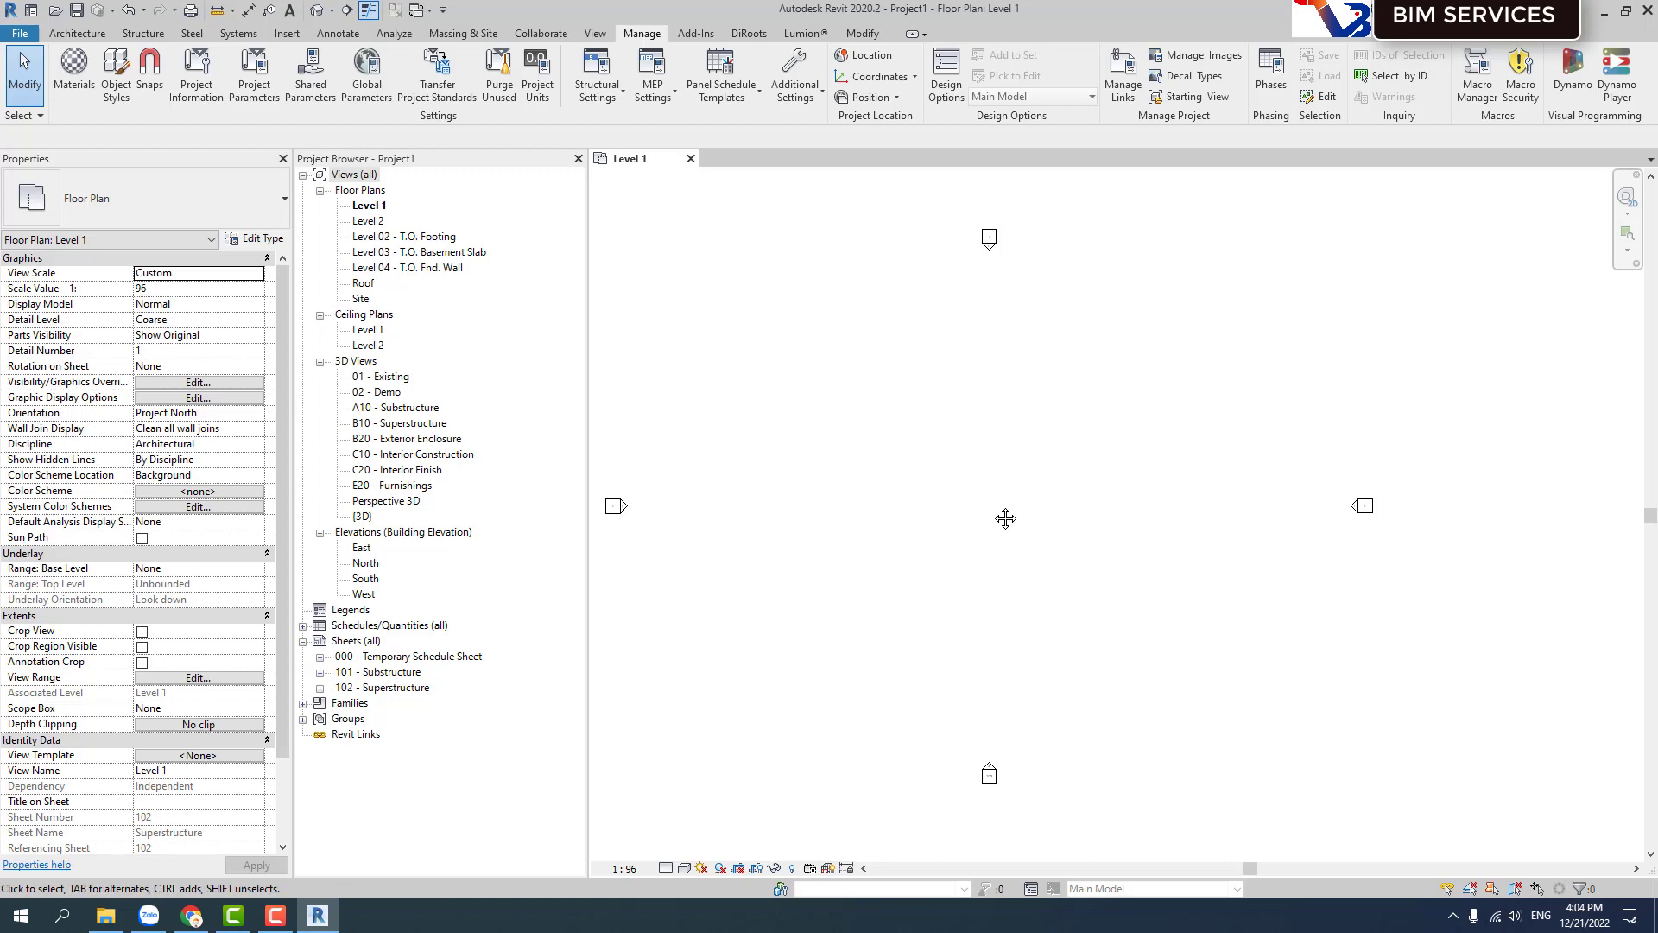
# Browse component types under Architecture > Component, then close Project1 without saving.
pyautogui.click(76, 32)
pyautogui.click(204, 67)
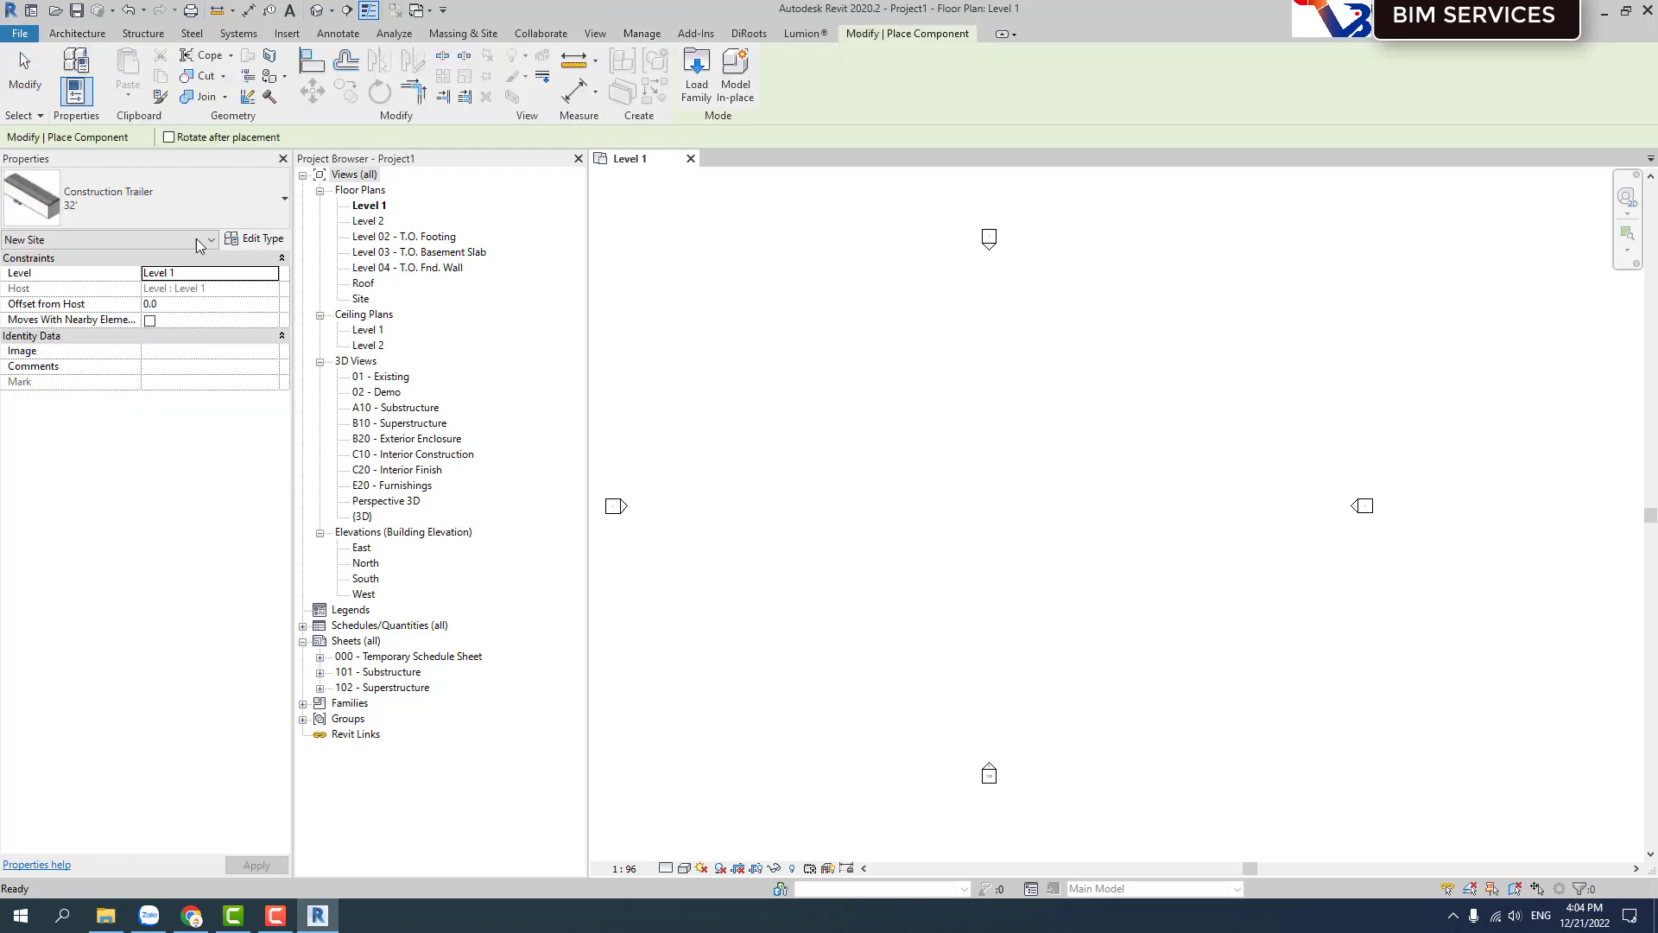
pyautogui.click(114, 216)
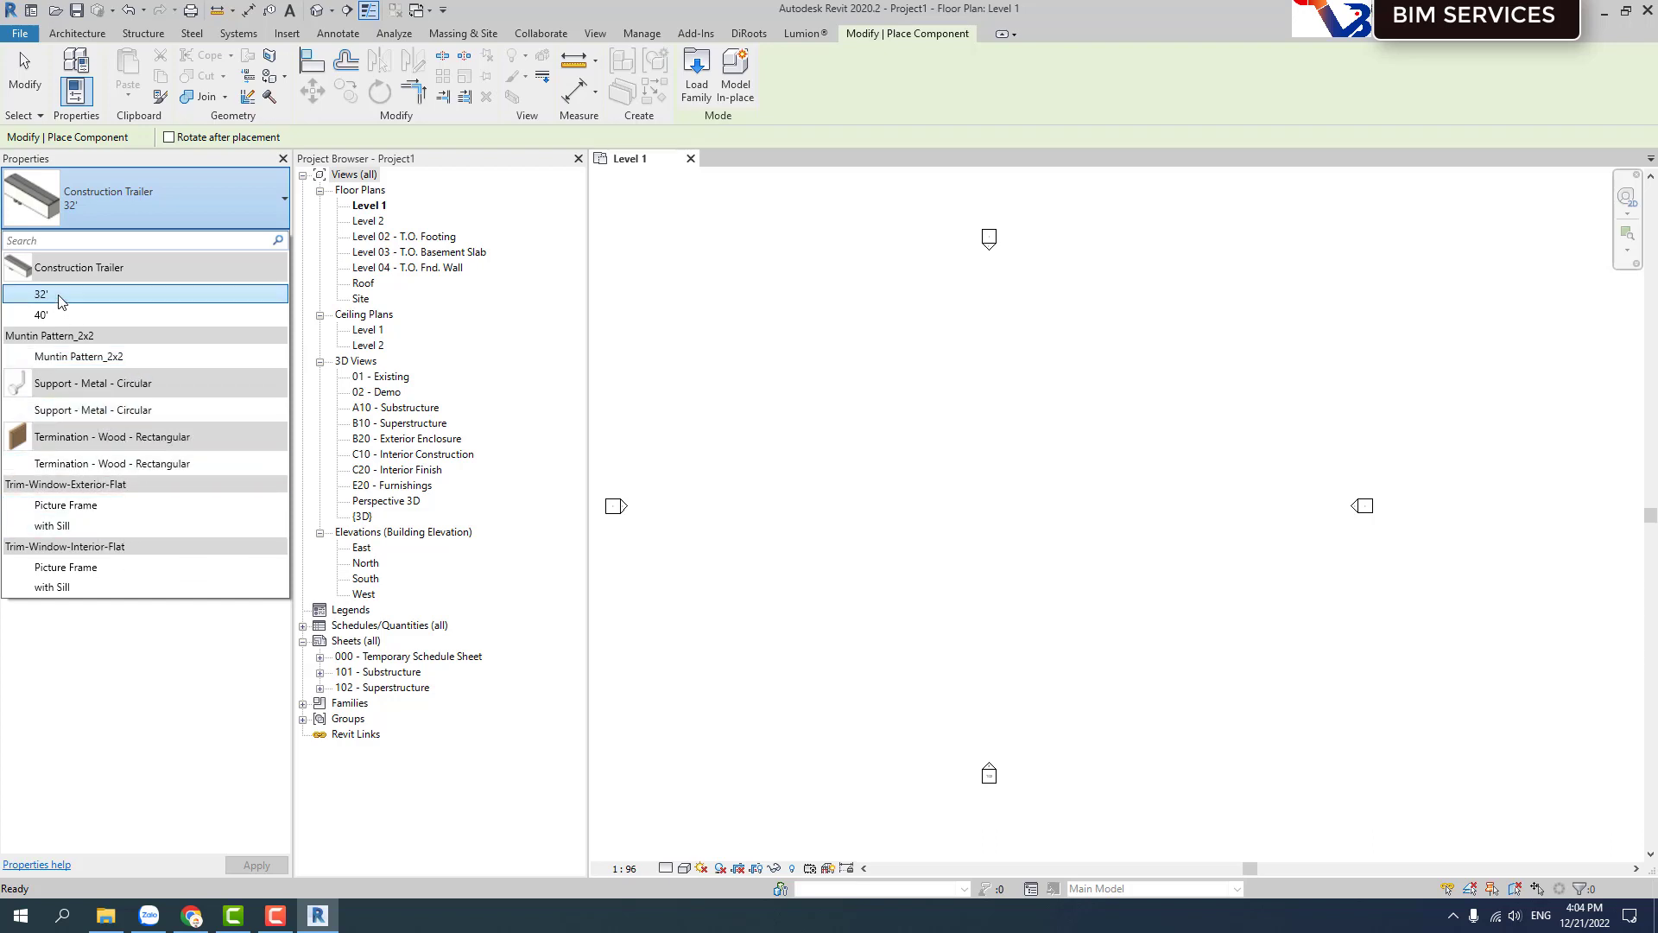
pyautogui.moveTo(78, 293)
pyautogui.click(691, 159)
pyautogui.click(871, 458)
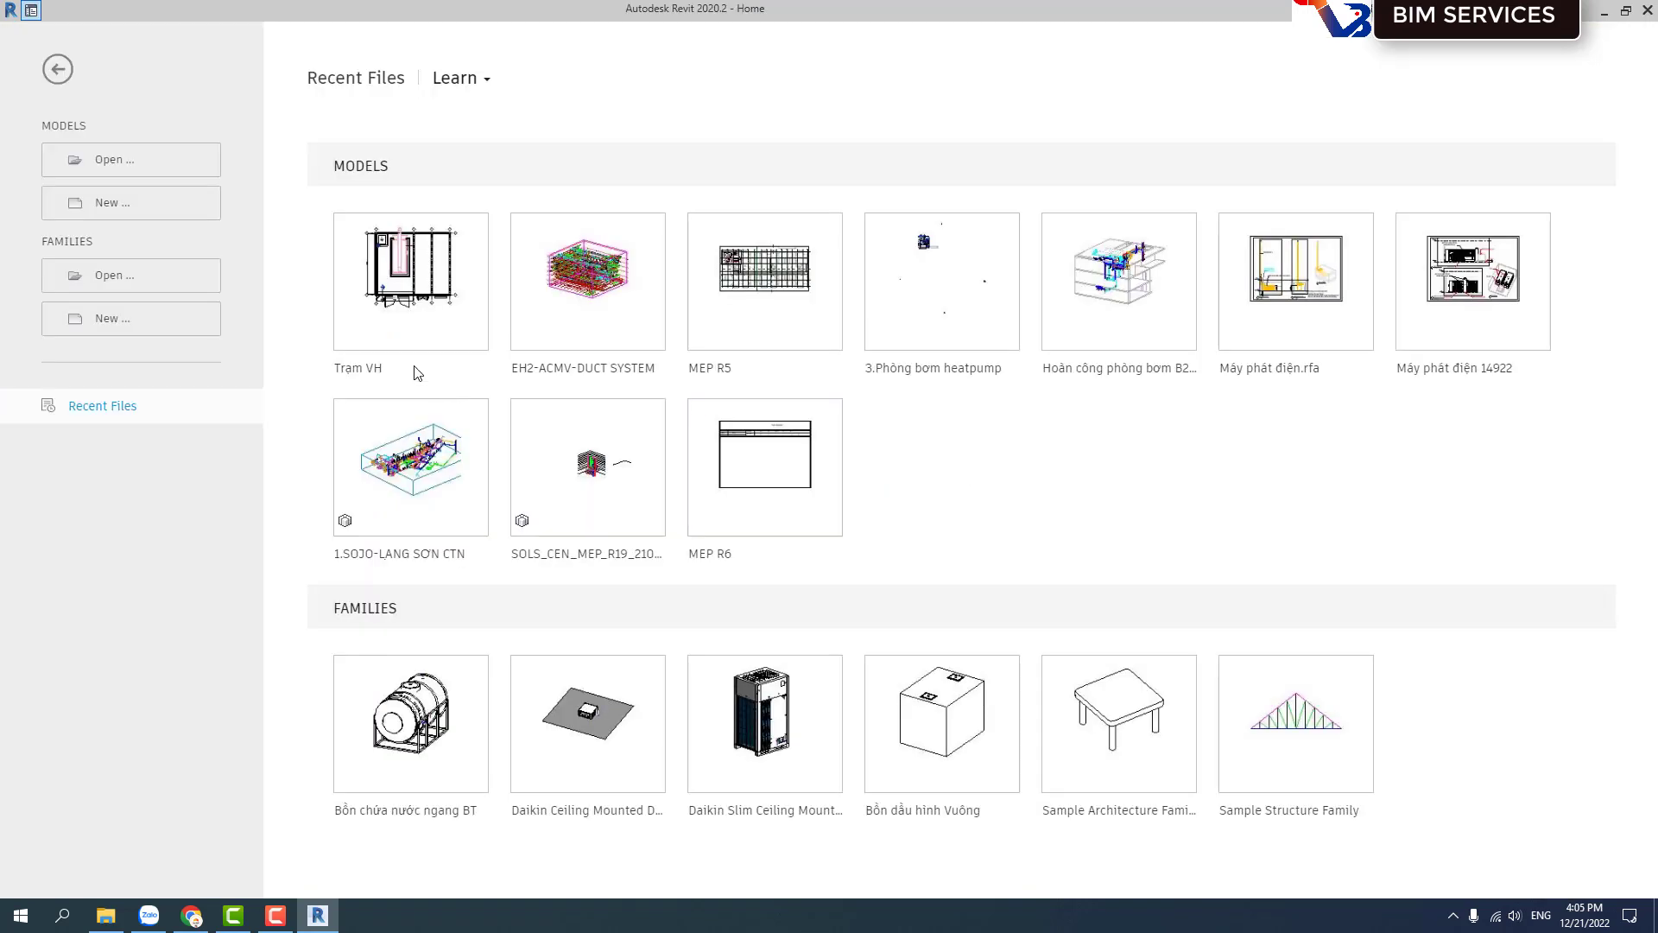
# Start a new project, review the template list, and browse the US Imperial template files.
pyautogui.click(130, 203)
pyautogui.moveTo(556, 209); pyautogui.dragTo(701, 194)
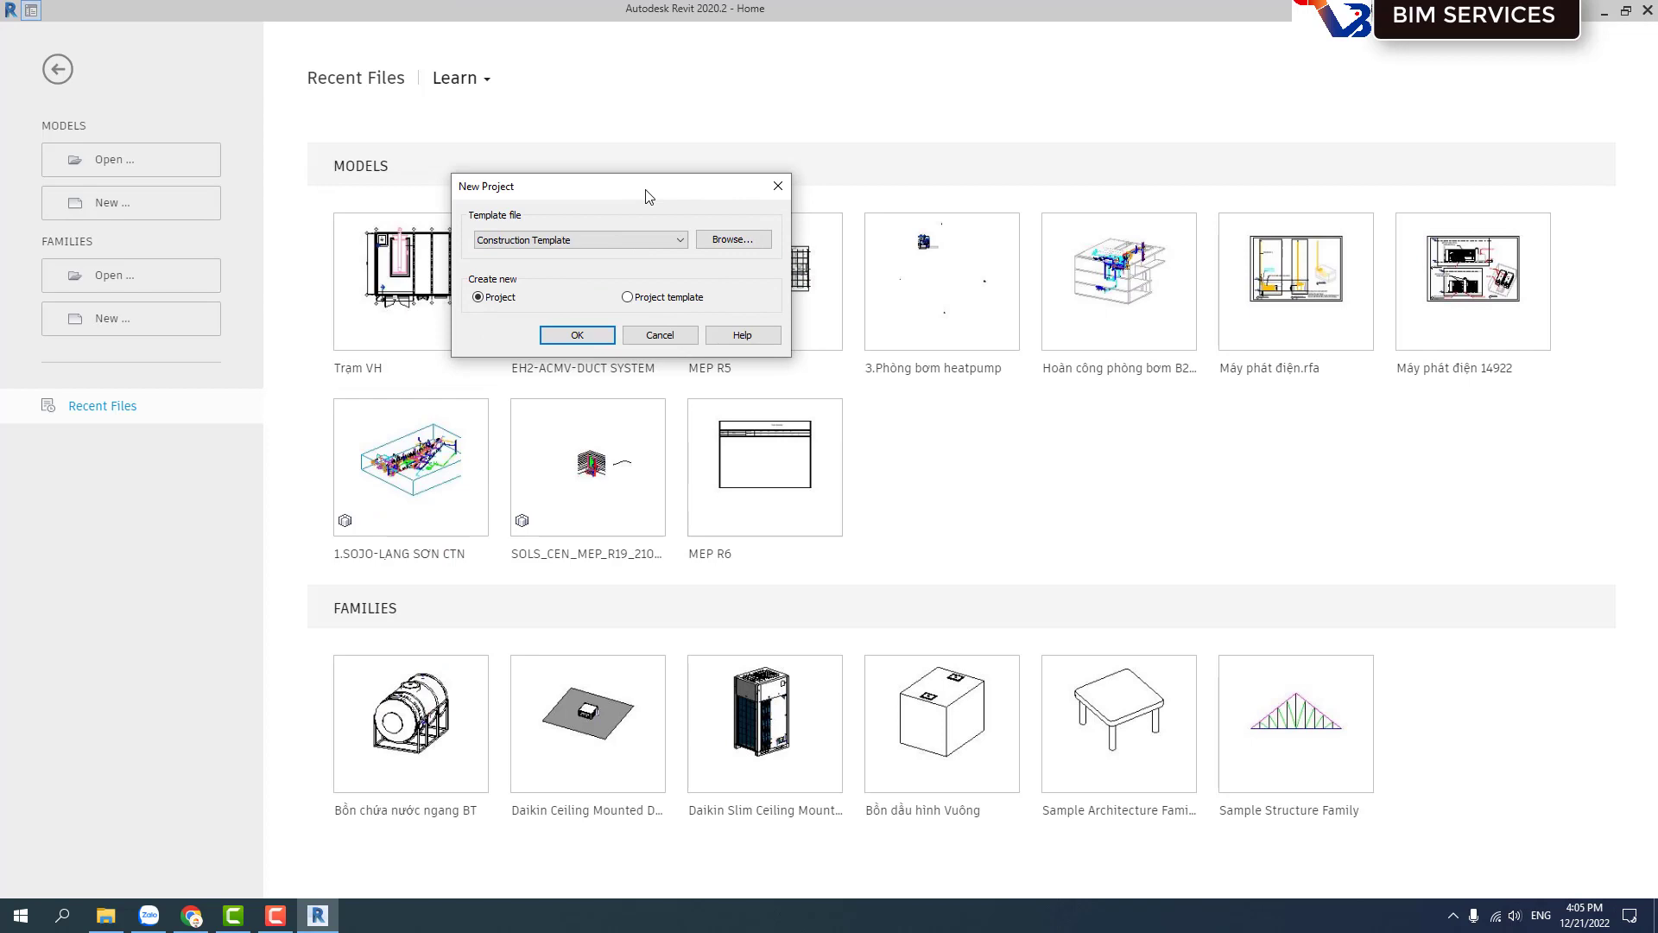
pyautogui.click(611, 239)
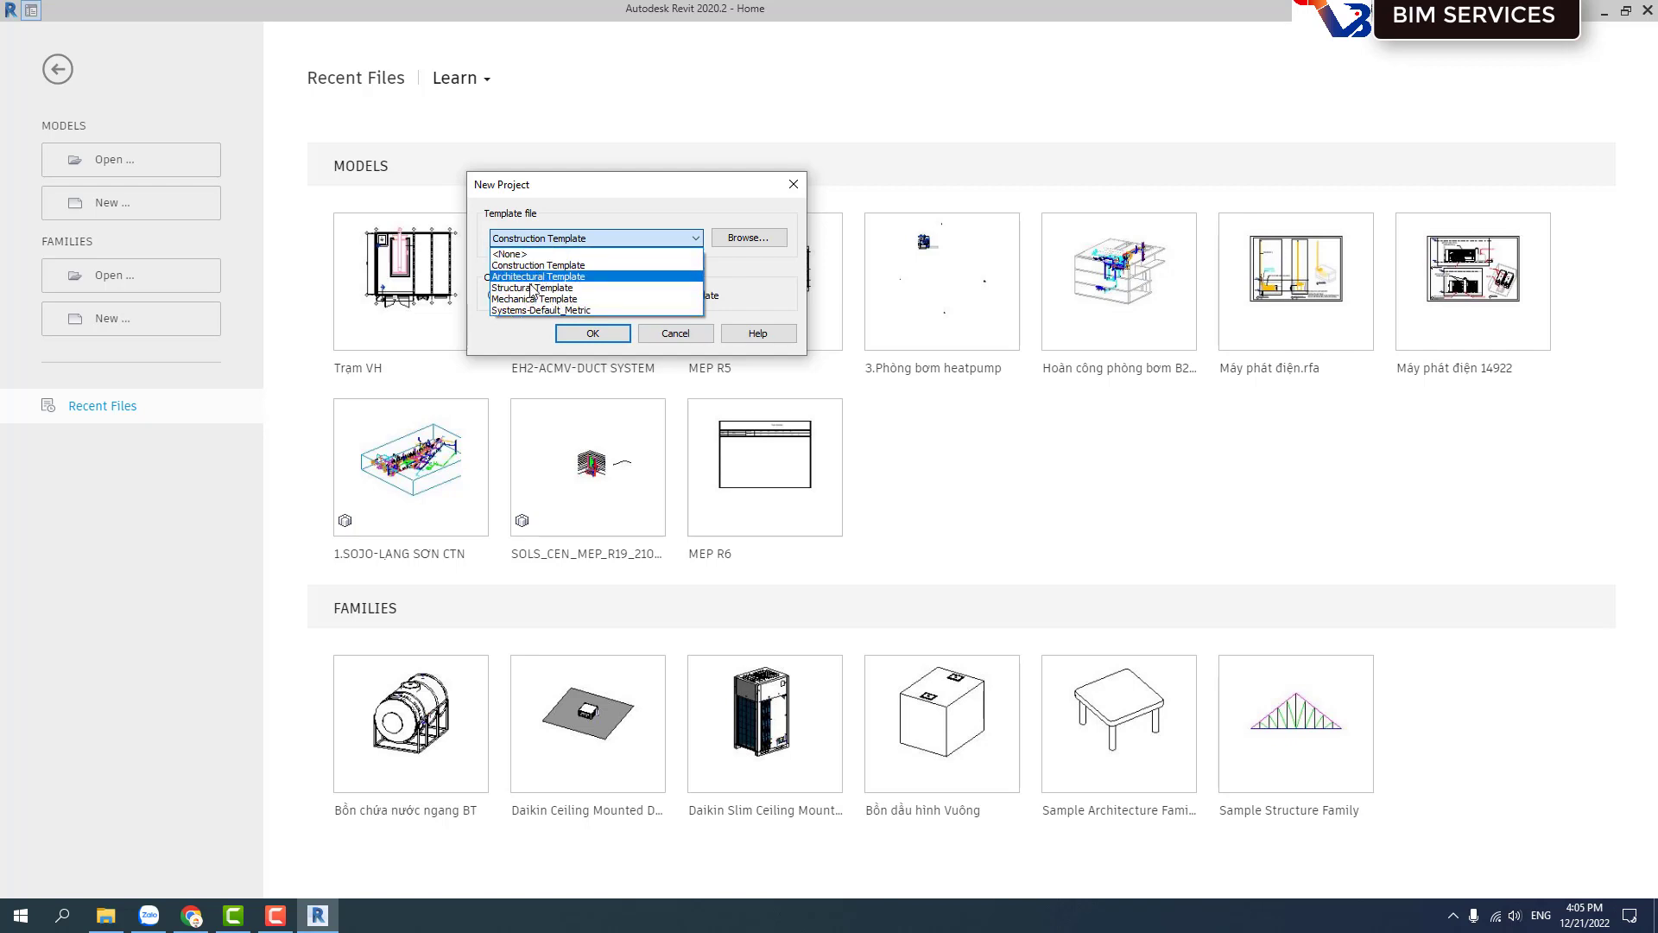
pyautogui.click(543, 240)
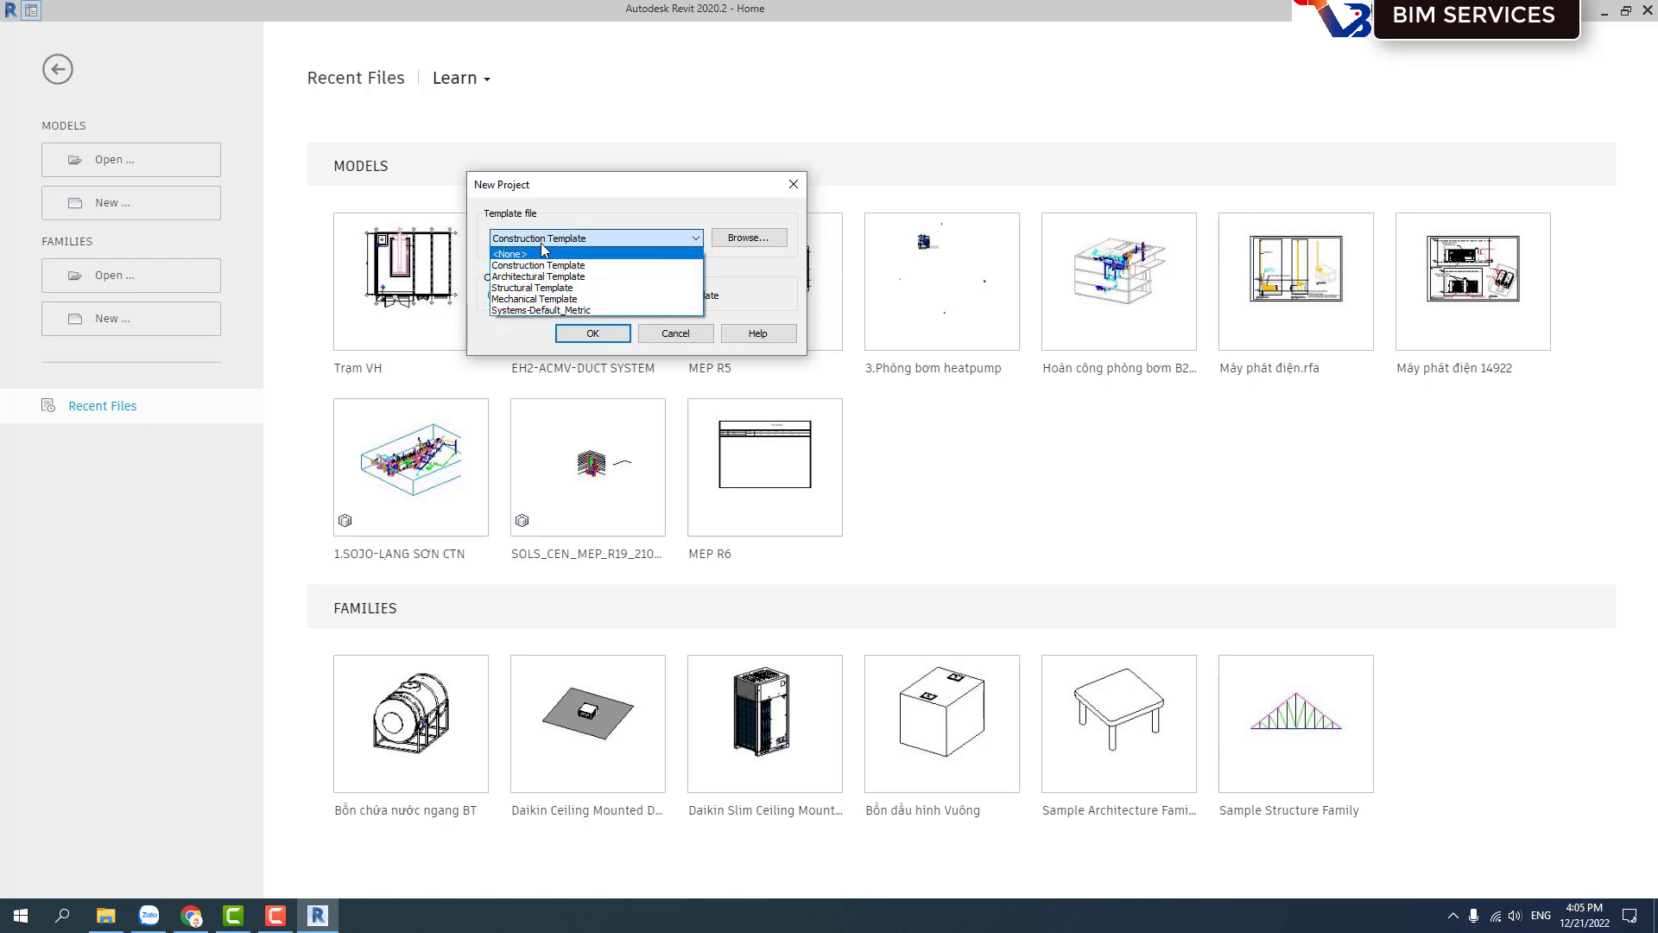
pyautogui.click(543, 242)
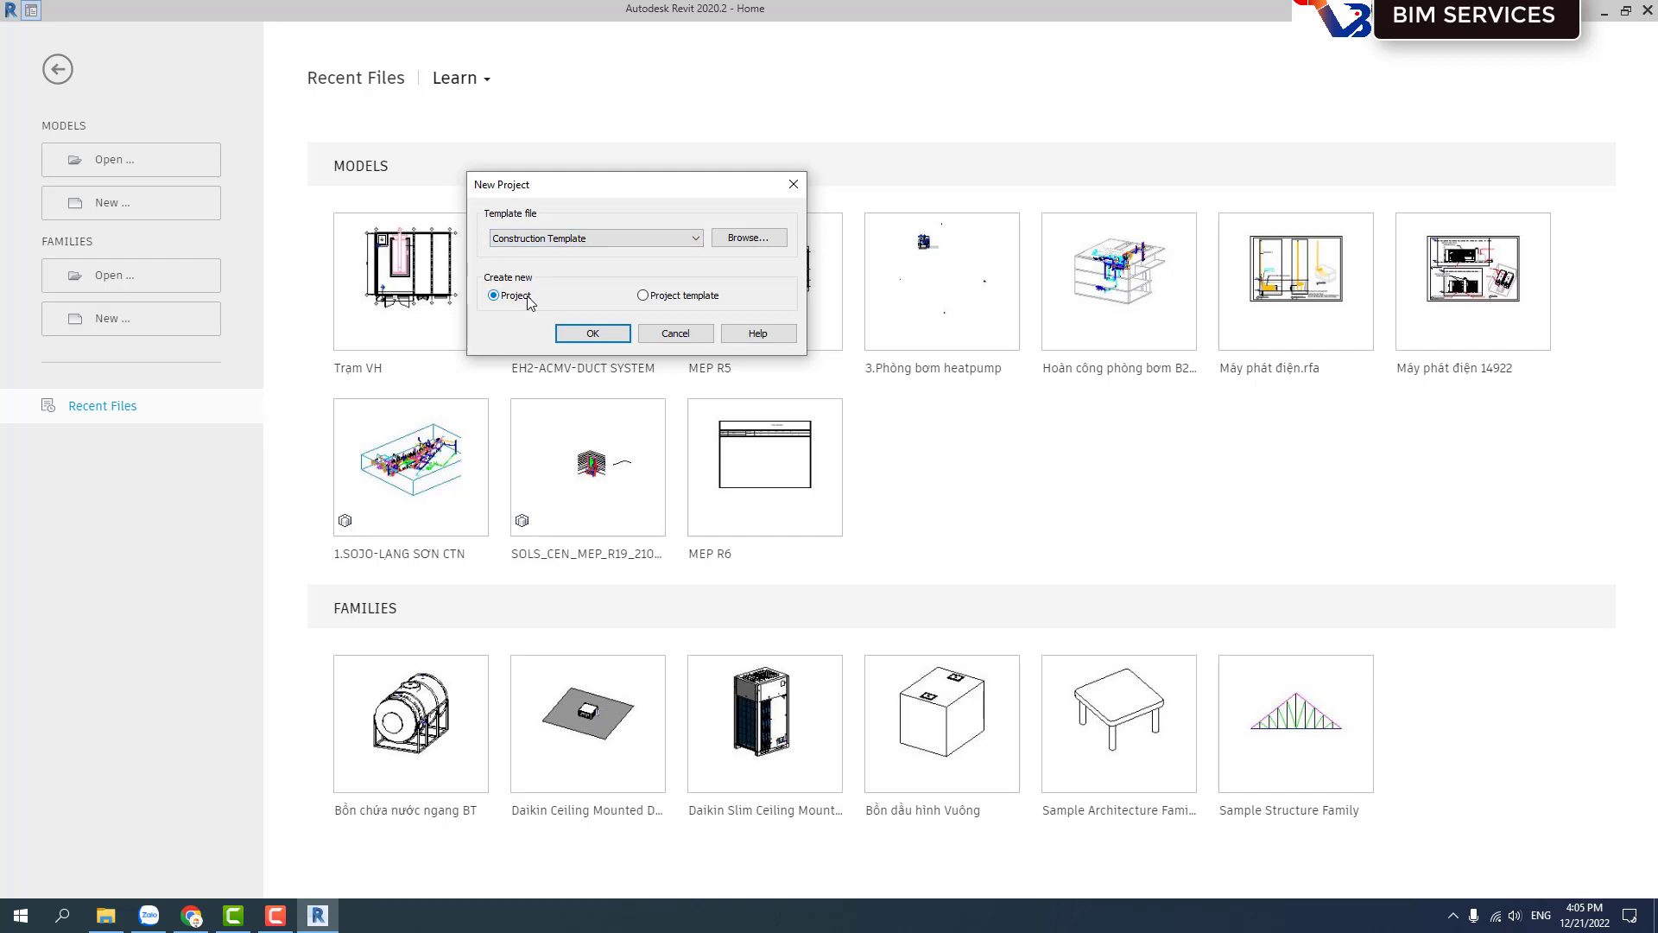
pyautogui.click(730, 242)
pyautogui.moveTo(716, 231); pyautogui.dragTo(680, 371)
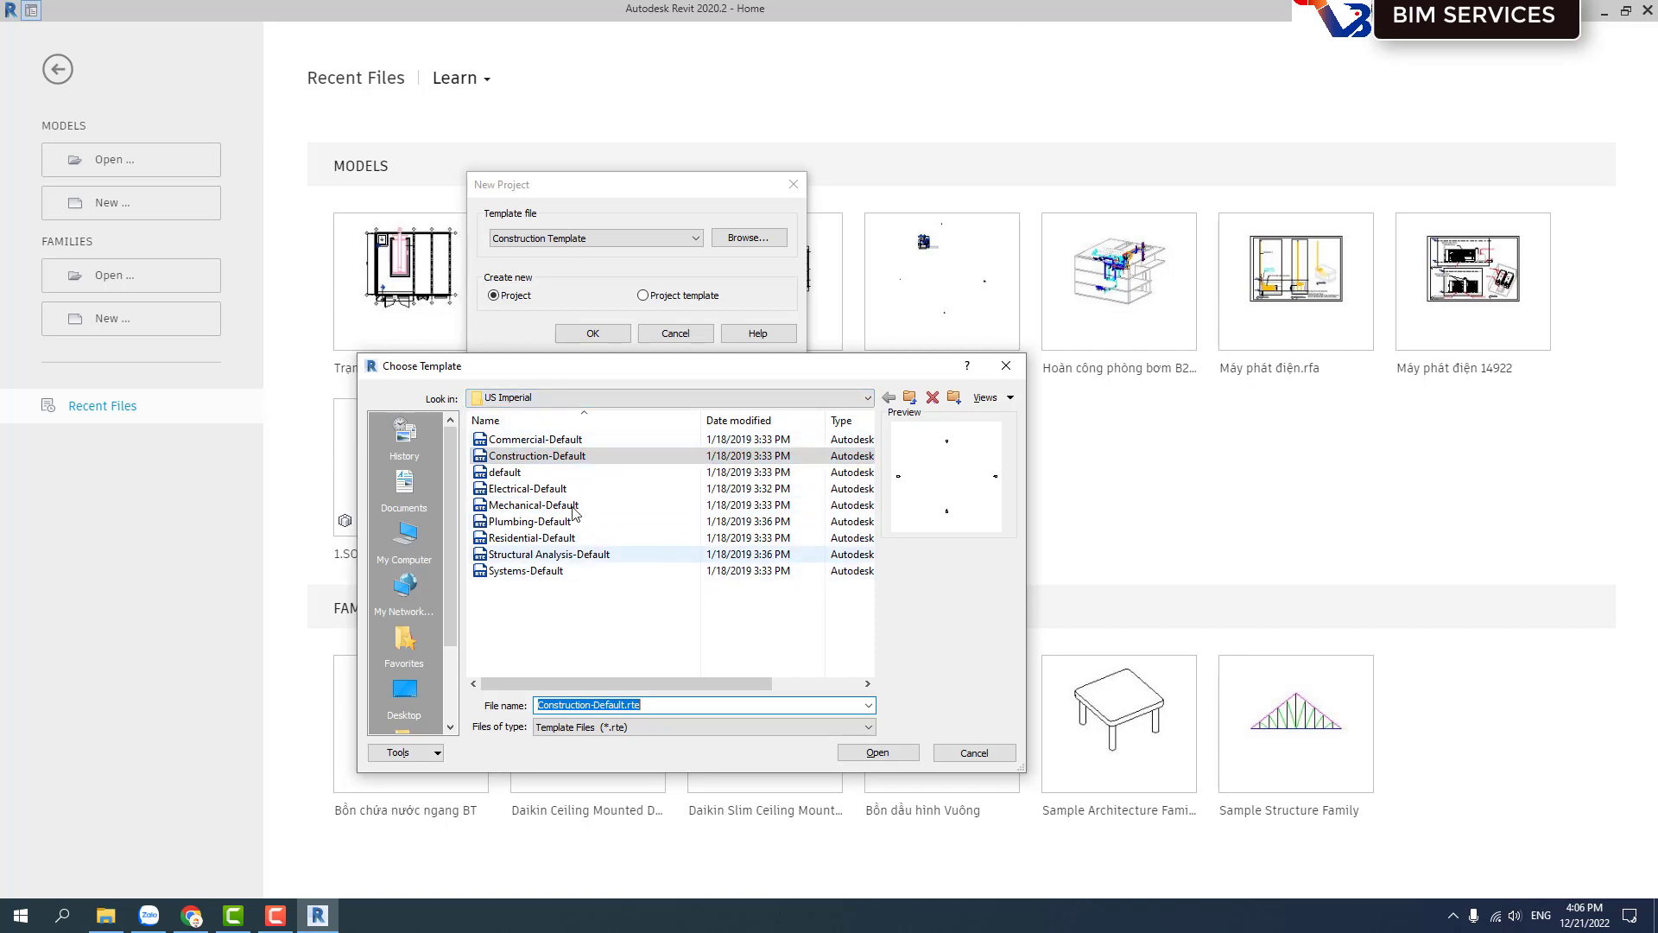
# Create Project2 from the US Metric DefaultMetric.rte template.
pyautogui.click(545, 399)
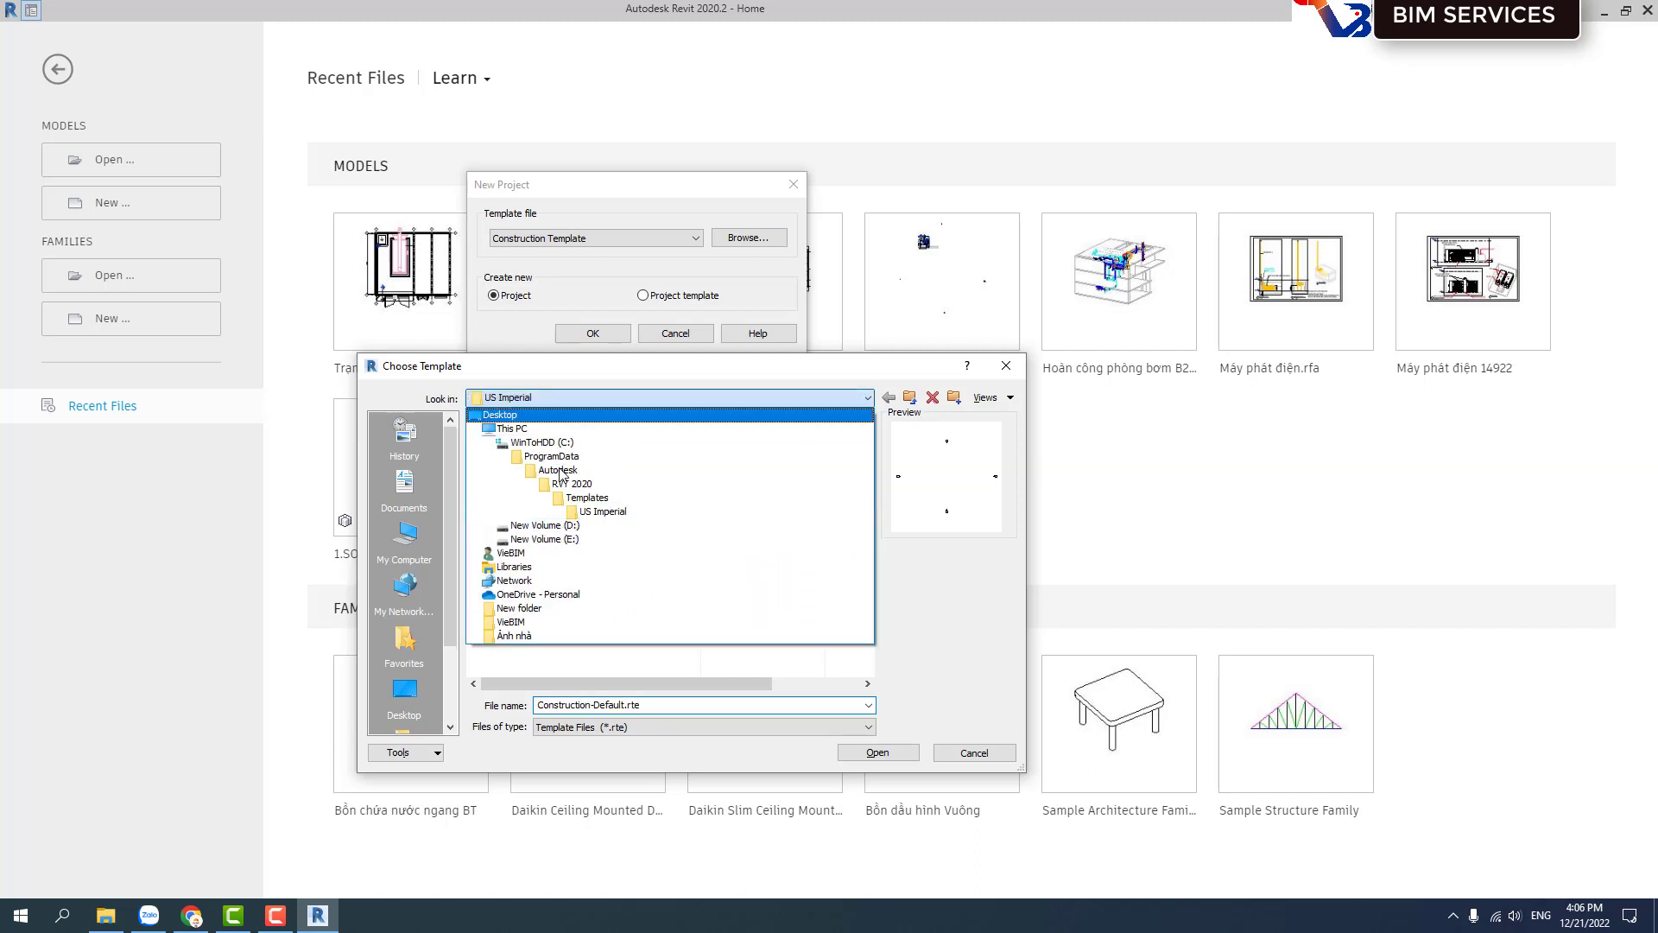
pyautogui.click(593, 499)
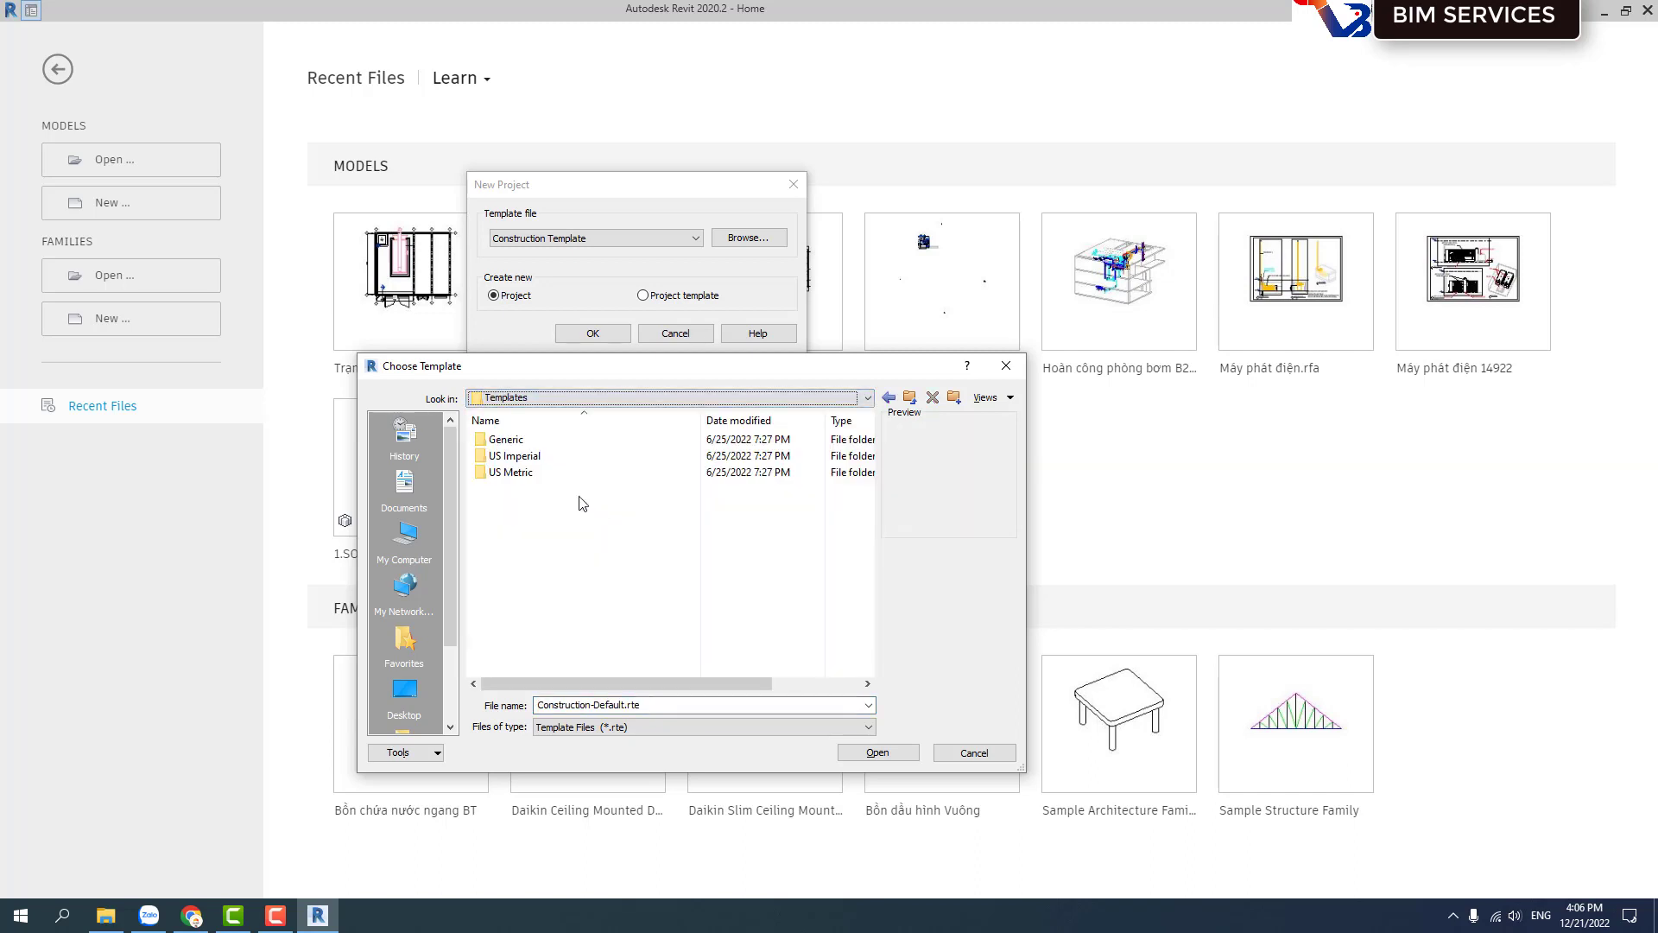
pyautogui.doubleClick(518, 475)
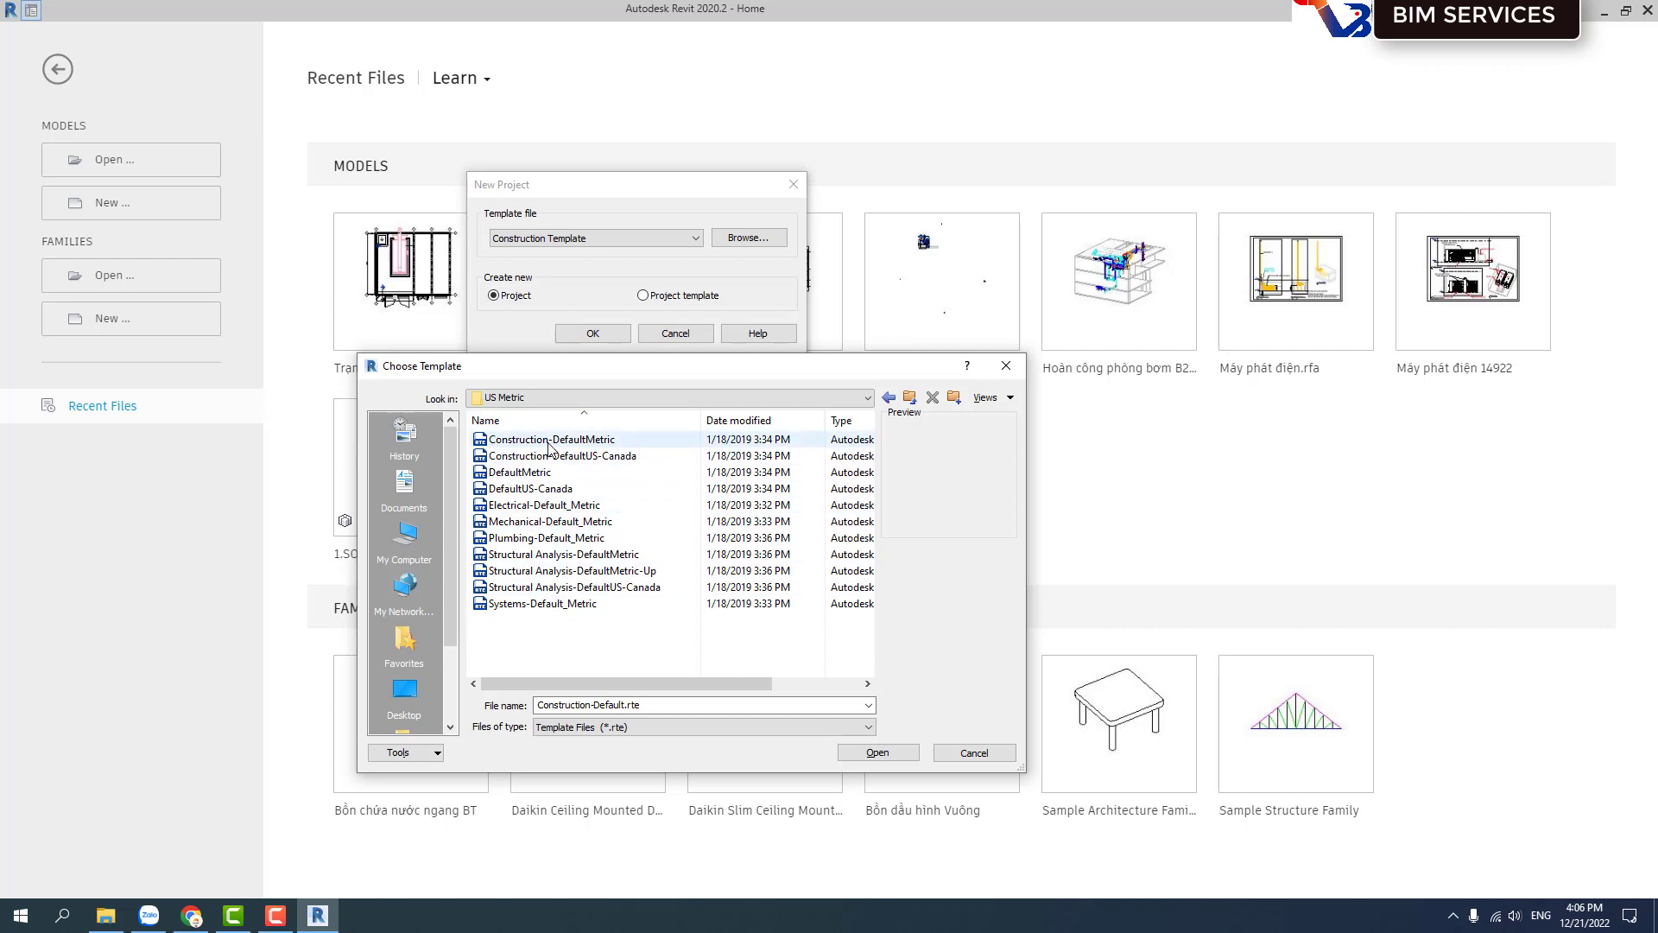
pyautogui.moveTo(520, 471)
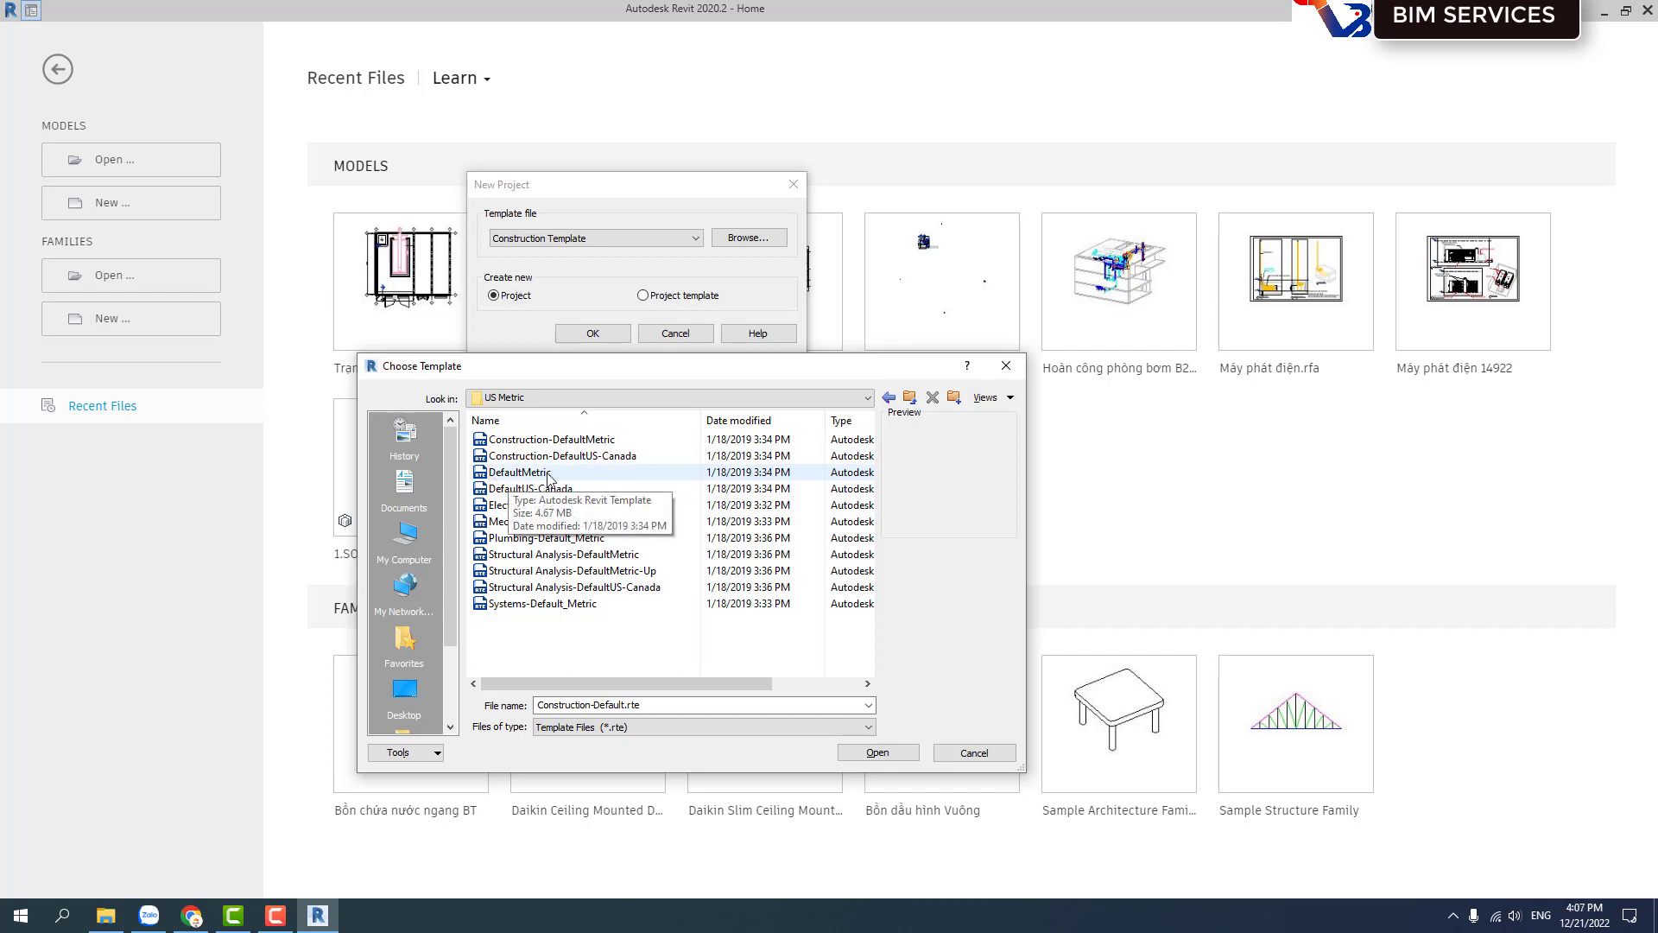
pyautogui.click(548, 472)
pyautogui.click(859, 755)
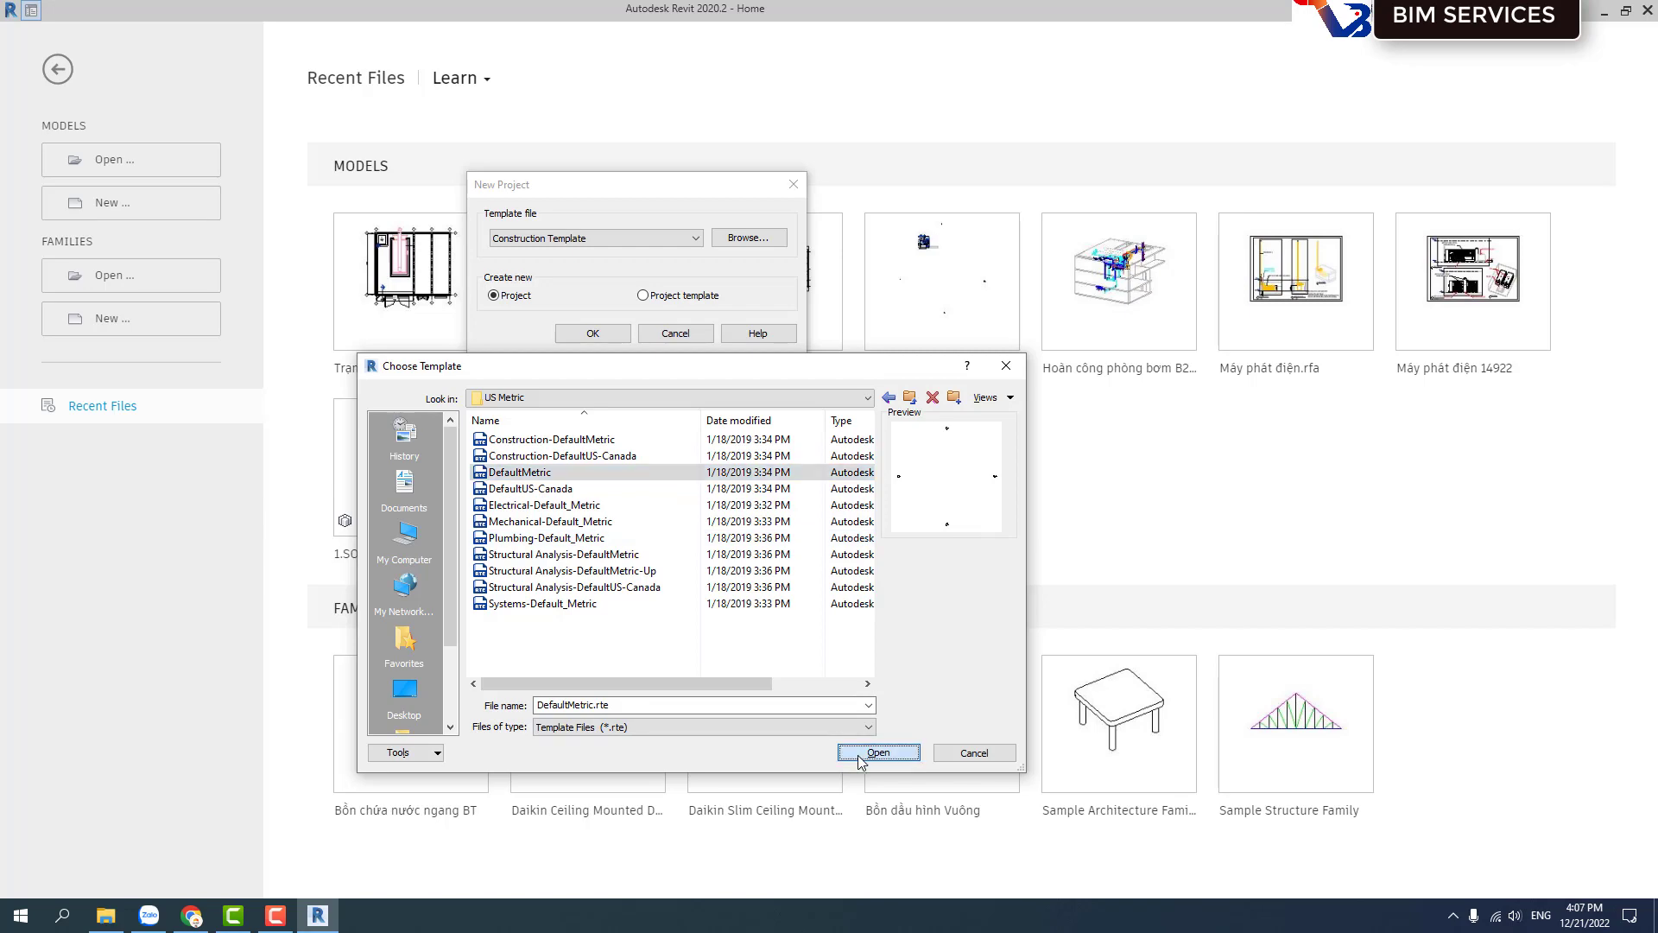
pyautogui.click(580, 333)
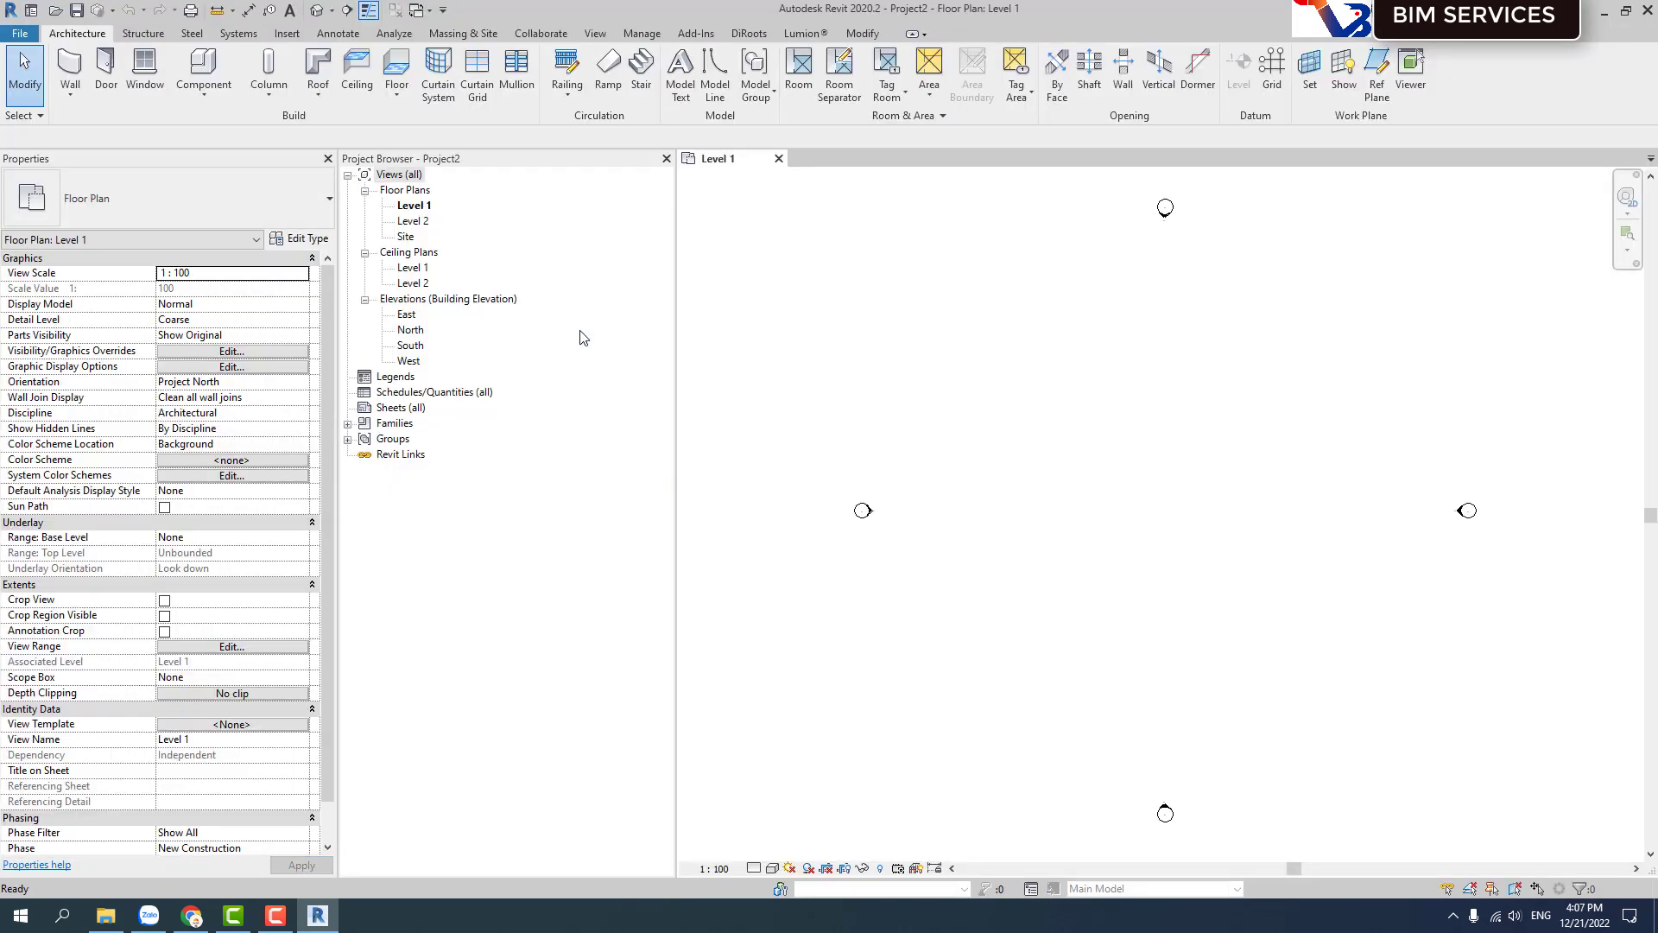
# Drag the Project Browser divider left to widen the Level 1 plan view.
pyautogui.moveTo(676, 350); pyautogui.dragTo(412, 346)
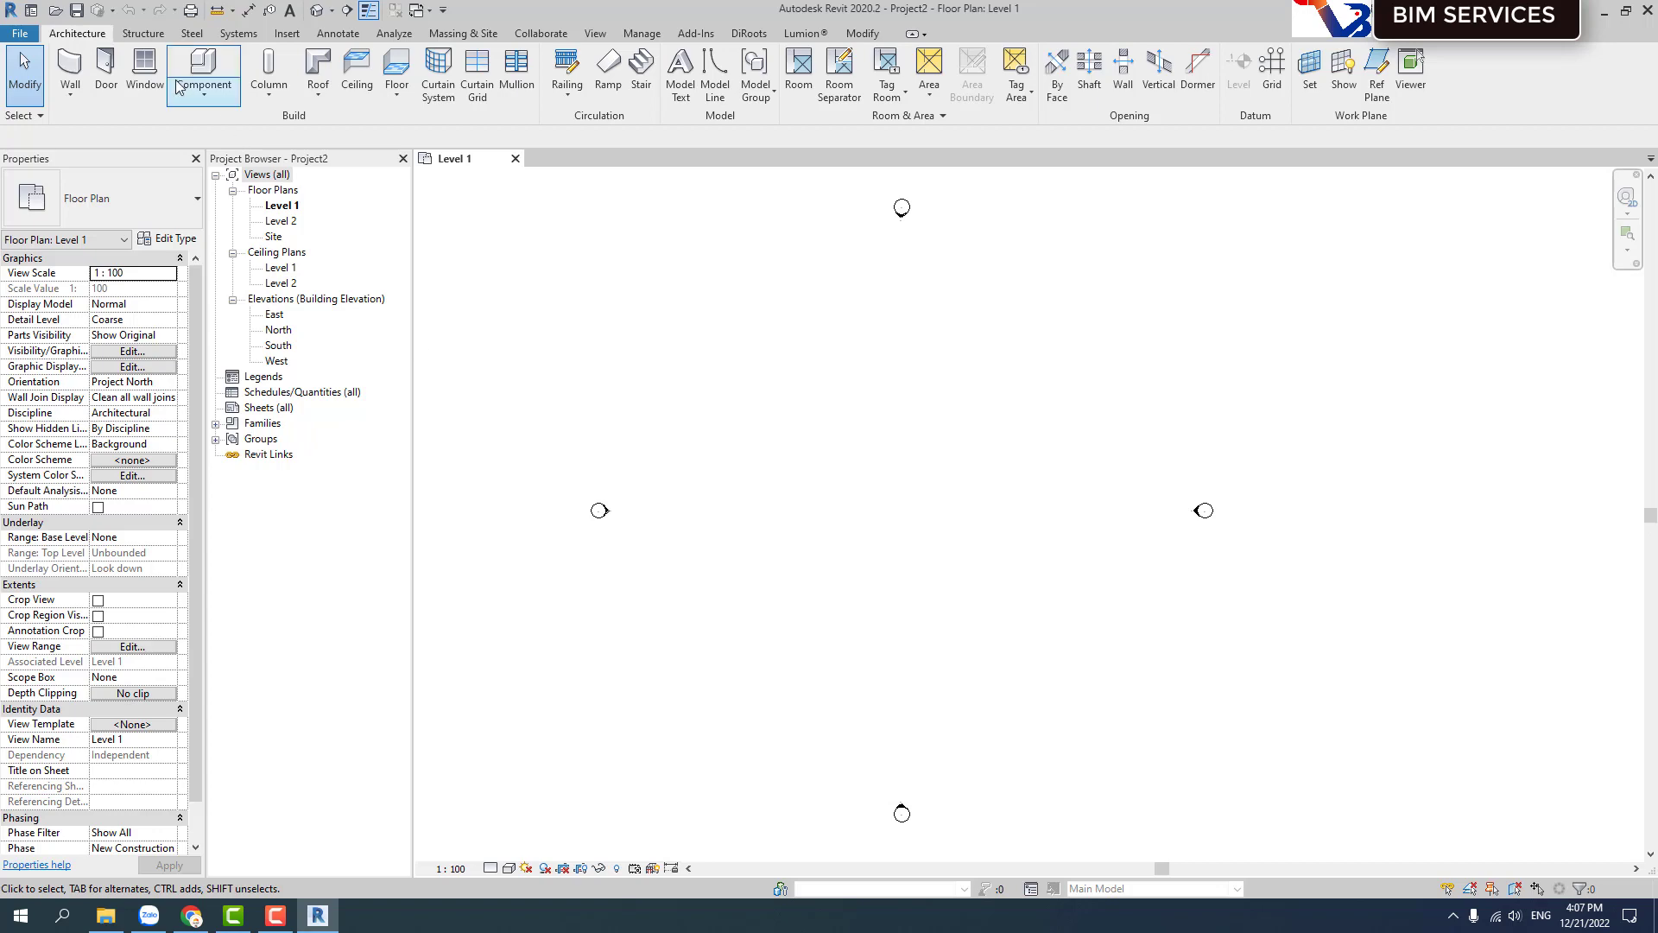
pyautogui.click(142, 33)
pyautogui.click(75, 86)
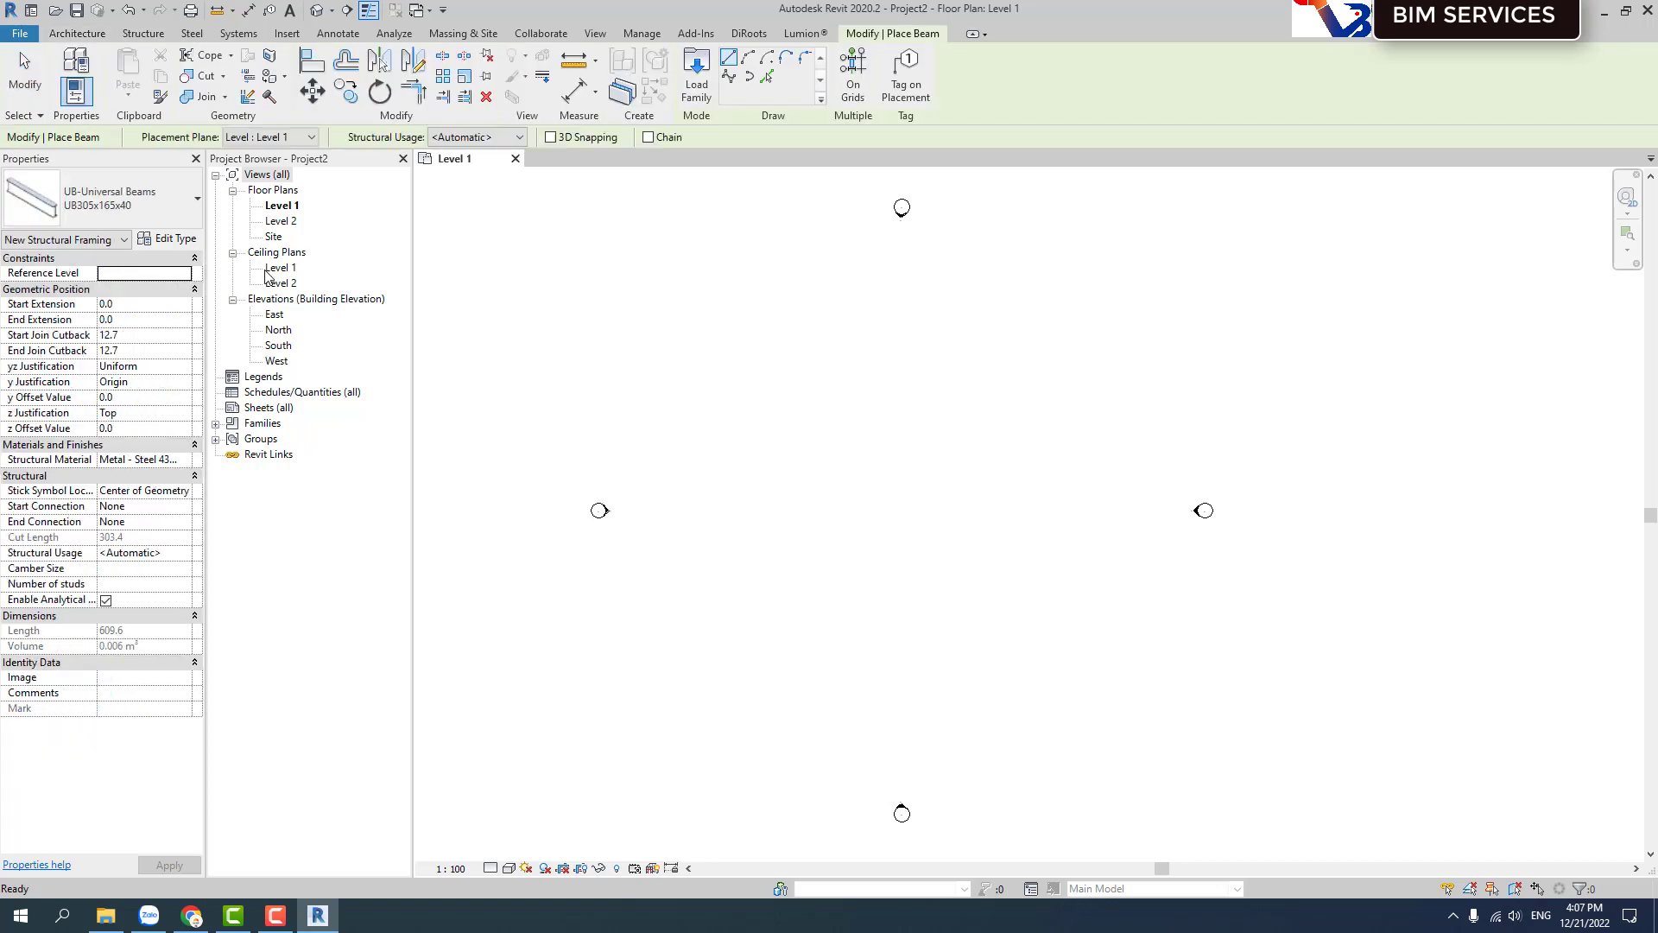
pyautogui.click(99, 203)
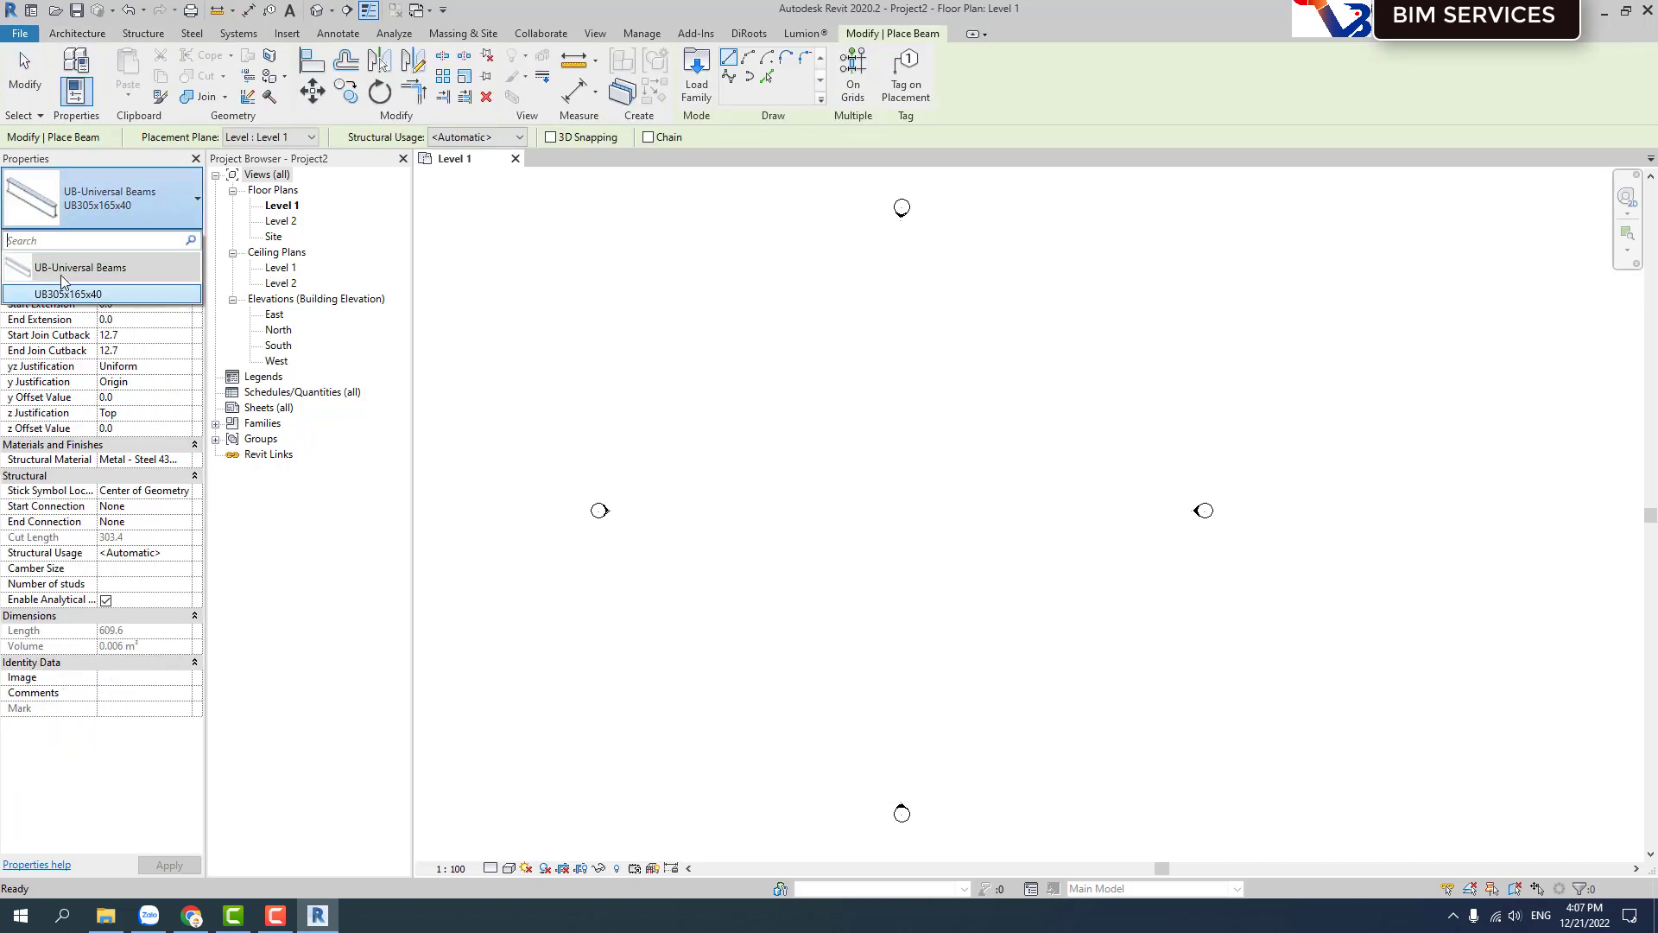
pyautogui.click(94, 211)
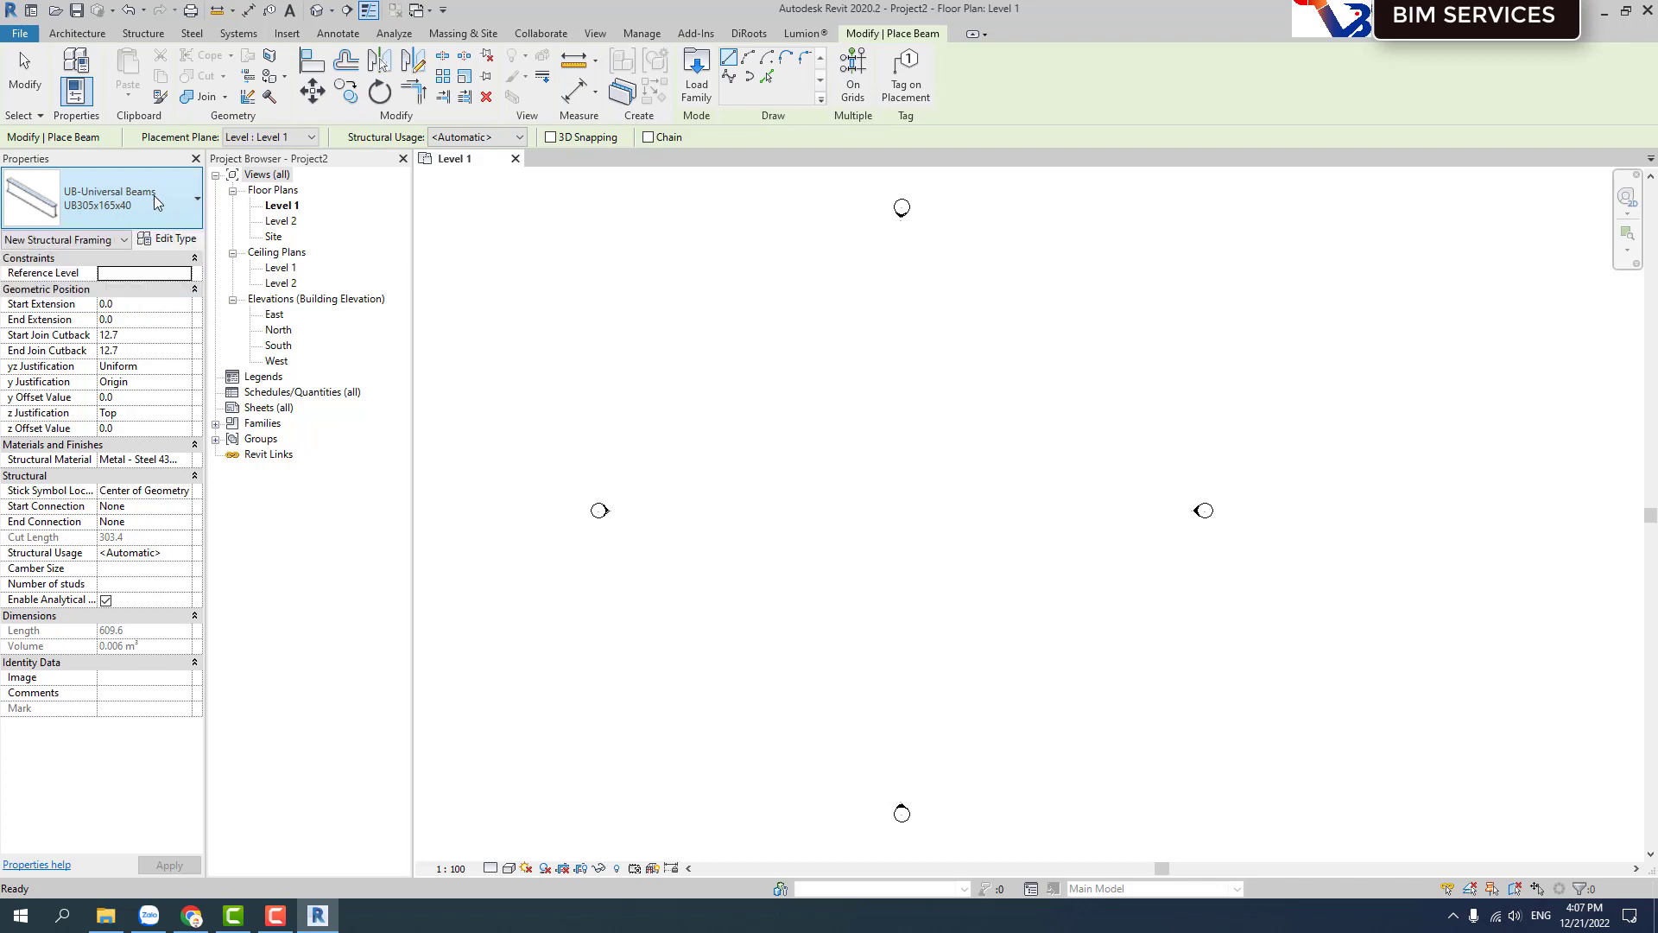
pyautogui.click(93, 34)
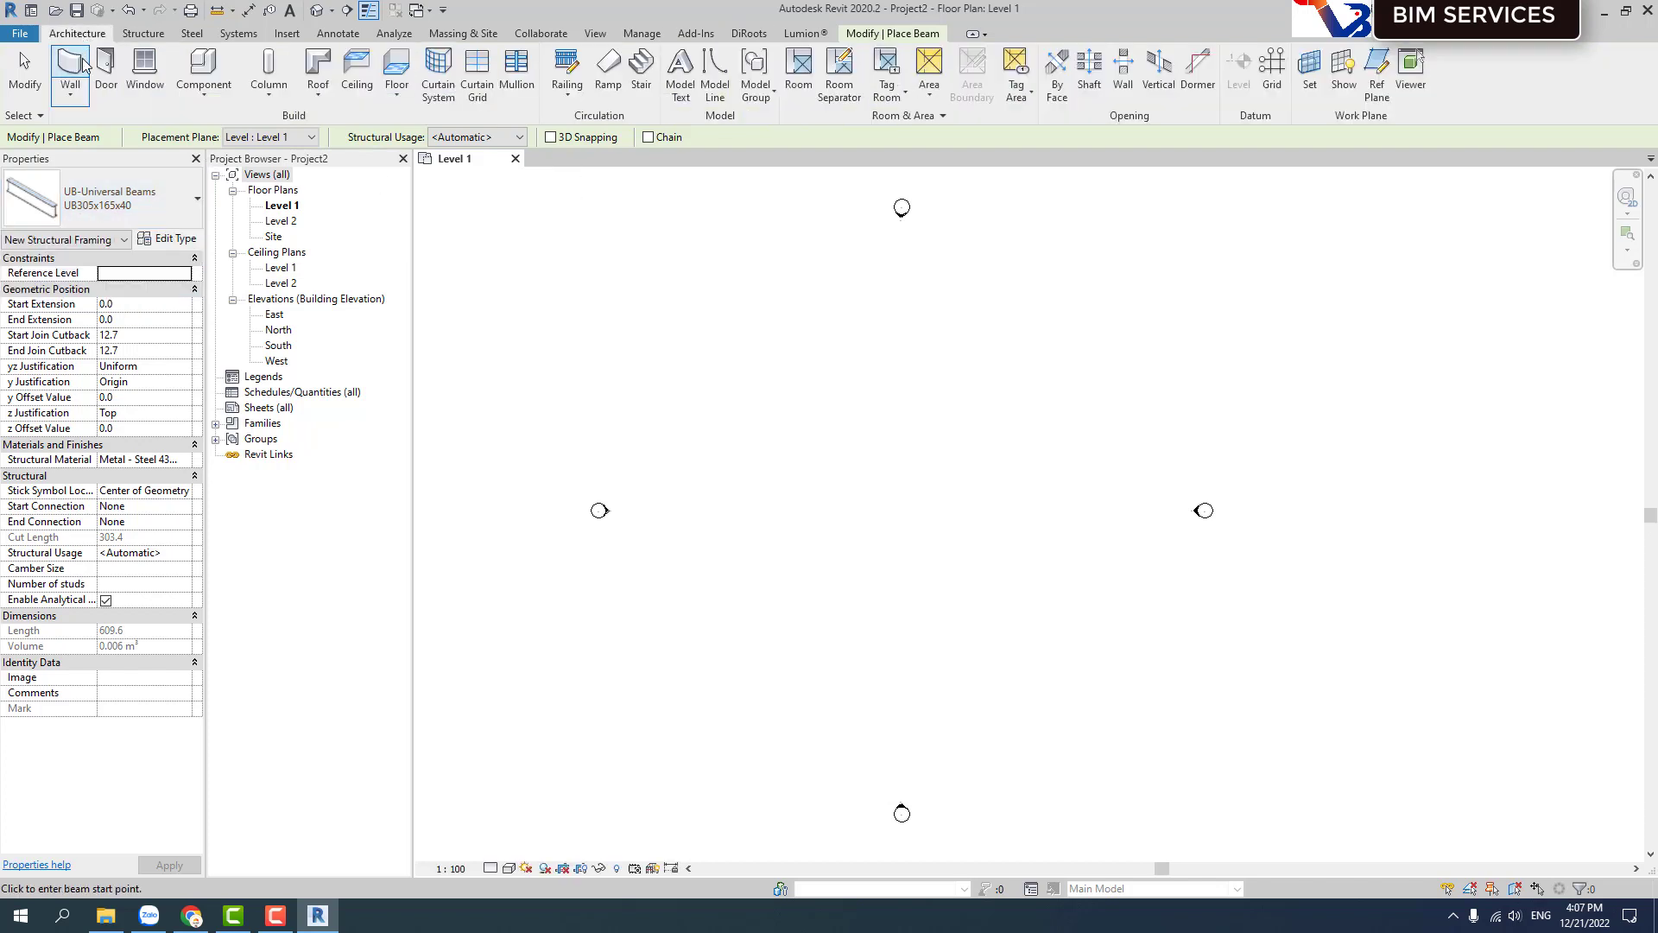
pyautogui.click(106, 73)
pyautogui.click(122, 205)
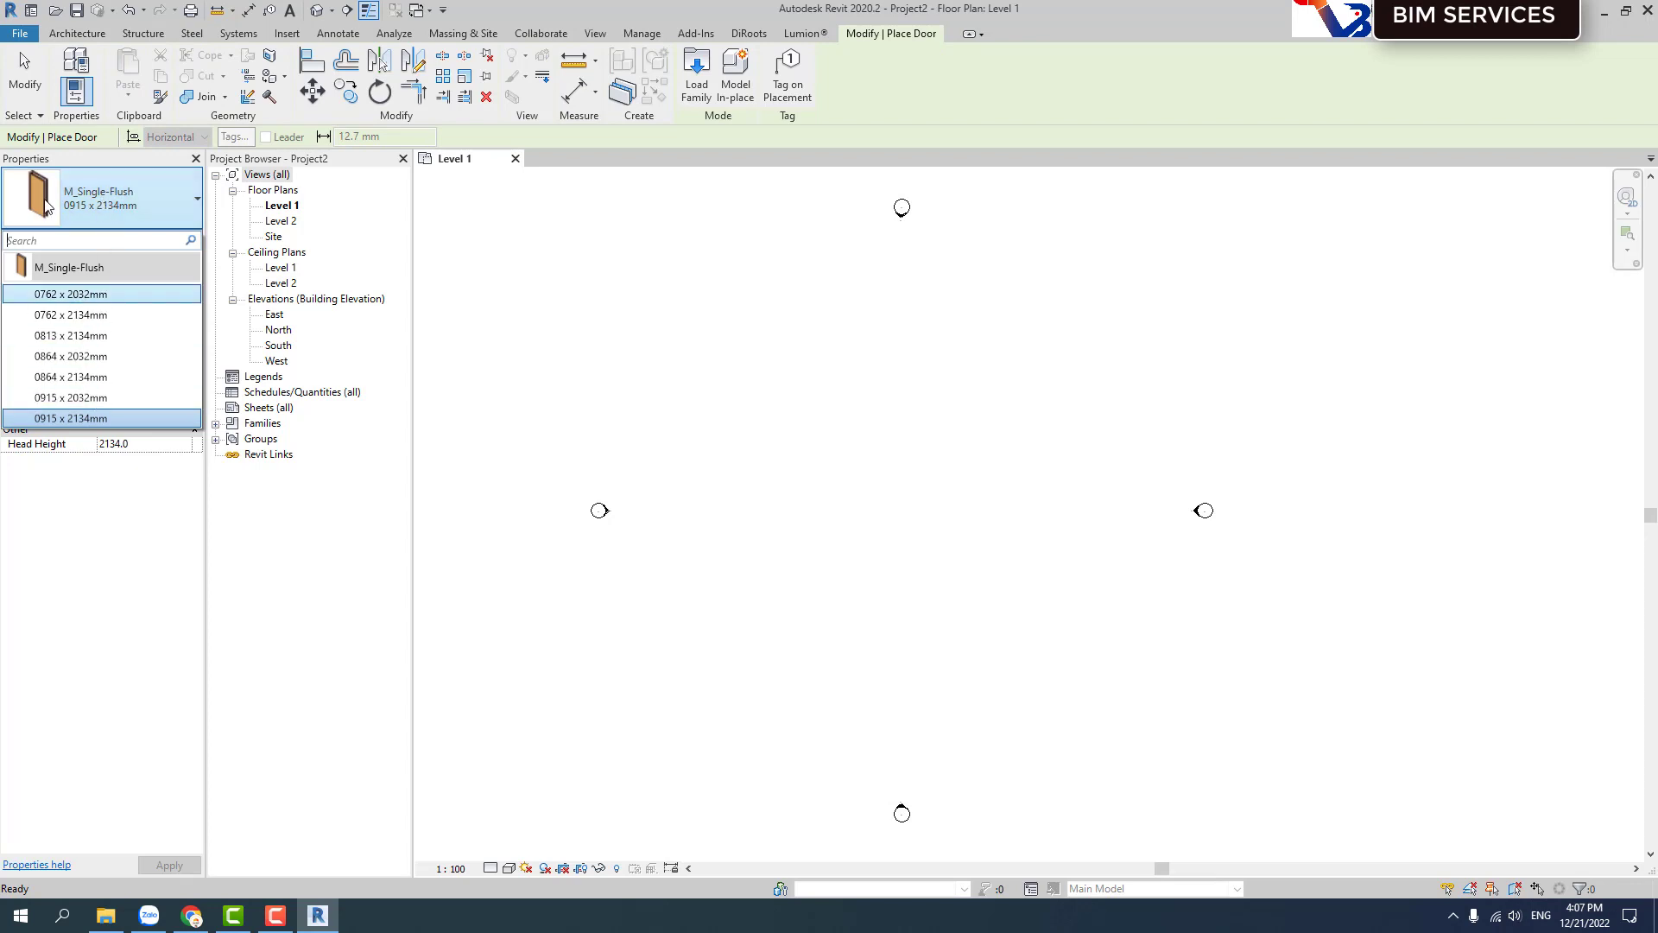
pyautogui.click(112, 203)
pyautogui.click(76, 32)
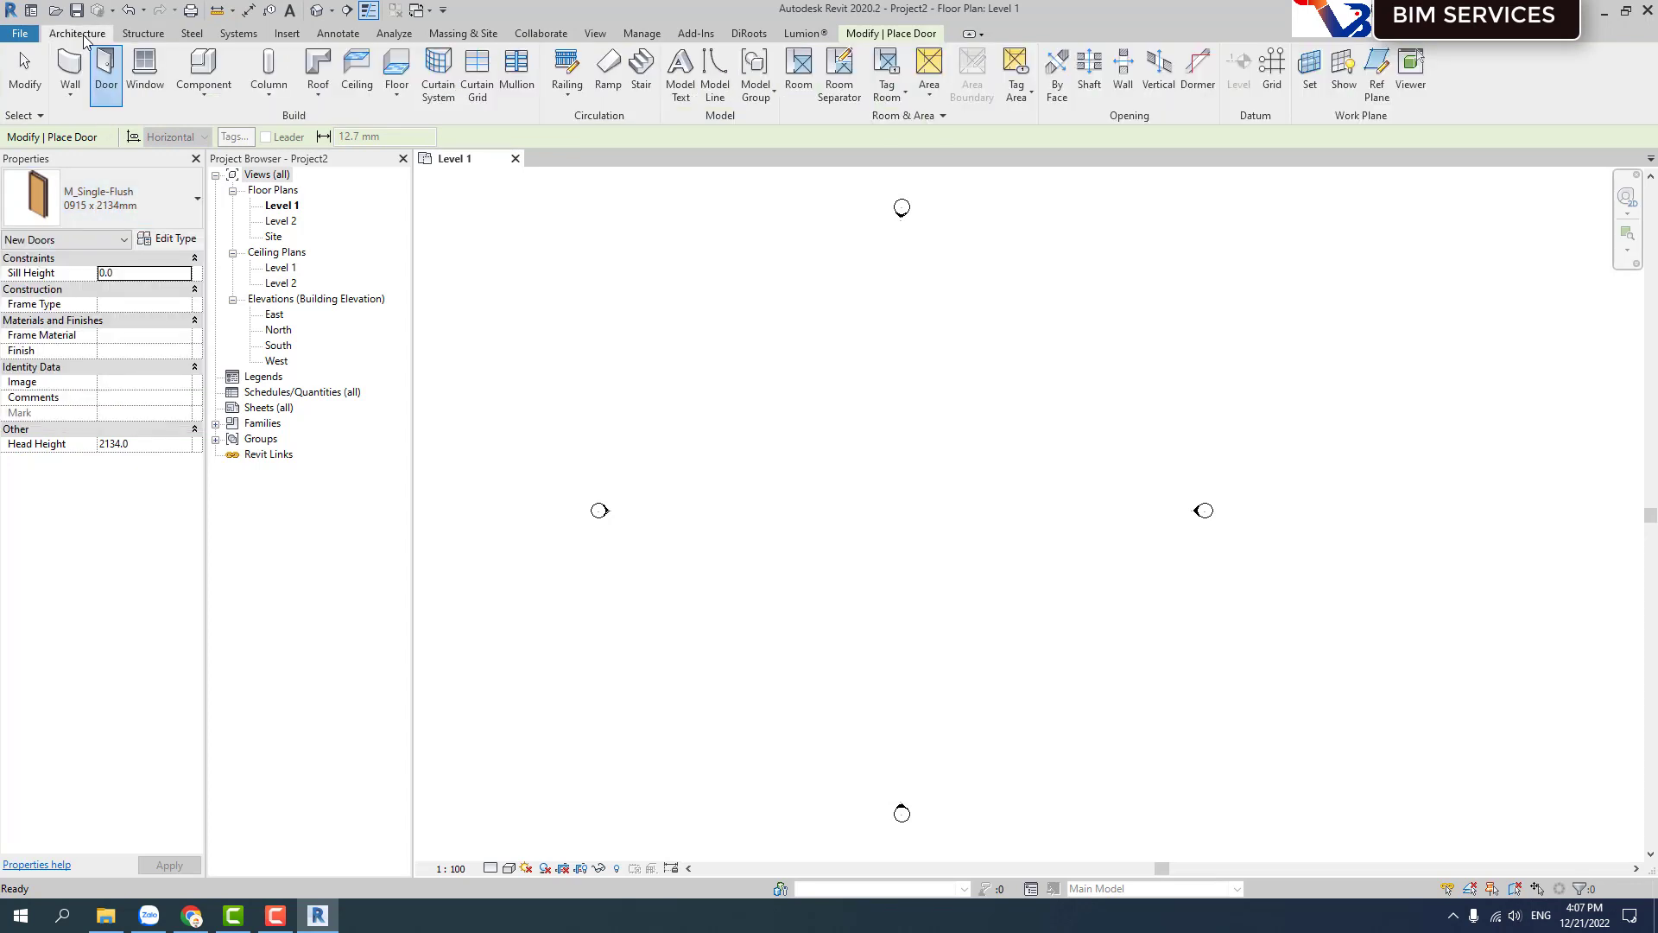
pyautogui.click(69, 73)
pyautogui.click(104, 201)
pyautogui.scroll(-1, 95, 397)
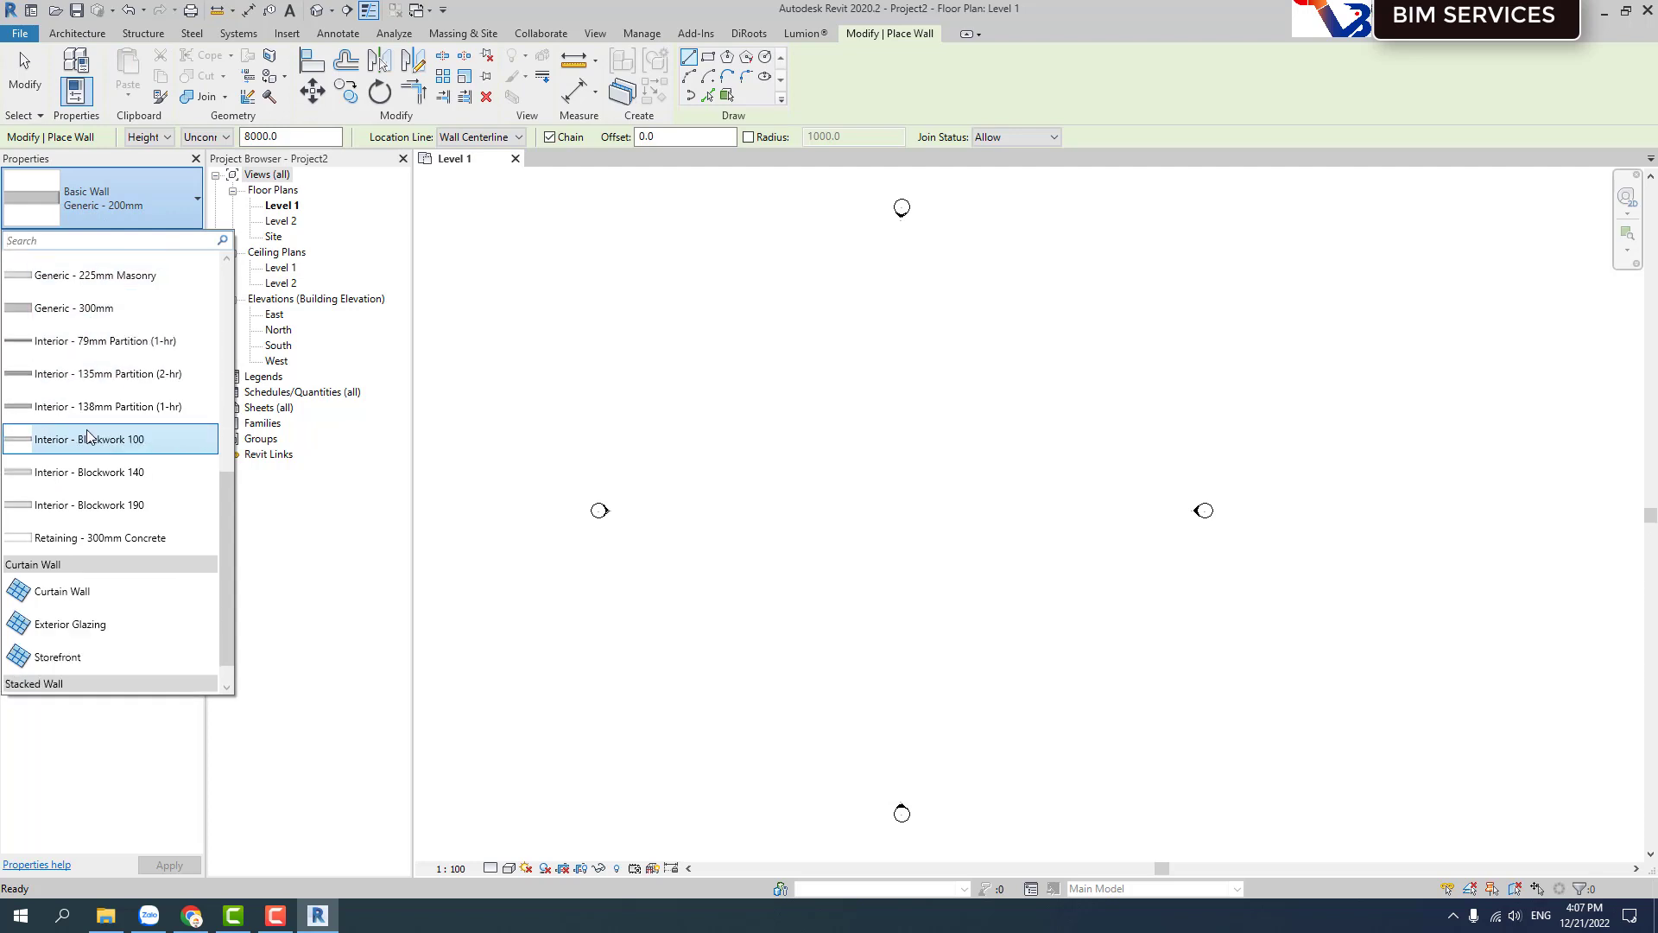
pyautogui.scroll(3, 129, 523)
pyautogui.scroll(2, 124, 521)
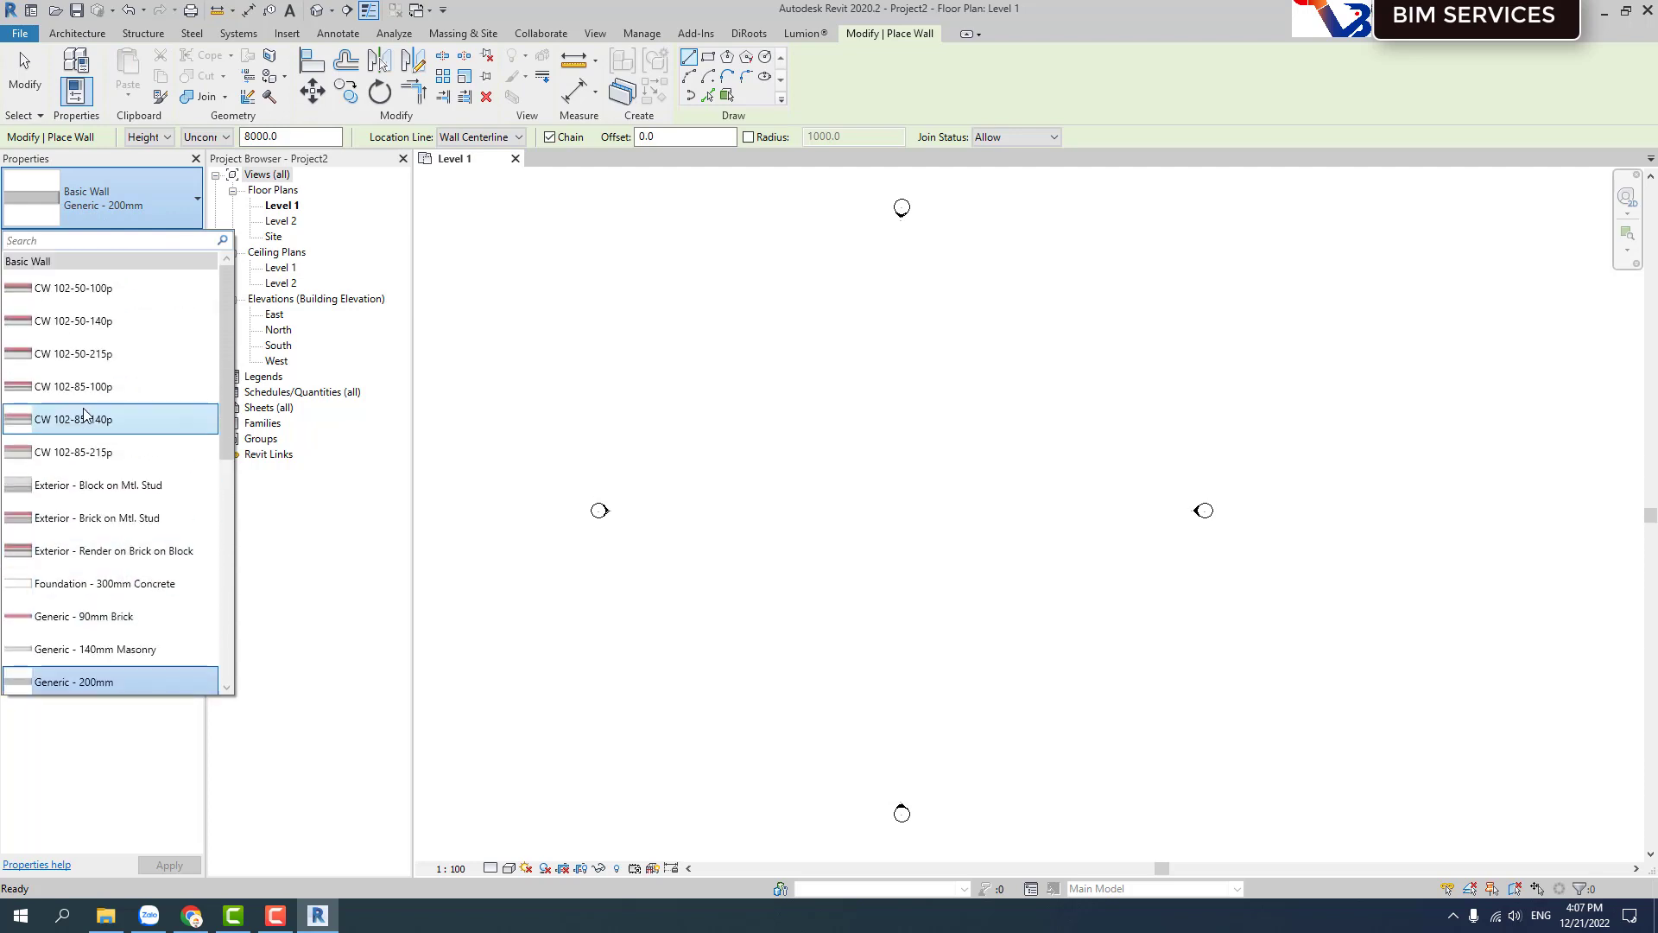
pyautogui.scroll(-5, 107, 531)
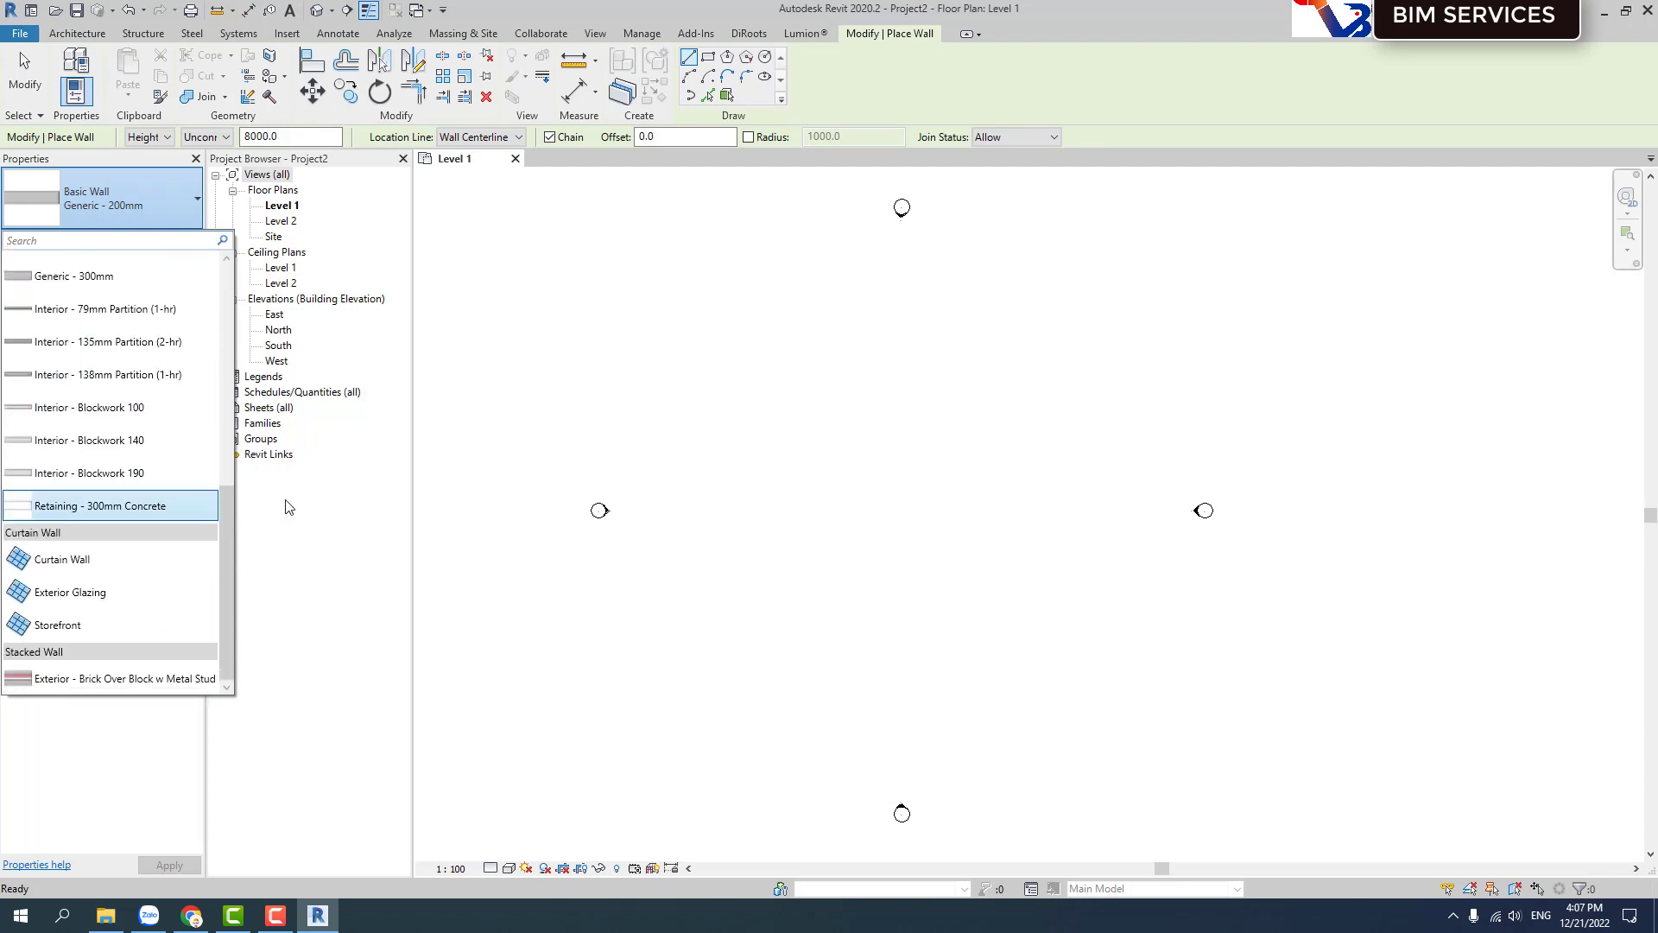
pyautogui.scroll(4, 121, 604)
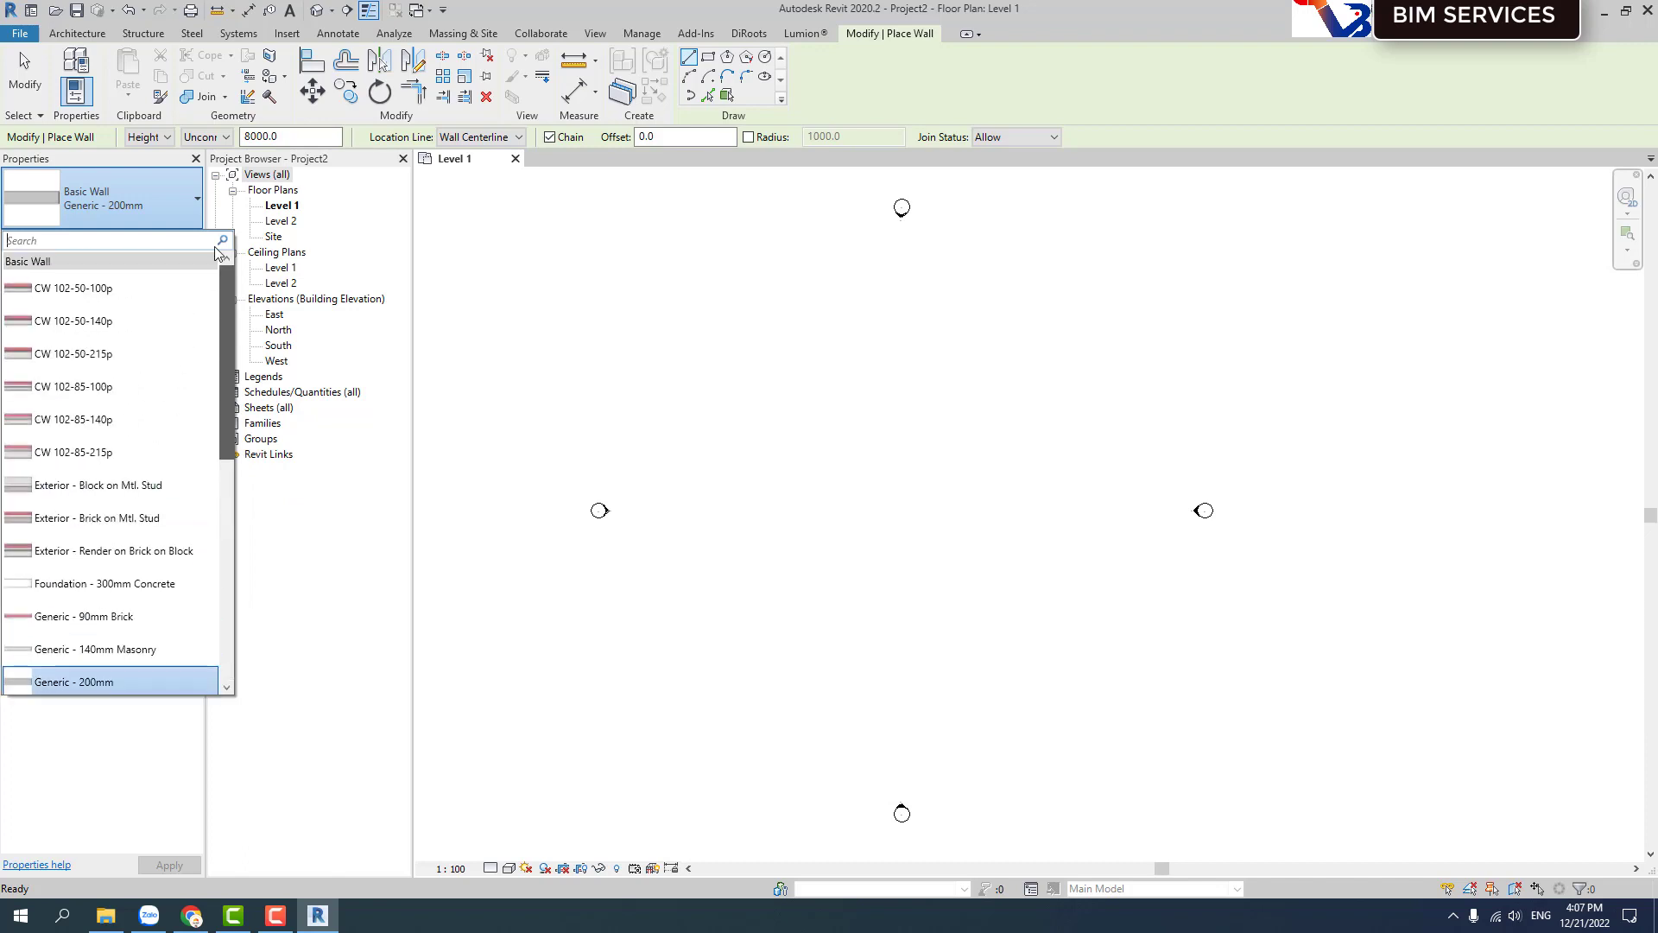
pyautogui.click(87, 677)
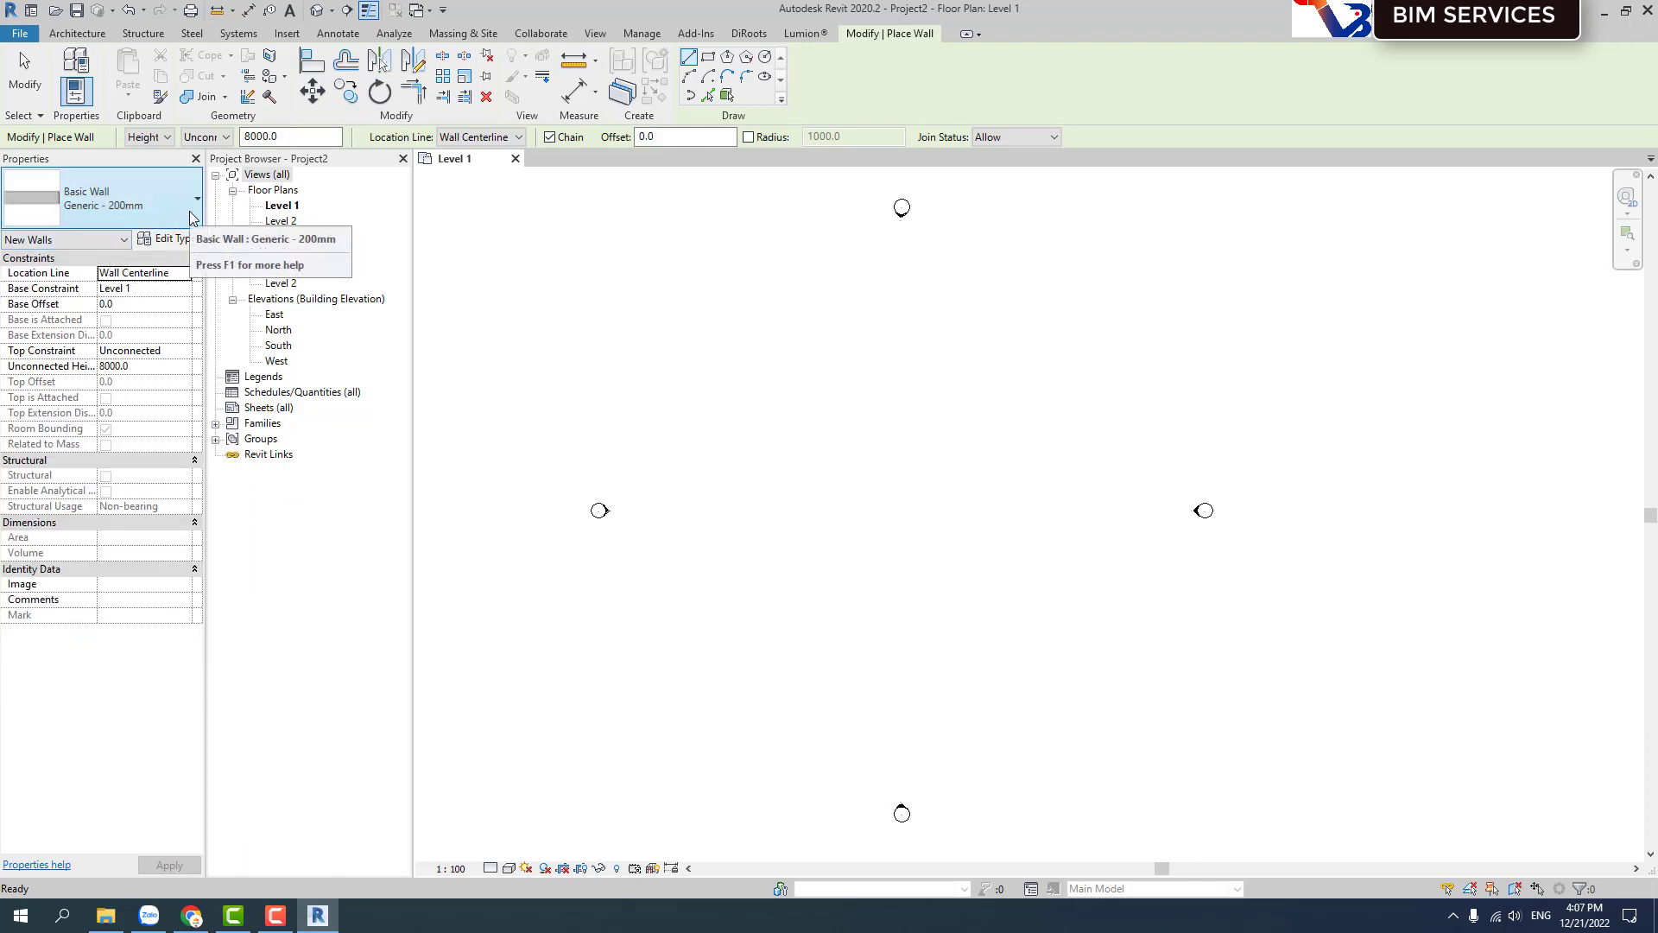
pyautogui.click(104, 203)
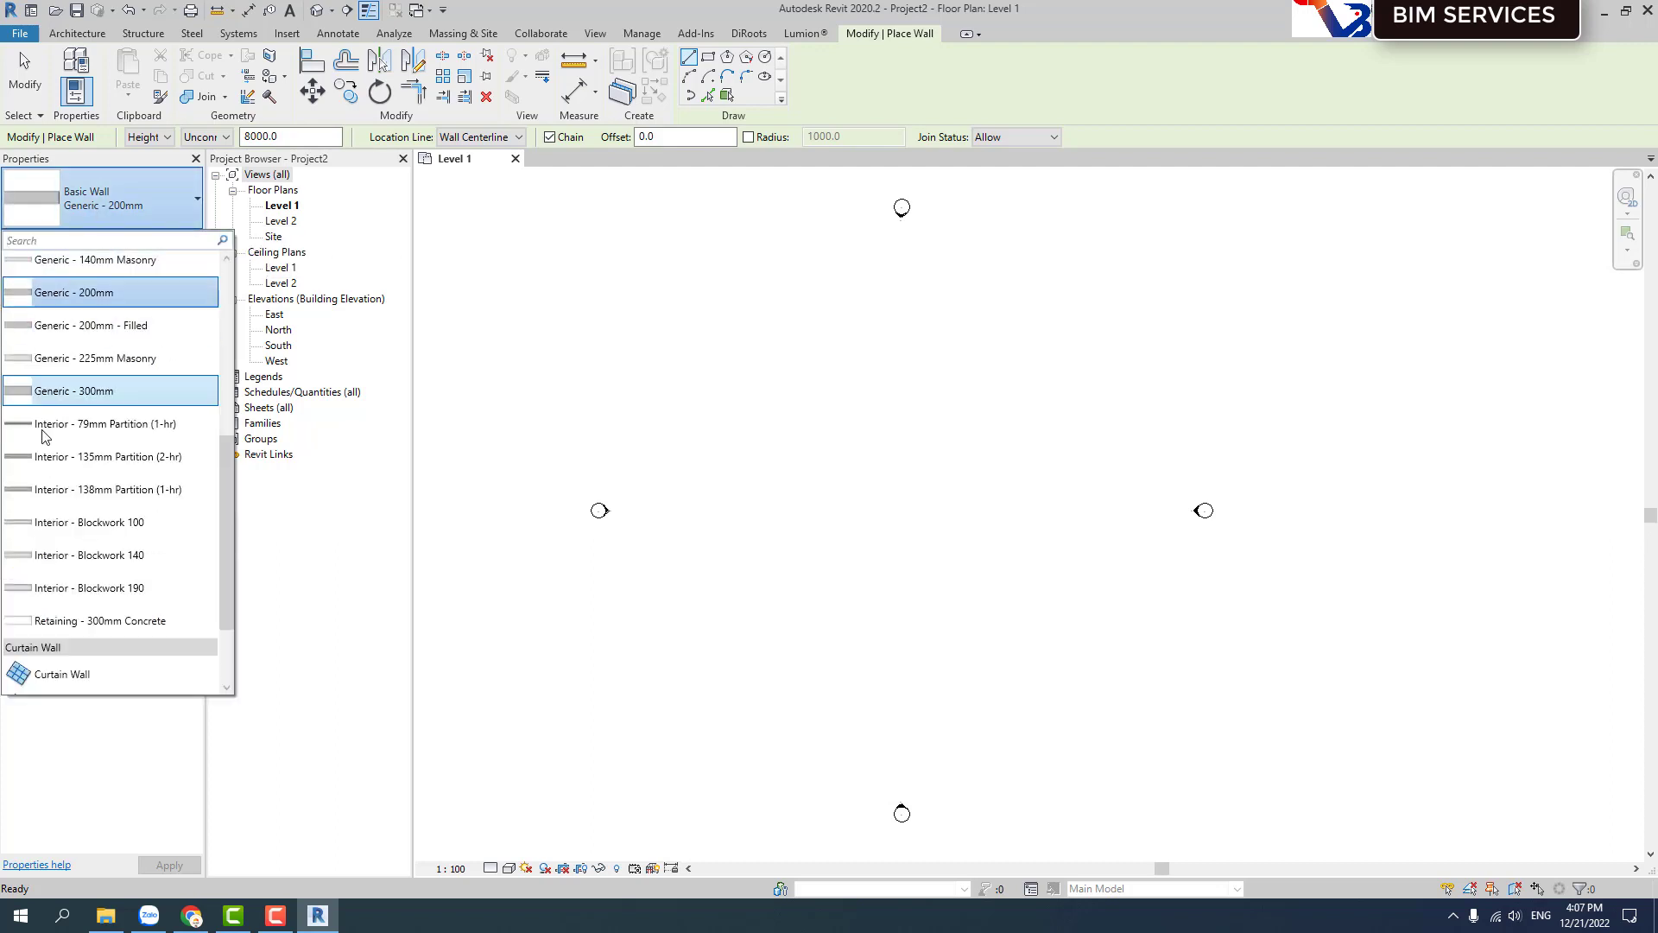
pyautogui.click(84, 191)
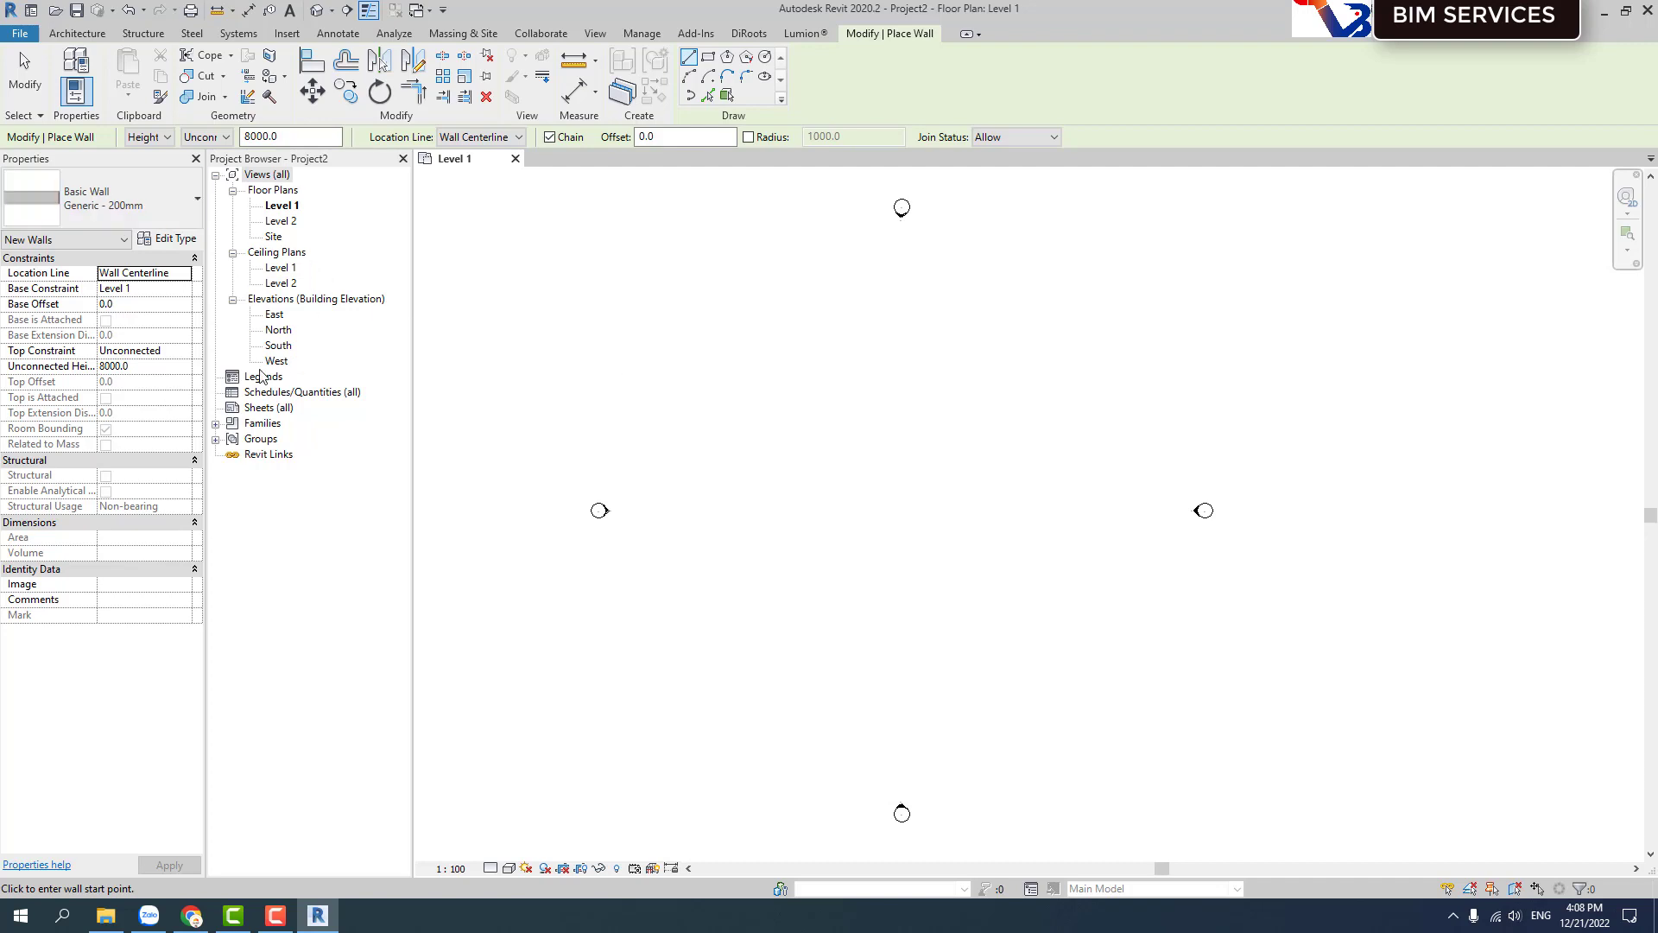
pyautogui.click(264, 175)
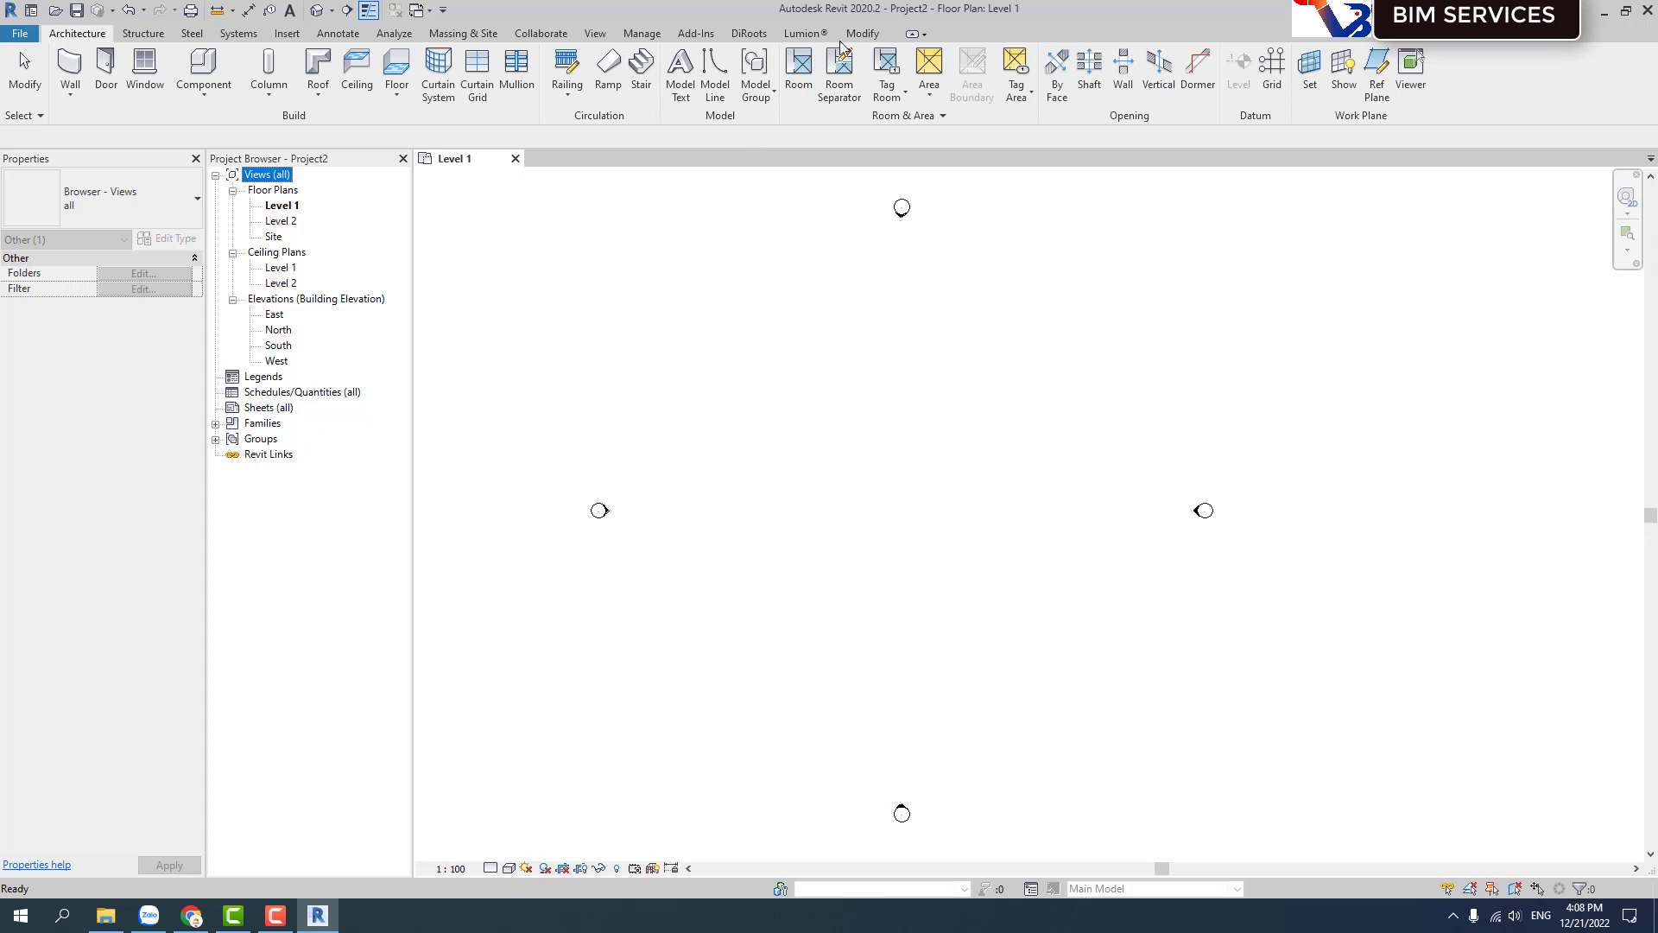
# Close Project2 without saving and start another new project.
pyautogui.click(516, 159)
pyautogui.click(864, 459)
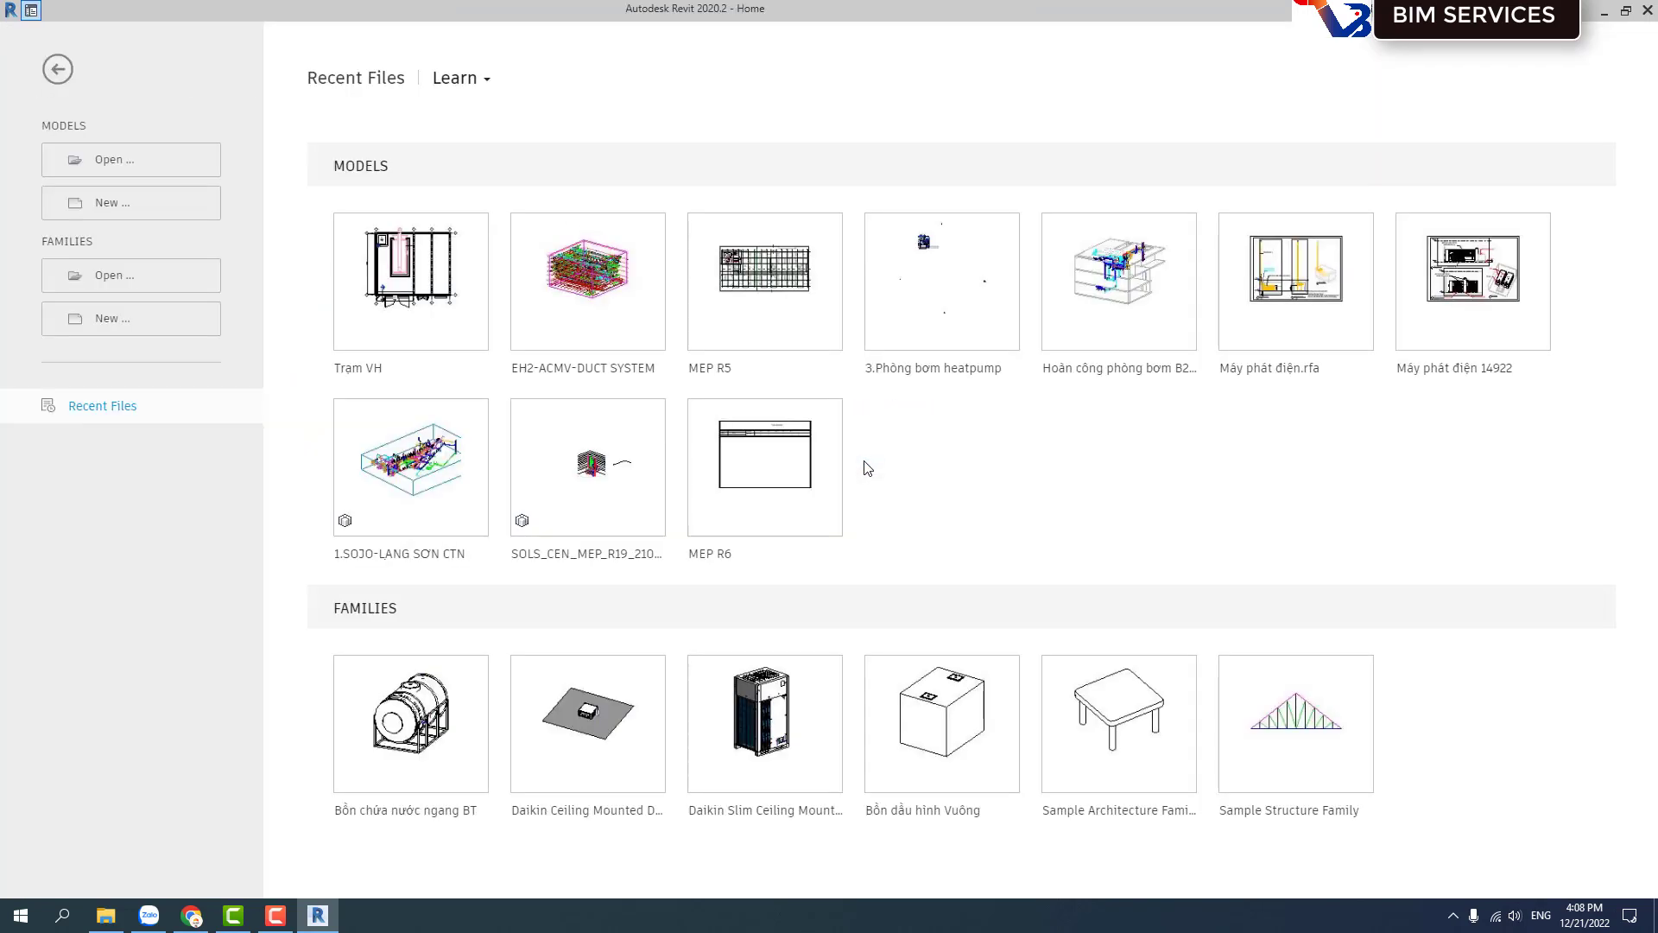
pyautogui.click(147, 206)
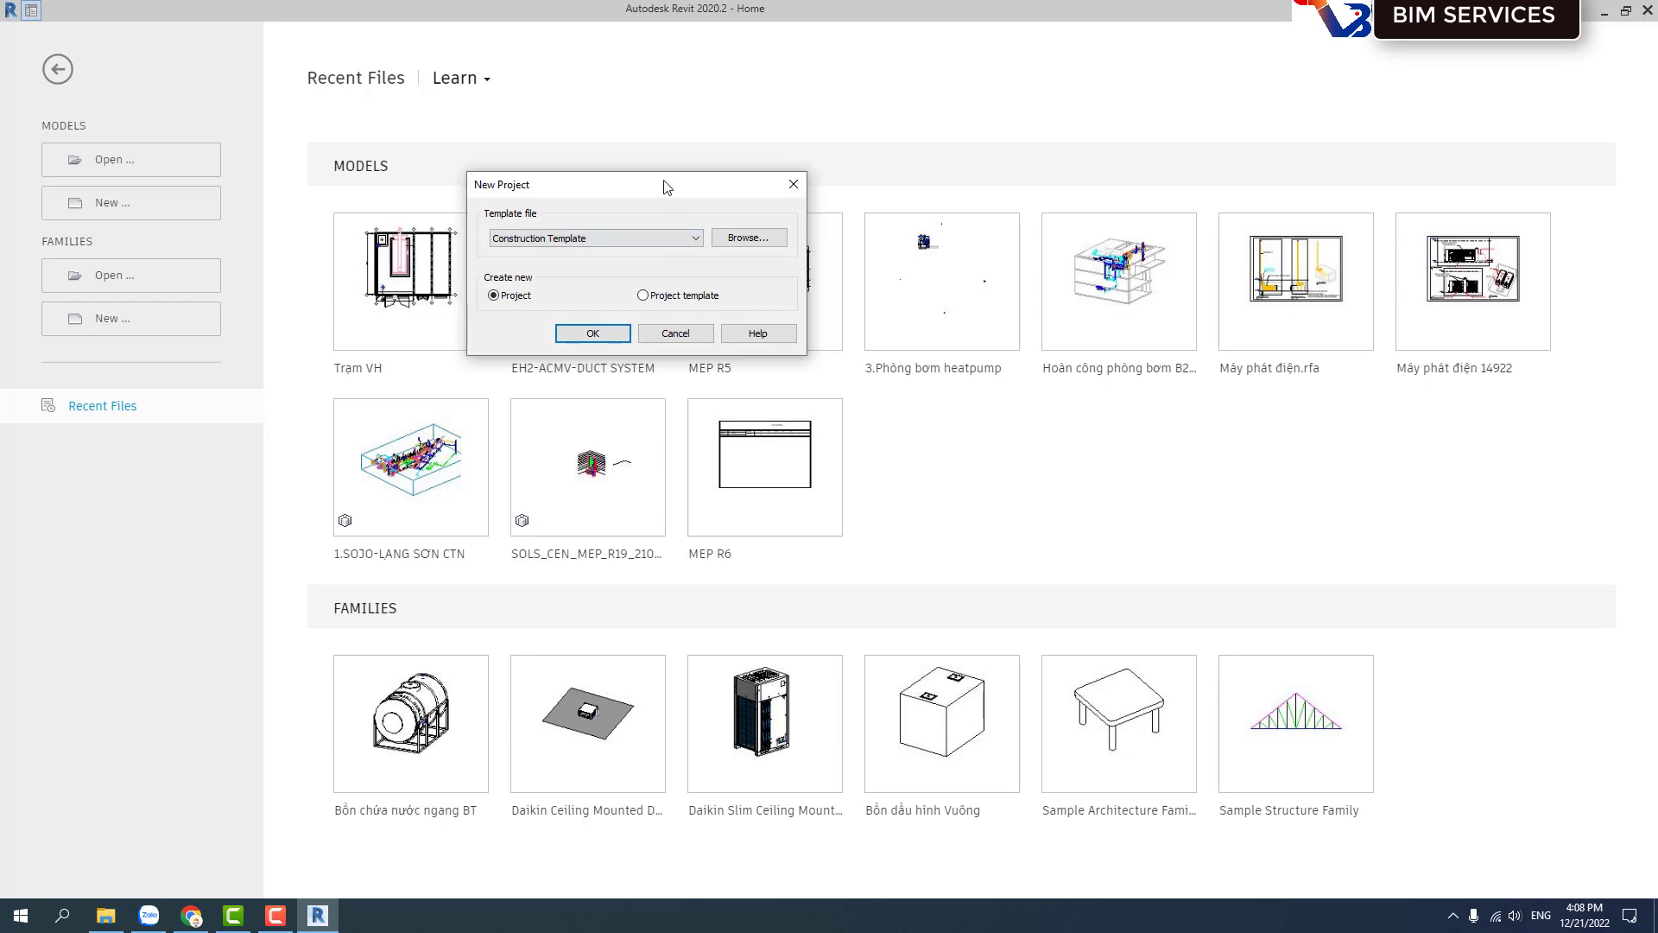
# Browse for a template file in the Templates > US Metric folder.
pyautogui.moveTo(666, 187); pyautogui.dragTo(602, 200)
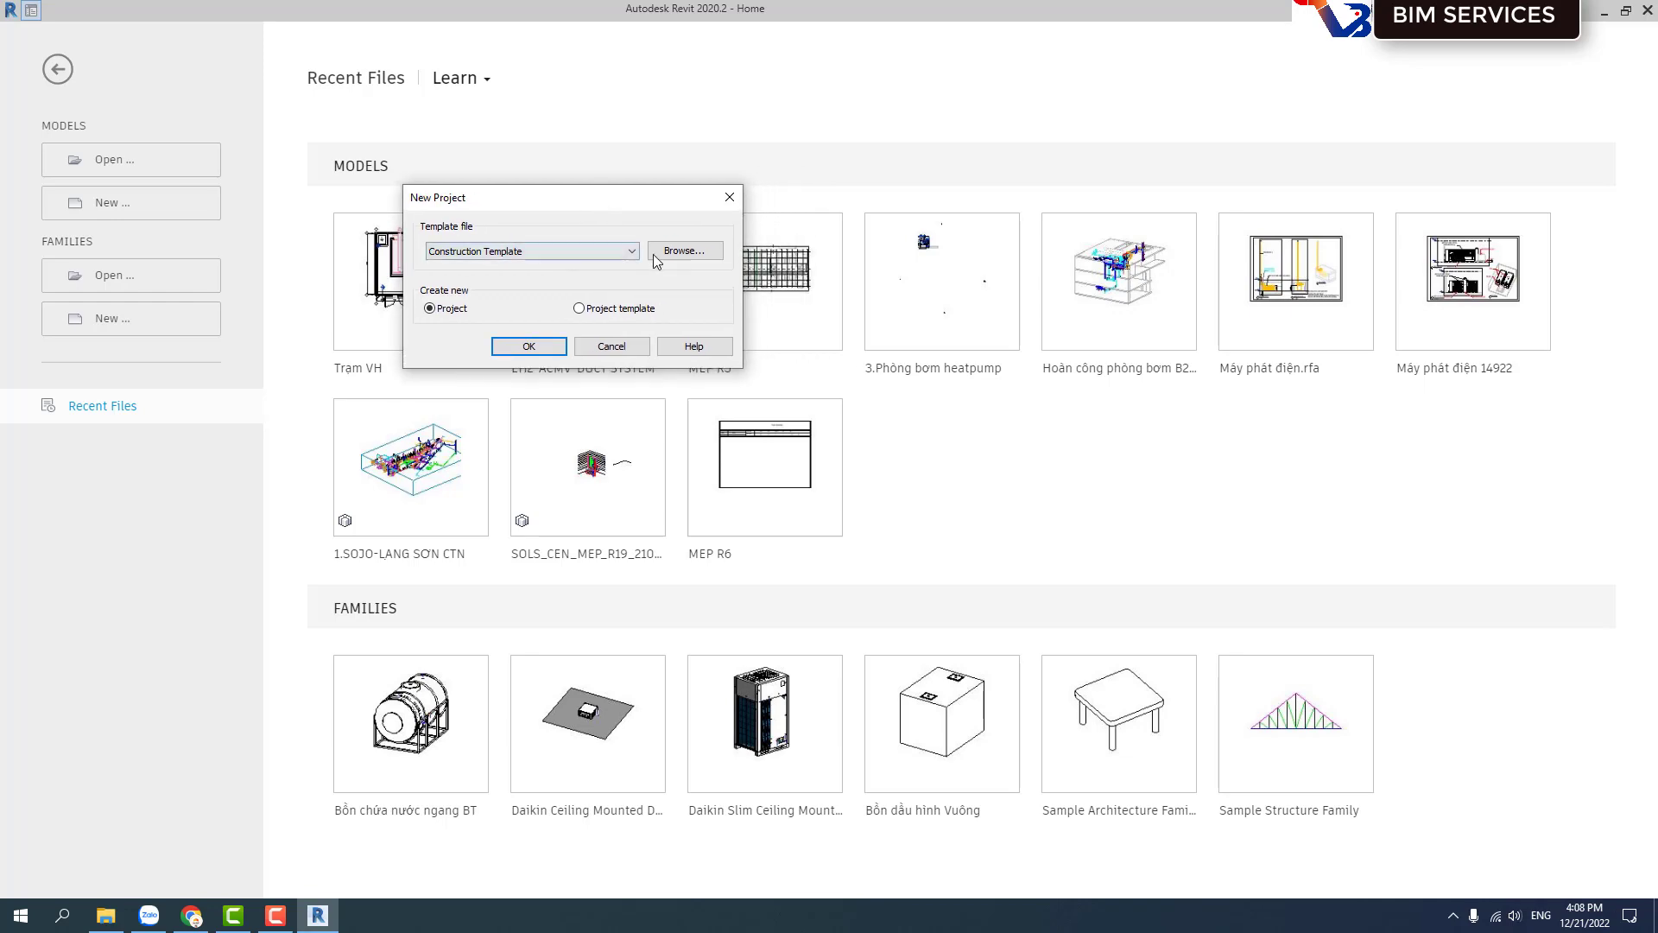
pyautogui.click(684, 250)
pyautogui.click(559, 399)
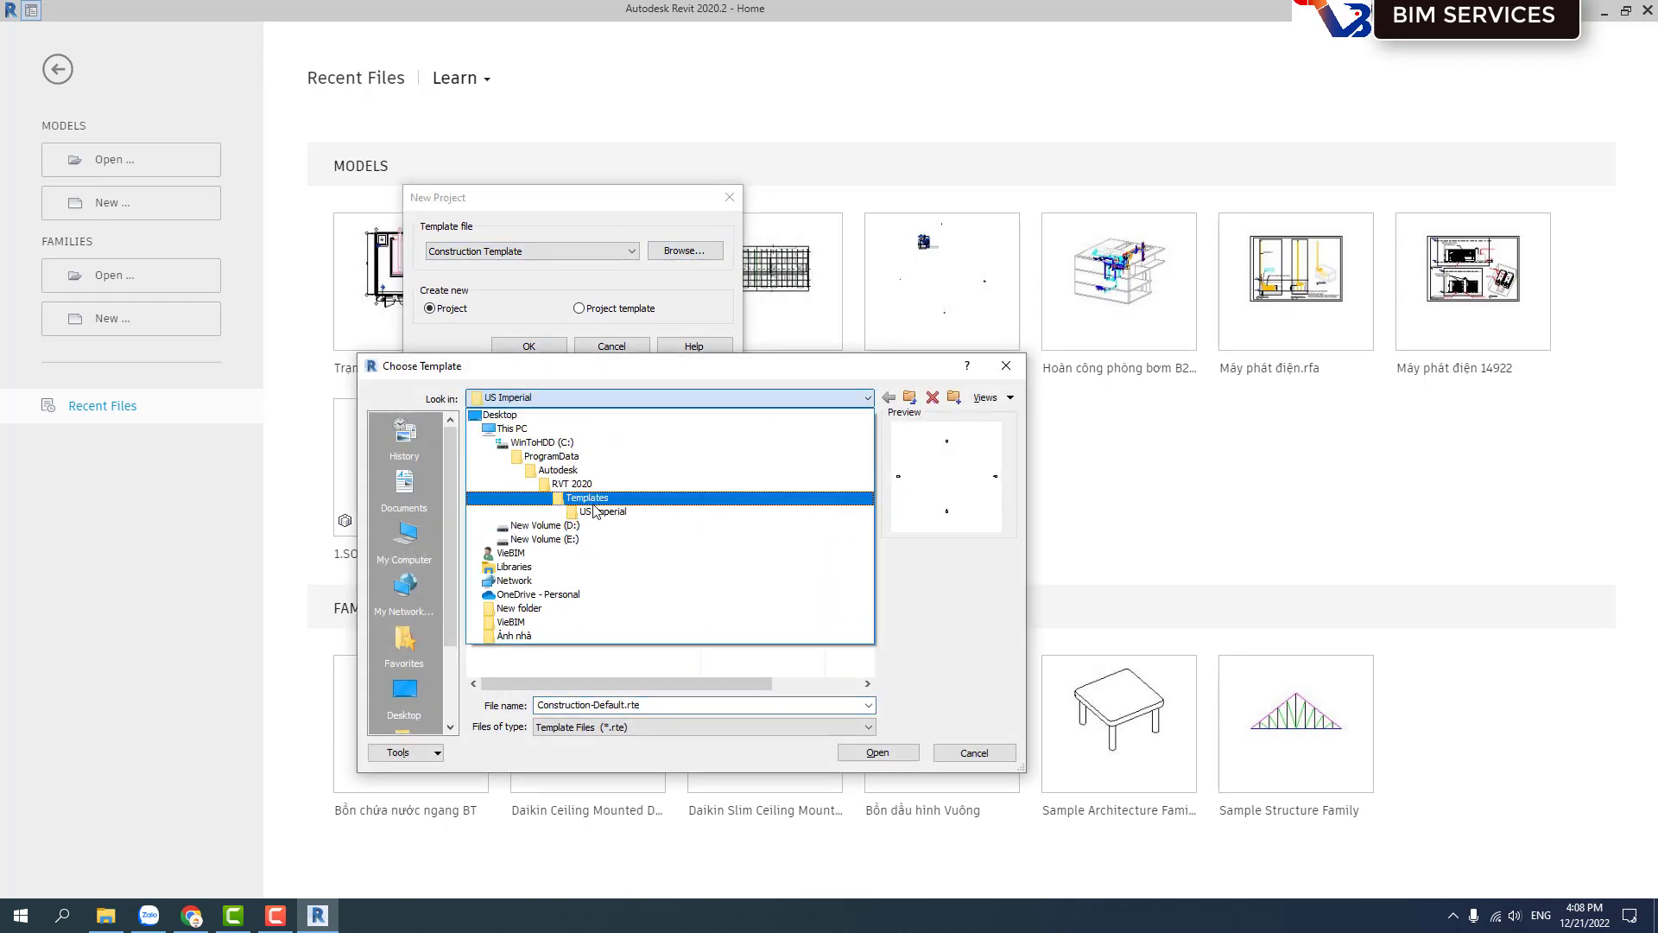
pyautogui.click(561, 486)
pyautogui.doubleClick(544, 475)
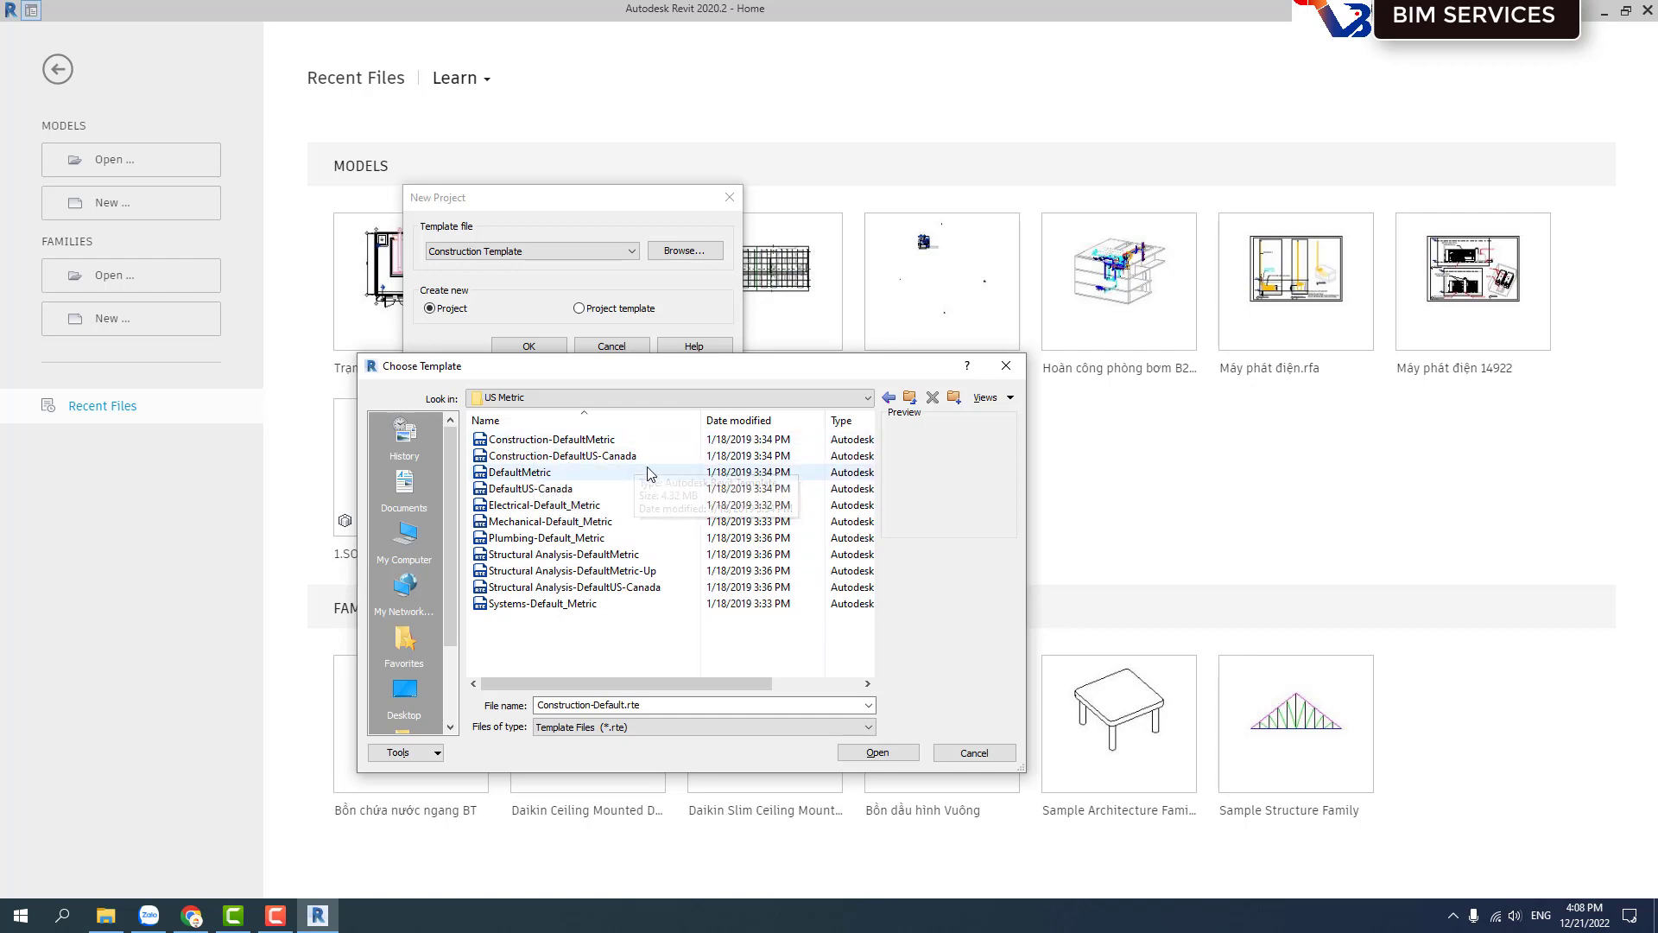
# Compare the Electrical, Mechanical, Plumbing and Structural Analysis metric templates, then choose Systems-Default_Metric.rte.
pyautogui.click(522, 505)
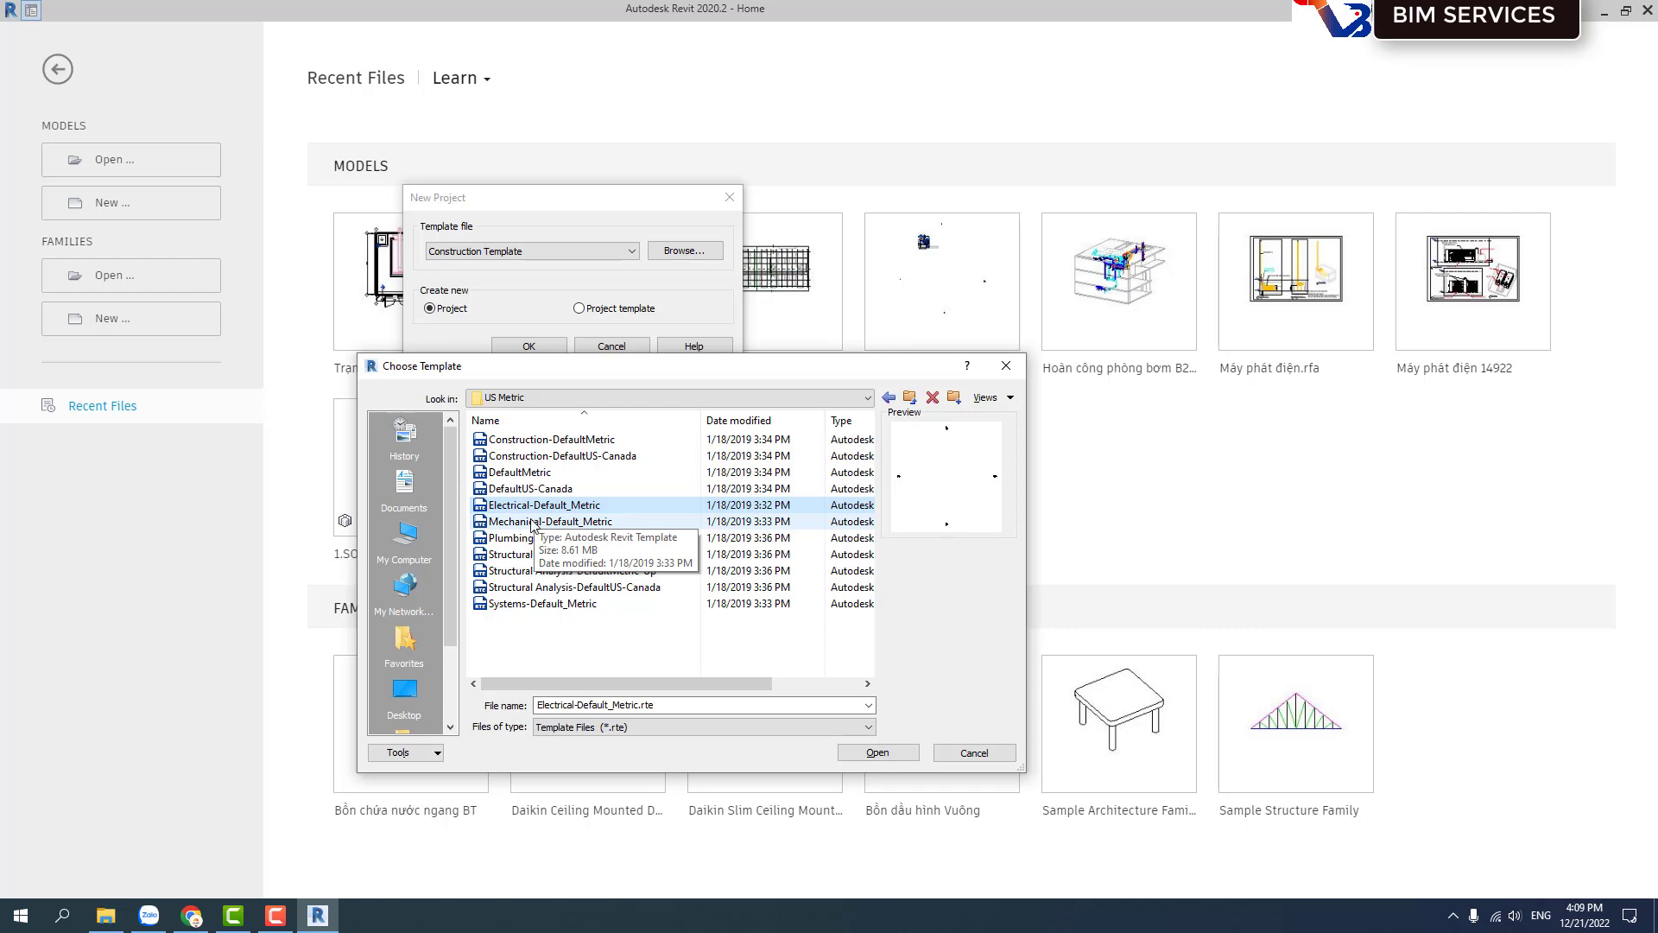
pyautogui.click(535, 519)
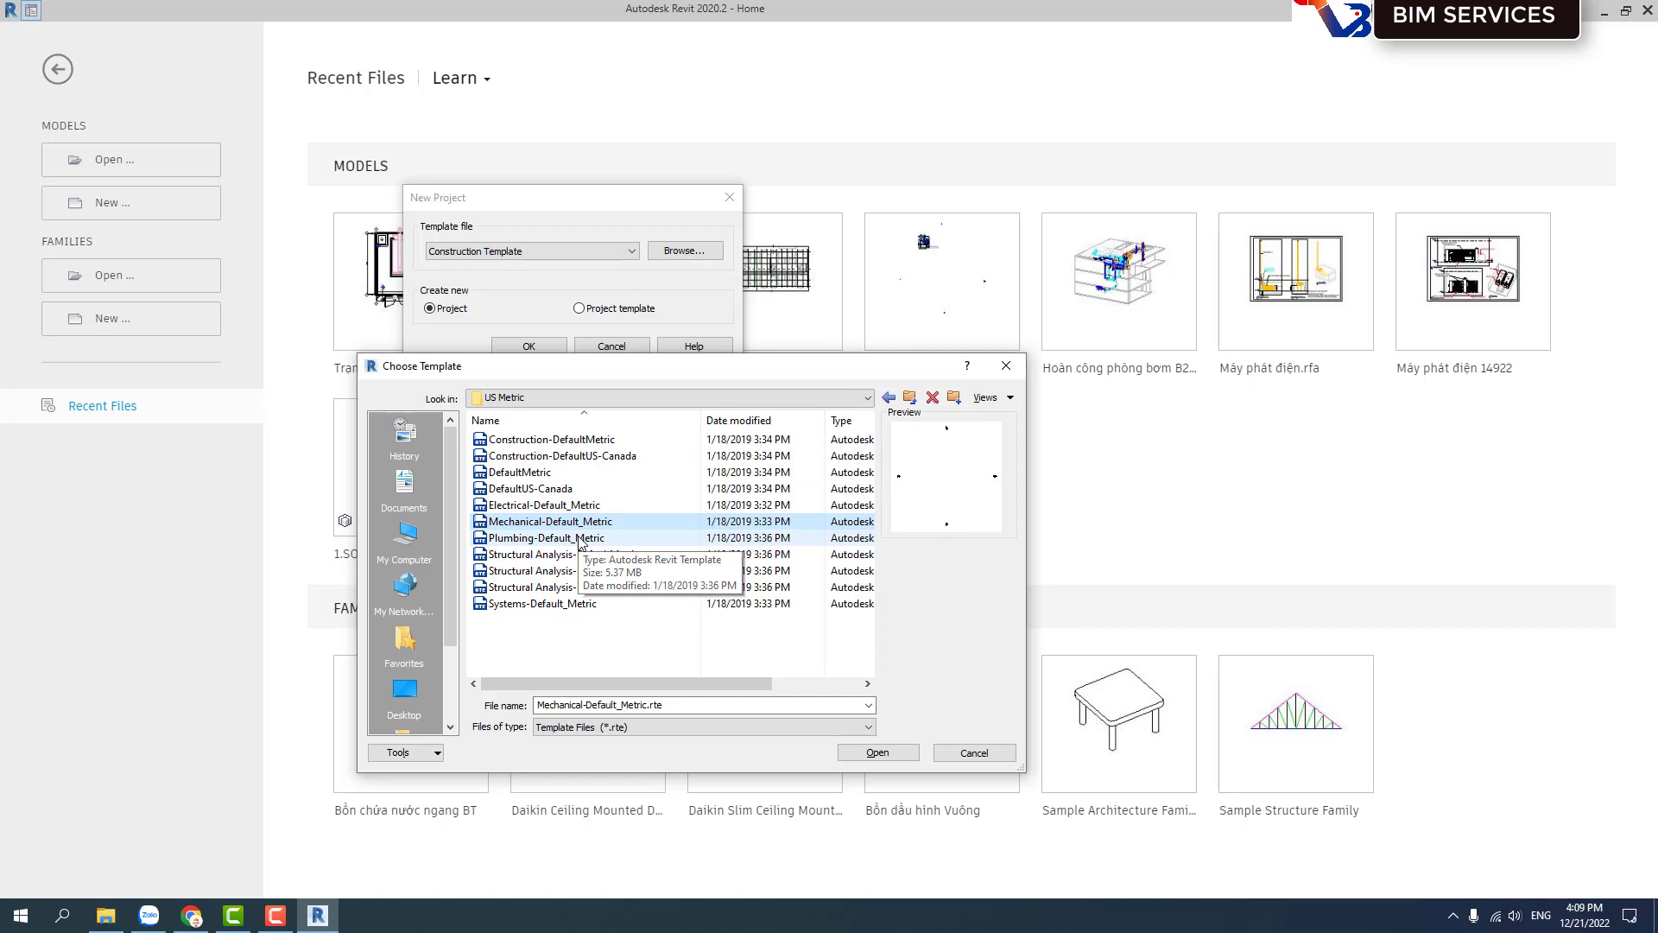
pyautogui.click(531, 539)
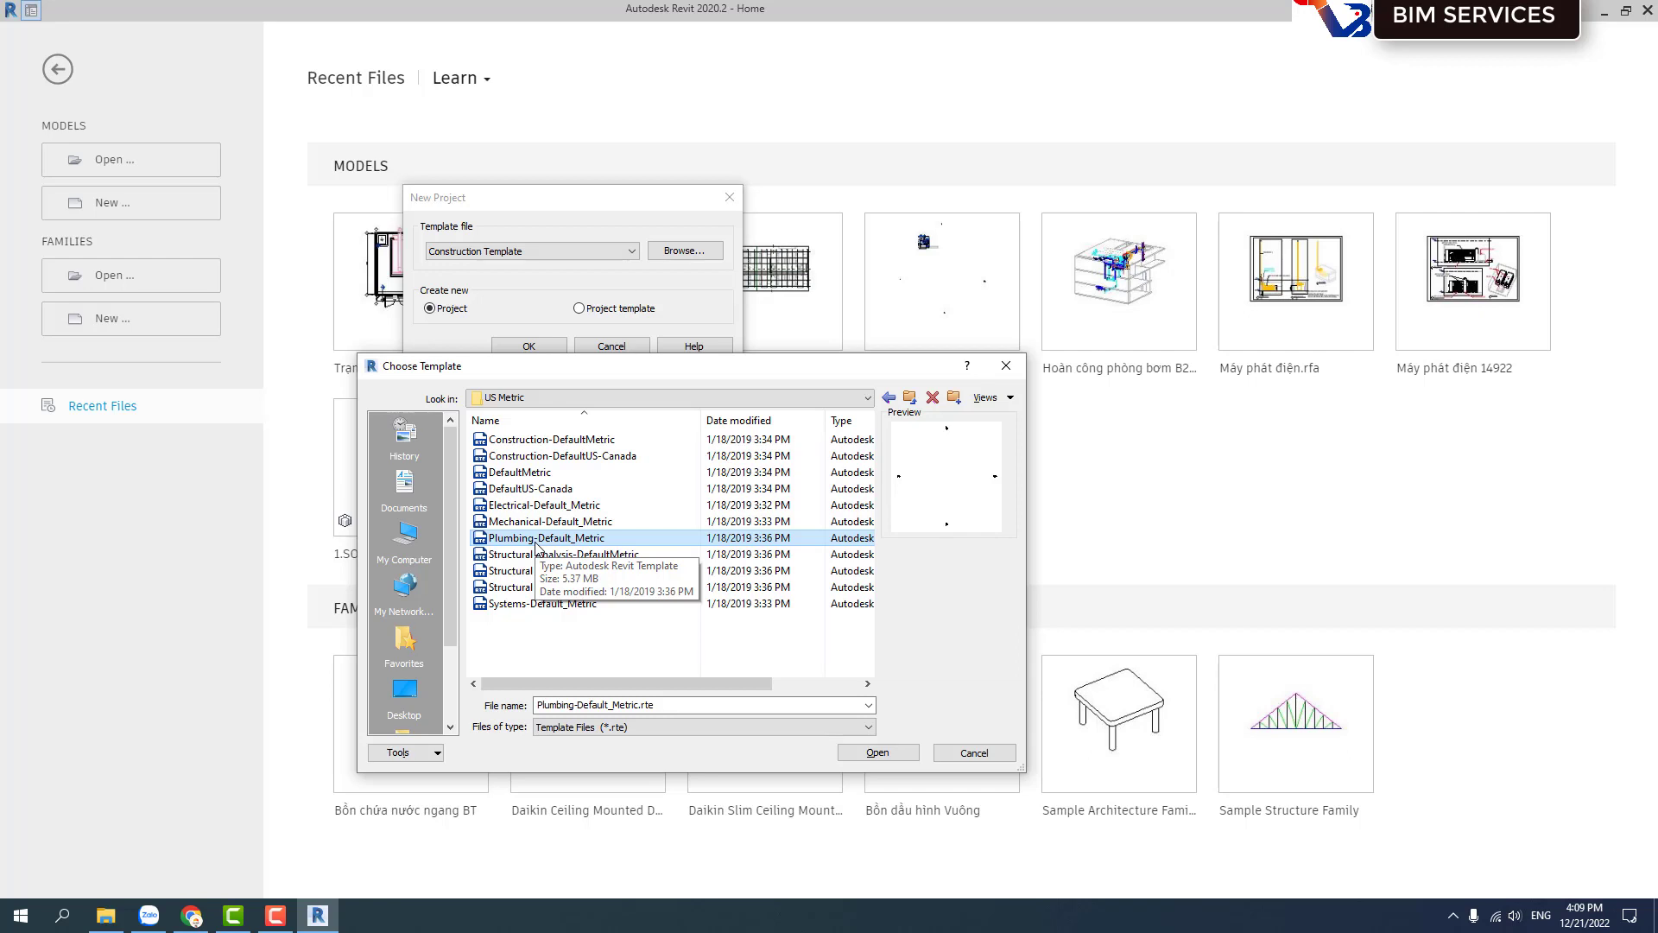
pyautogui.click(528, 523)
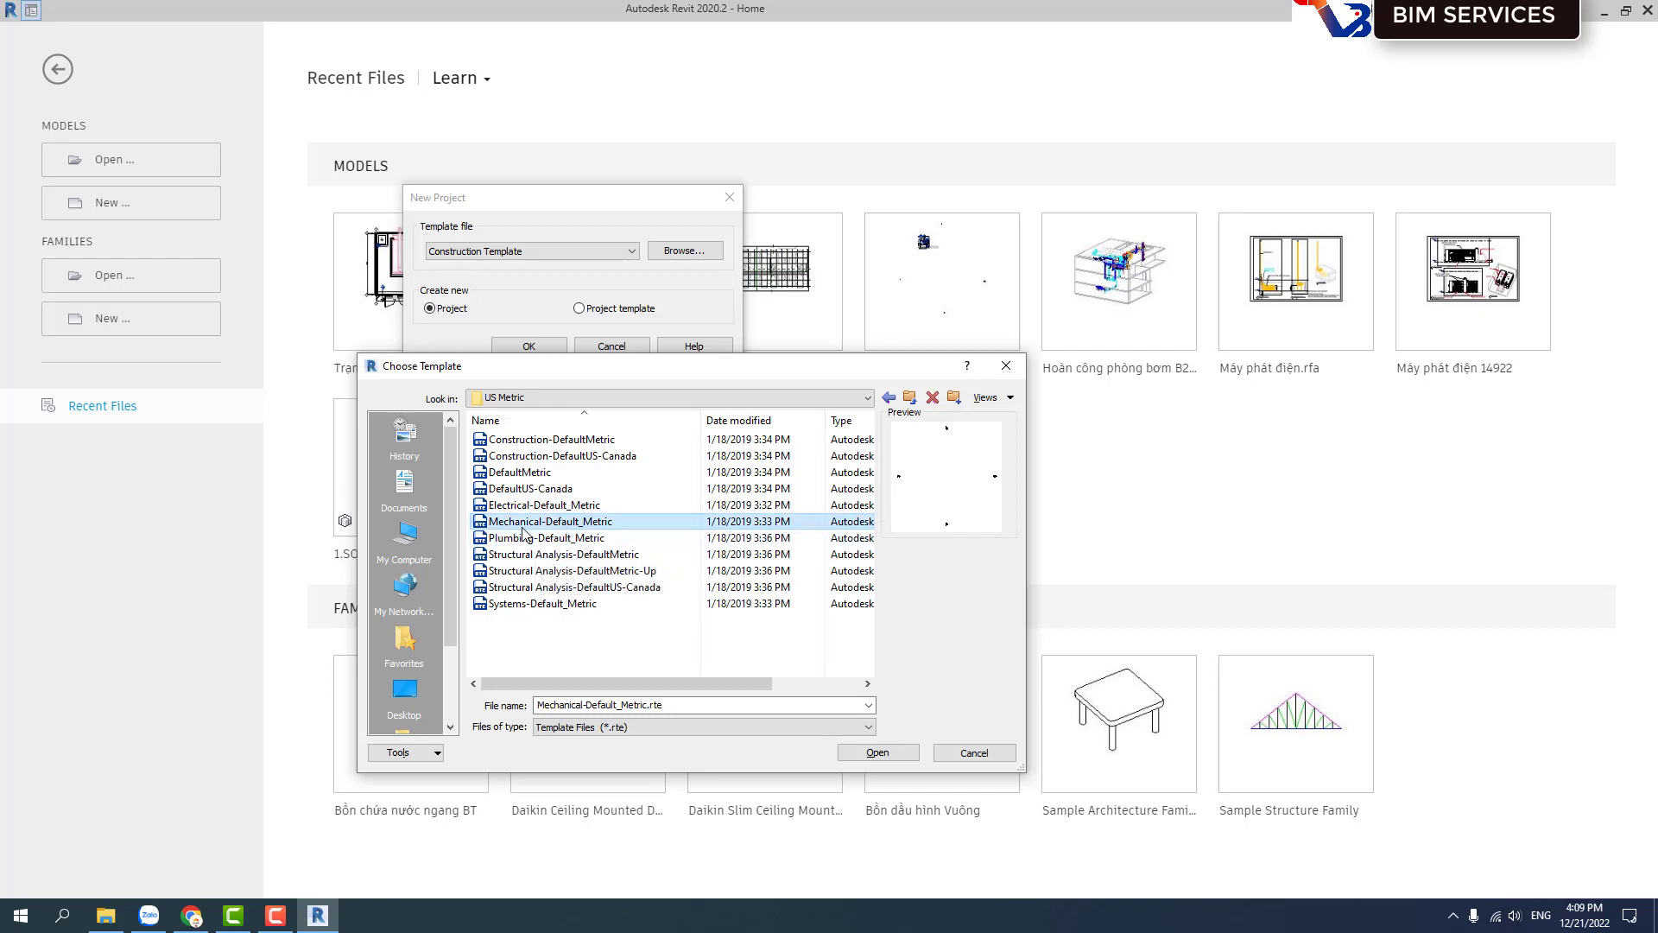
pyautogui.click(527, 538)
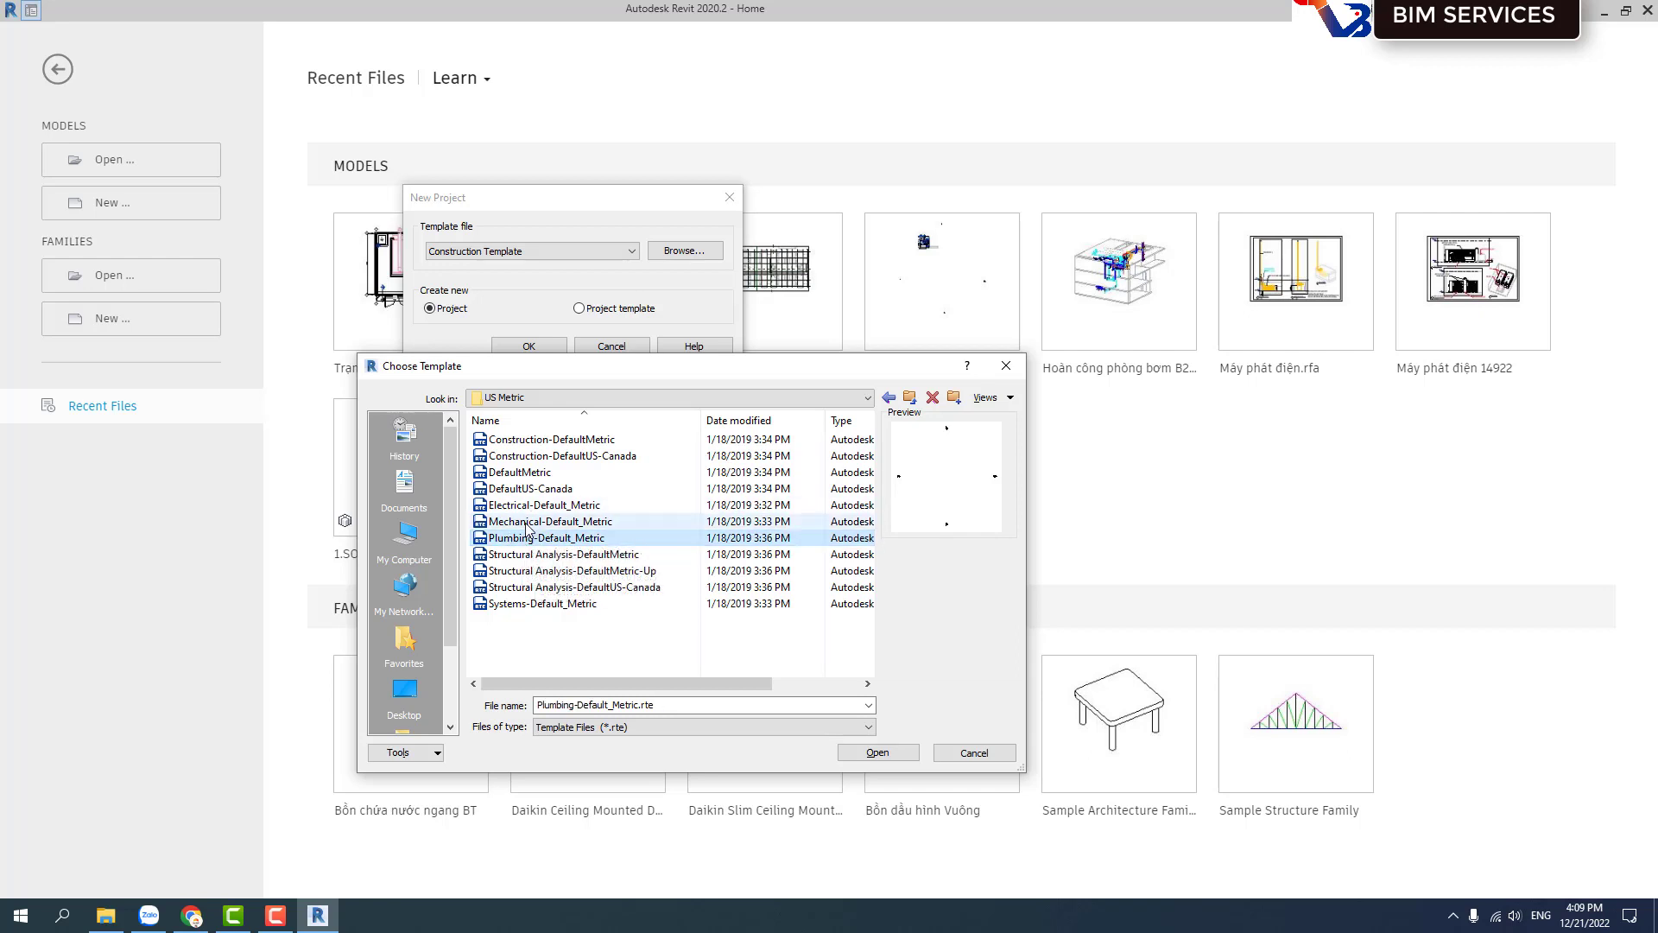
pyautogui.click(531, 555)
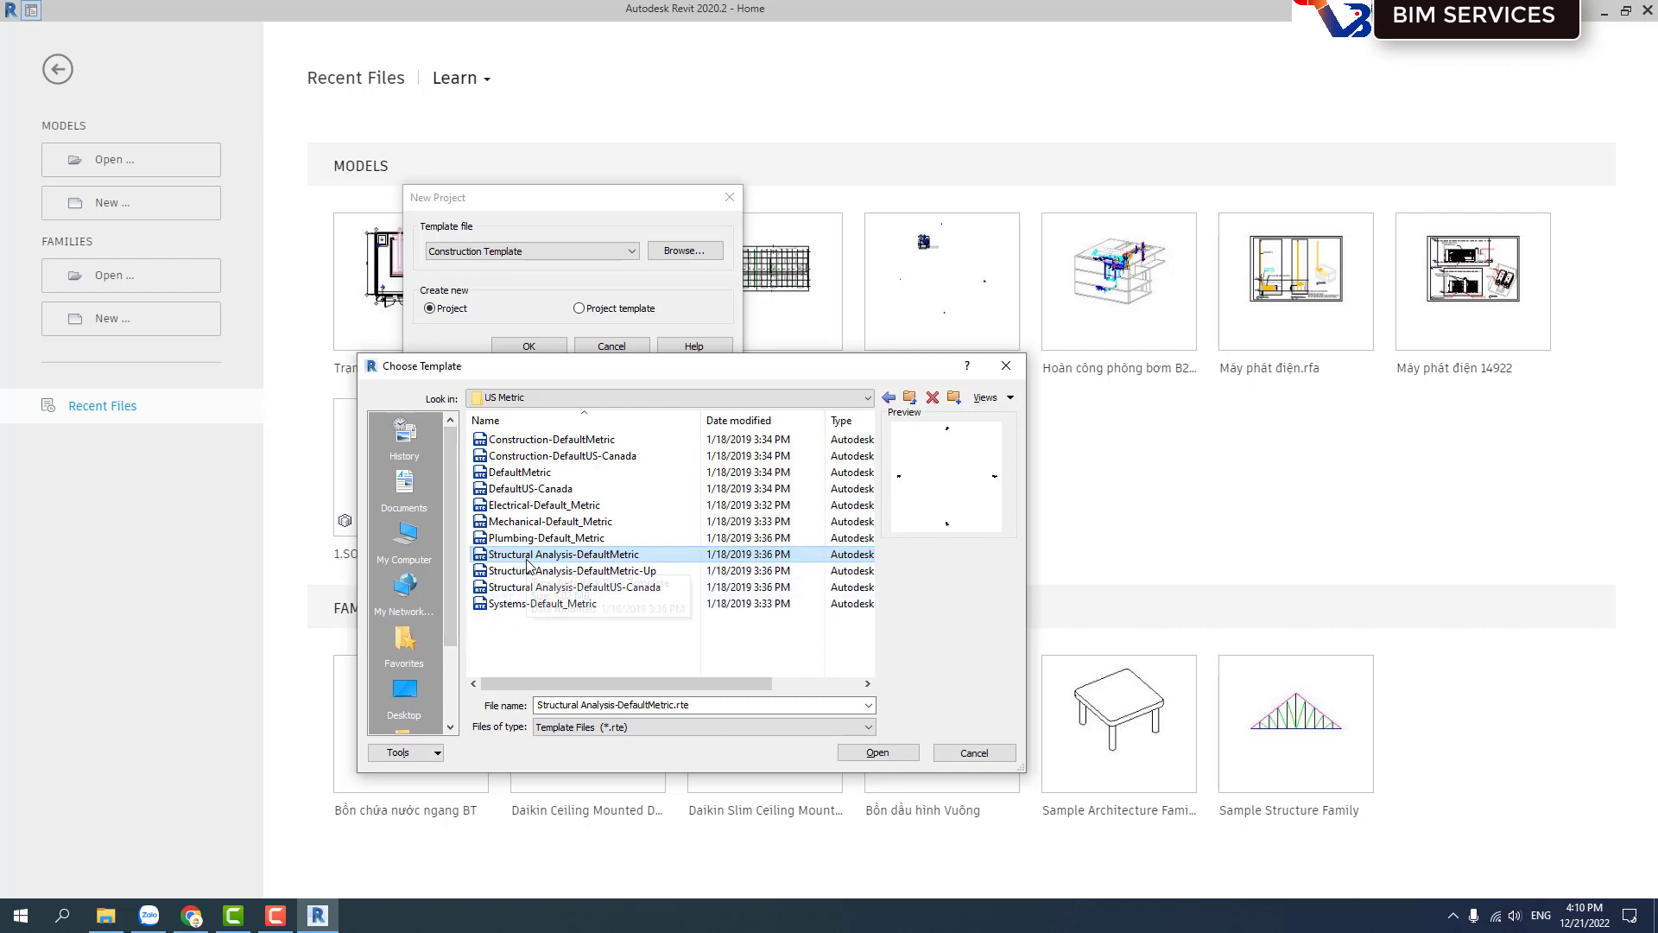
pyautogui.click(515, 605)
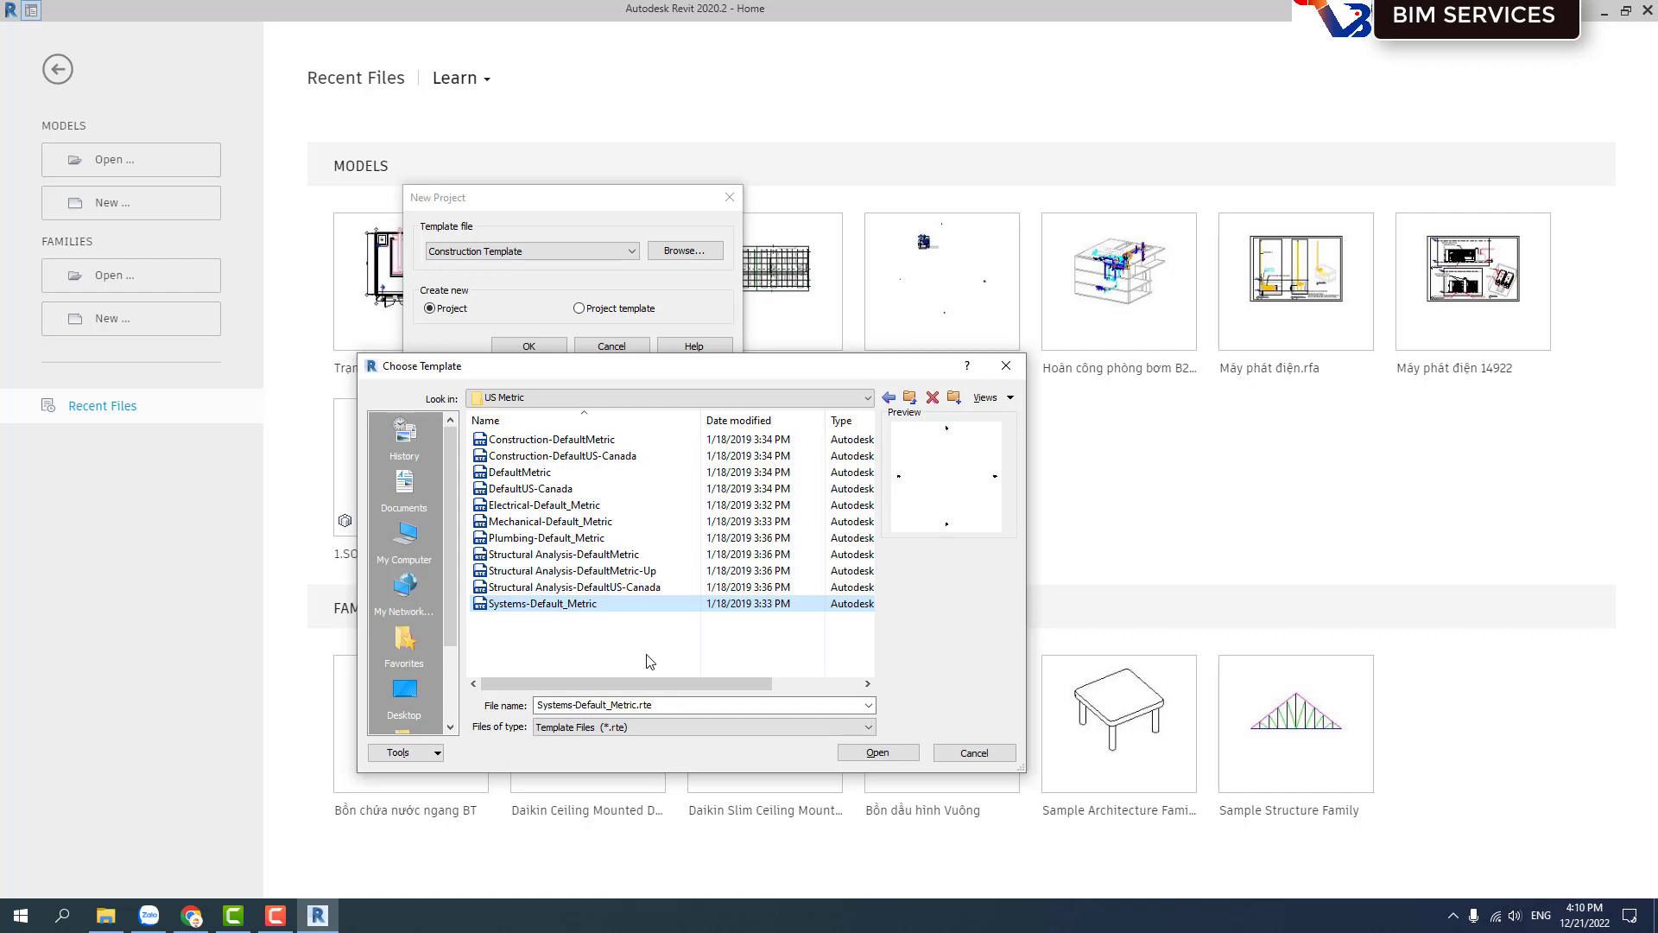
# Create a new project from Systems-Default_Metric and narrow the Properties and Project Browser panels.
pyautogui.click(868, 754)
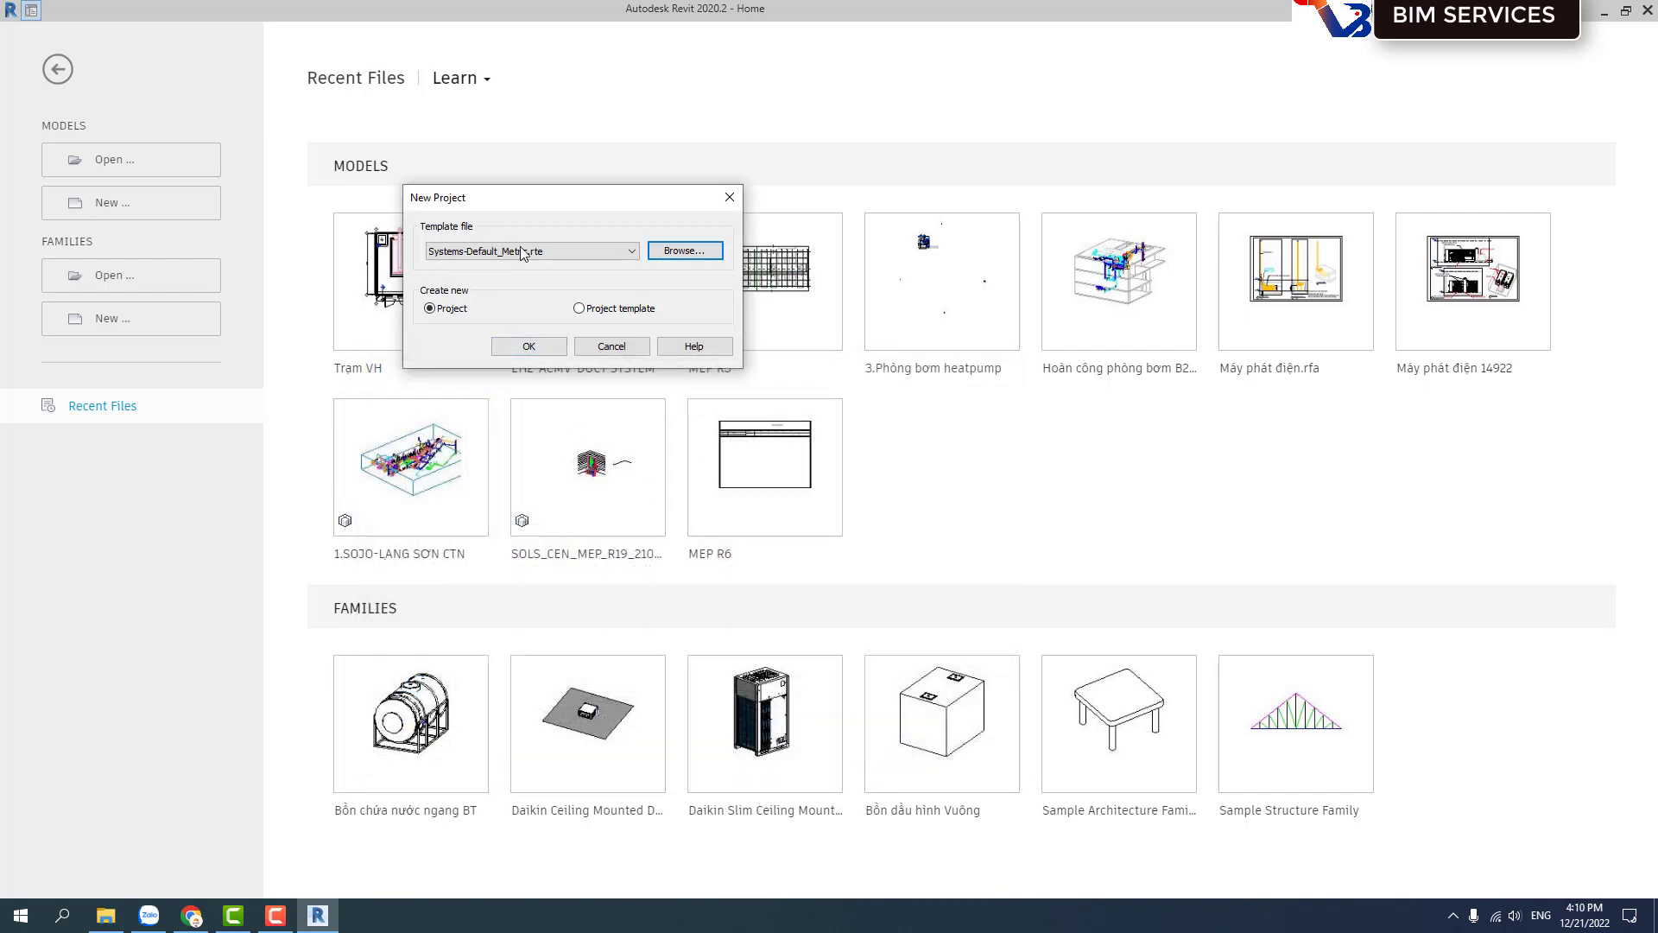
pyautogui.click(527, 345)
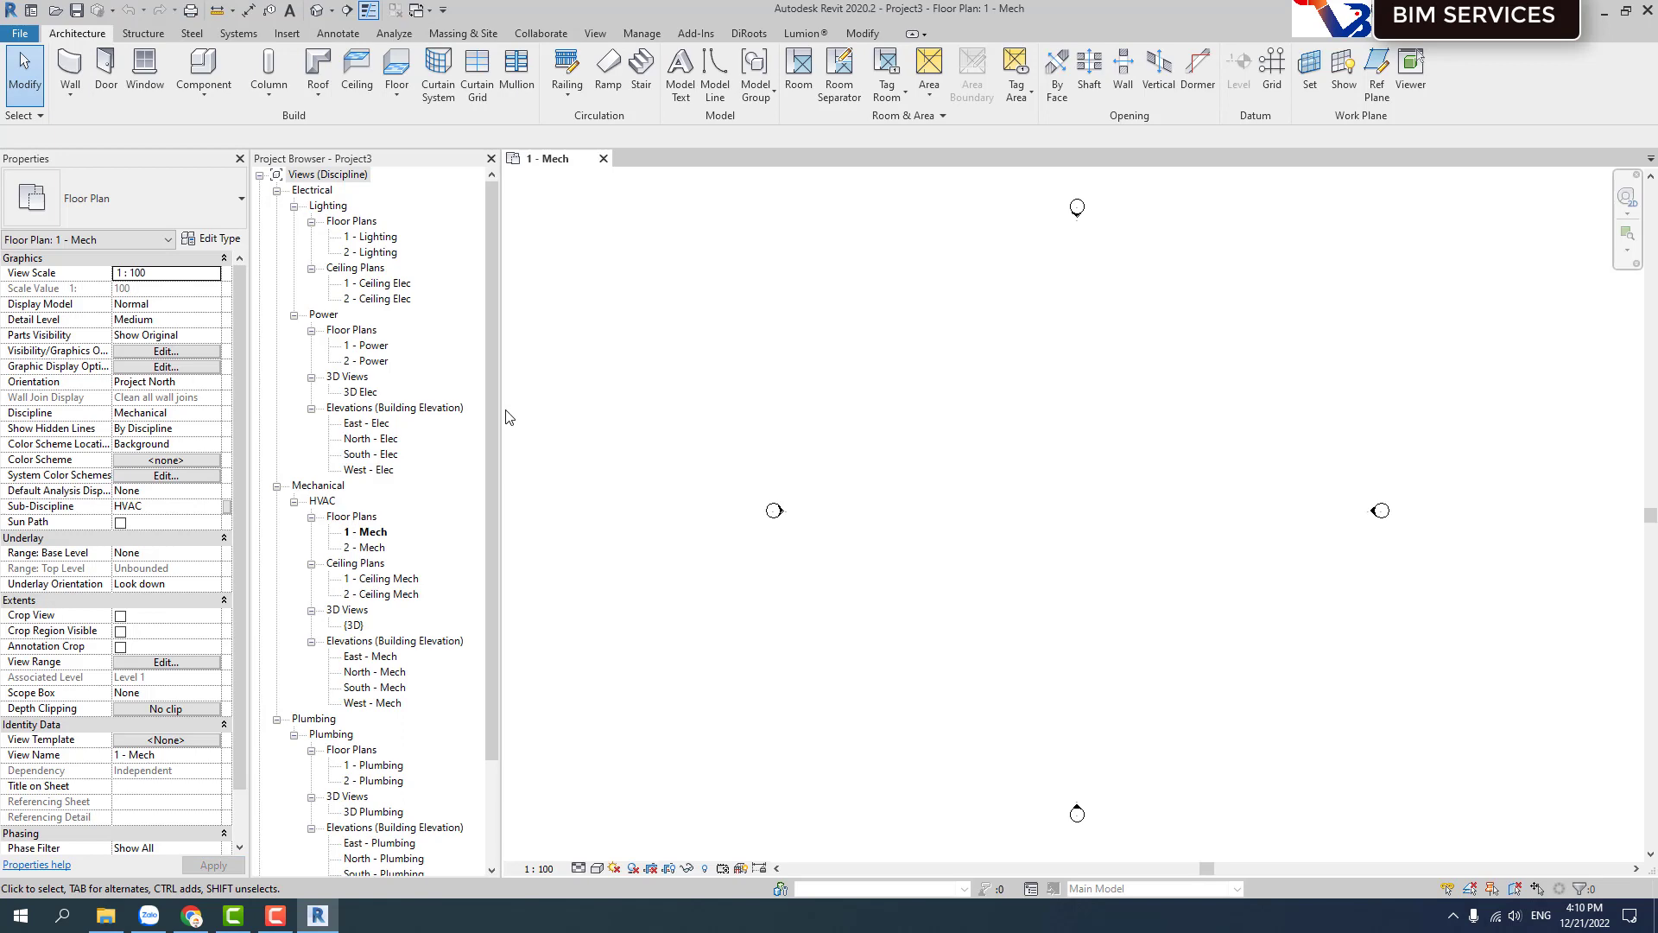
pyautogui.moveTo(499, 411); pyautogui.dragTo(450, 409)
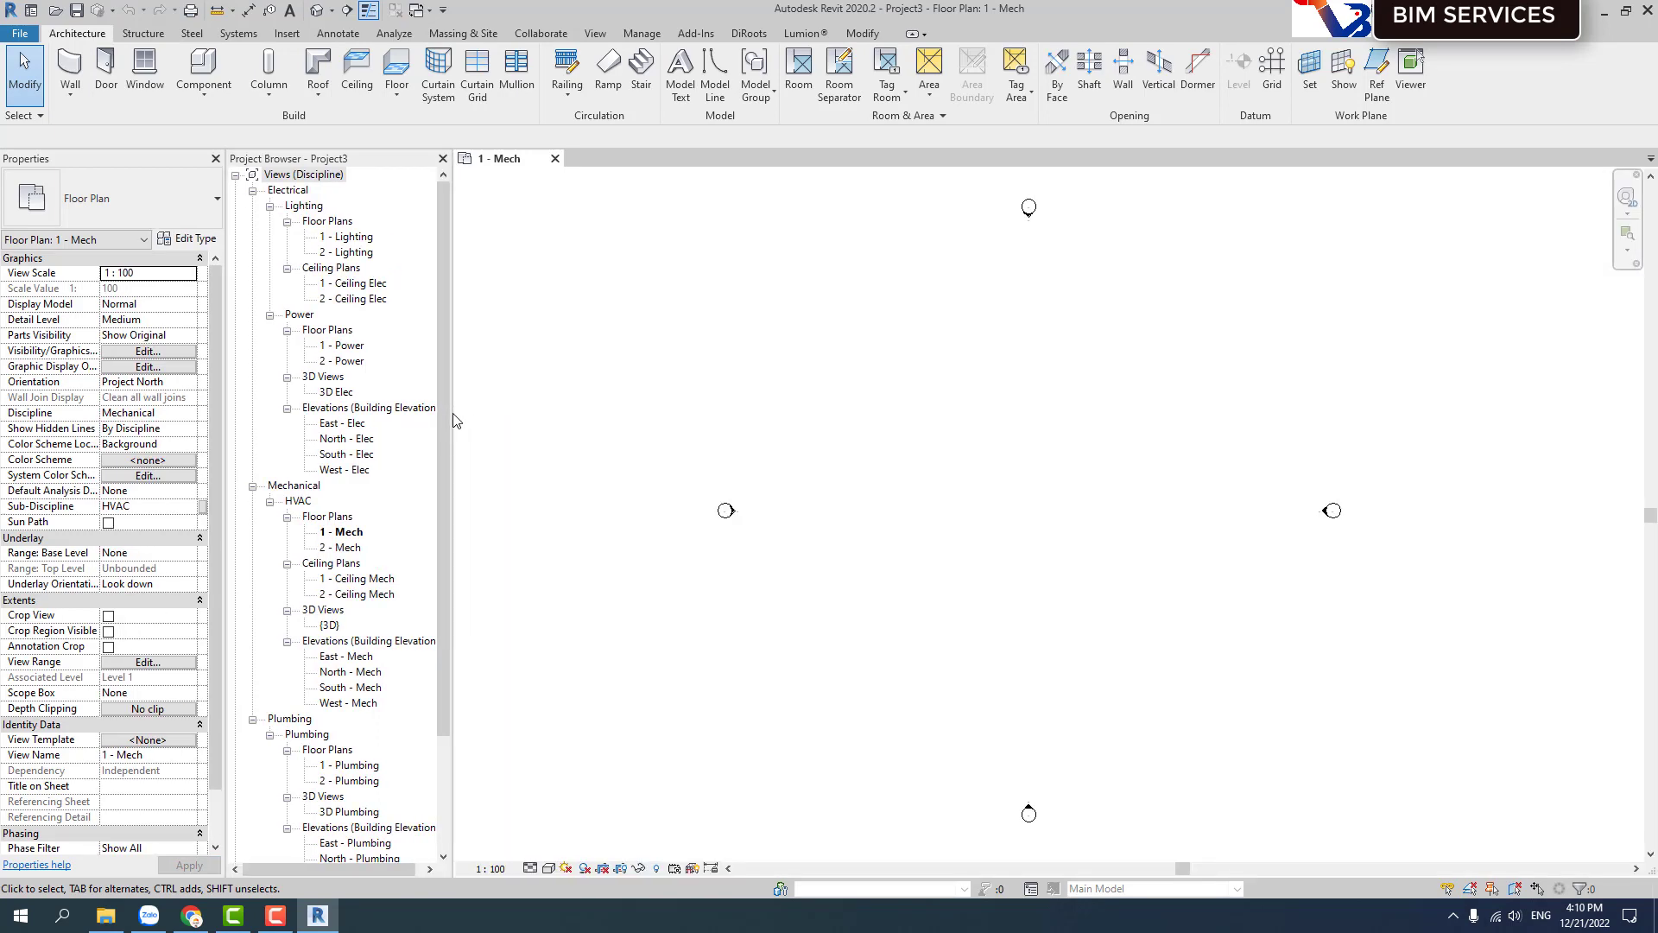
pyautogui.moveTo(451, 414); pyautogui.dragTo(482, 416)
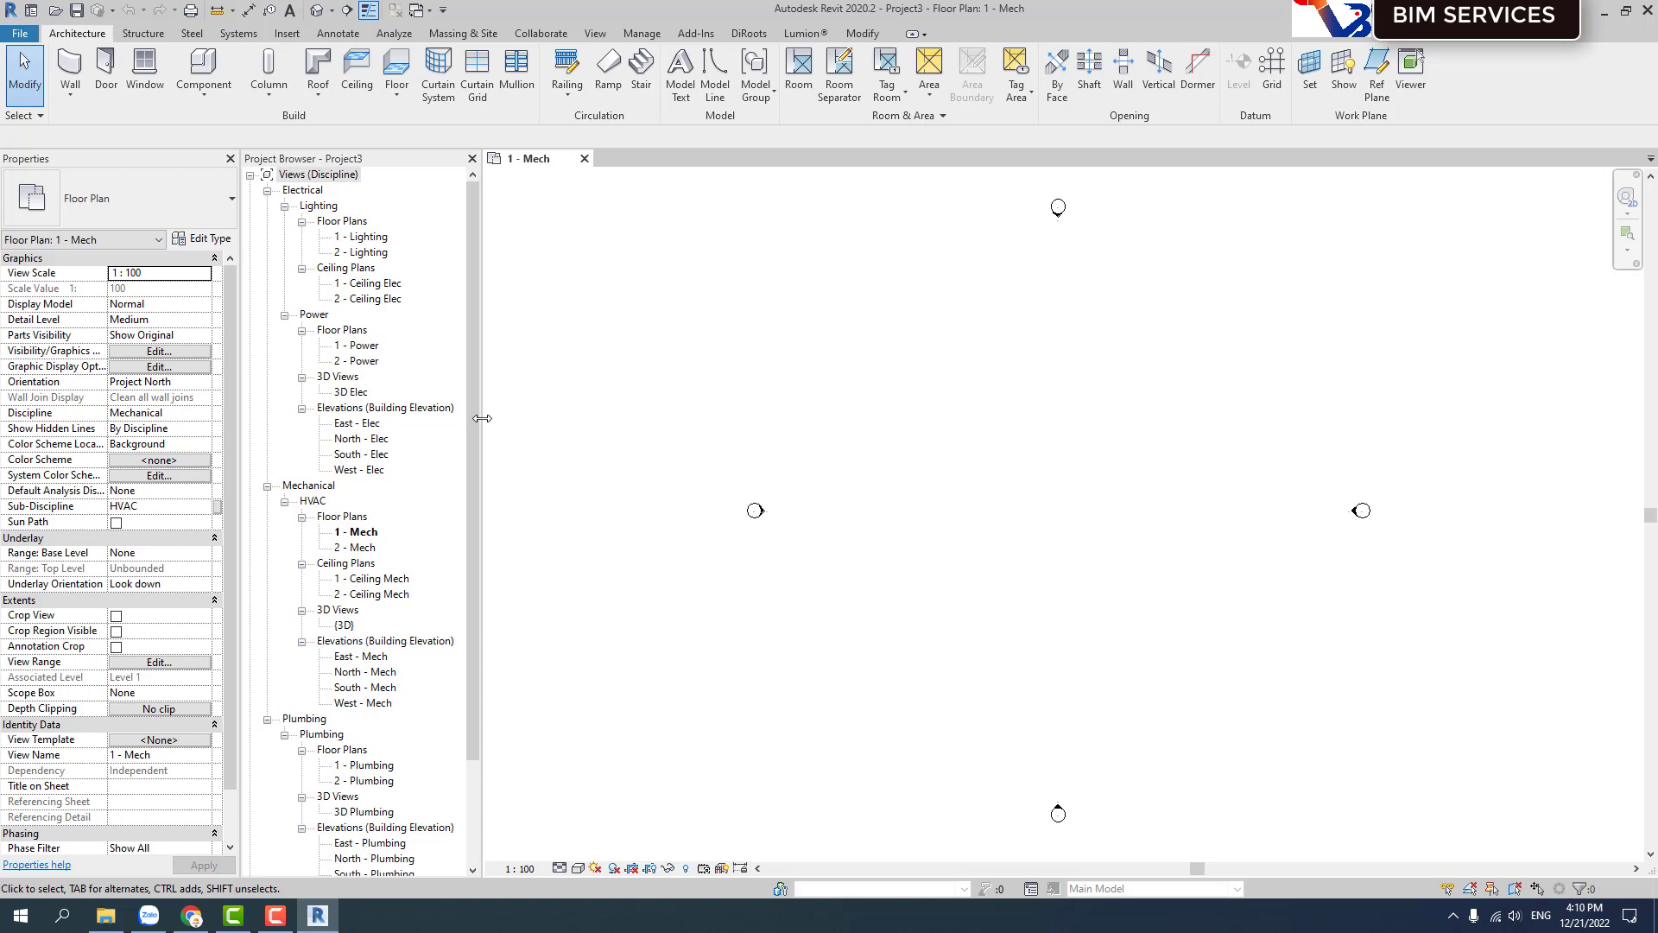
pyautogui.moveTo(482, 418); pyautogui.dragTo(493, 423)
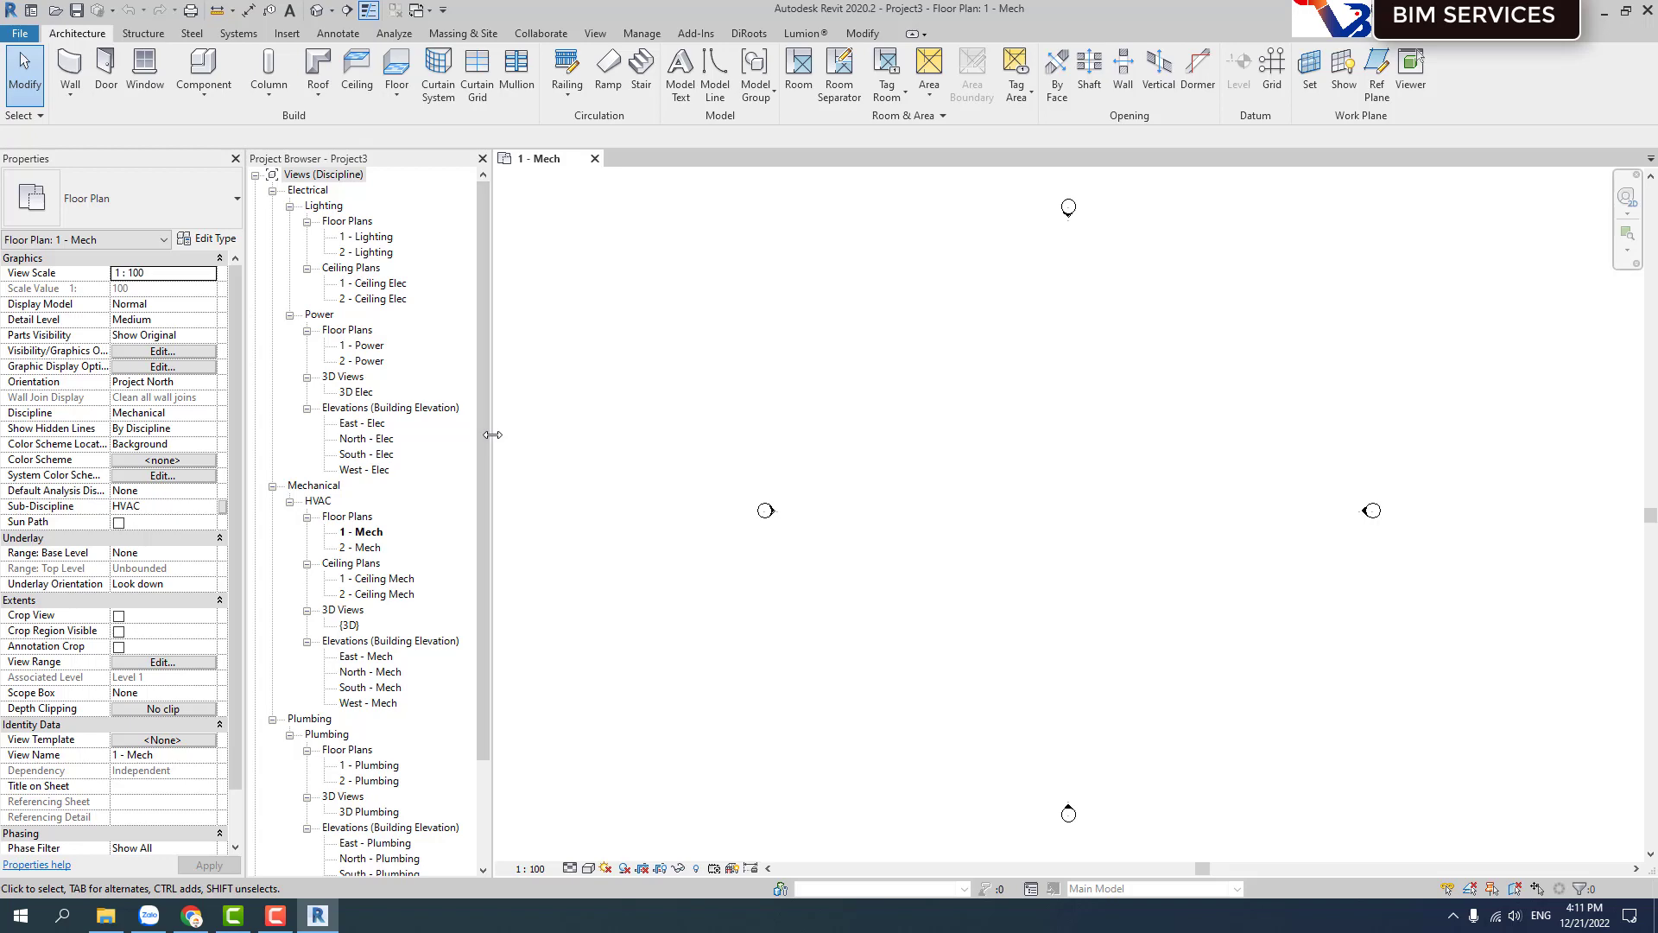
pyautogui.moveTo(492, 434); pyautogui.dragTo(469, 434)
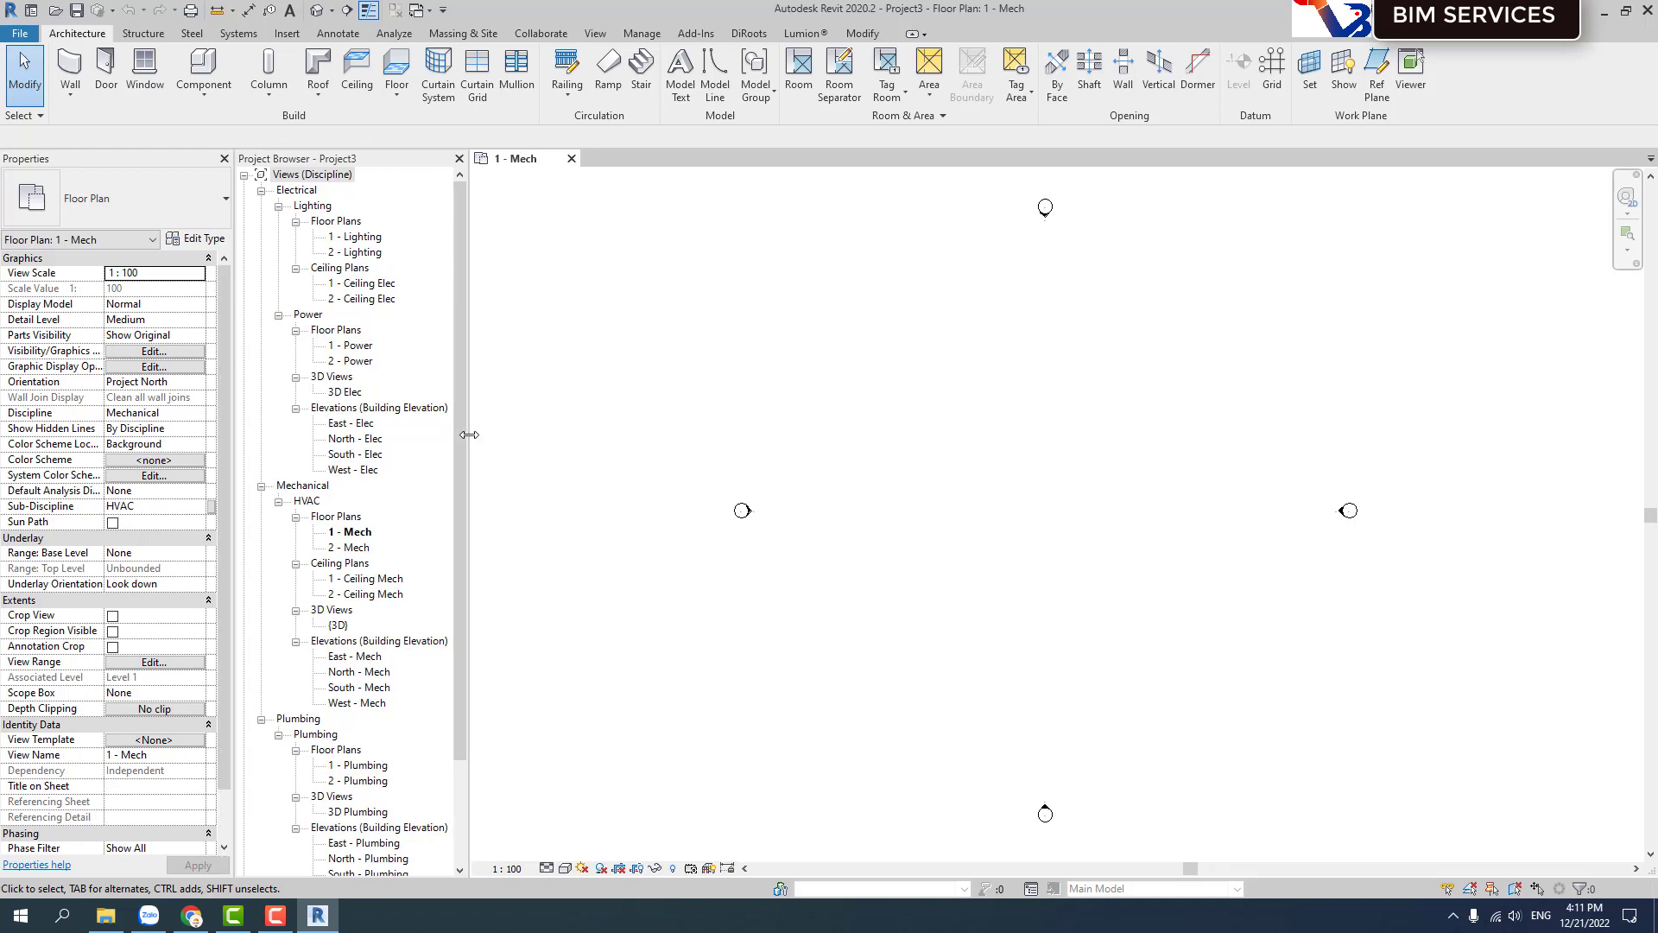
# Review the Electrical, Mechanical and Plumbing discipline view groups in the Project Browser.
pyautogui.click(308, 176)
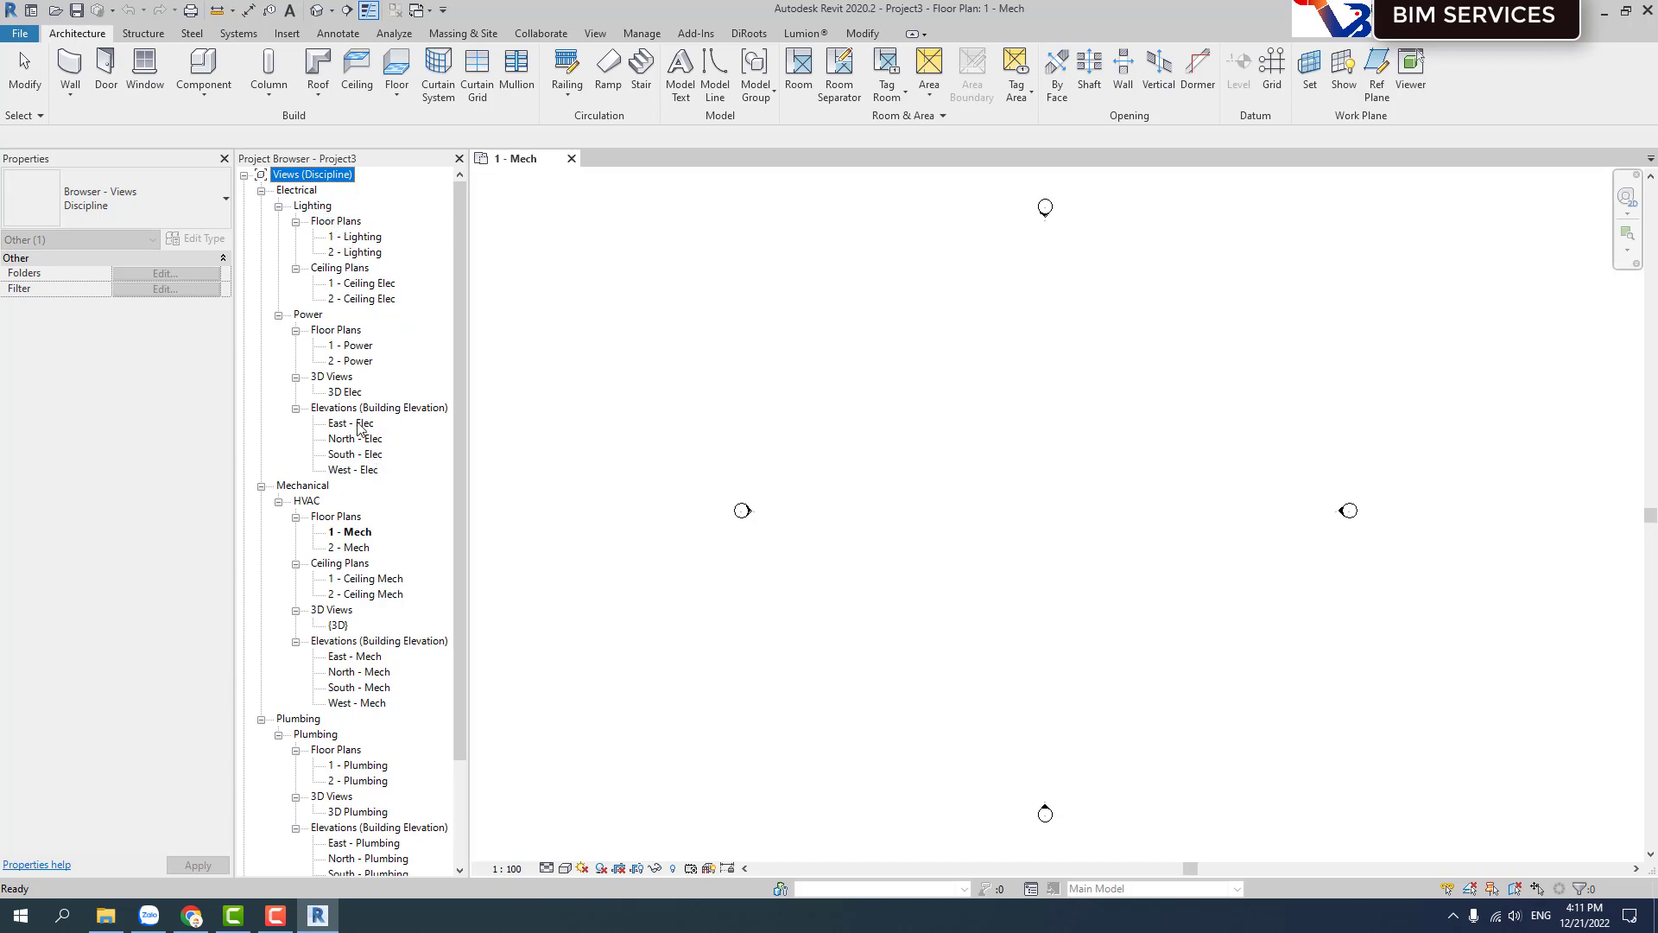
pyautogui.click(298, 192)
pyautogui.click(316, 485)
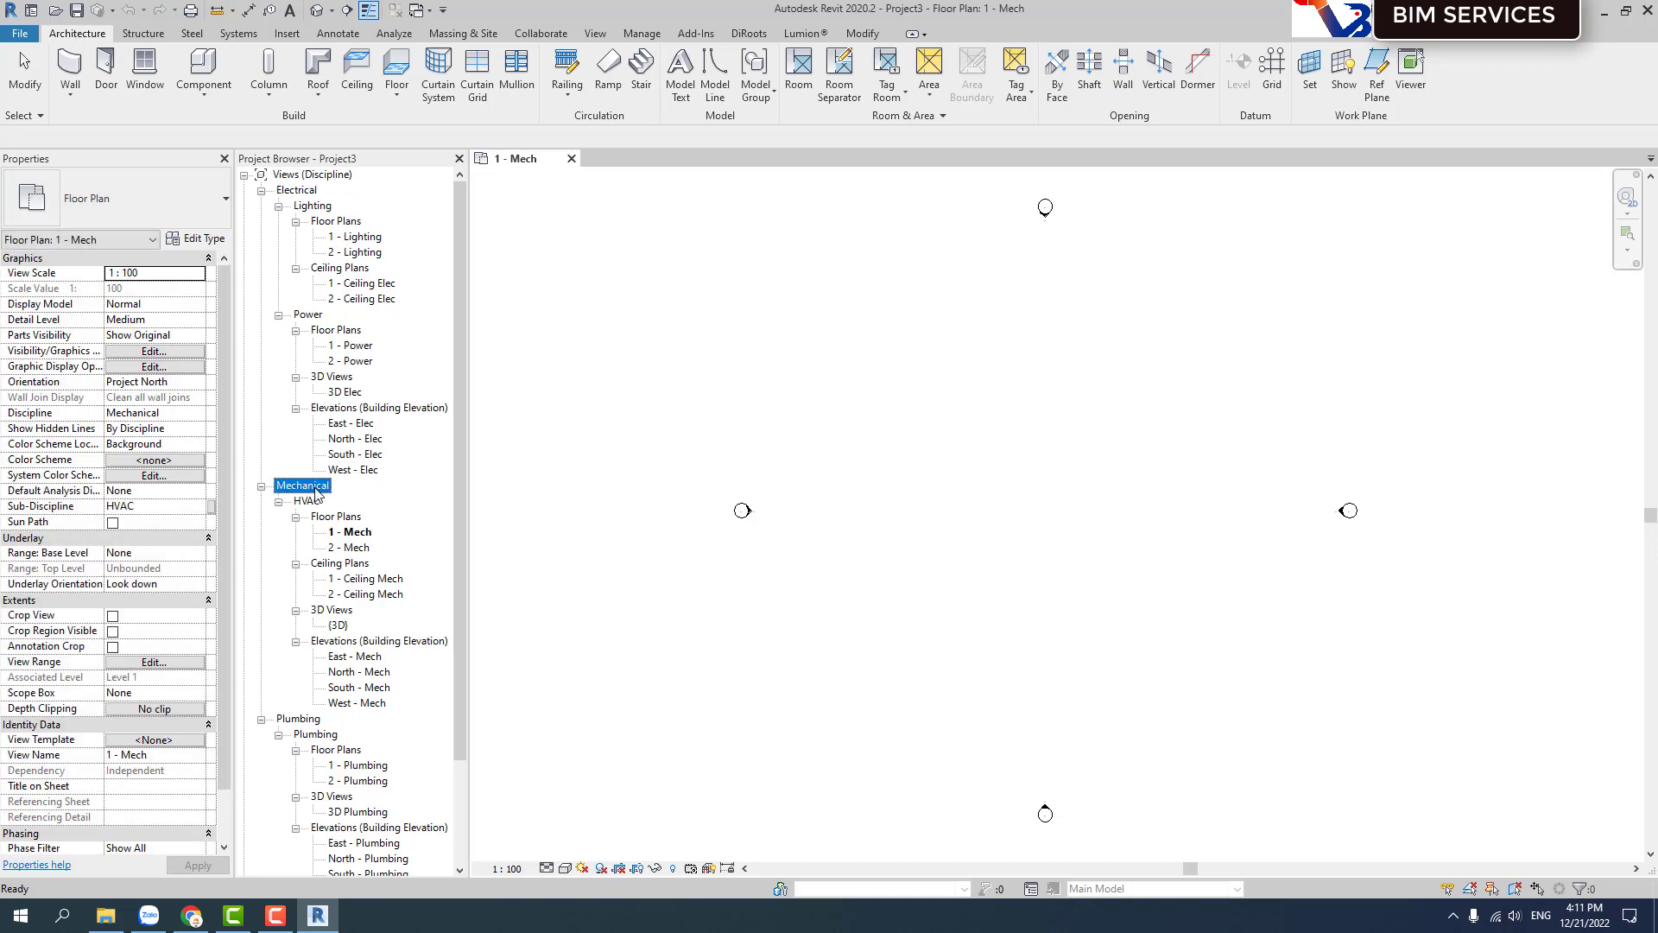
pyautogui.scroll(-1, 308, 536)
pyautogui.click(298, 672)
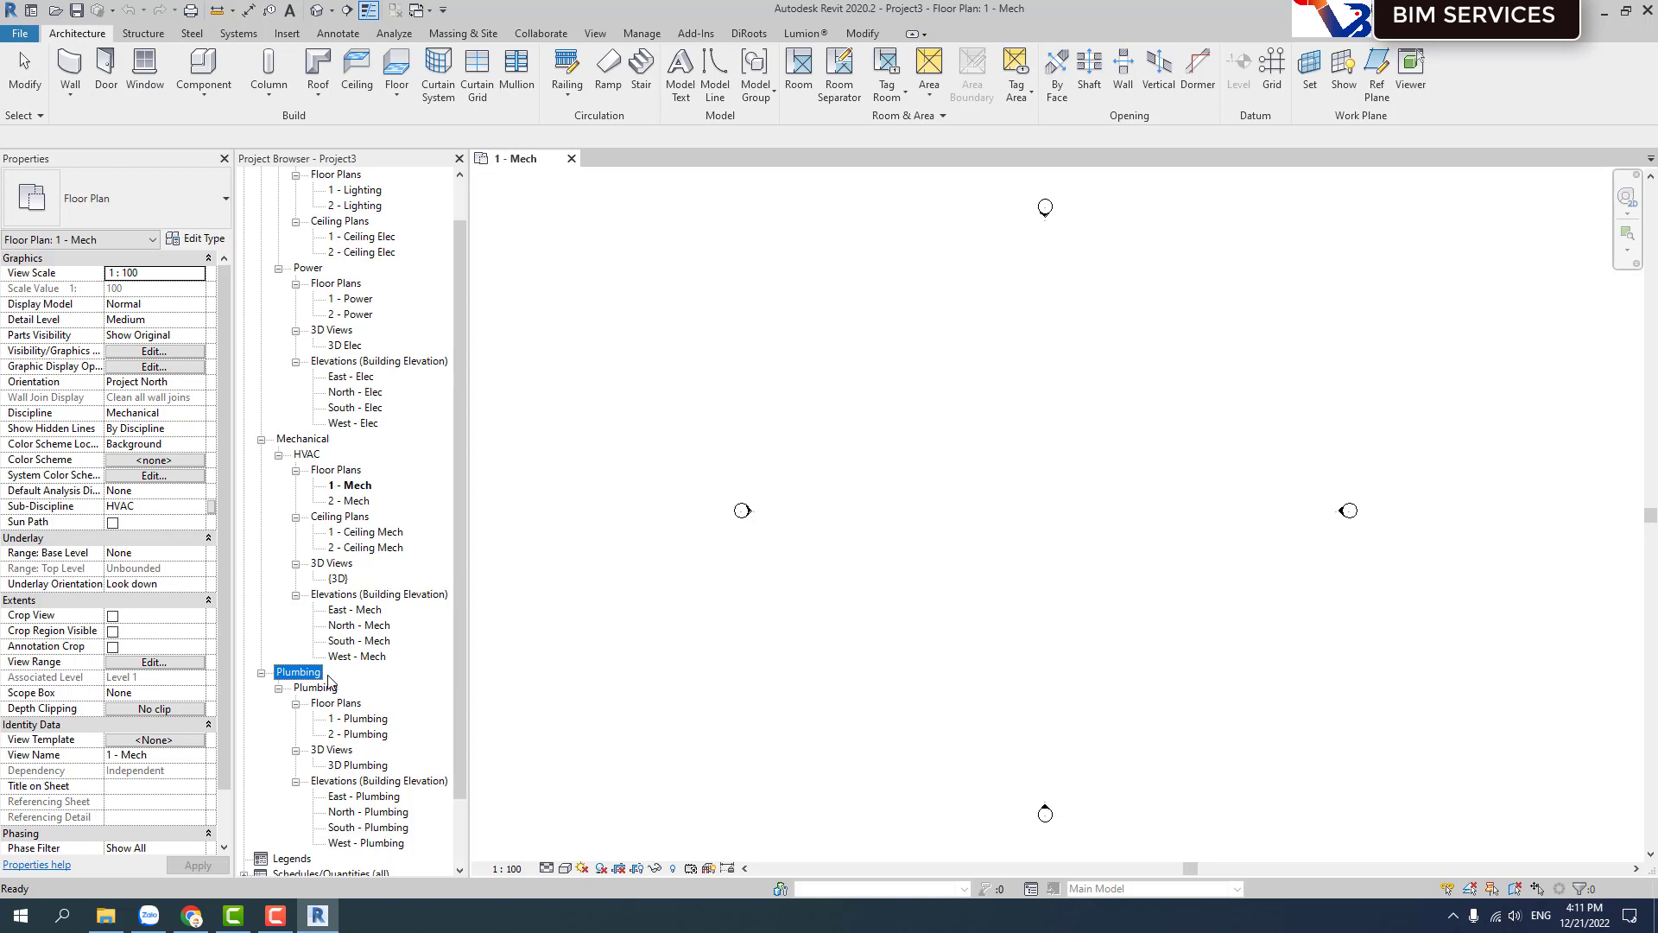
pyautogui.scroll(-2, 329, 681)
pyautogui.scroll(-3, 319, 708)
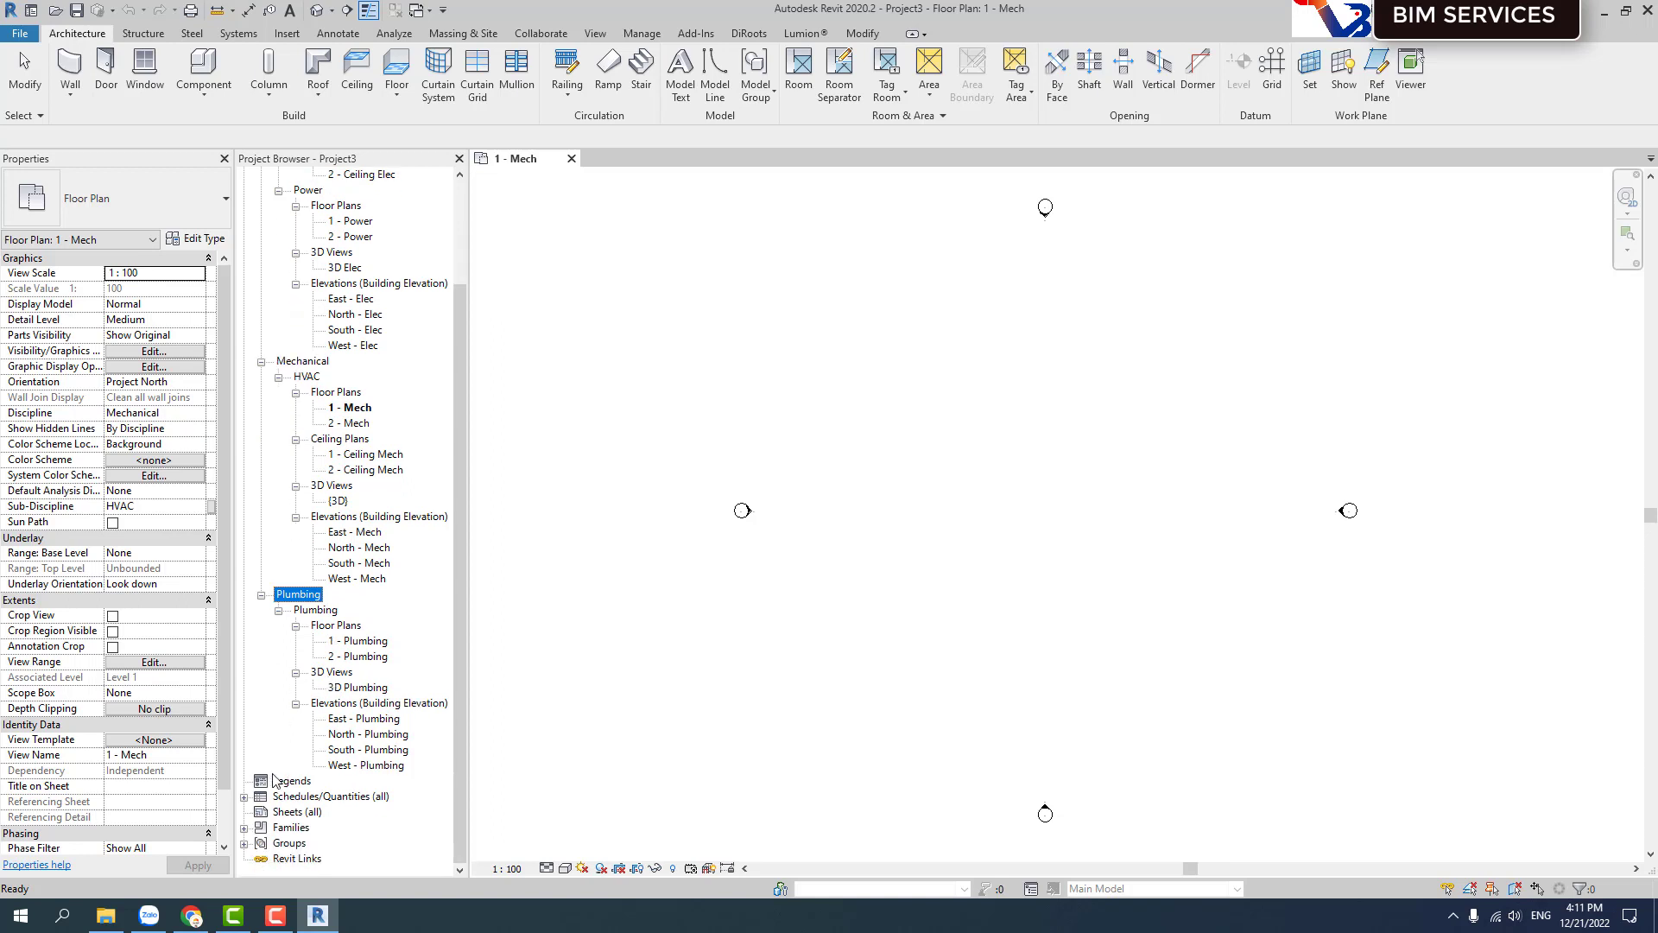
# Expand Schedules/Quantities to select Space Outdoor Air Schedule, then expand the Families list.
pyautogui.click(287, 796)
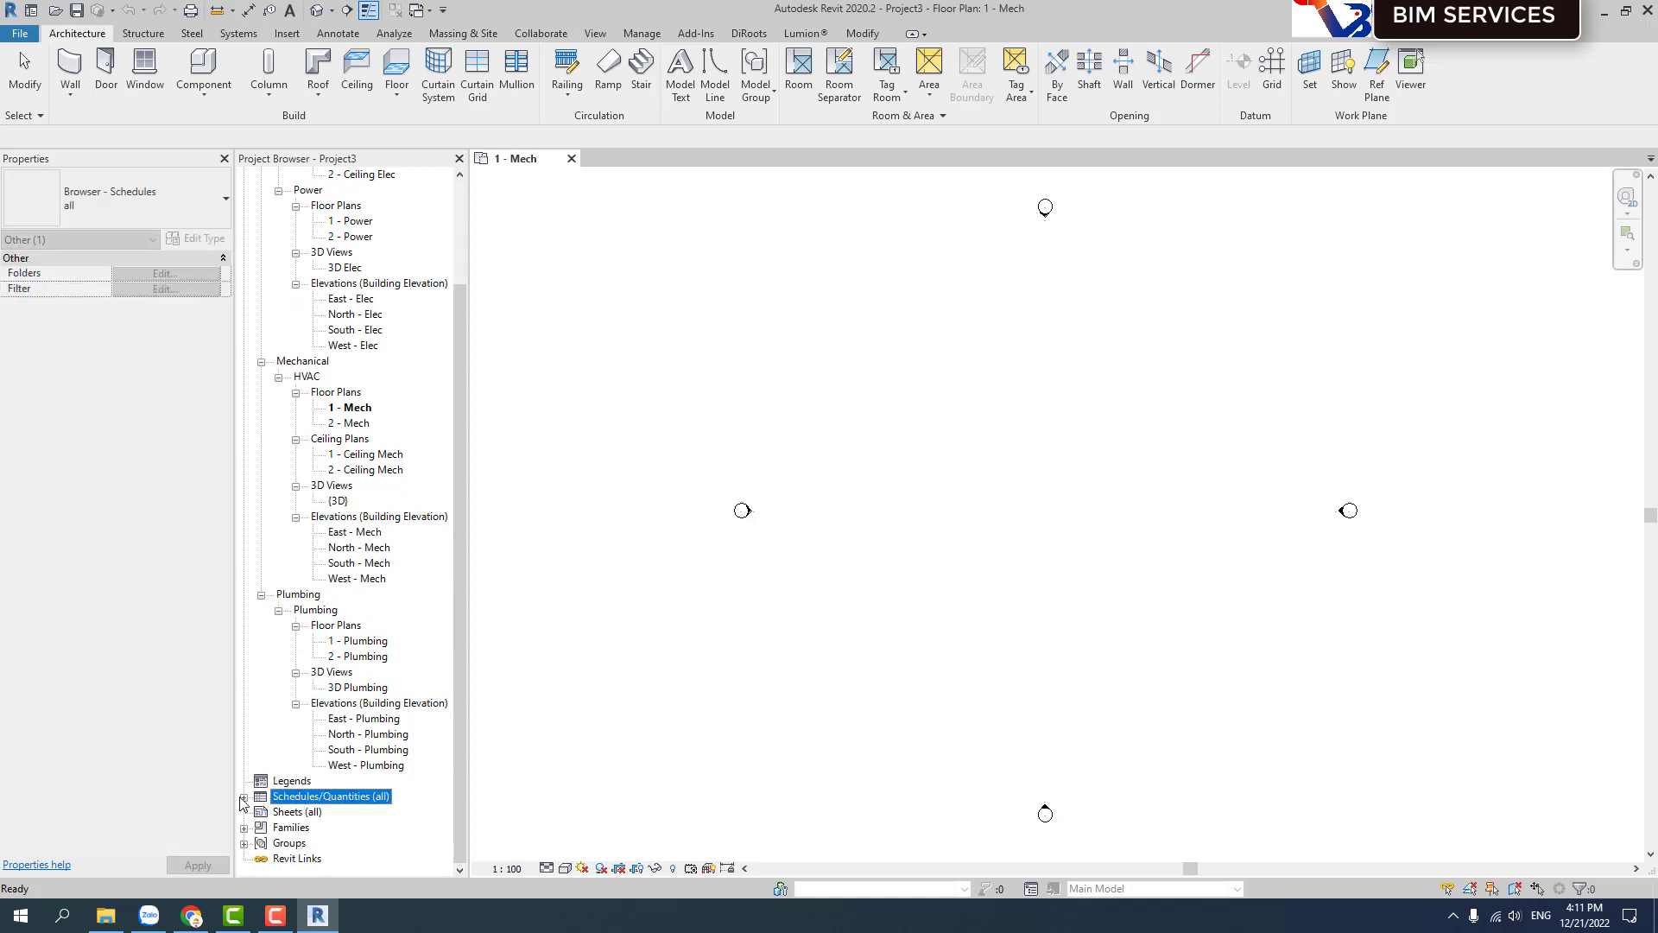
pyautogui.doubleClick(288, 797)
pyautogui.scroll(-1, 287, 815)
pyautogui.click(313, 796)
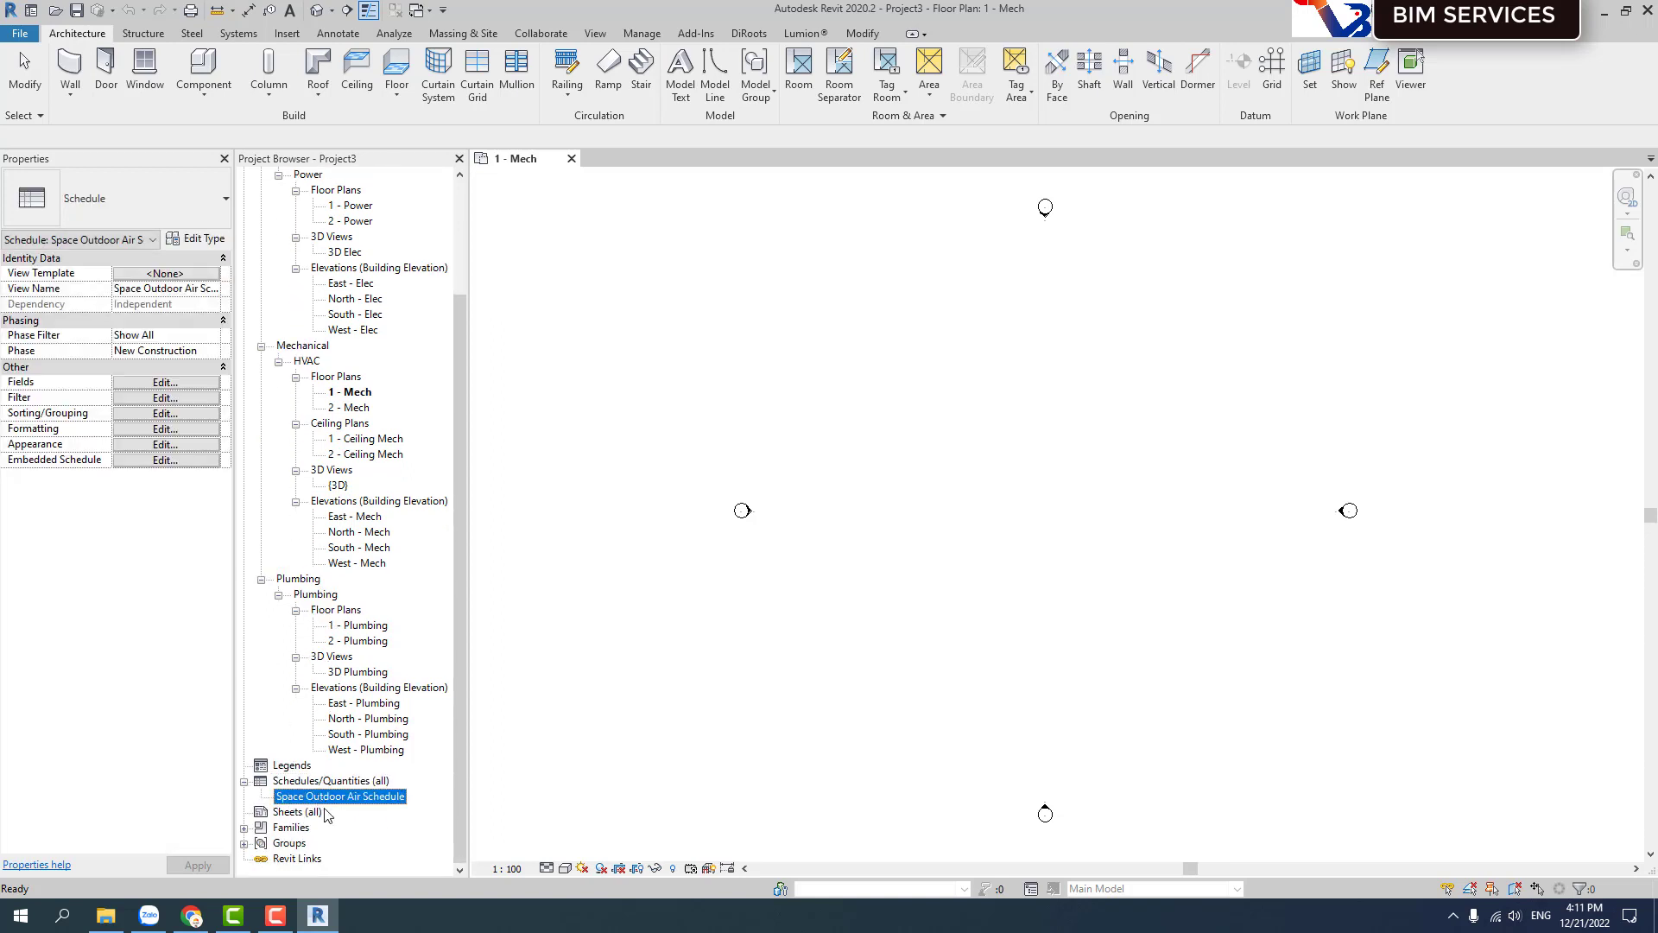
pyautogui.click(244, 827)
pyautogui.scroll(1, 328, 777)
pyautogui.scroll(3, 332, 775)
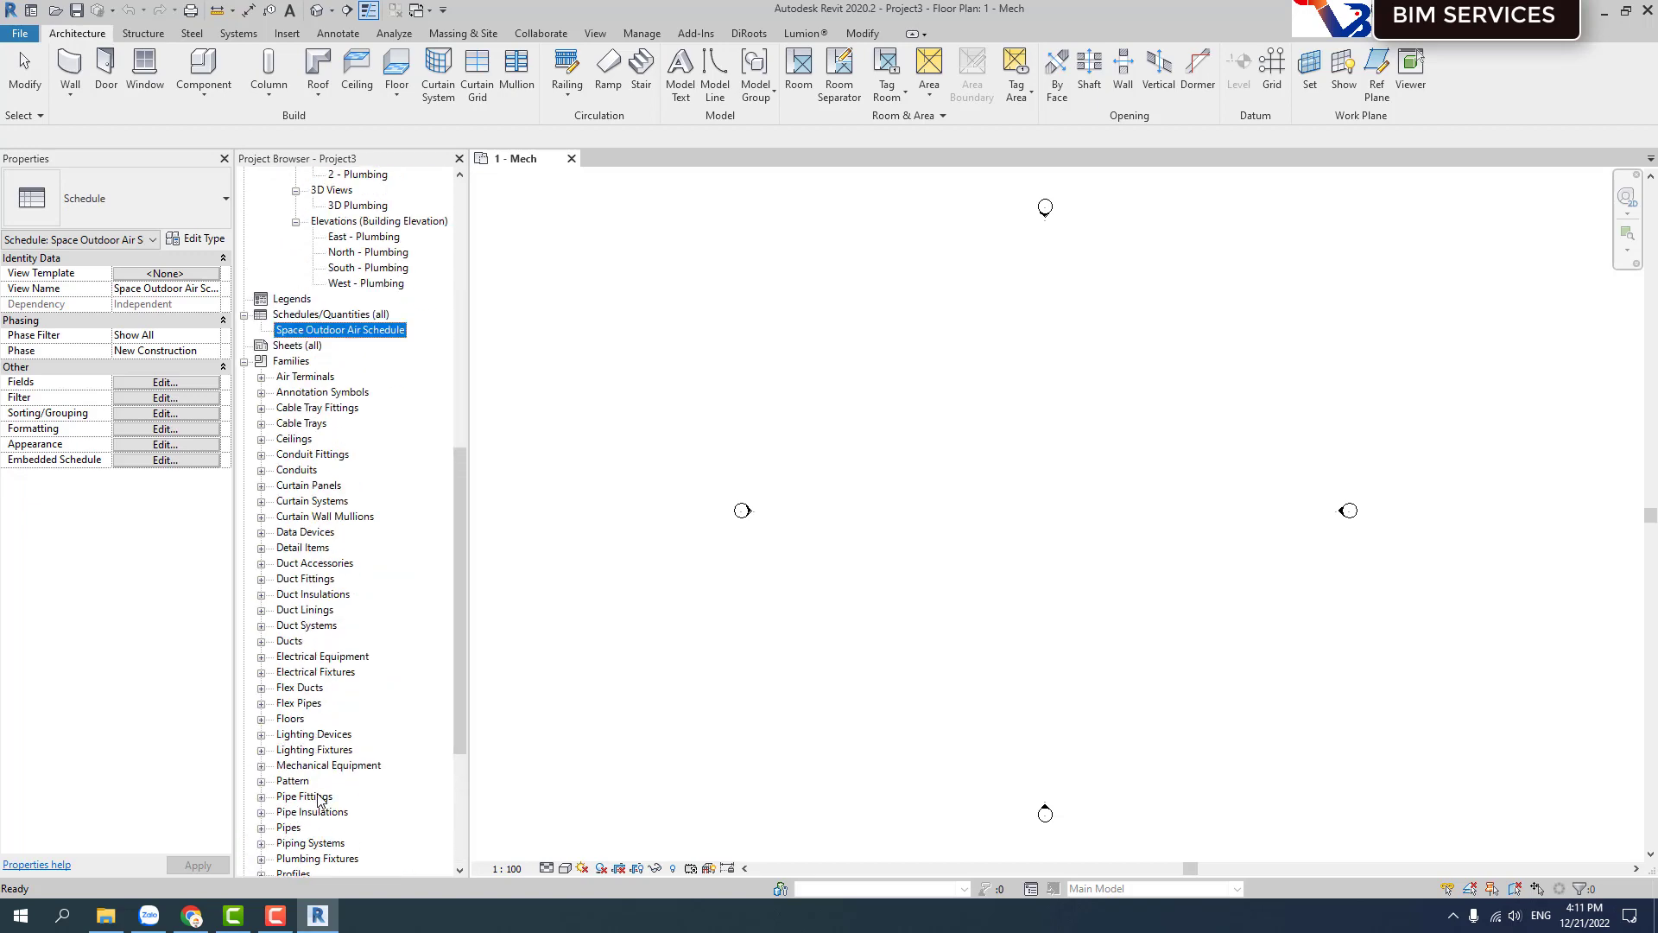
pyautogui.scroll(4, 337, 773)
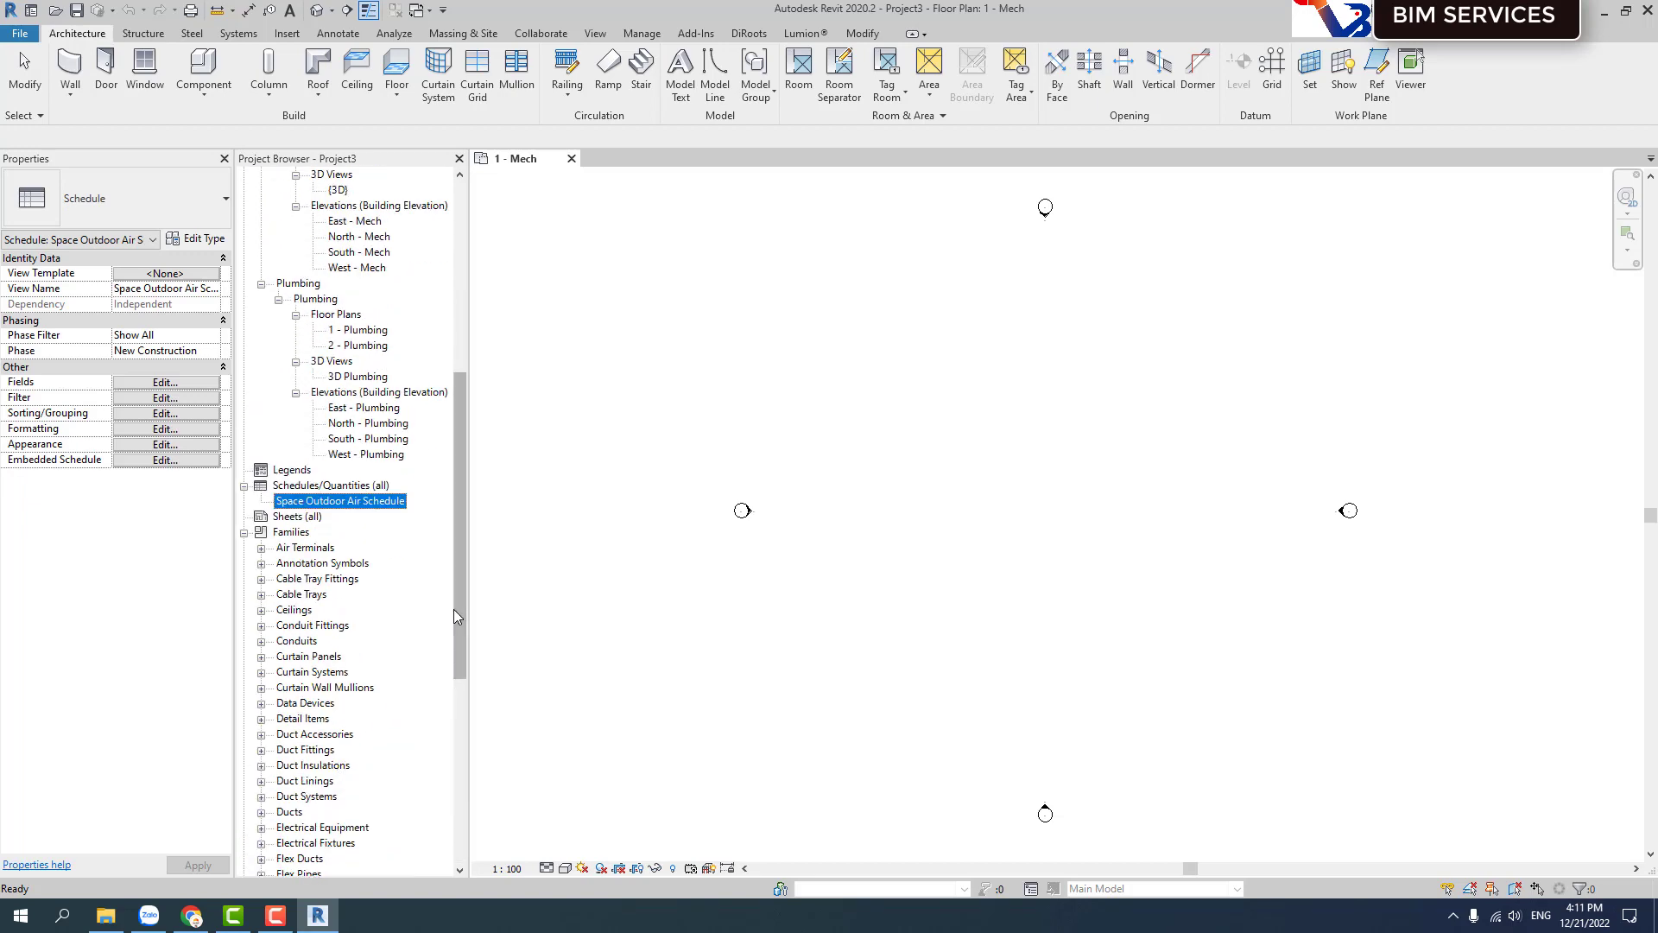
pyautogui.moveTo(454, 608)
pyautogui.mouseDown()
pyautogui.moveTo(445, 370)
pyautogui.moveTo(461, 594)
pyautogui.moveTo(447, 786)
pyautogui.mouseUp()
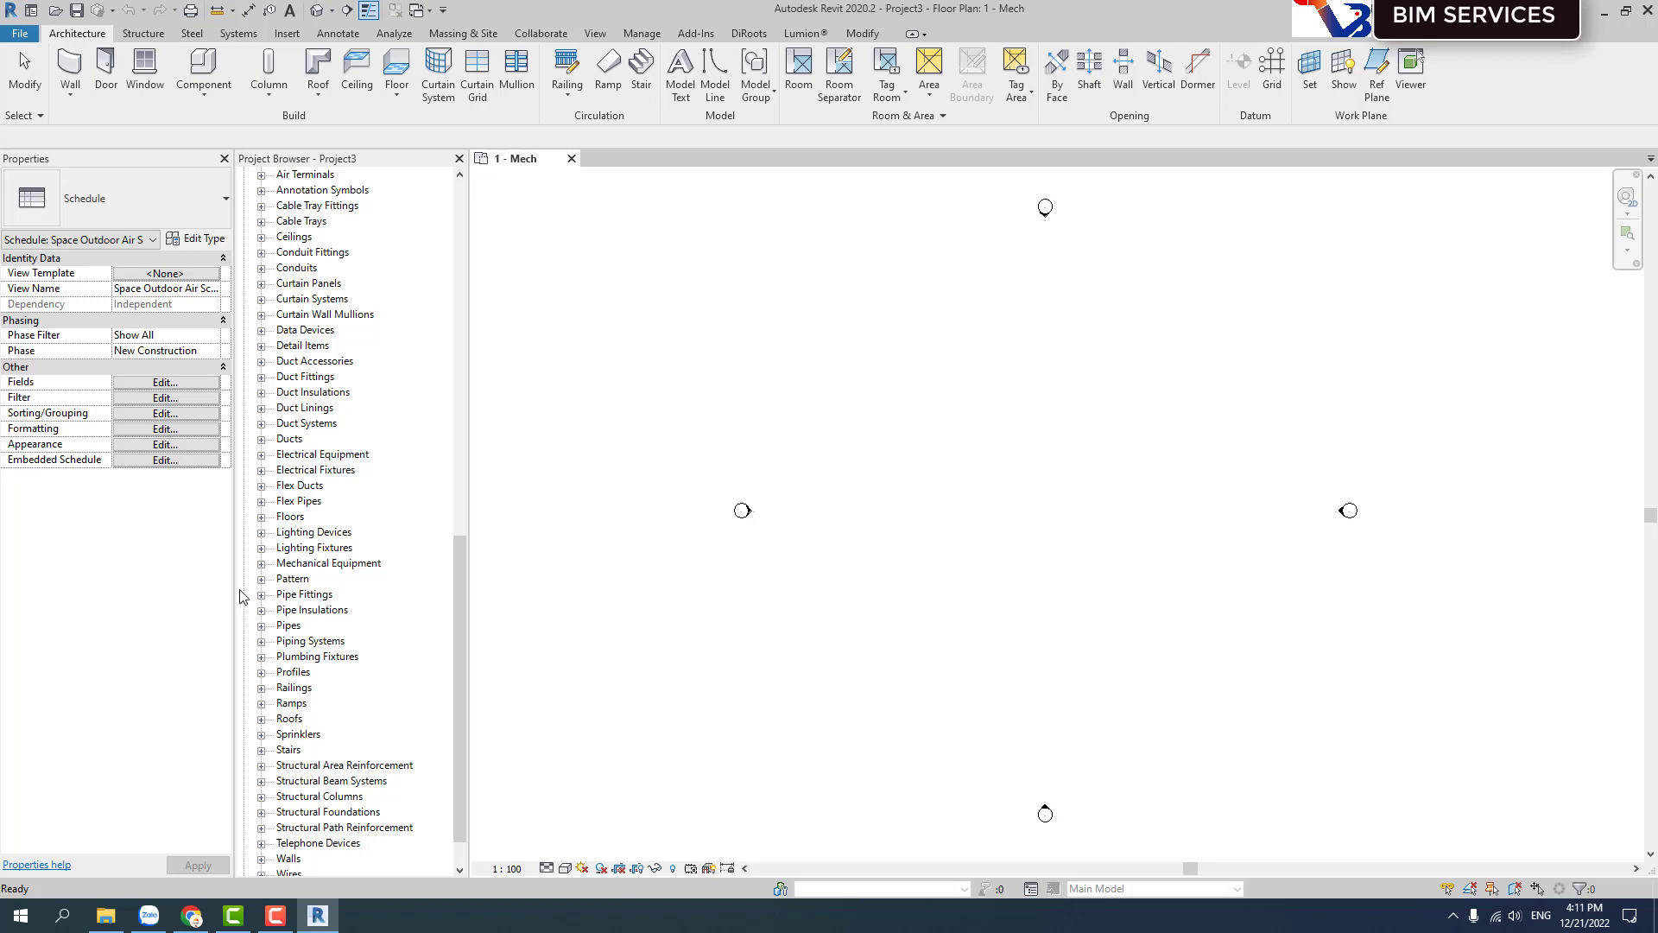
# Expand Piping Systems and view Domestic Cold Water, Fire Protection Wet, Hydronic Return and Vent properties.
pyautogui.click(260, 641)
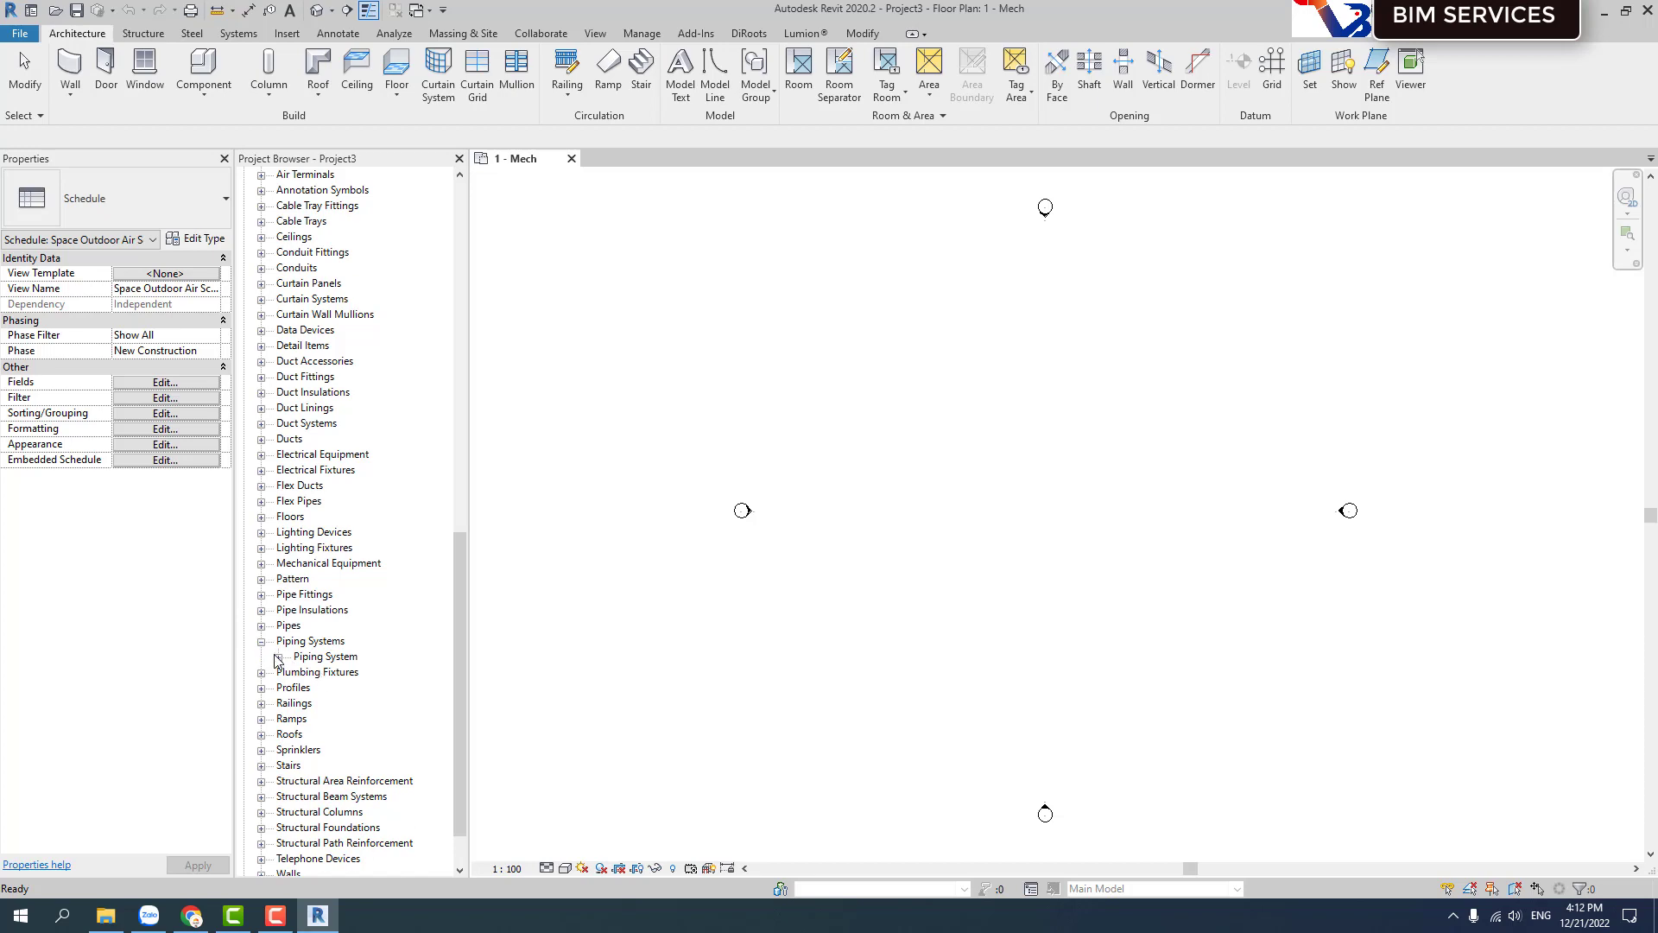
pyautogui.click(279, 656)
pyautogui.scroll(-2, 354, 701)
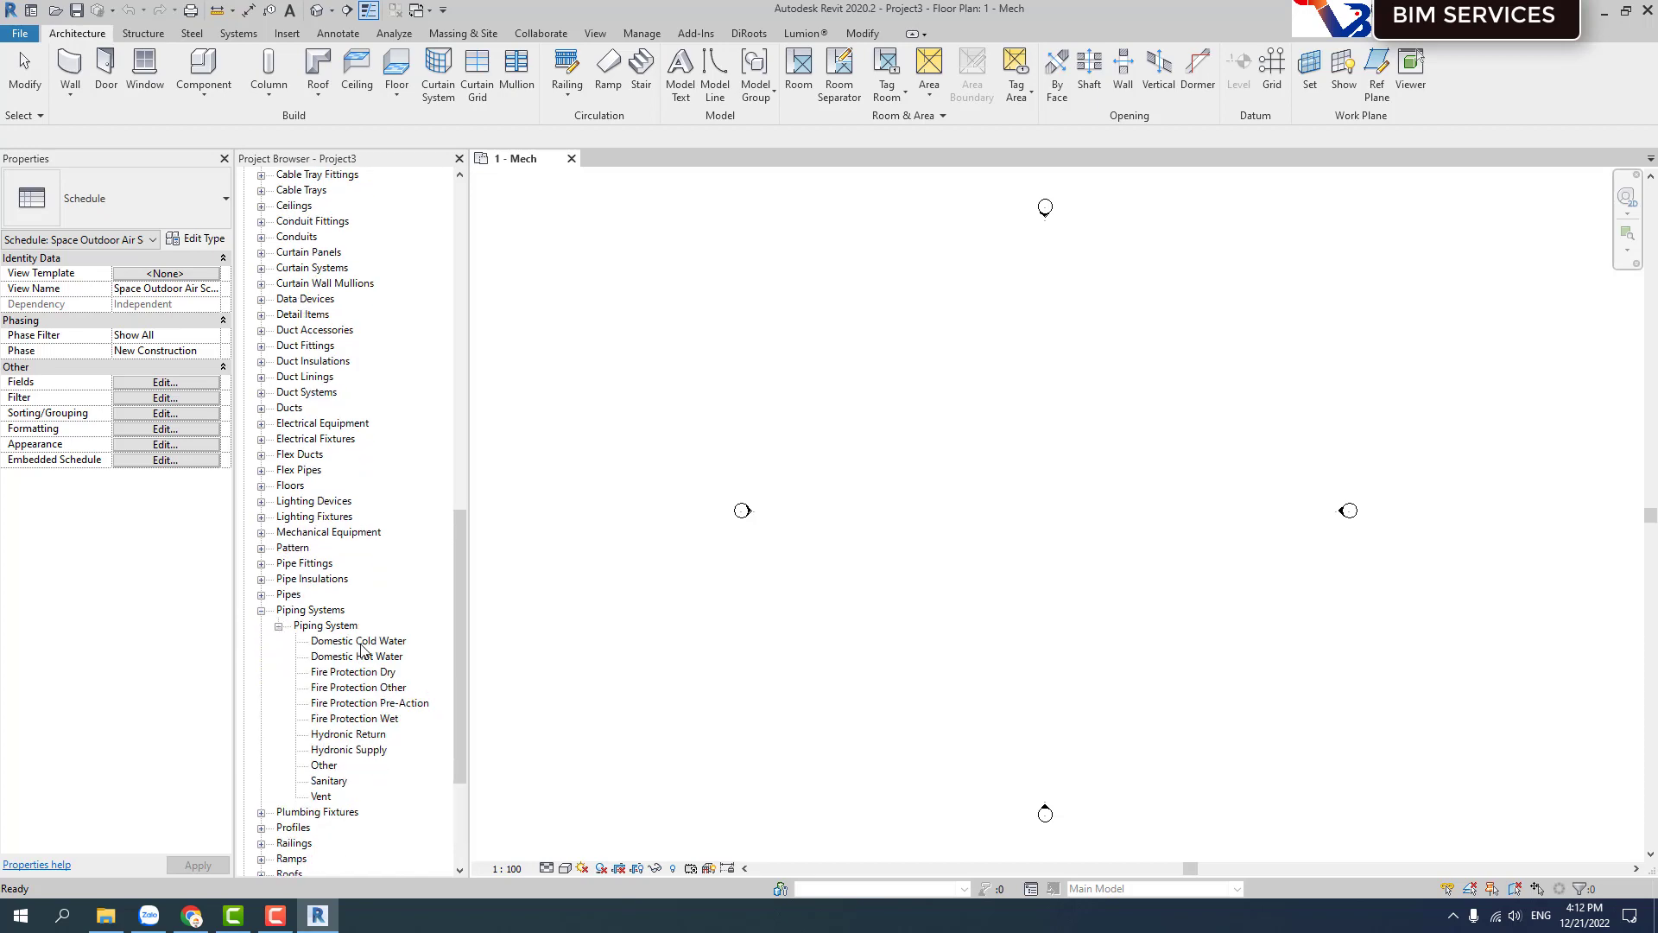
pyautogui.click(361, 643)
pyautogui.click(355, 671)
pyautogui.click(354, 717)
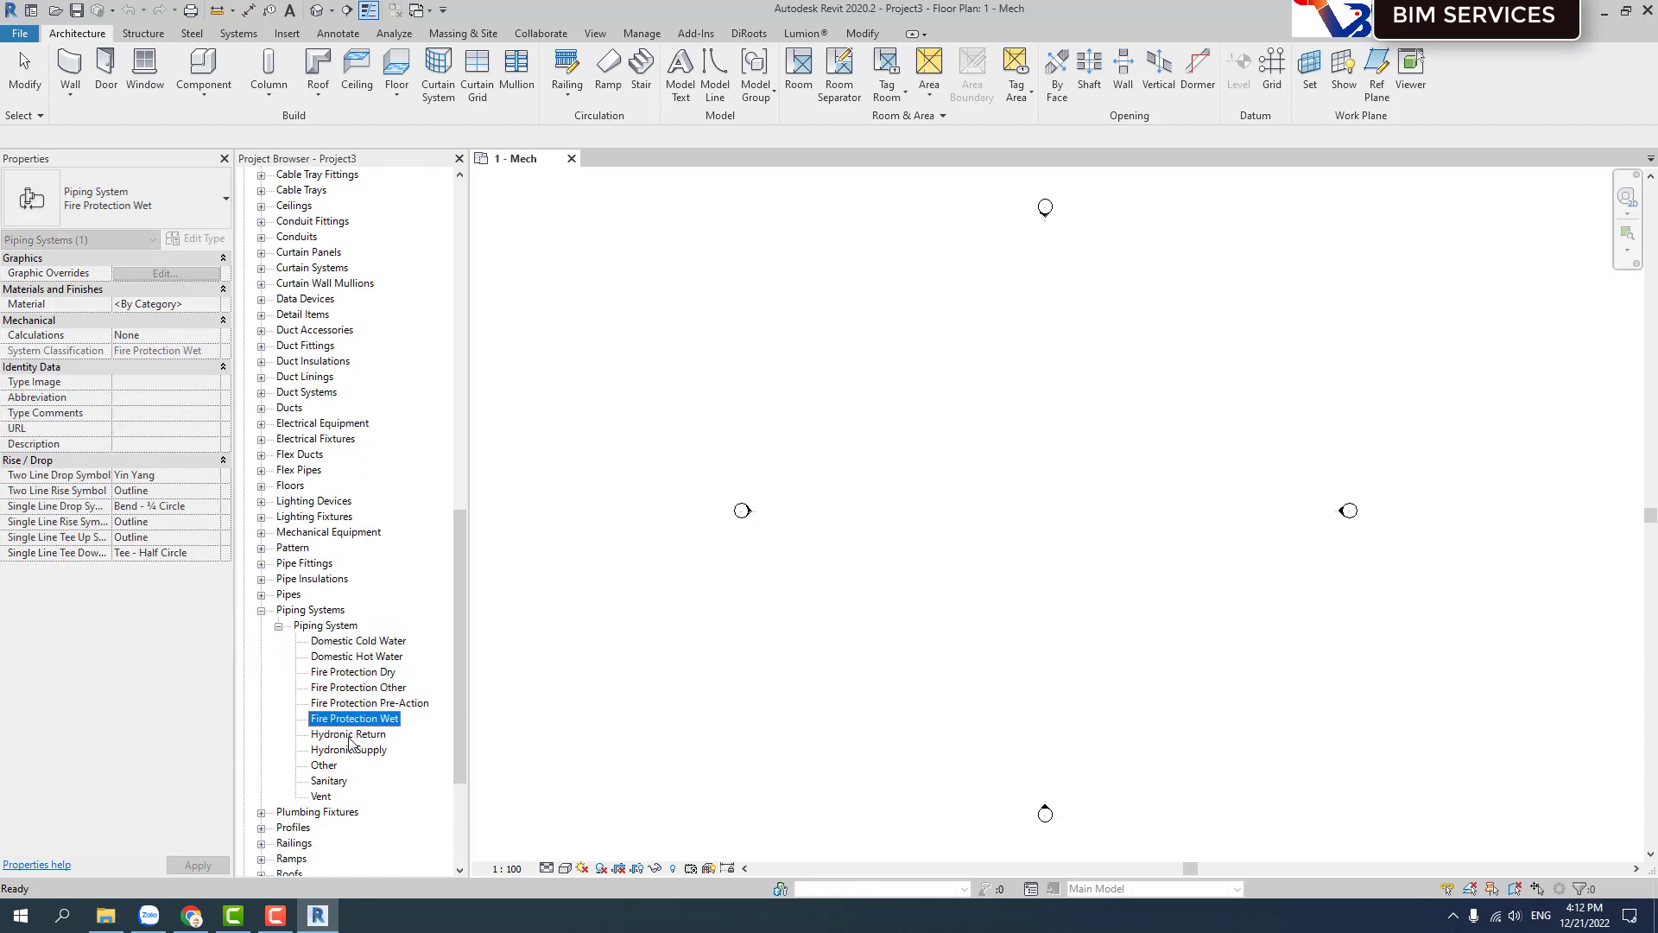
pyautogui.click(348, 748)
pyautogui.click(329, 780)
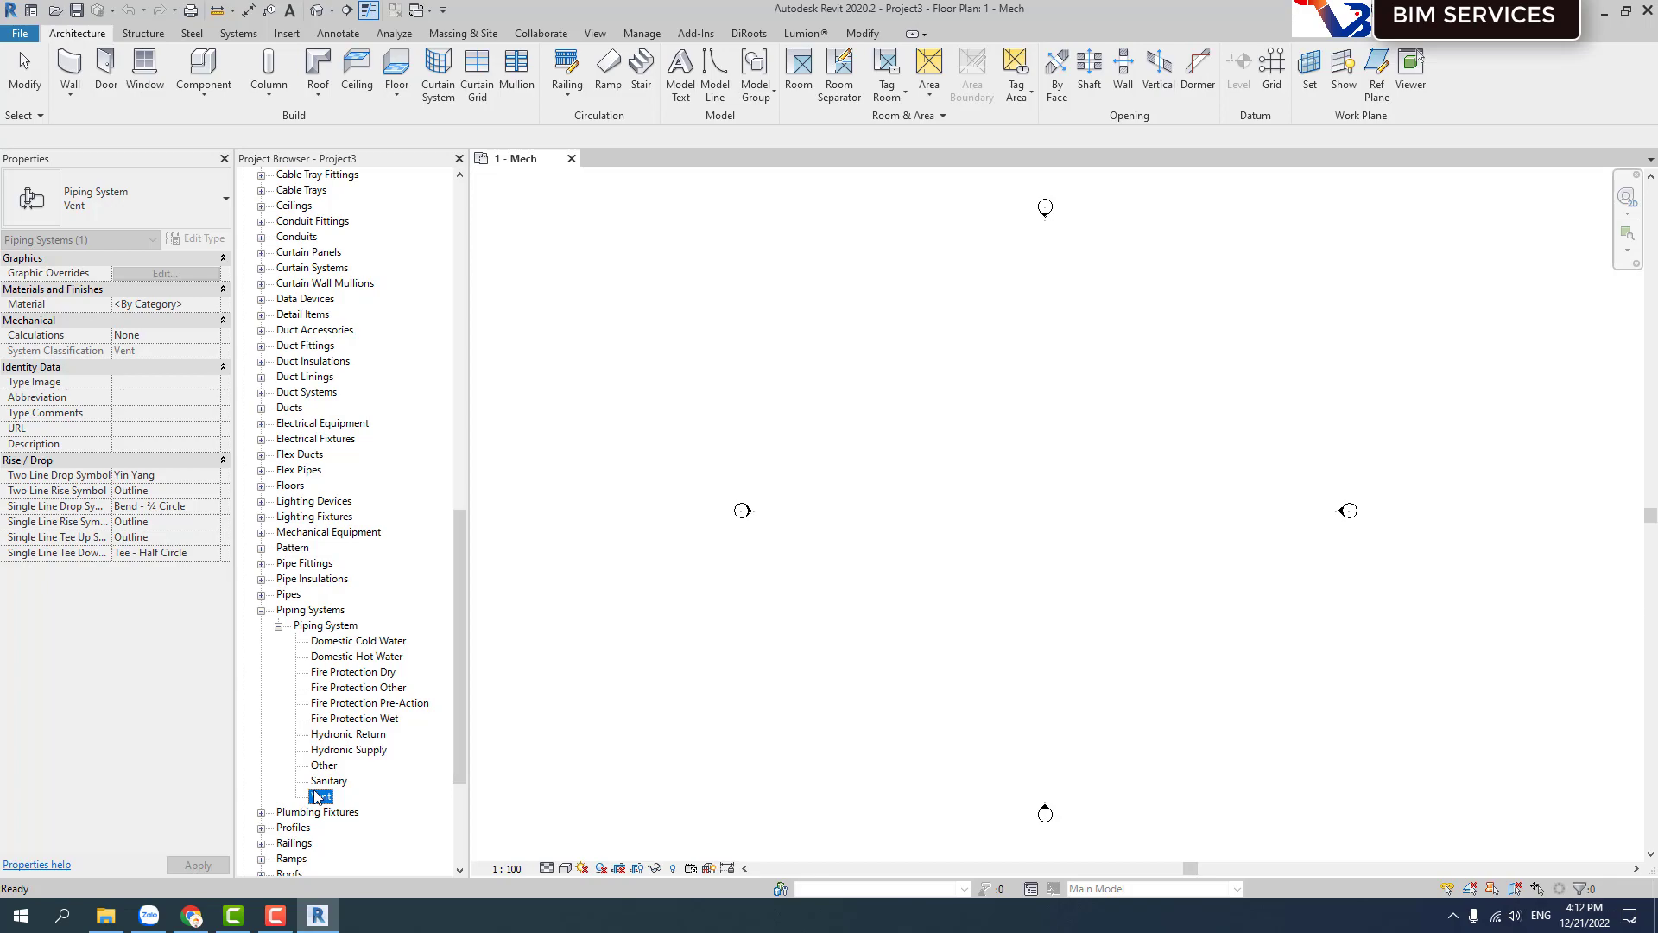
# In a new Chrome tab, type the search text 'lod350'.
pyautogui.click(190, 914)
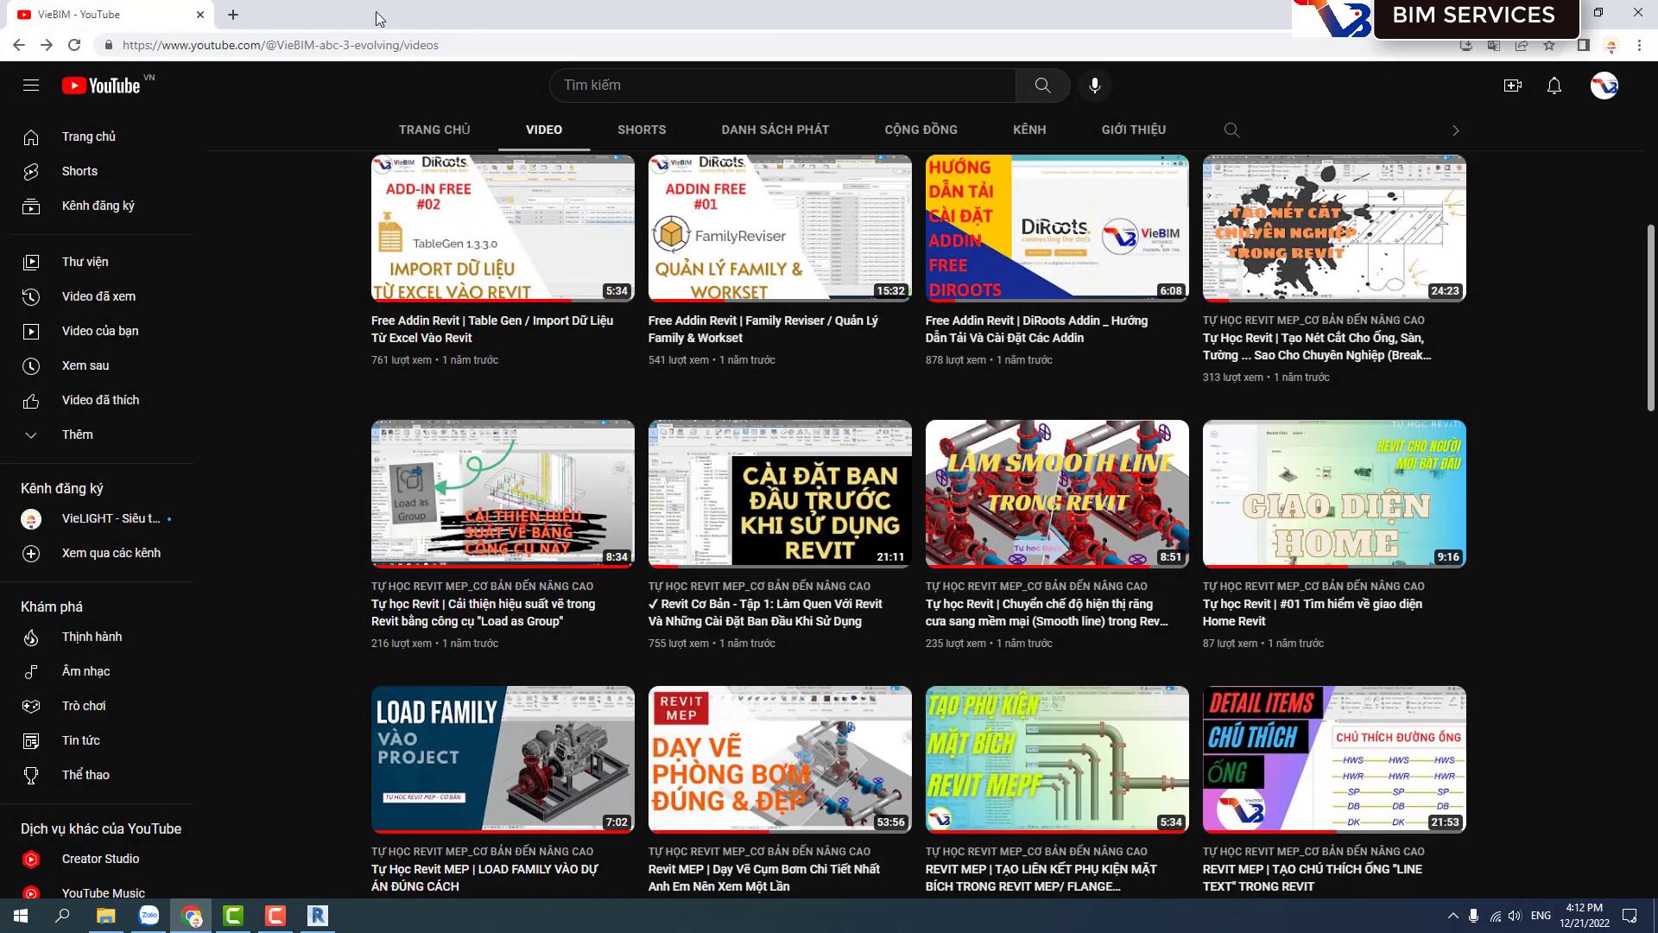
pyautogui.click(233, 15)
pyautogui.write('le')
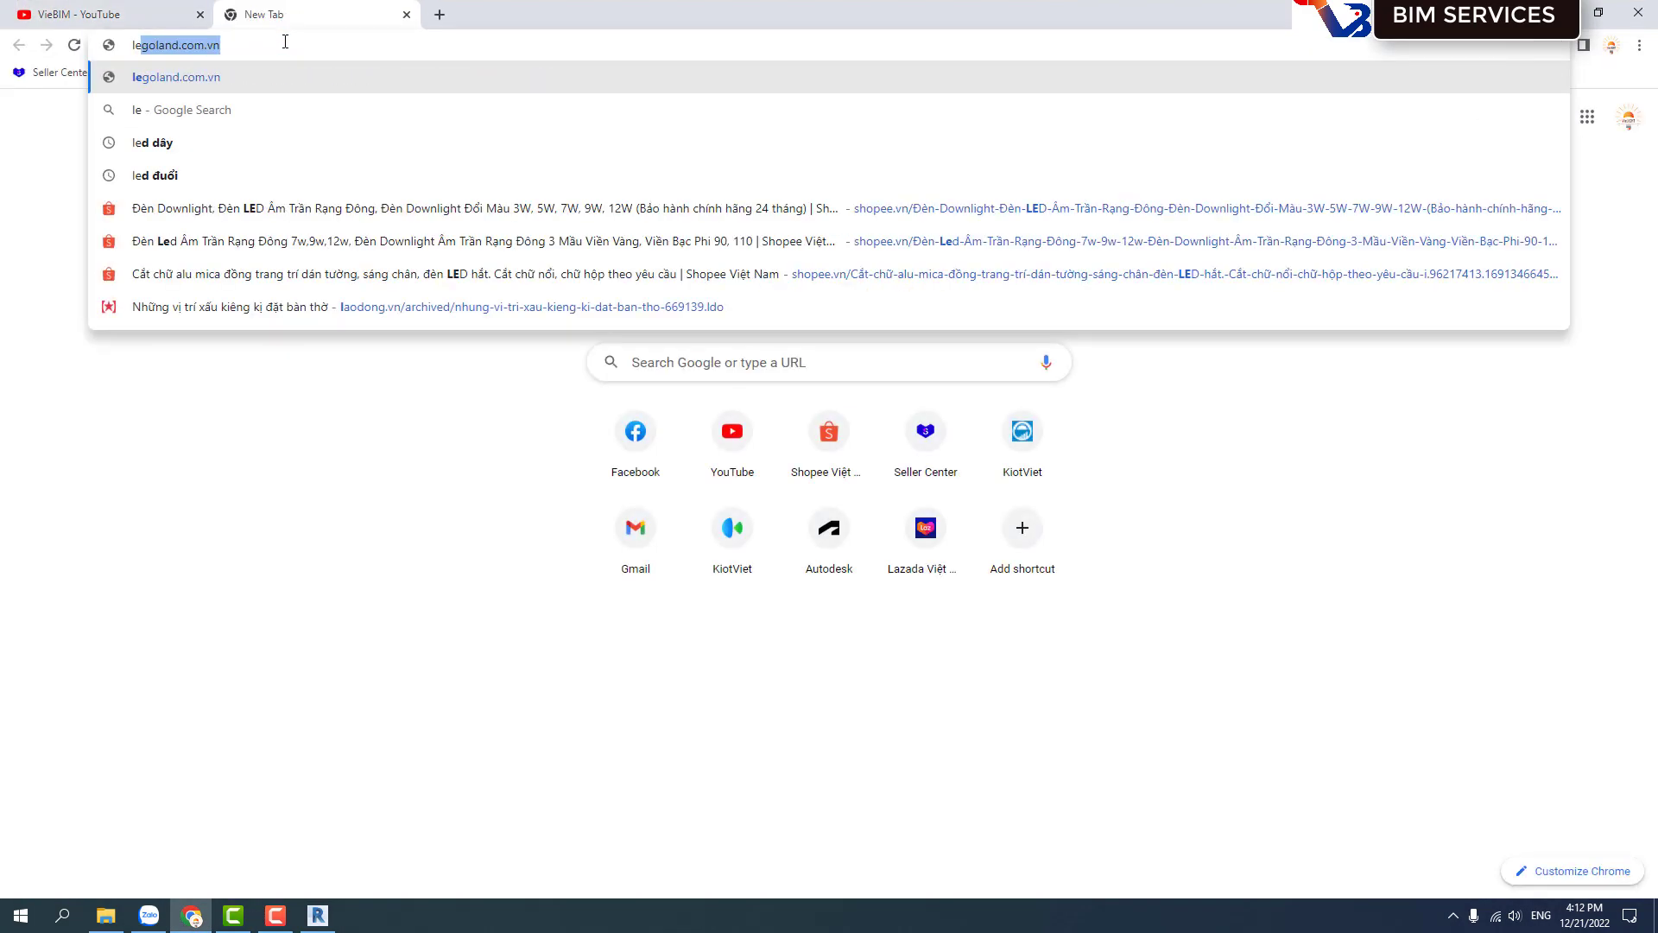
pyautogui.press('BackSpace')
pyautogui.press('BackSpace')
pyautogui.write('p')
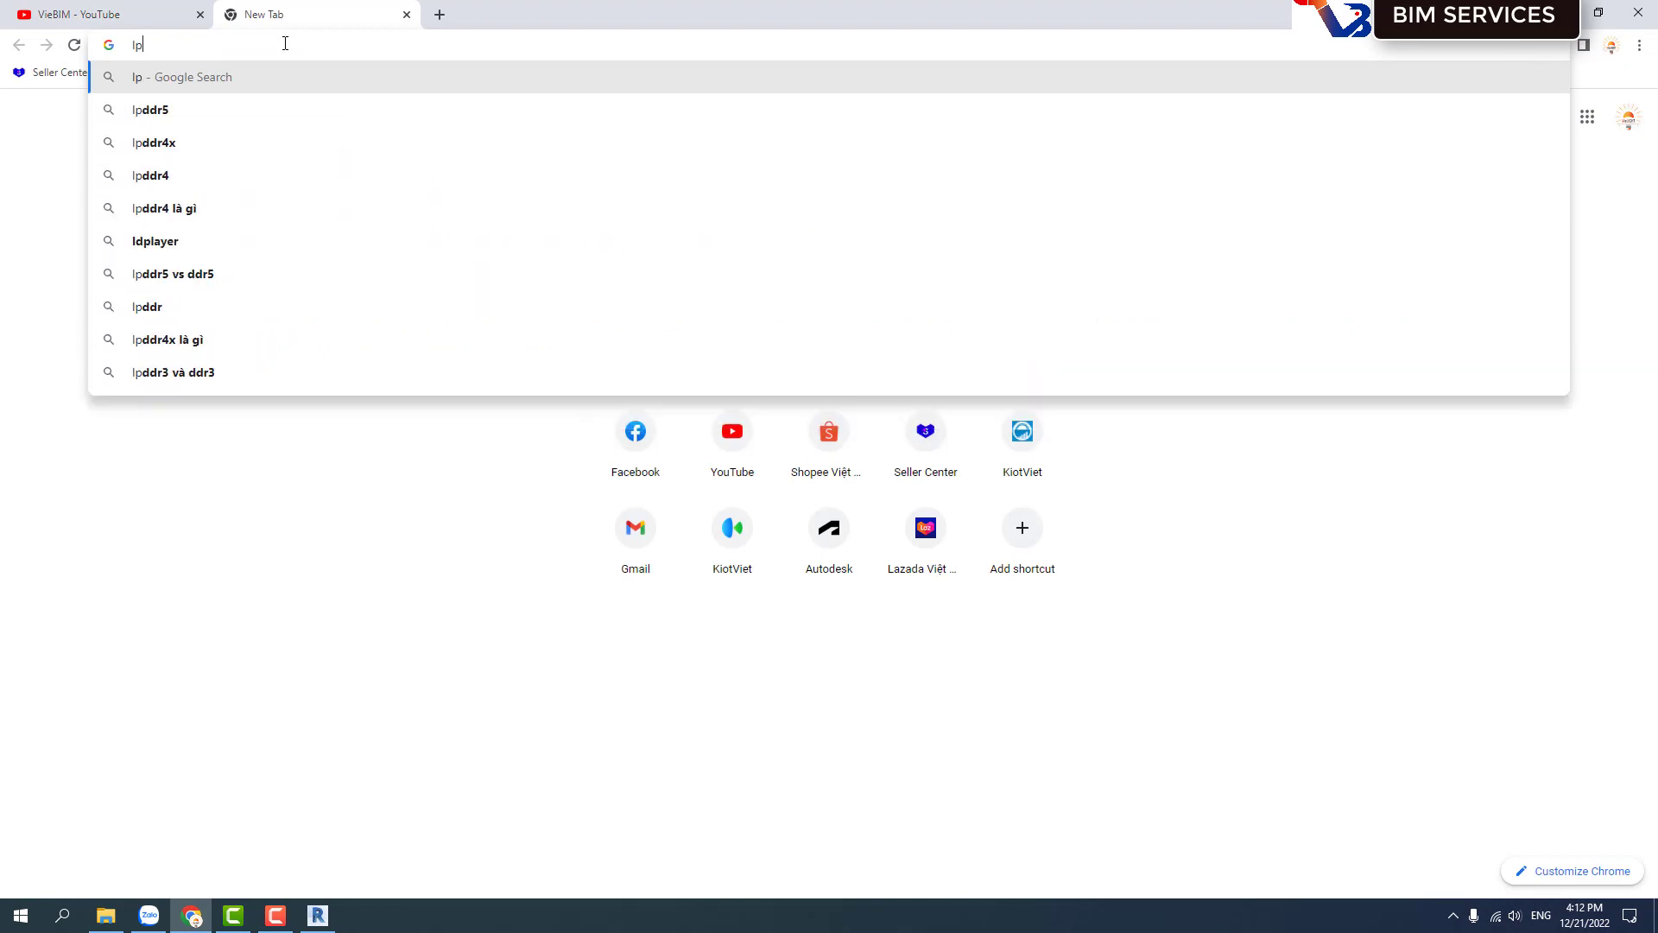
pyautogui.press('BackSpace')
pyautogui.write('od3')
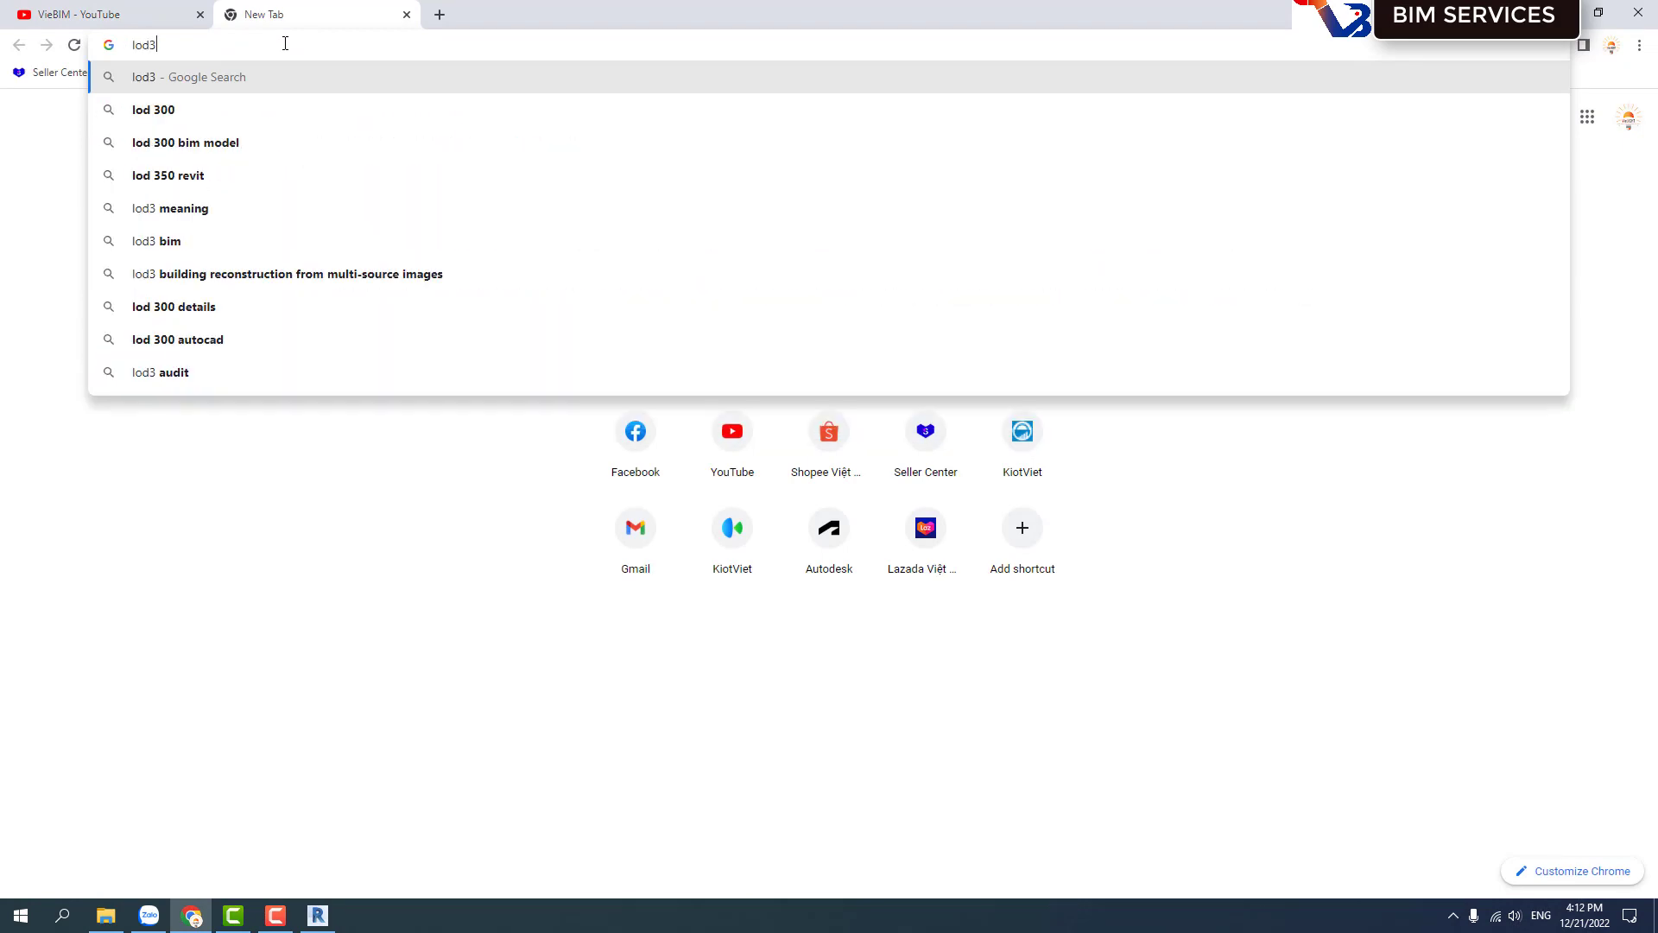
pyautogui.write('50')
# Search 'lod 350 revit' and open the United-BIM Level of Development article in a new tab.
pyautogui.press('Down')
pyautogui.press('Down')
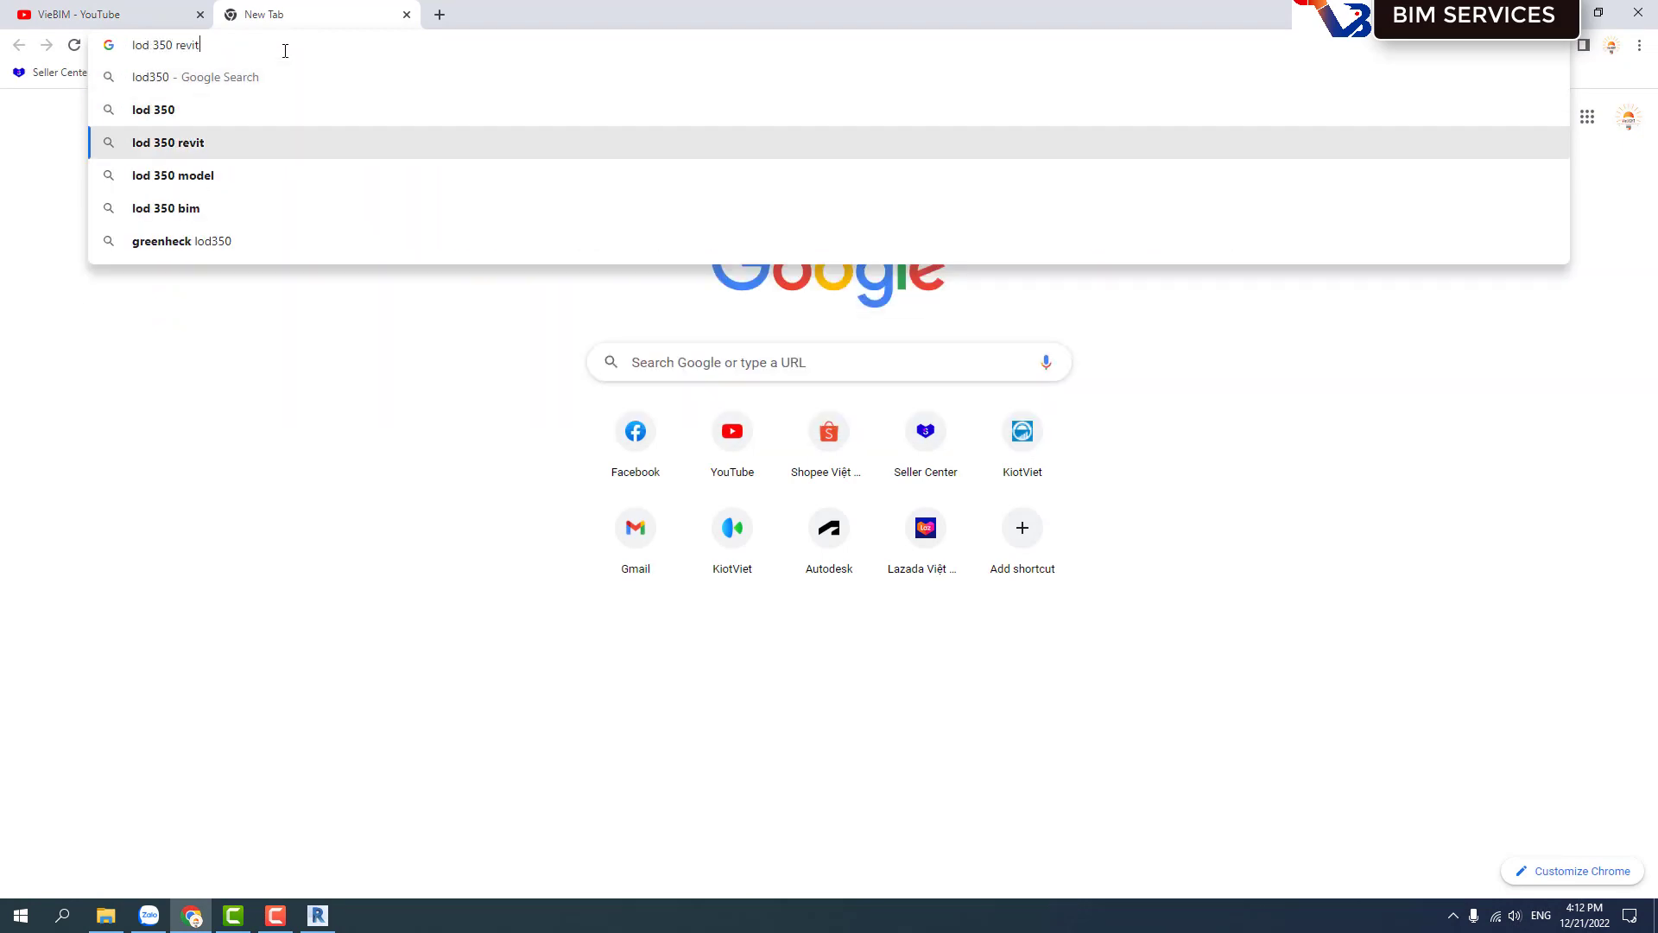
pyautogui.press('Down')
pyautogui.press('Up')
pyautogui.press('Return')
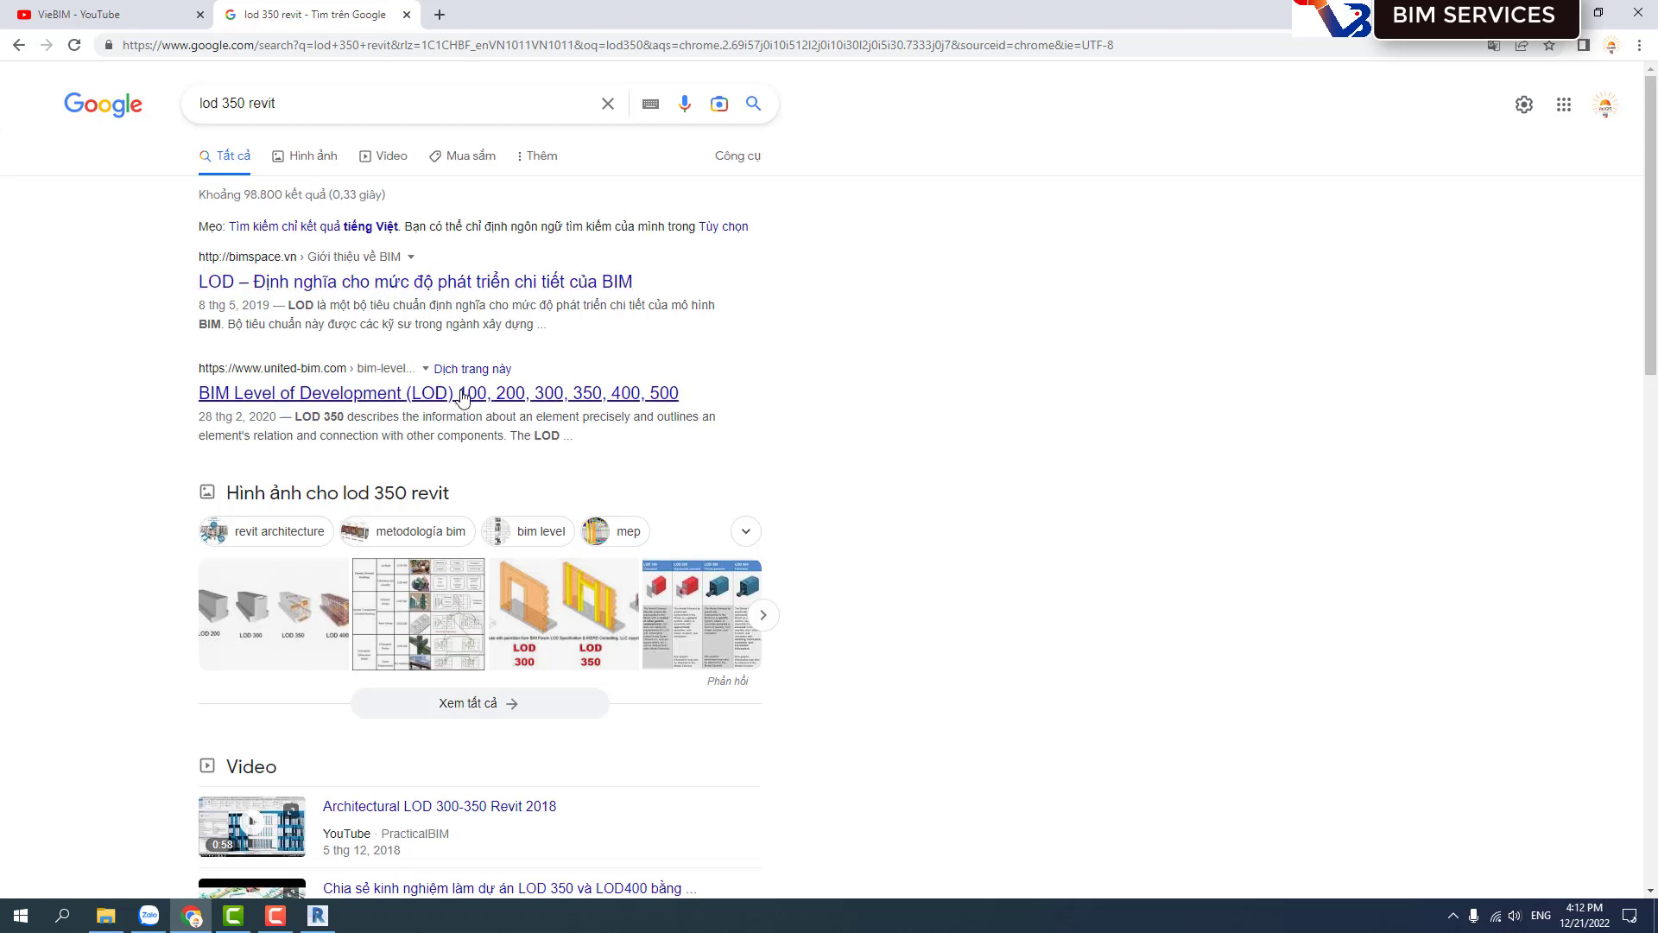
pyautogui.middleClick(367, 402)
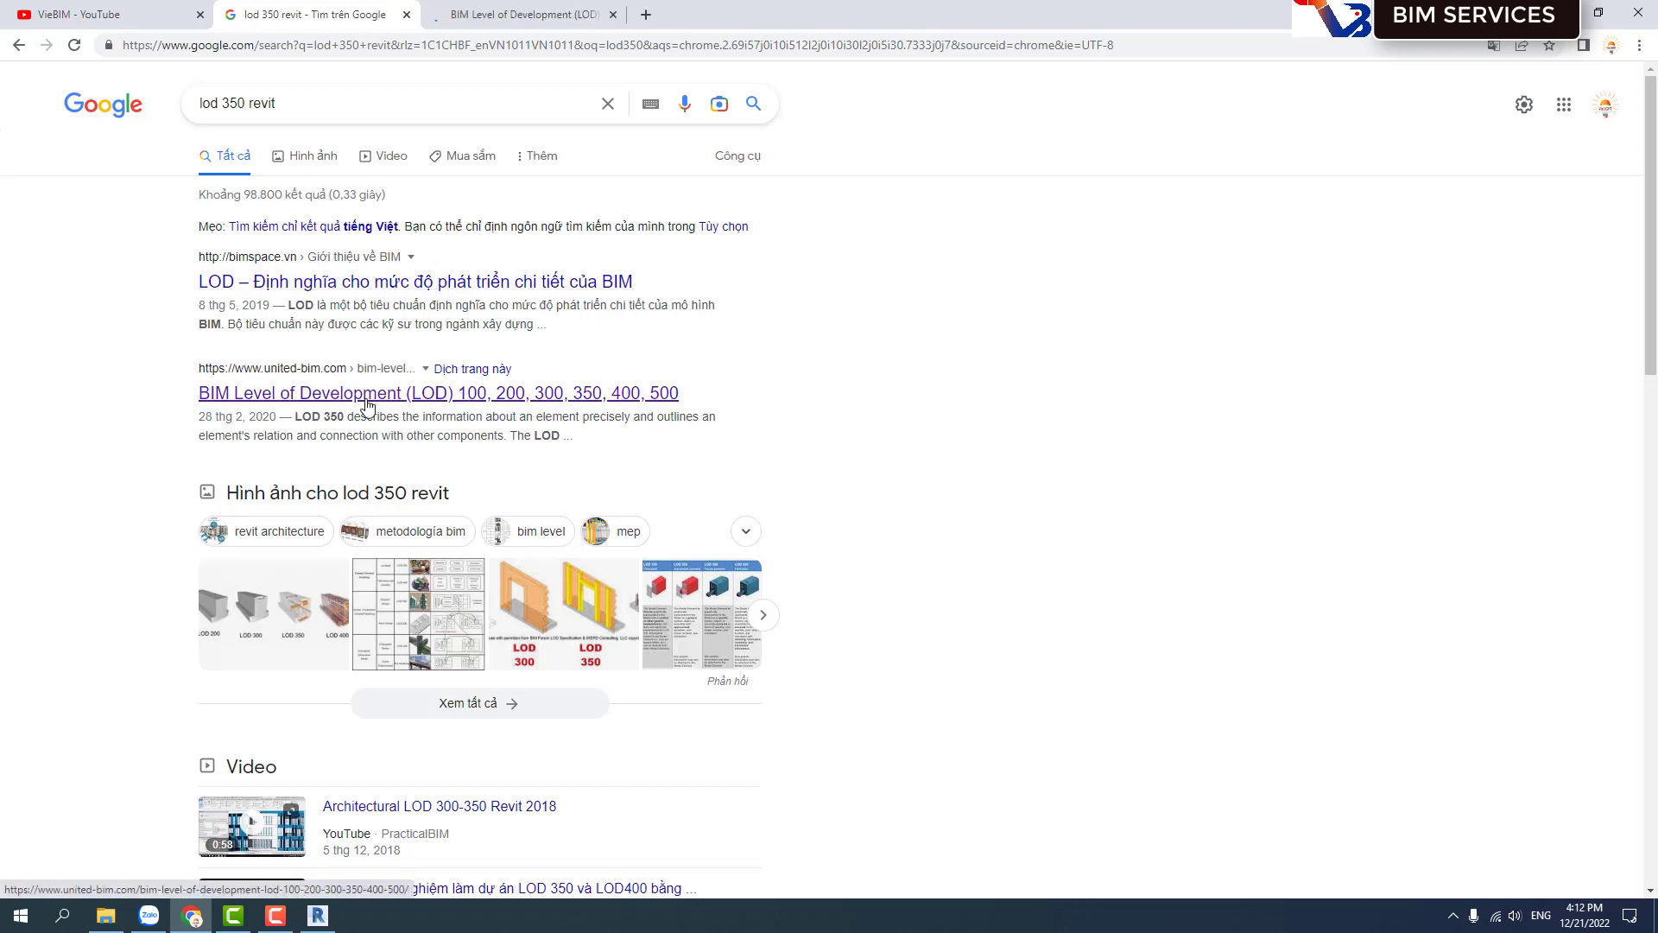
pyautogui.click(496, 15)
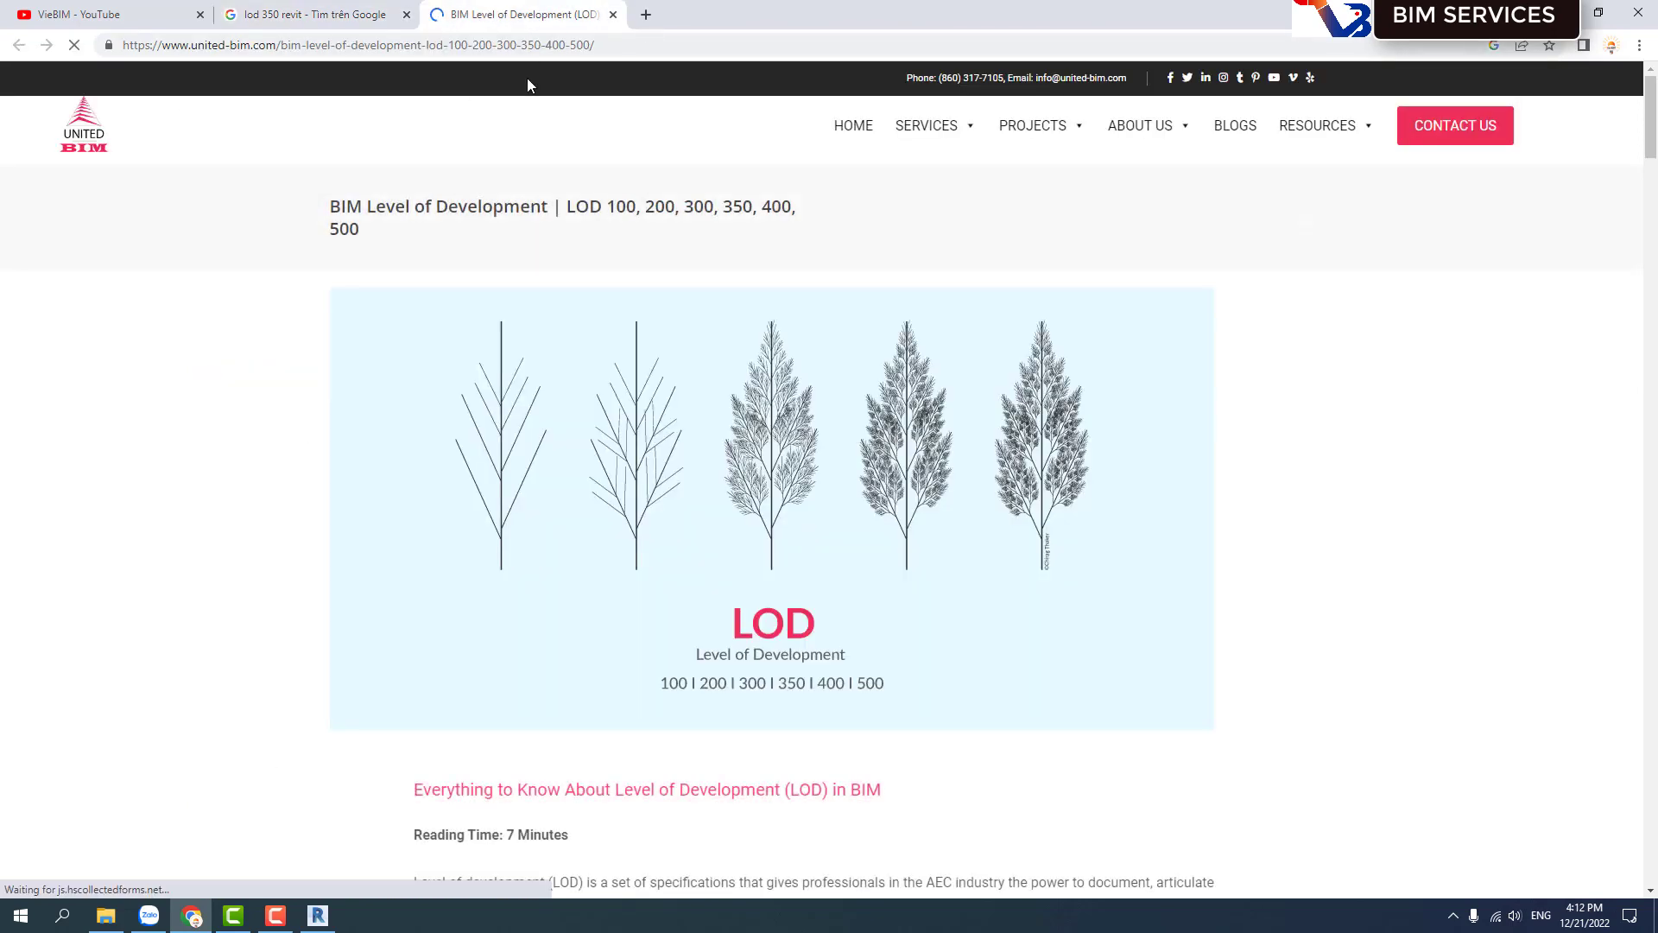
# Scroll the United-BIM article down to the BIM Forum LOD 100–500 definitions.
pyautogui.scroll(-3, 644, 200)
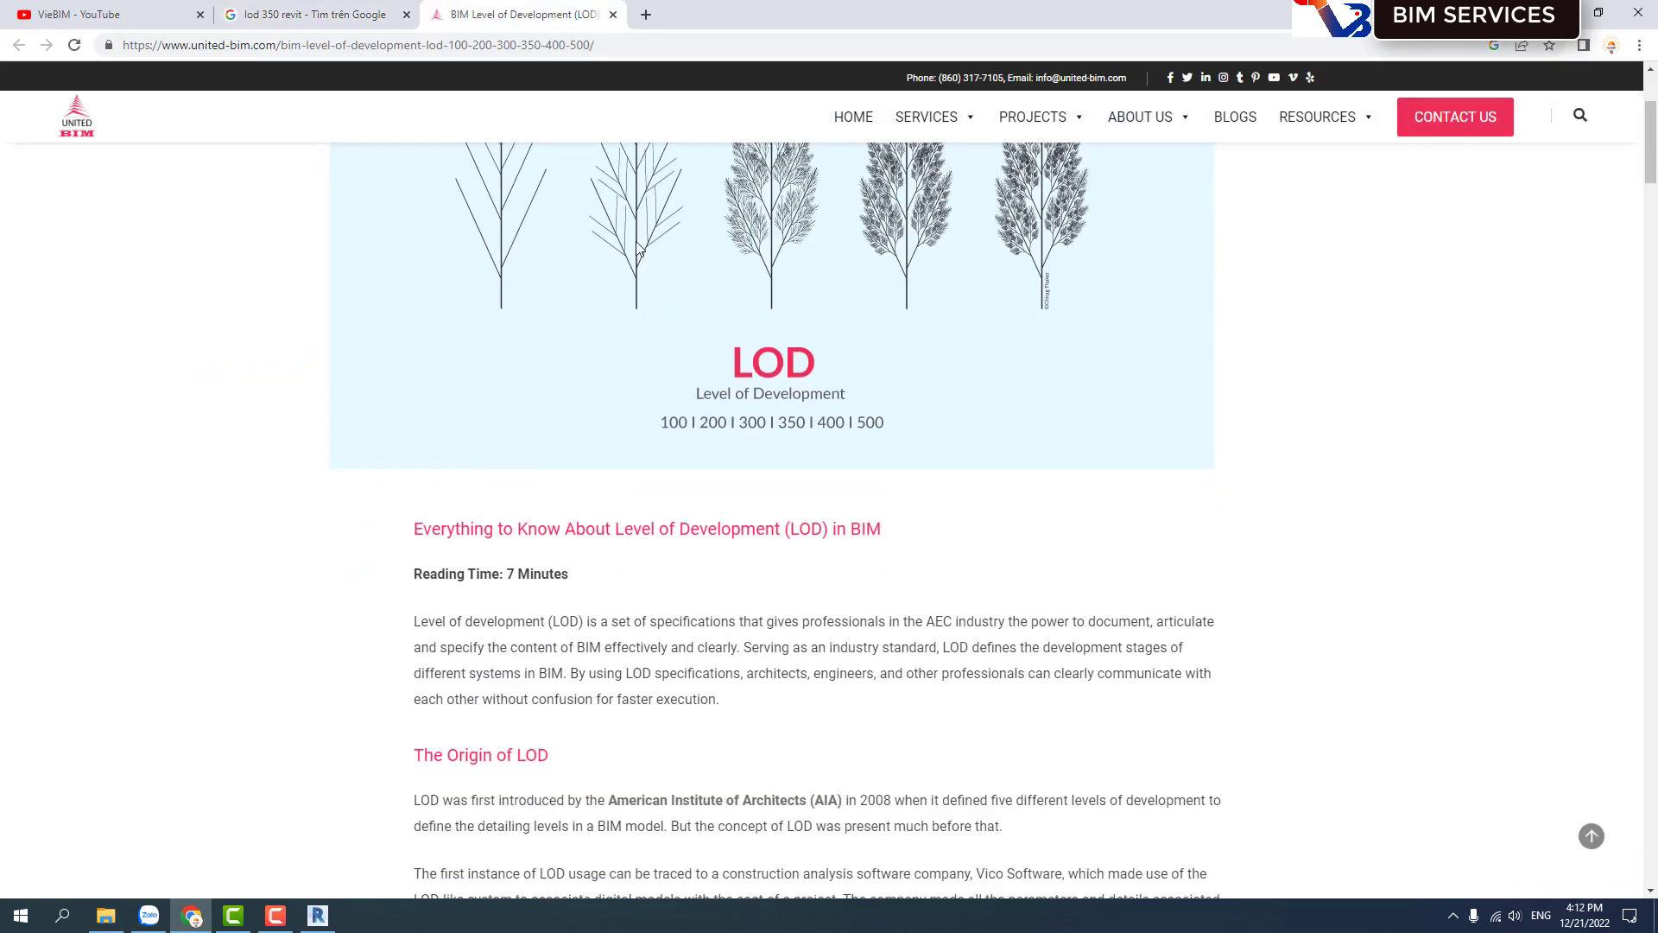
pyautogui.scroll(2, 648, 251)
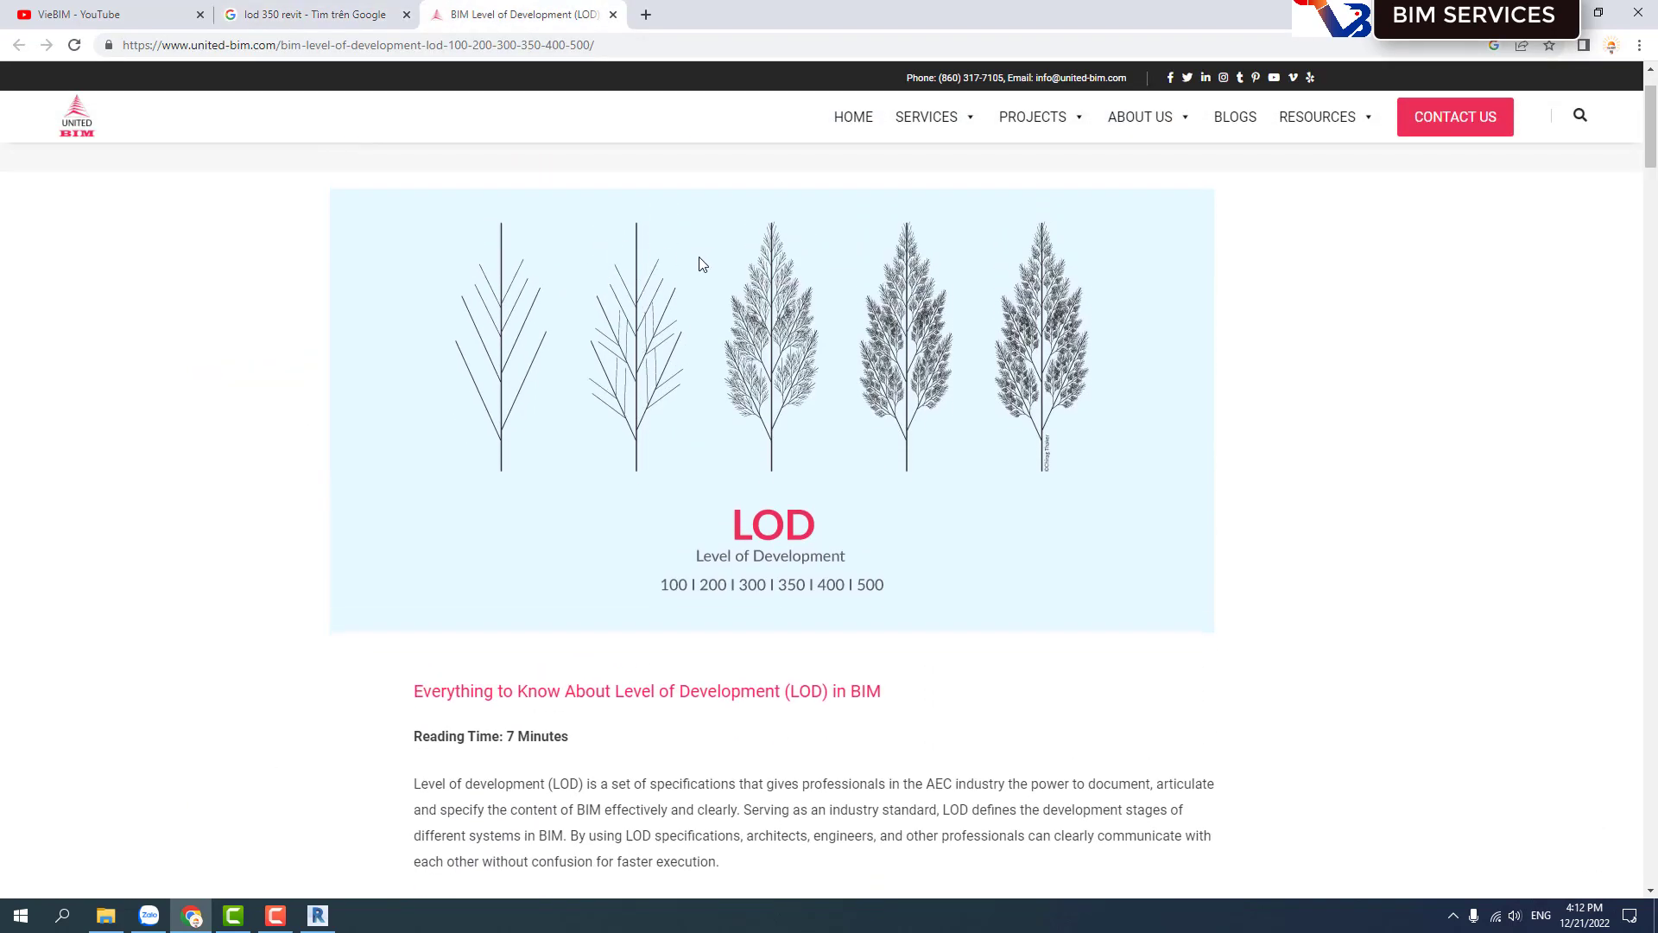
pyautogui.scroll(-2, 698, 264)
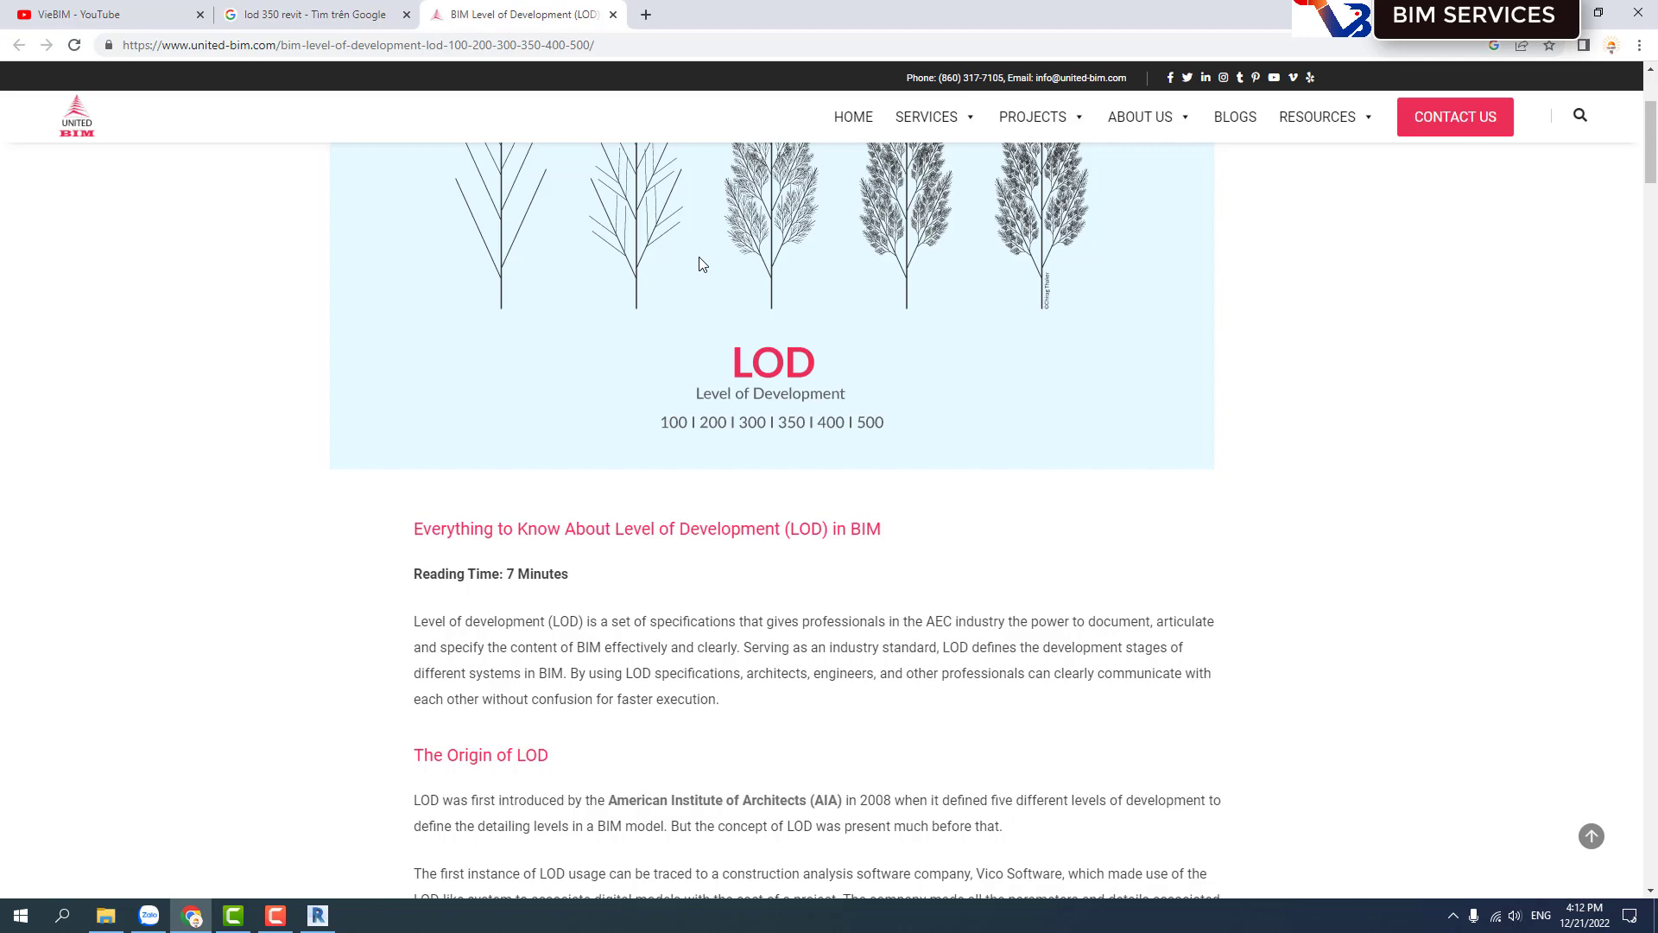
pyautogui.scroll(-2, 545, 548)
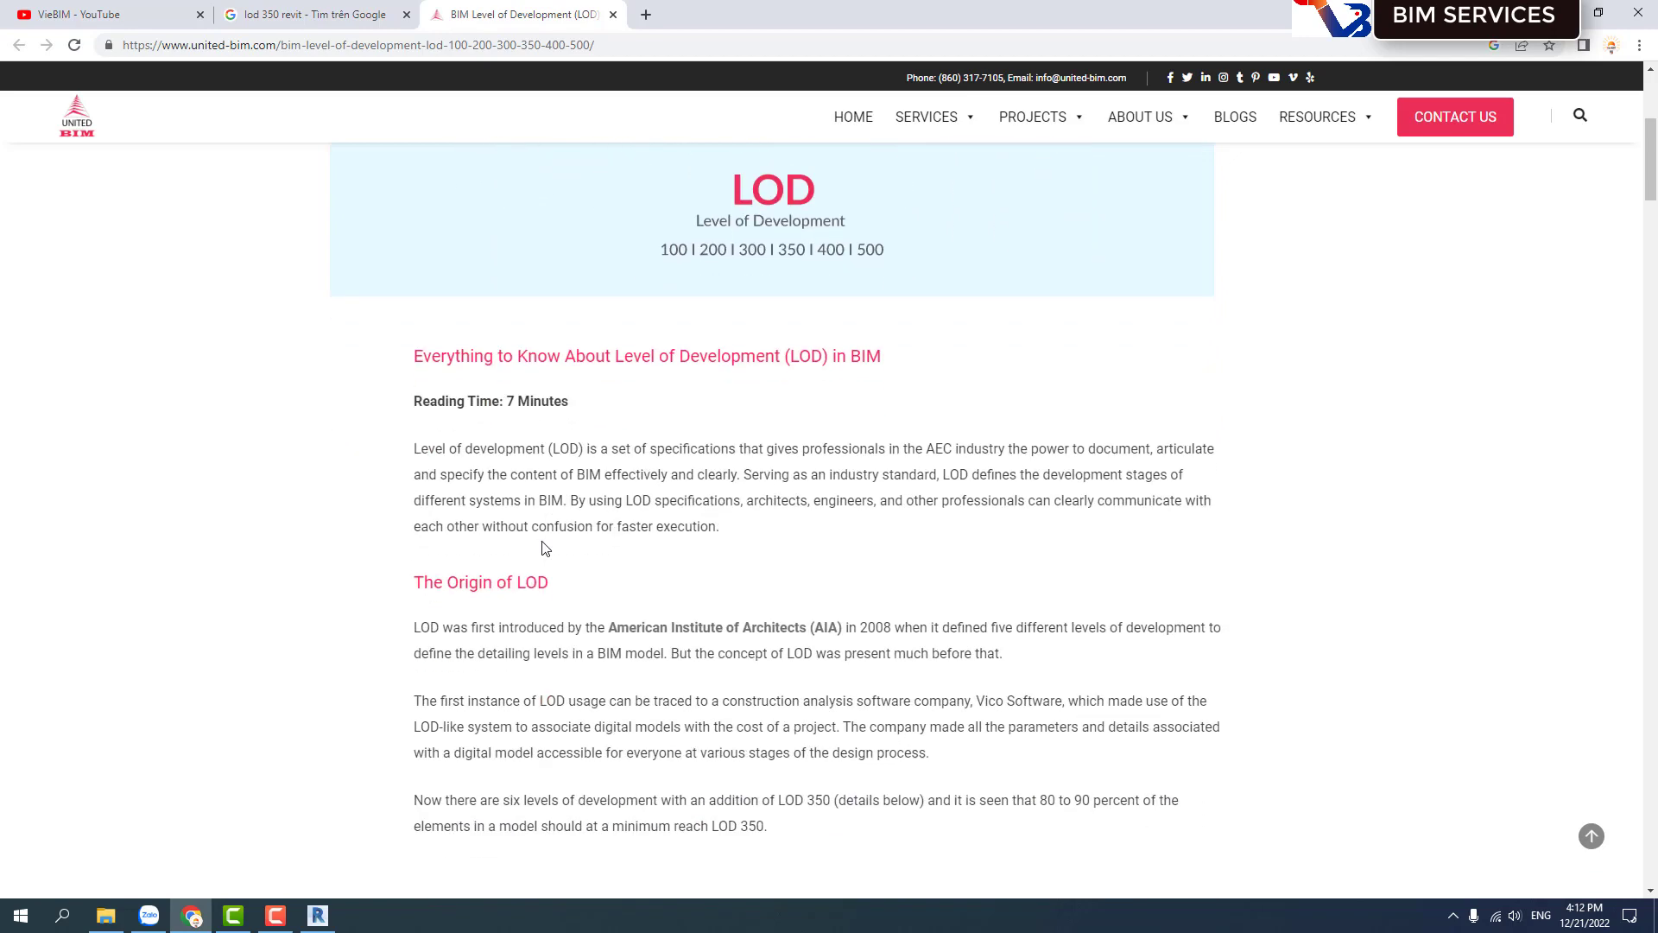
pyautogui.scroll(-1, 545, 548)
pyautogui.scroll(-4, 418, 523)
pyautogui.scroll(-4, 418, 523)
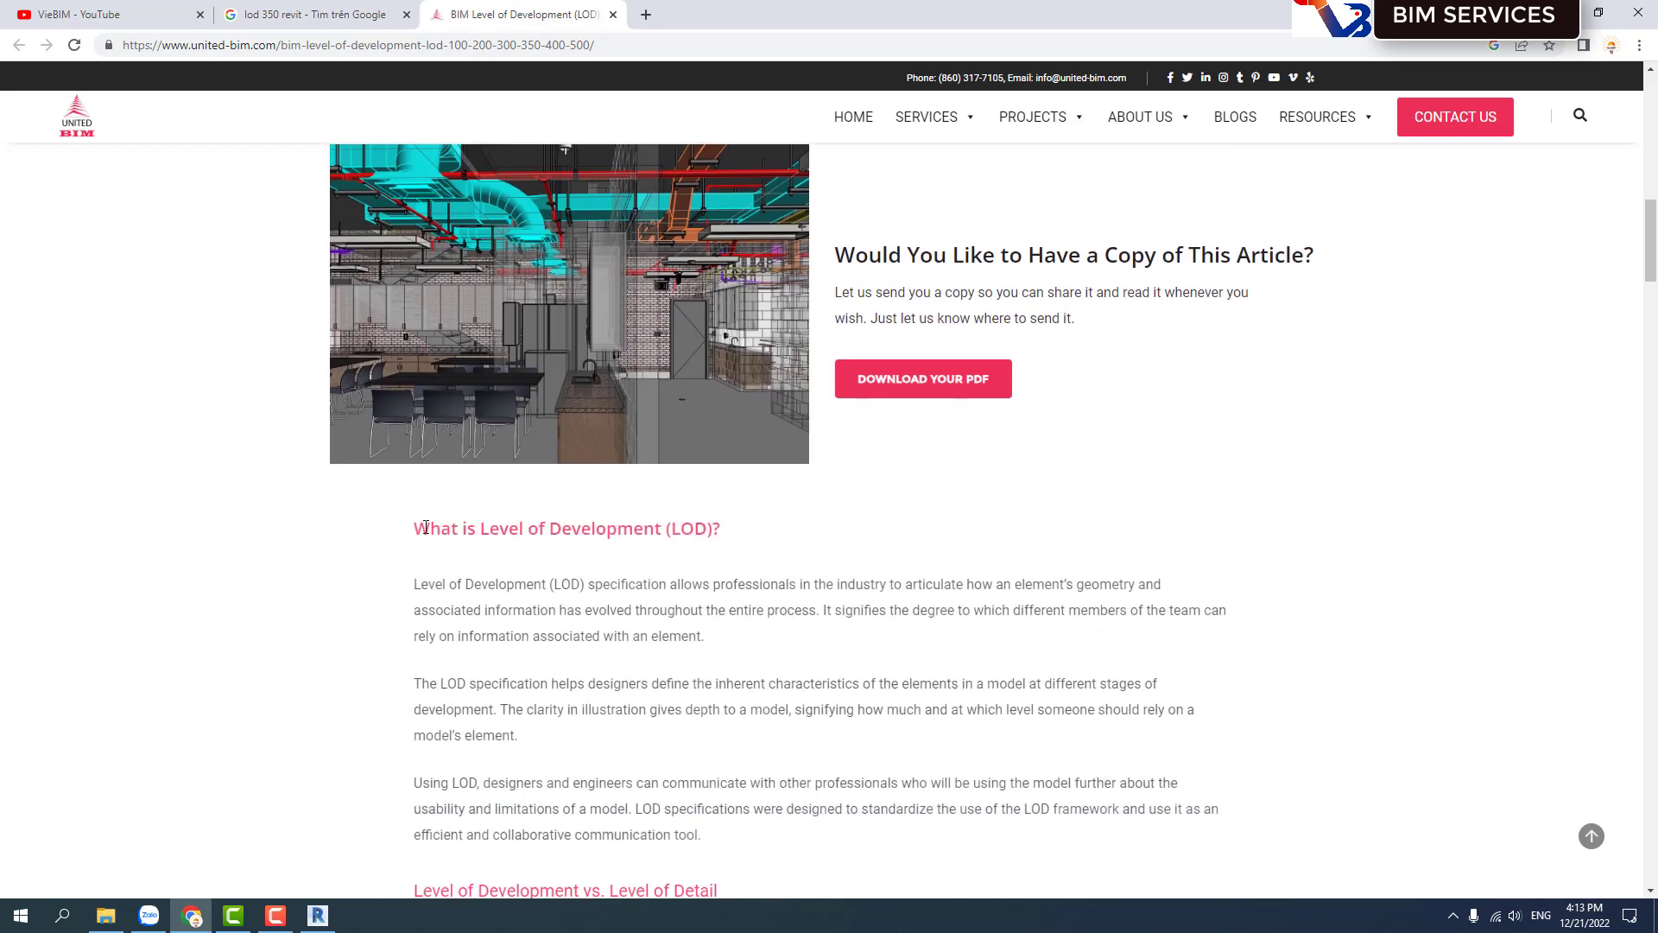
pyautogui.scroll(-1, 421, 563)
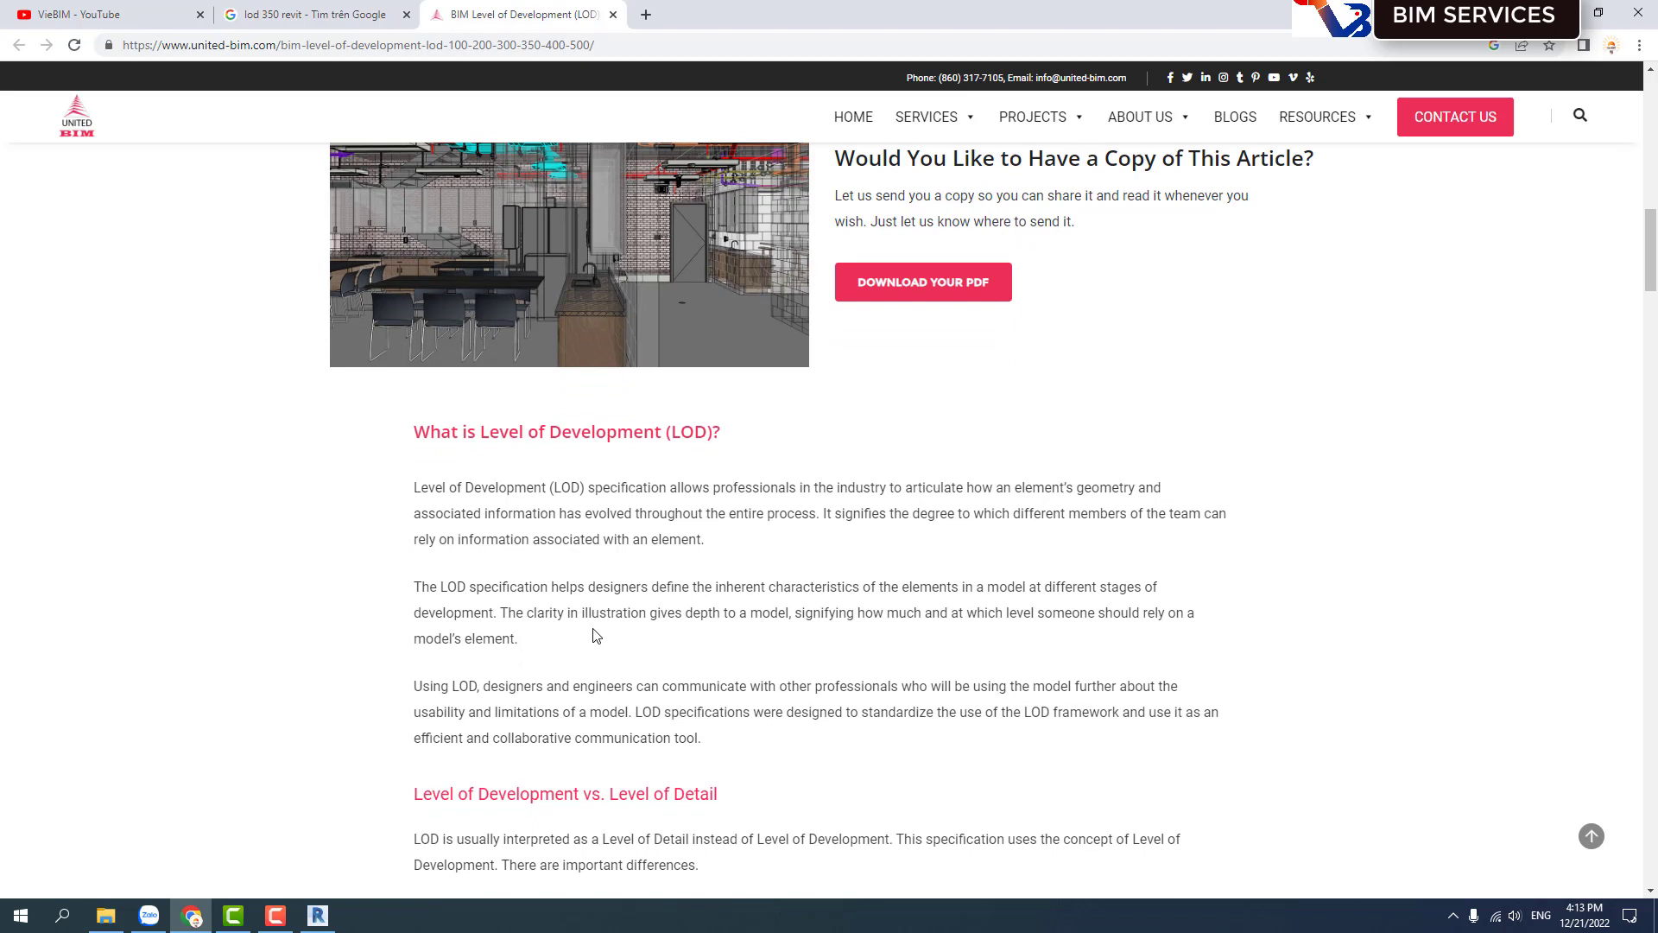
pyautogui.scroll(-3, 594, 637)
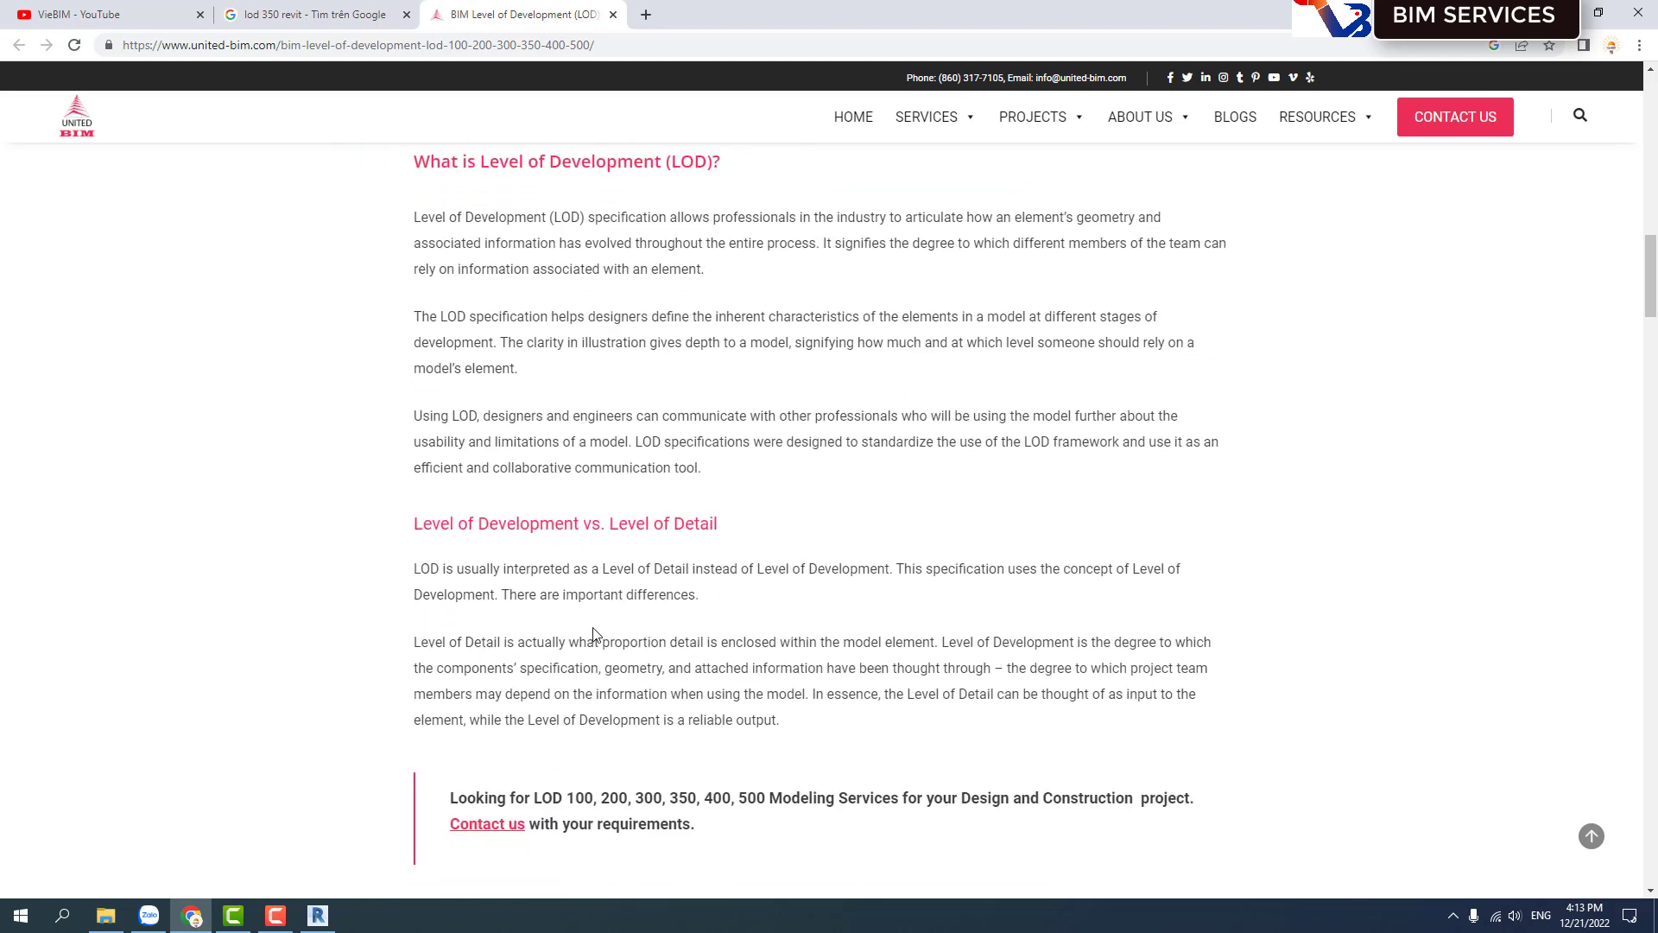
pyautogui.scroll(-3, 594, 635)
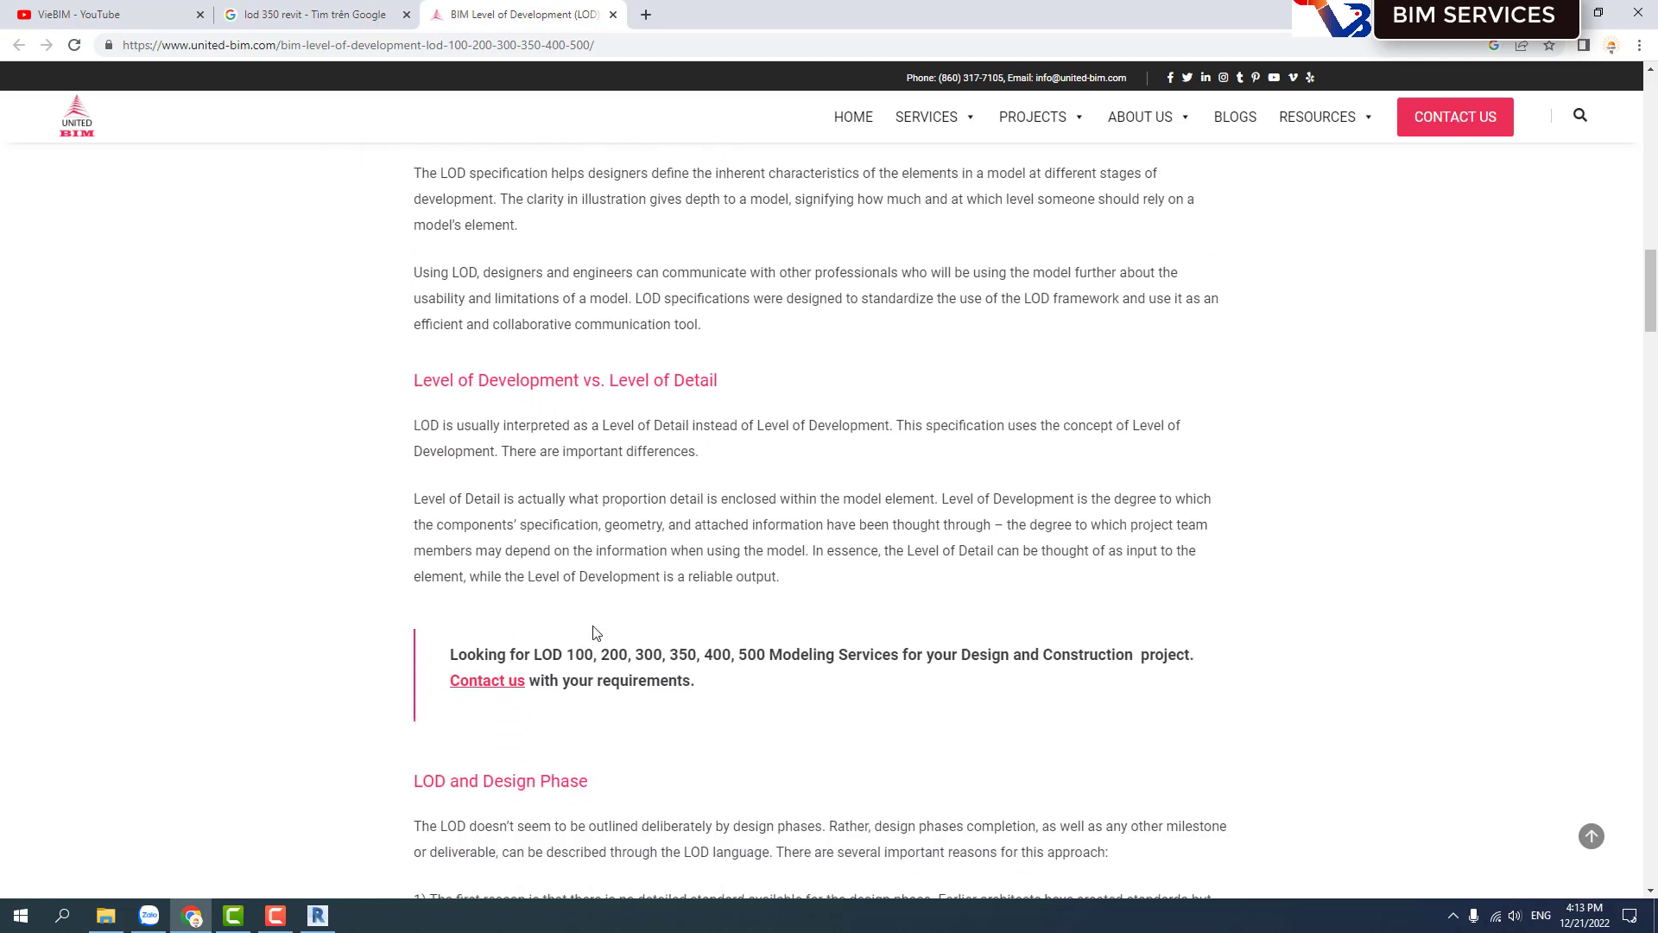
pyautogui.scroll(-6, 594, 635)
pyautogui.scroll(-2, 595, 635)
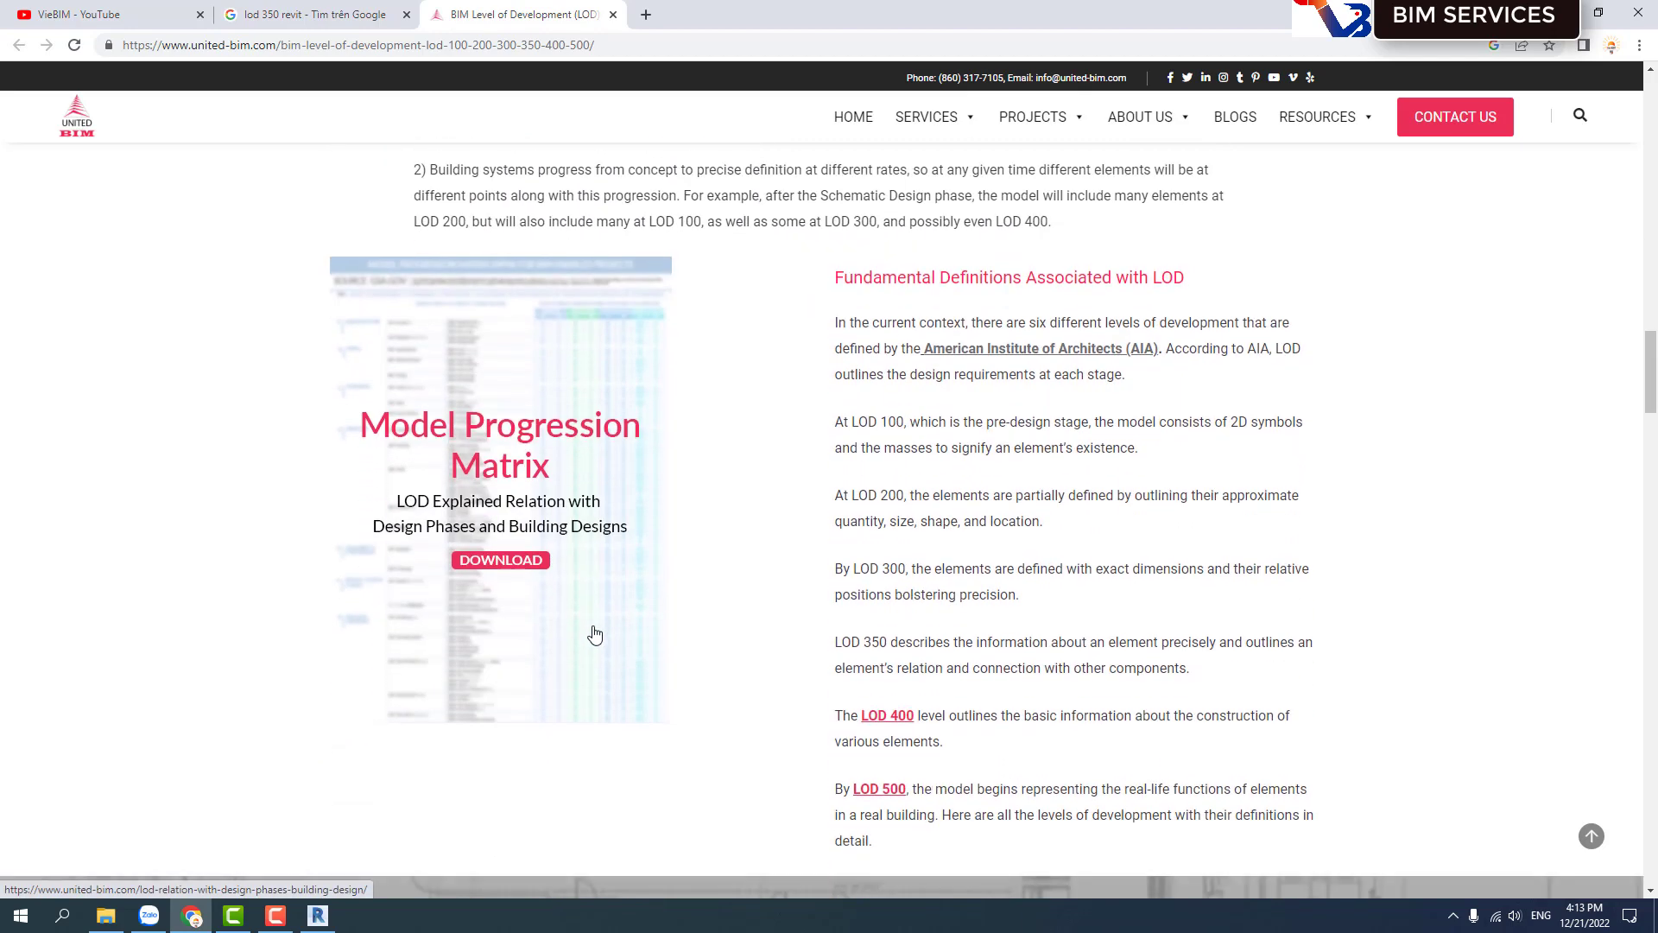
pyautogui.scroll(-2, 594, 635)
pyautogui.scroll(-3, 594, 630)
pyautogui.scroll(-1, 594, 626)
pyautogui.scroll(-1, 594, 626)
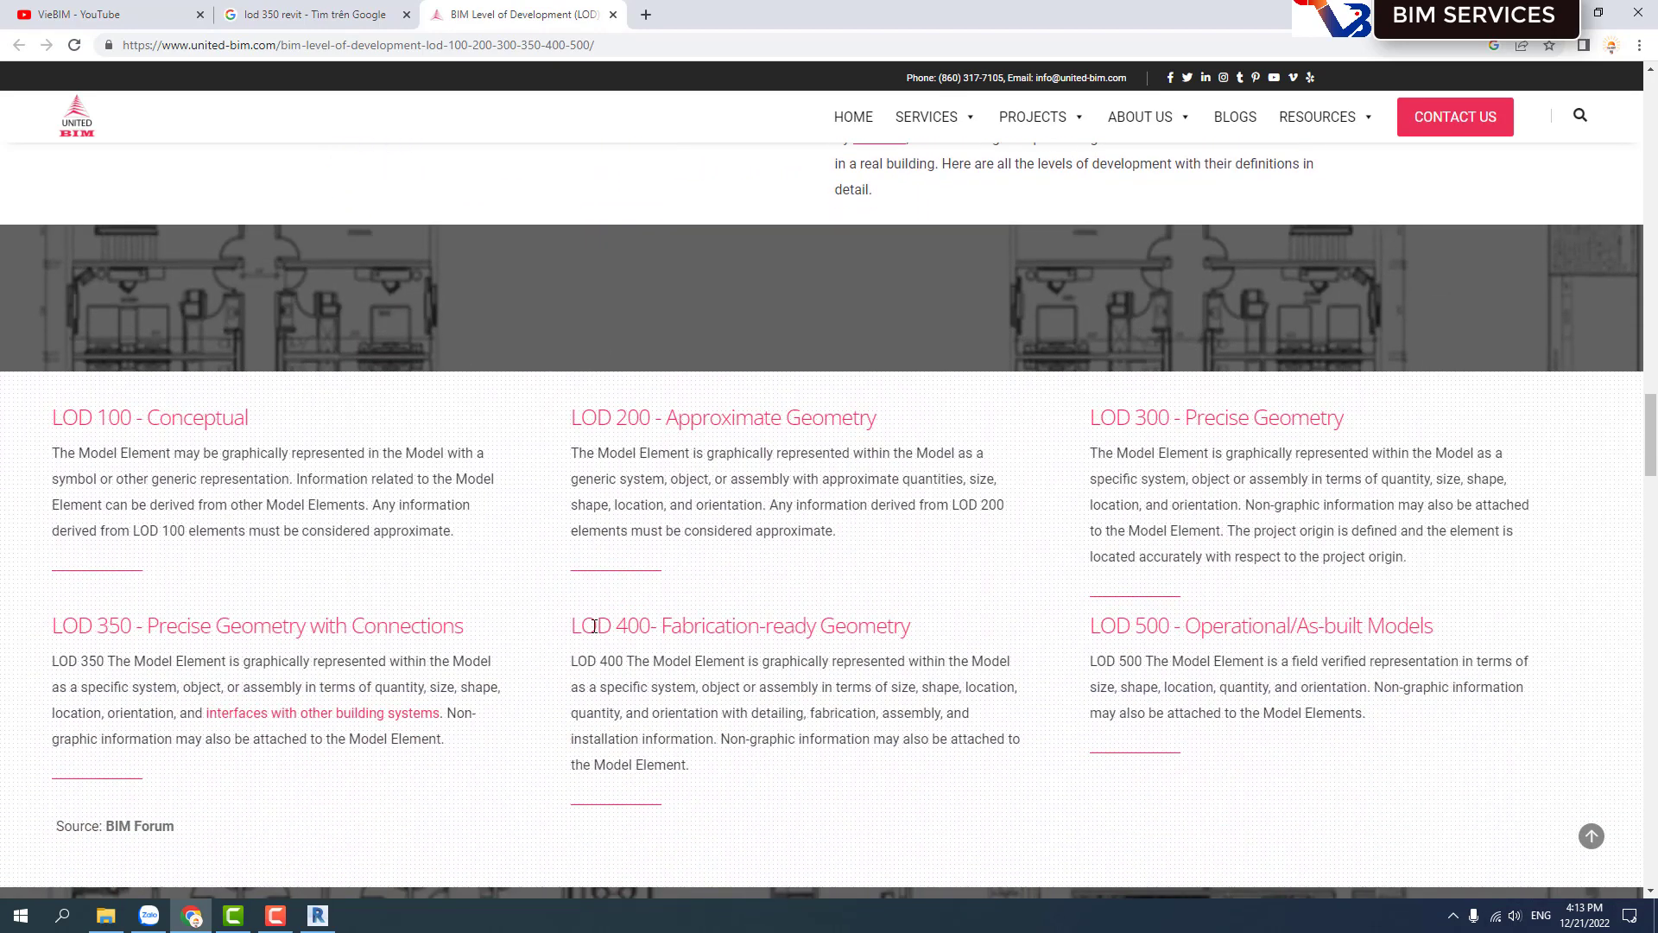
pyautogui.scroll(-1, 594, 626)
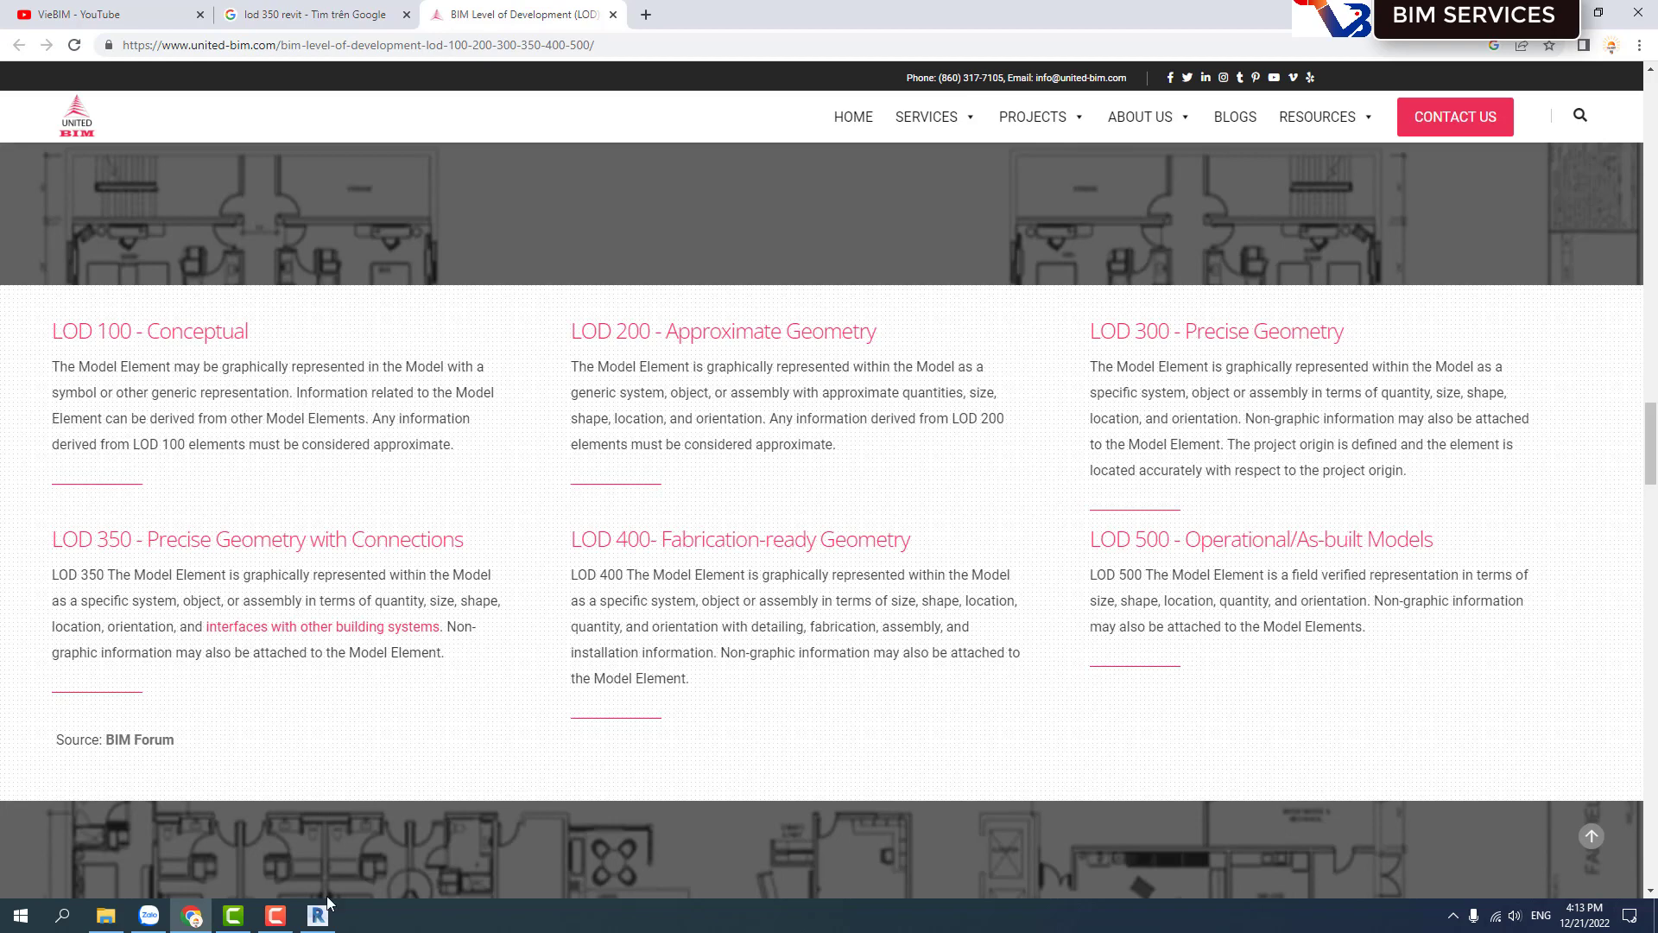
# Switch back to Revit, glance at the LOD article again, then return and scroll the Project Browser to the top.
pyautogui.click(318, 915)
pyautogui.scroll(3, 333, 607)
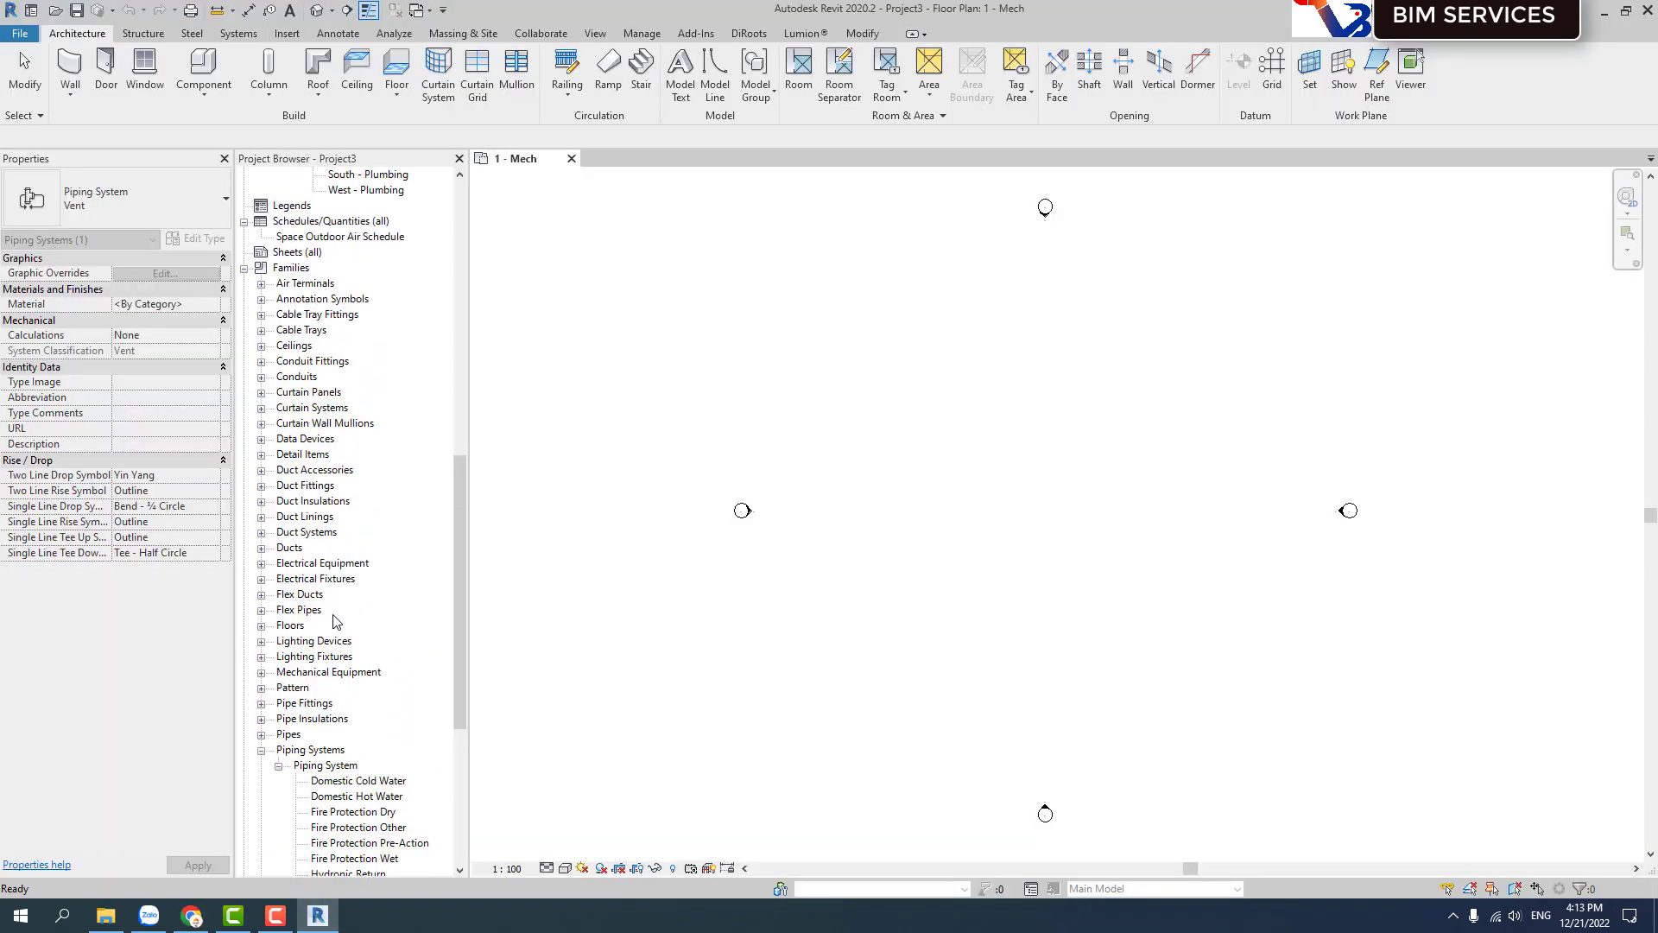
pyautogui.scroll(2, 335, 615)
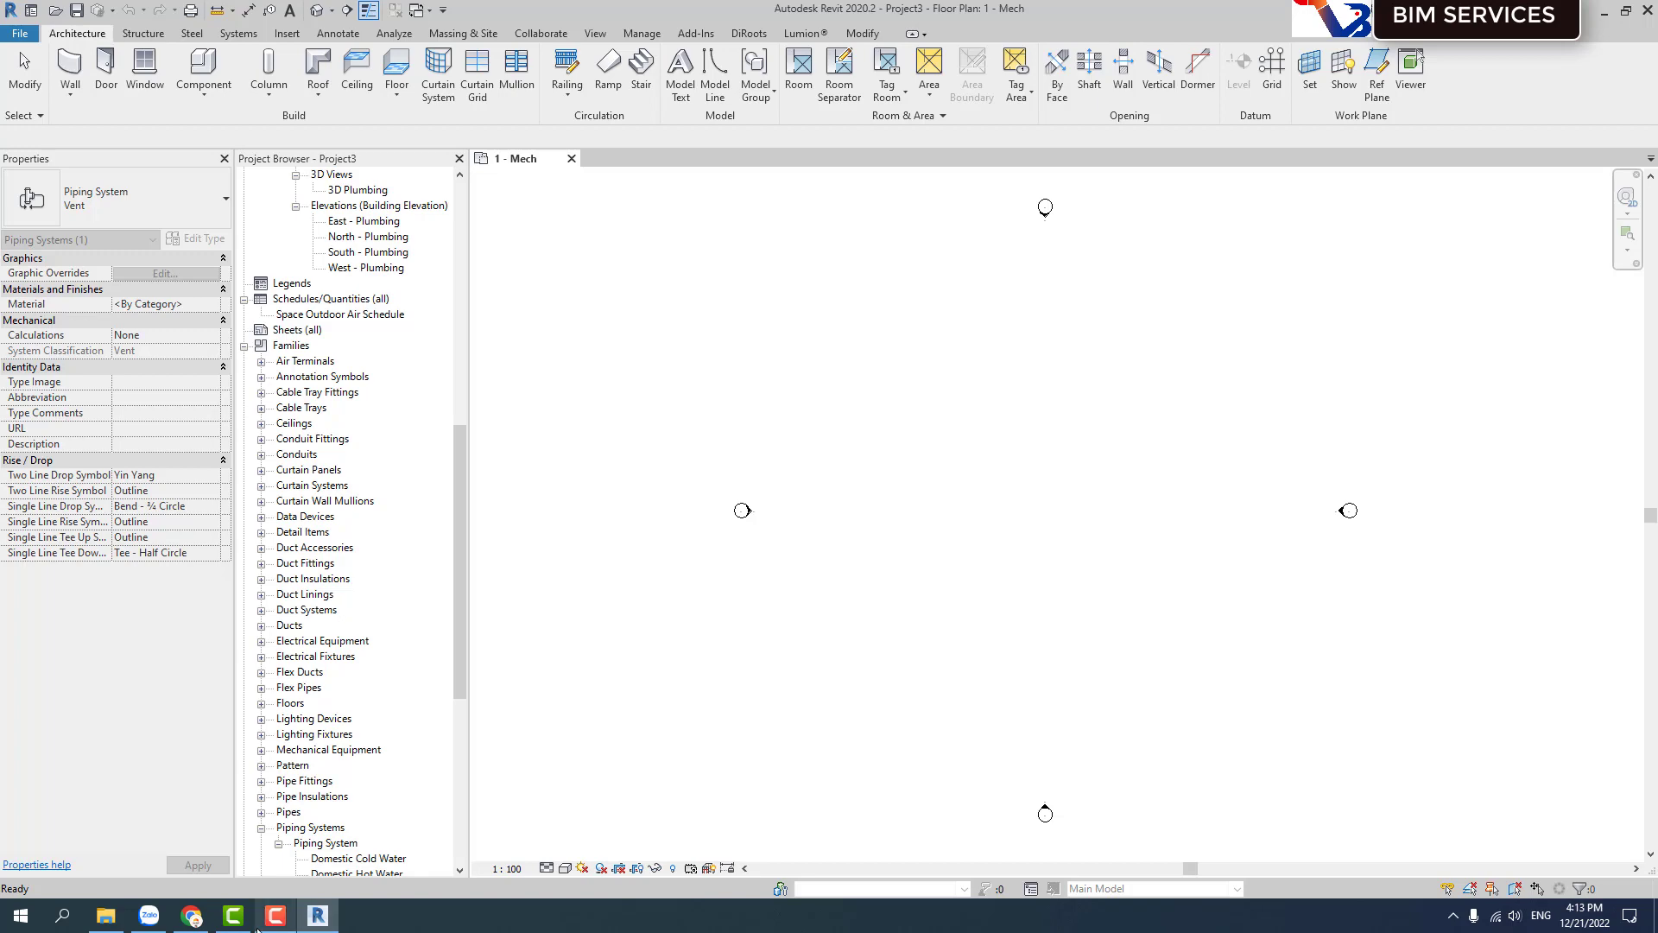
pyautogui.click(191, 915)
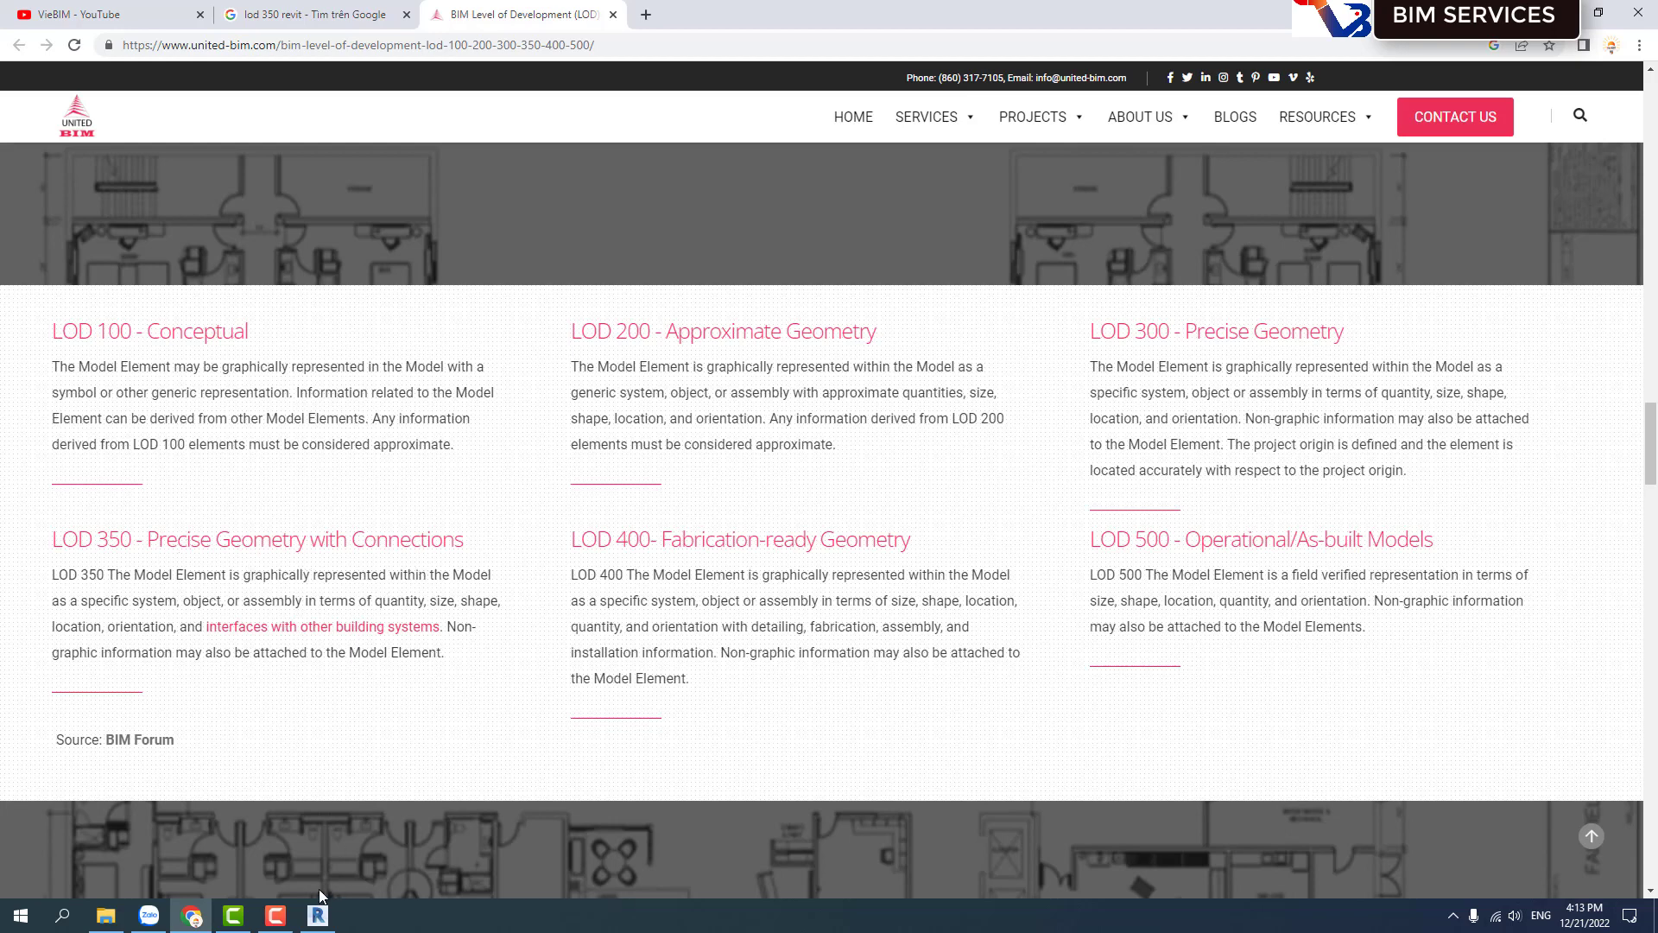
pyautogui.click(317, 914)
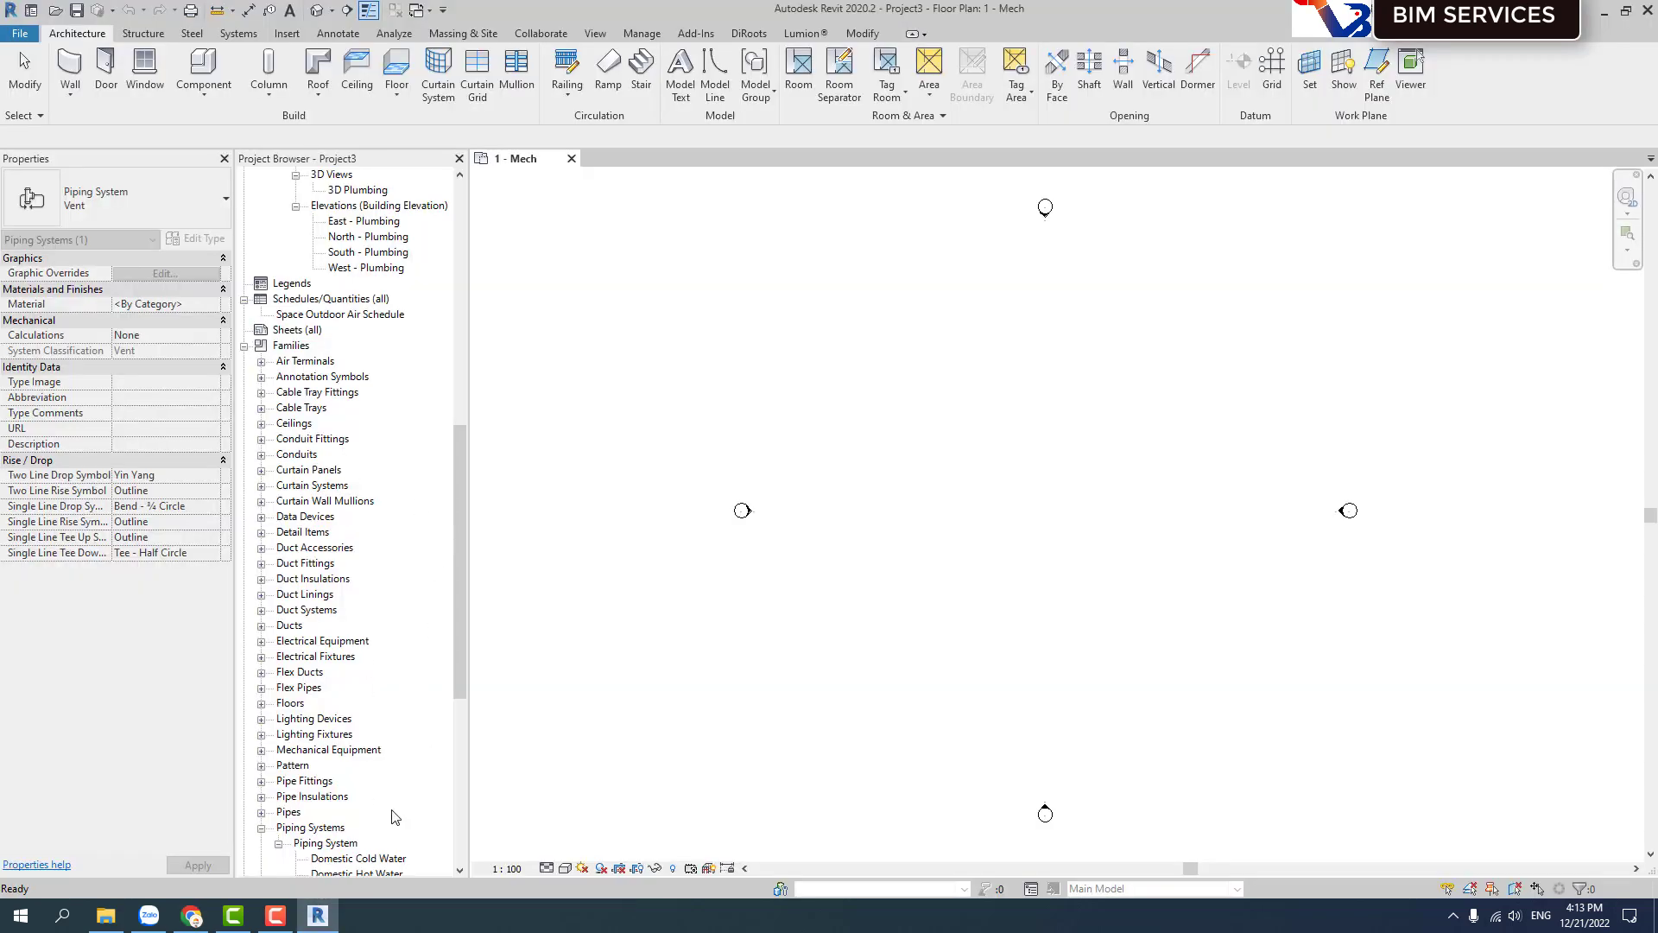
pyautogui.moveTo(458, 653); pyautogui.dragTo(461, 639)
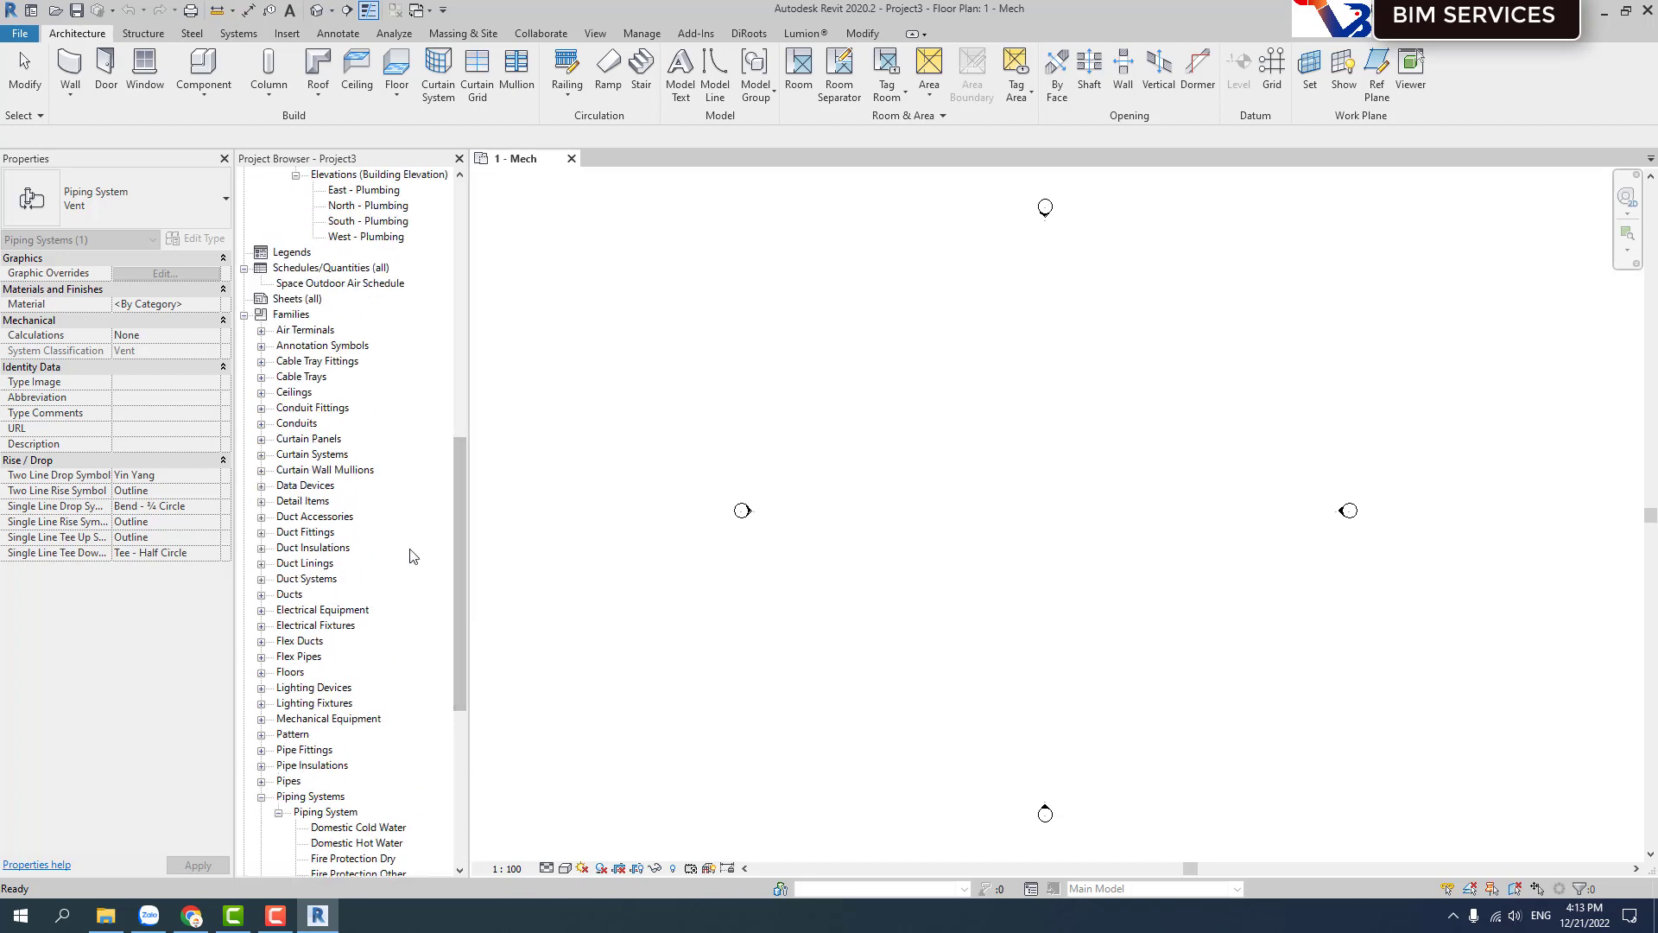
pyautogui.moveTo(454, 578); pyautogui.dragTo(471, 300)
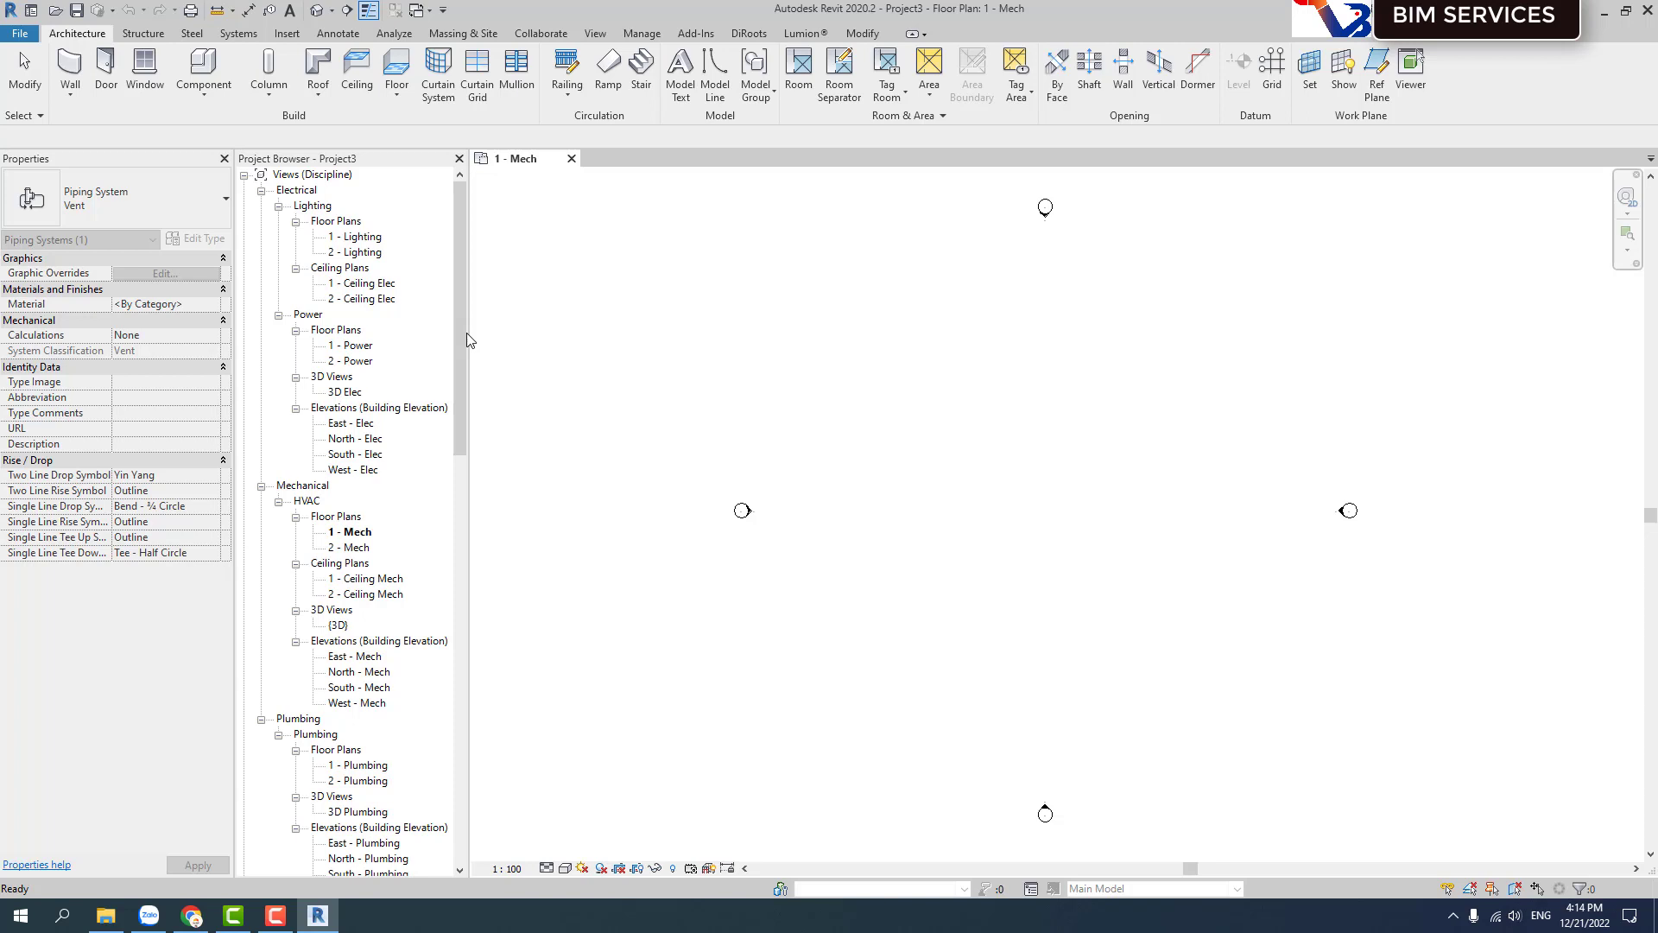
pyautogui.scroll(-3, 501, 459)
pyautogui.scroll(-3, 482, 475)
pyautogui.scroll(-2, 596, 536)
pyautogui.press('Escape')
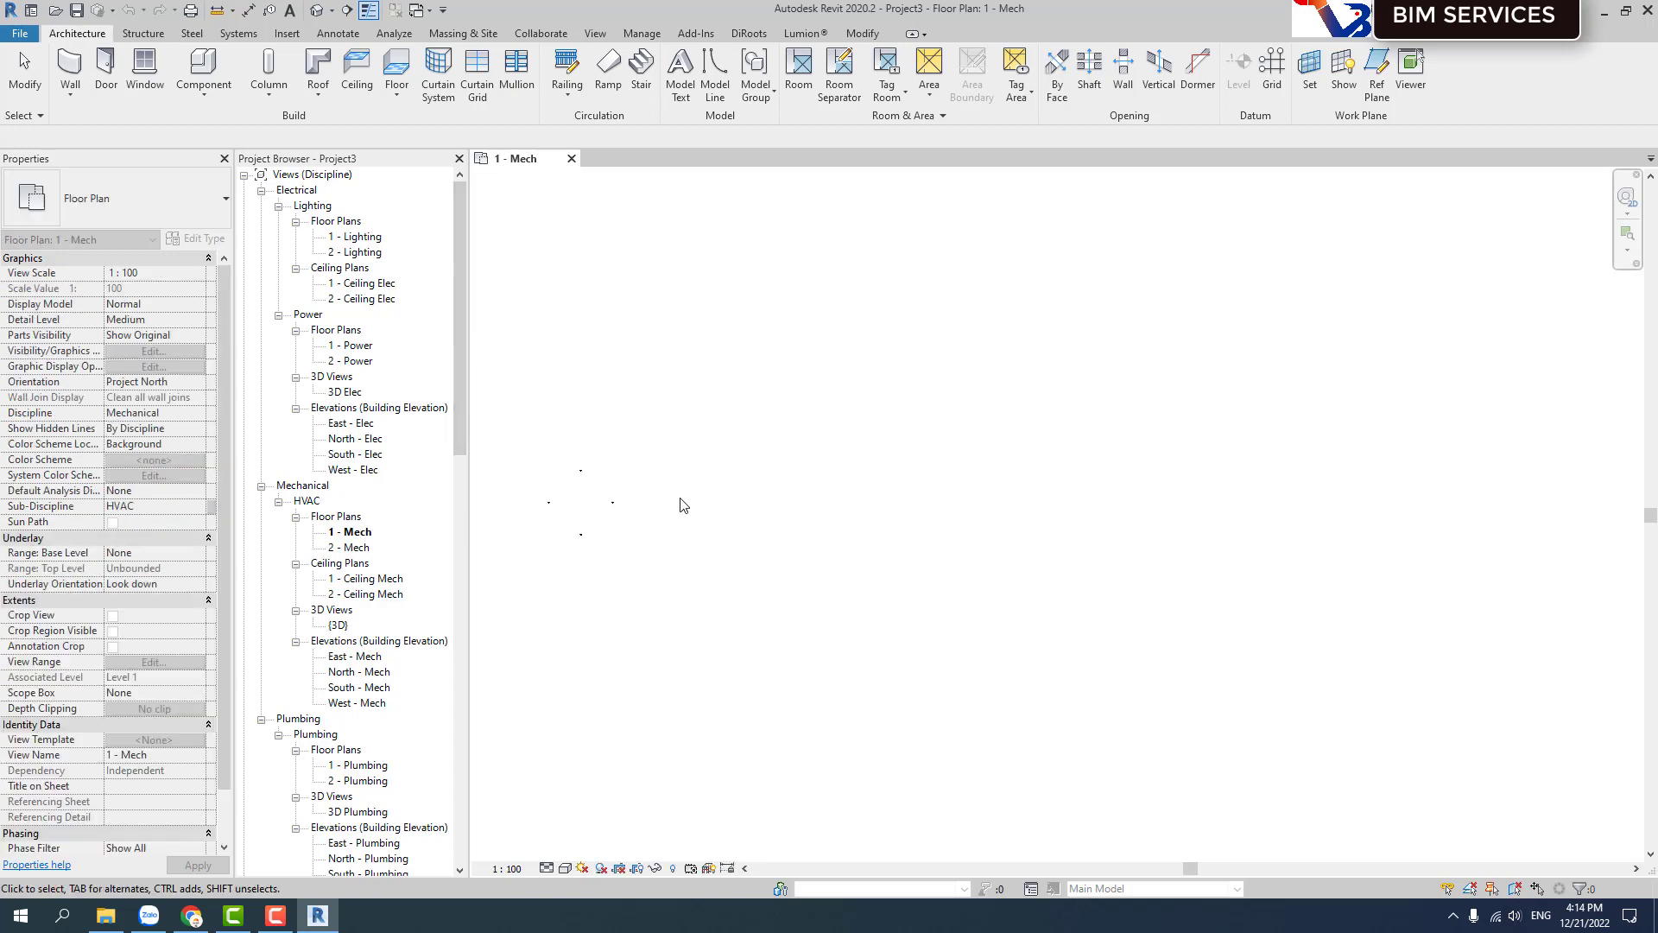
pyautogui.scroll(3, 760, 497)
pyautogui.scroll(-2, 341, 541)
pyautogui.scroll(-1, 341, 541)
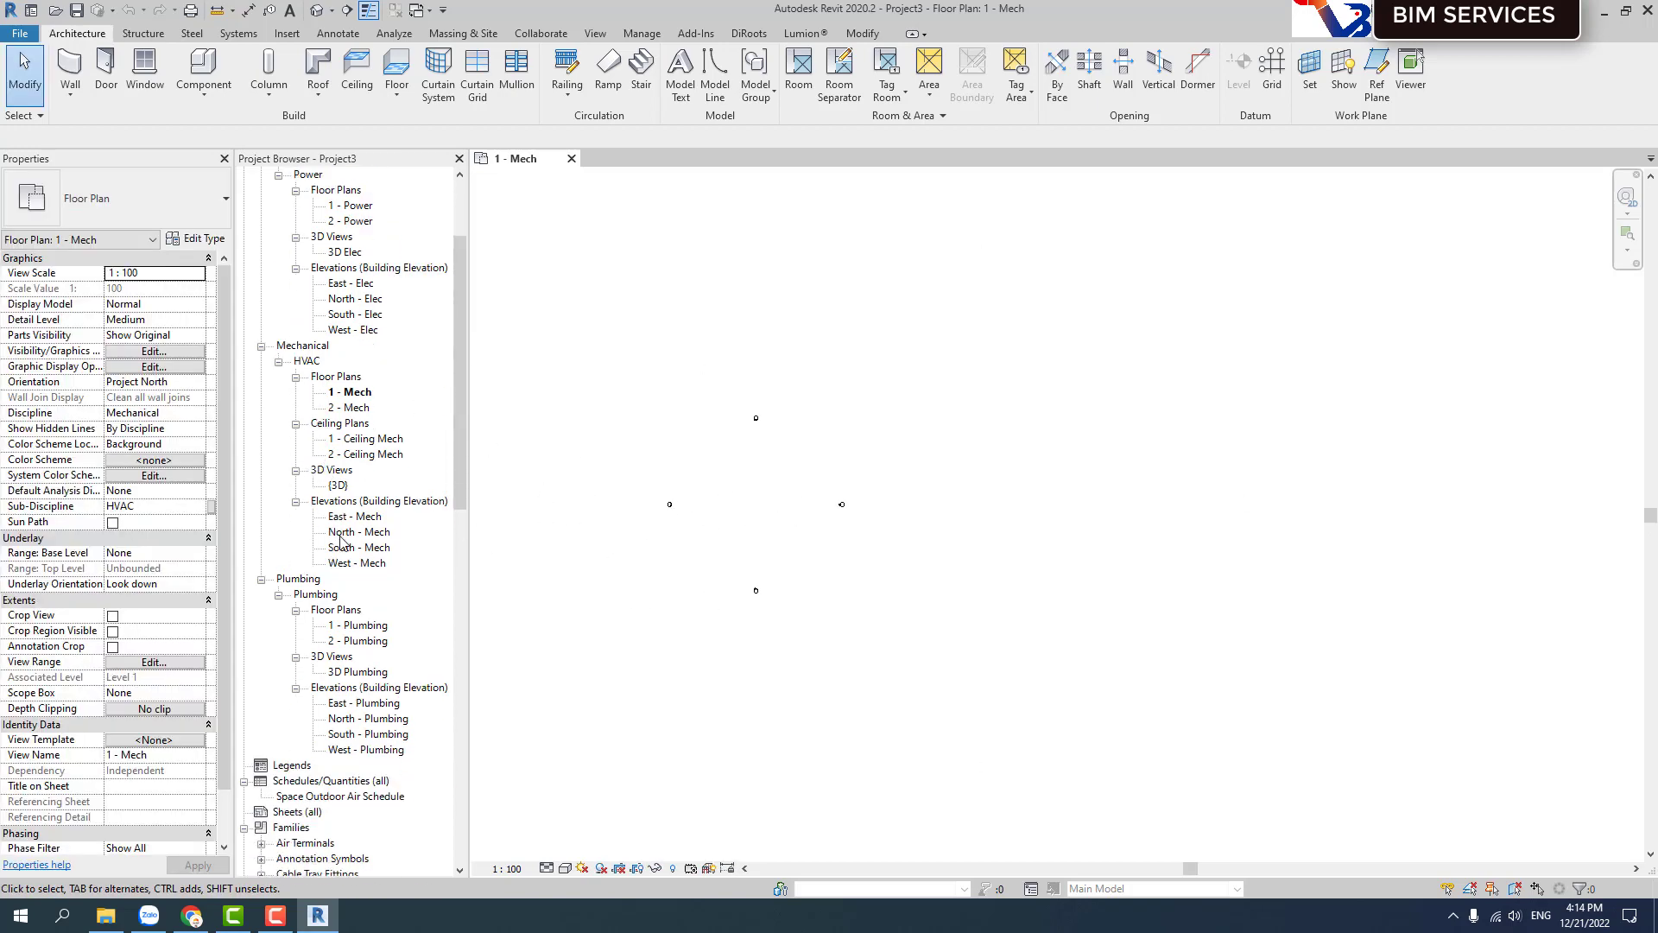
pyautogui.moveTo(458, 501); pyautogui.dragTo(458, 777)
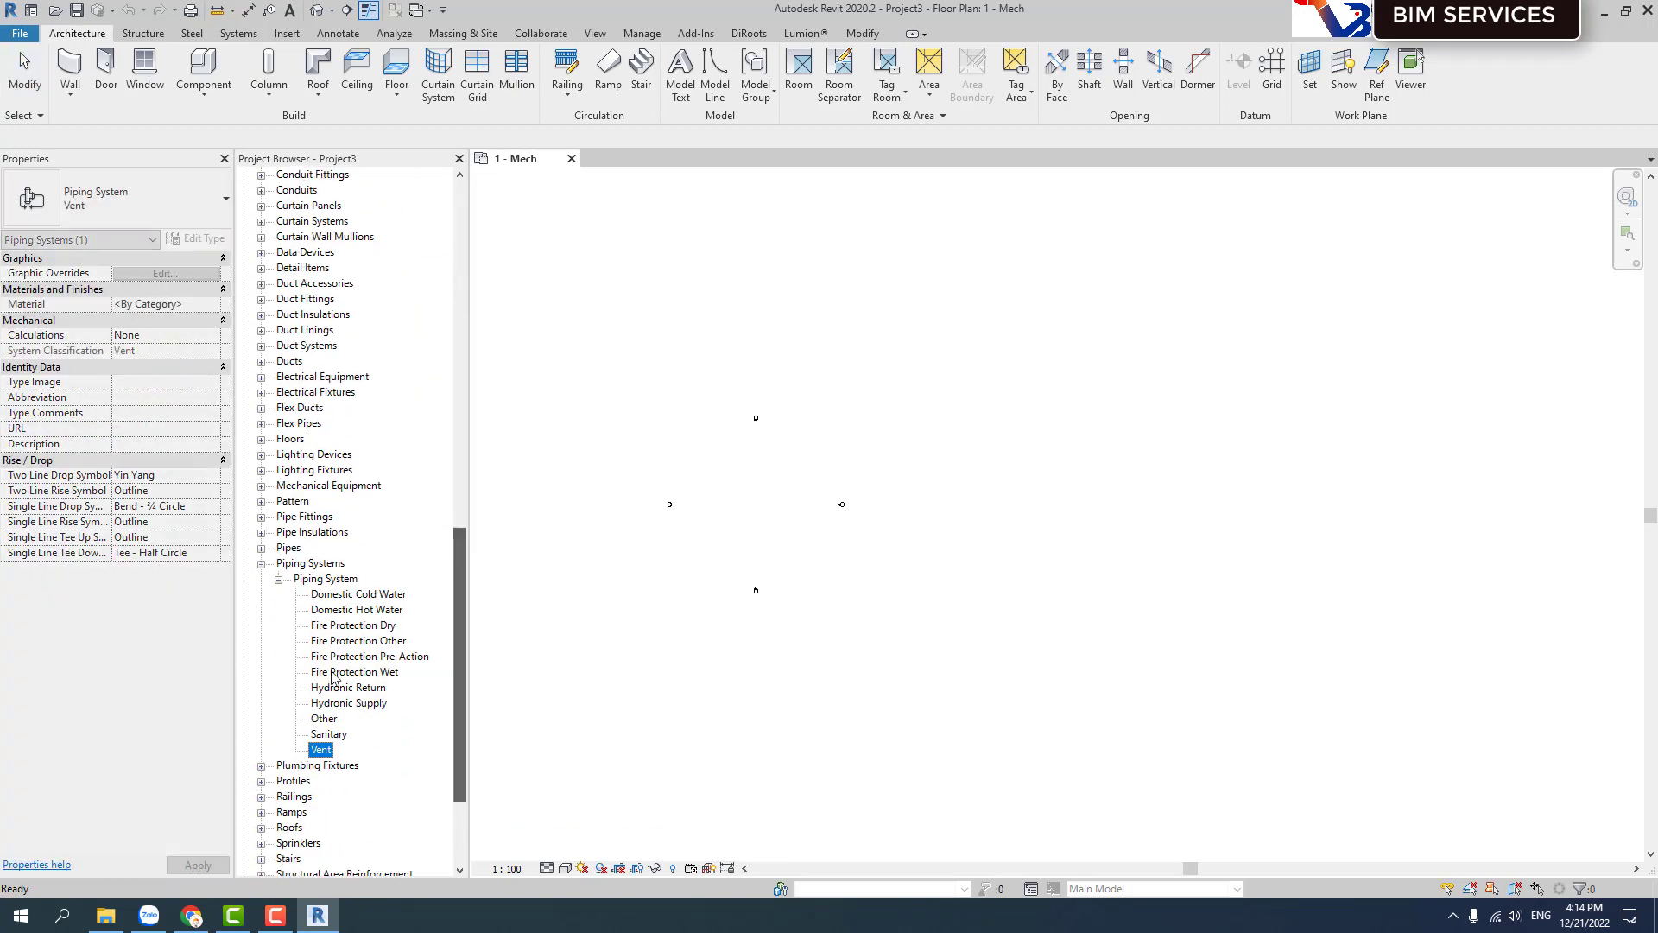
pyautogui.moveTo(460, 582); pyautogui.dragTo(462, 236)
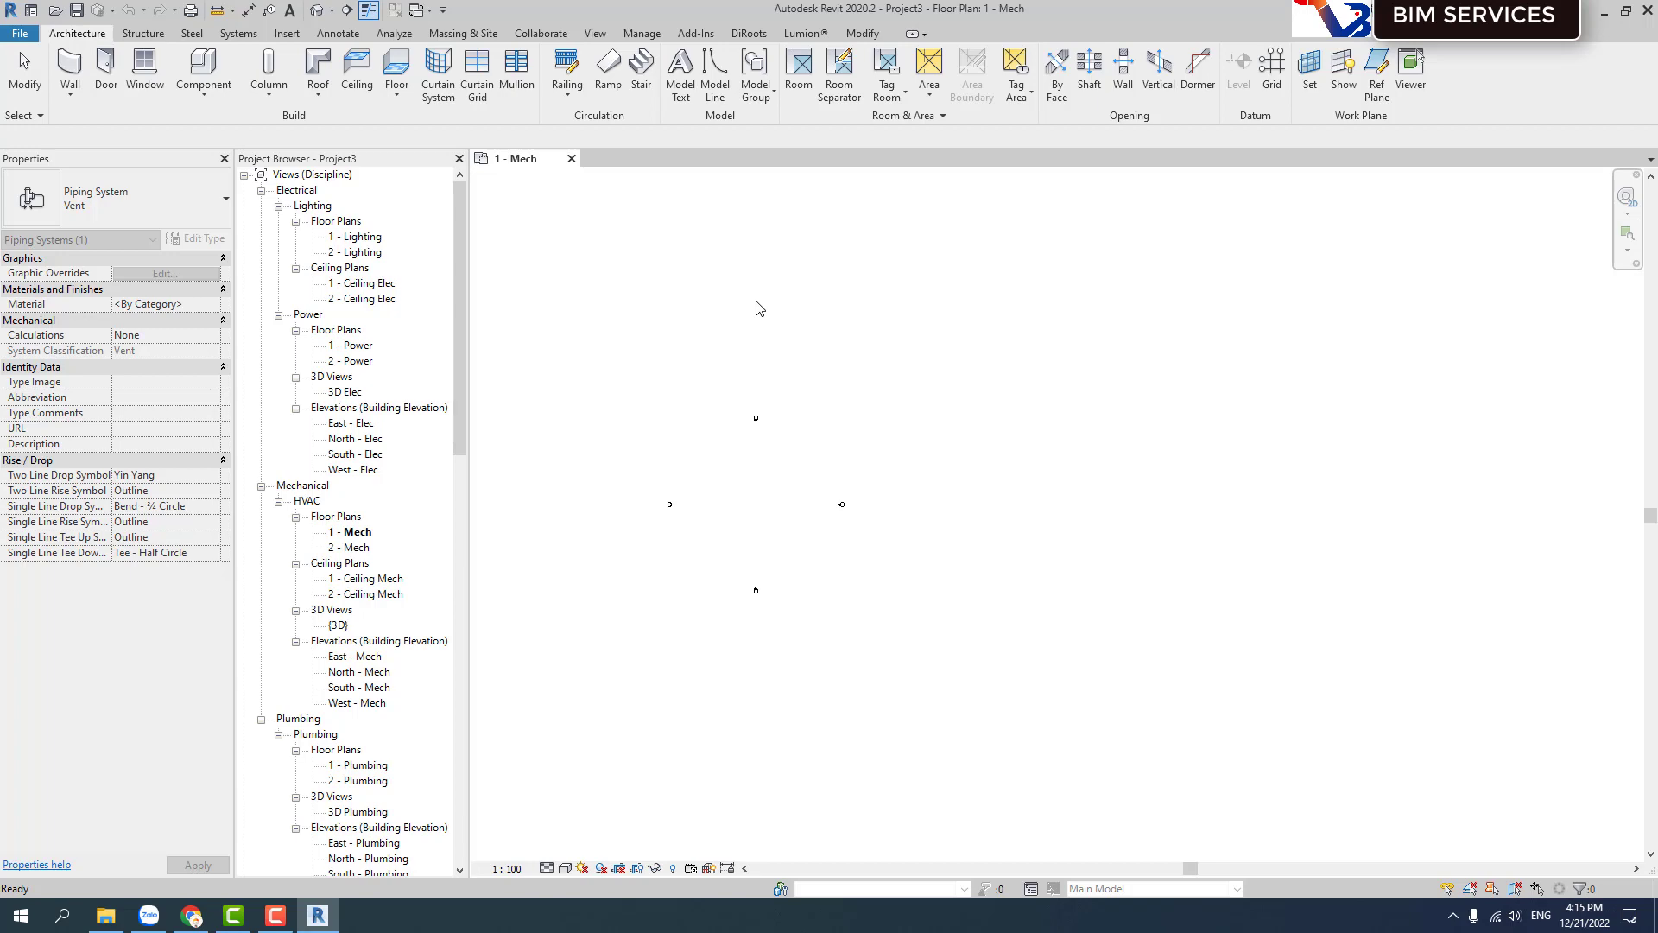
# Scroll to the piping system types and view Fire Protection Other, Hydronic Supply and Vent properties.
pyautogui.moveTo(459, 372); pyautogui.dragTo(448, 609)
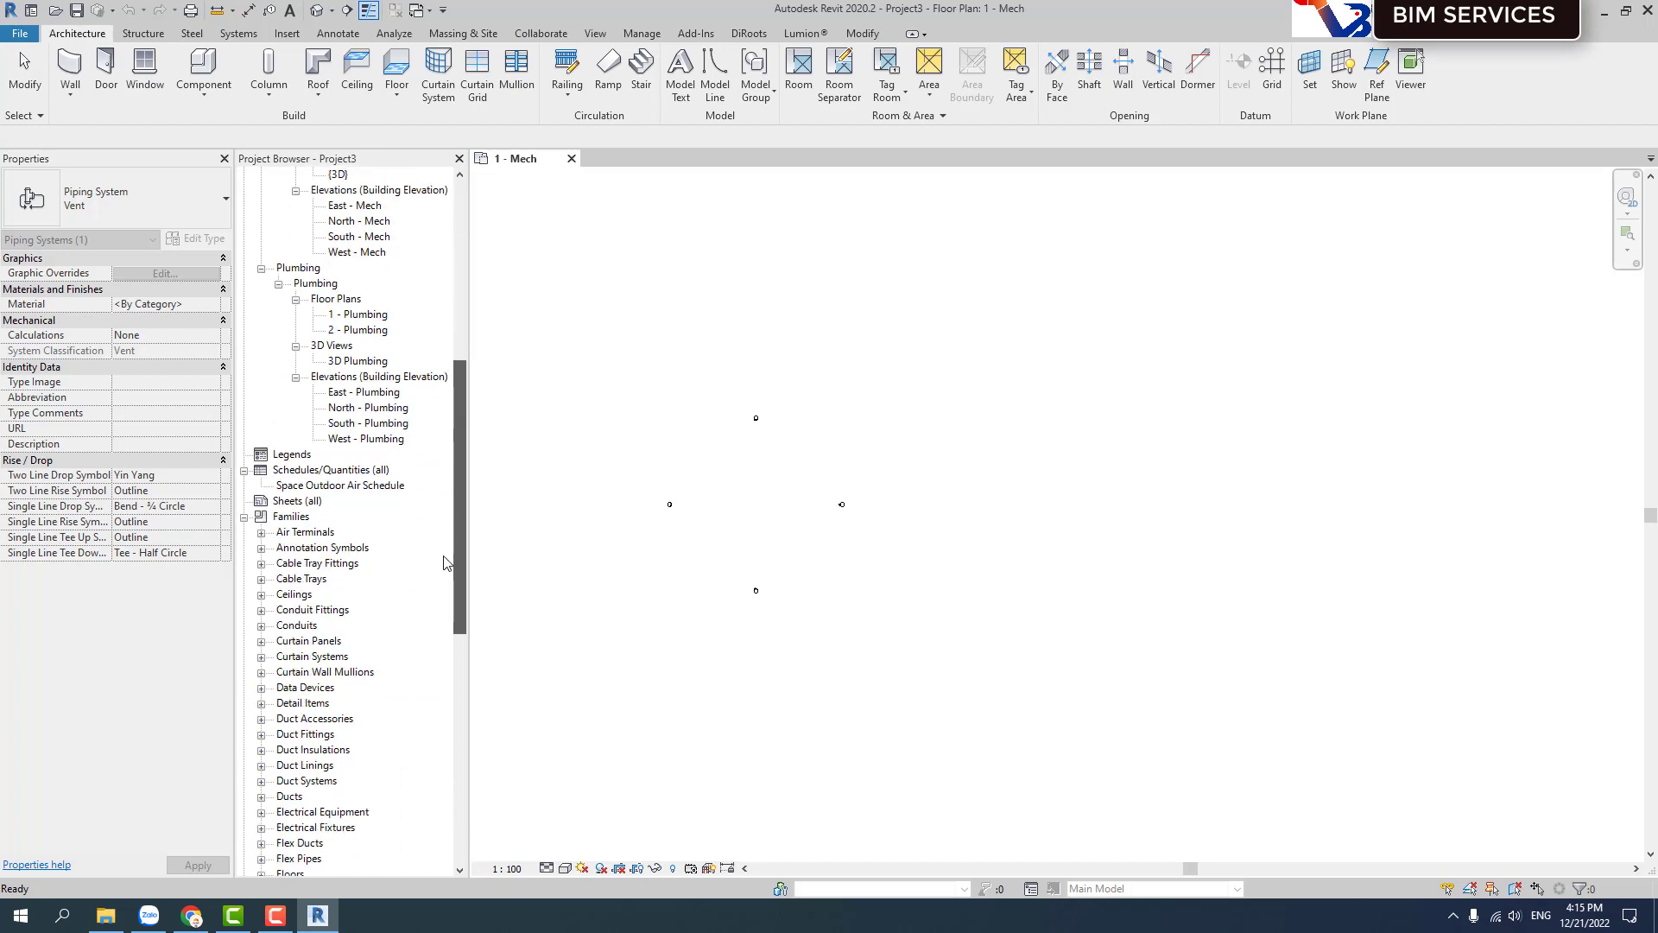
pyautogui.scroll(-2, 448, 610)
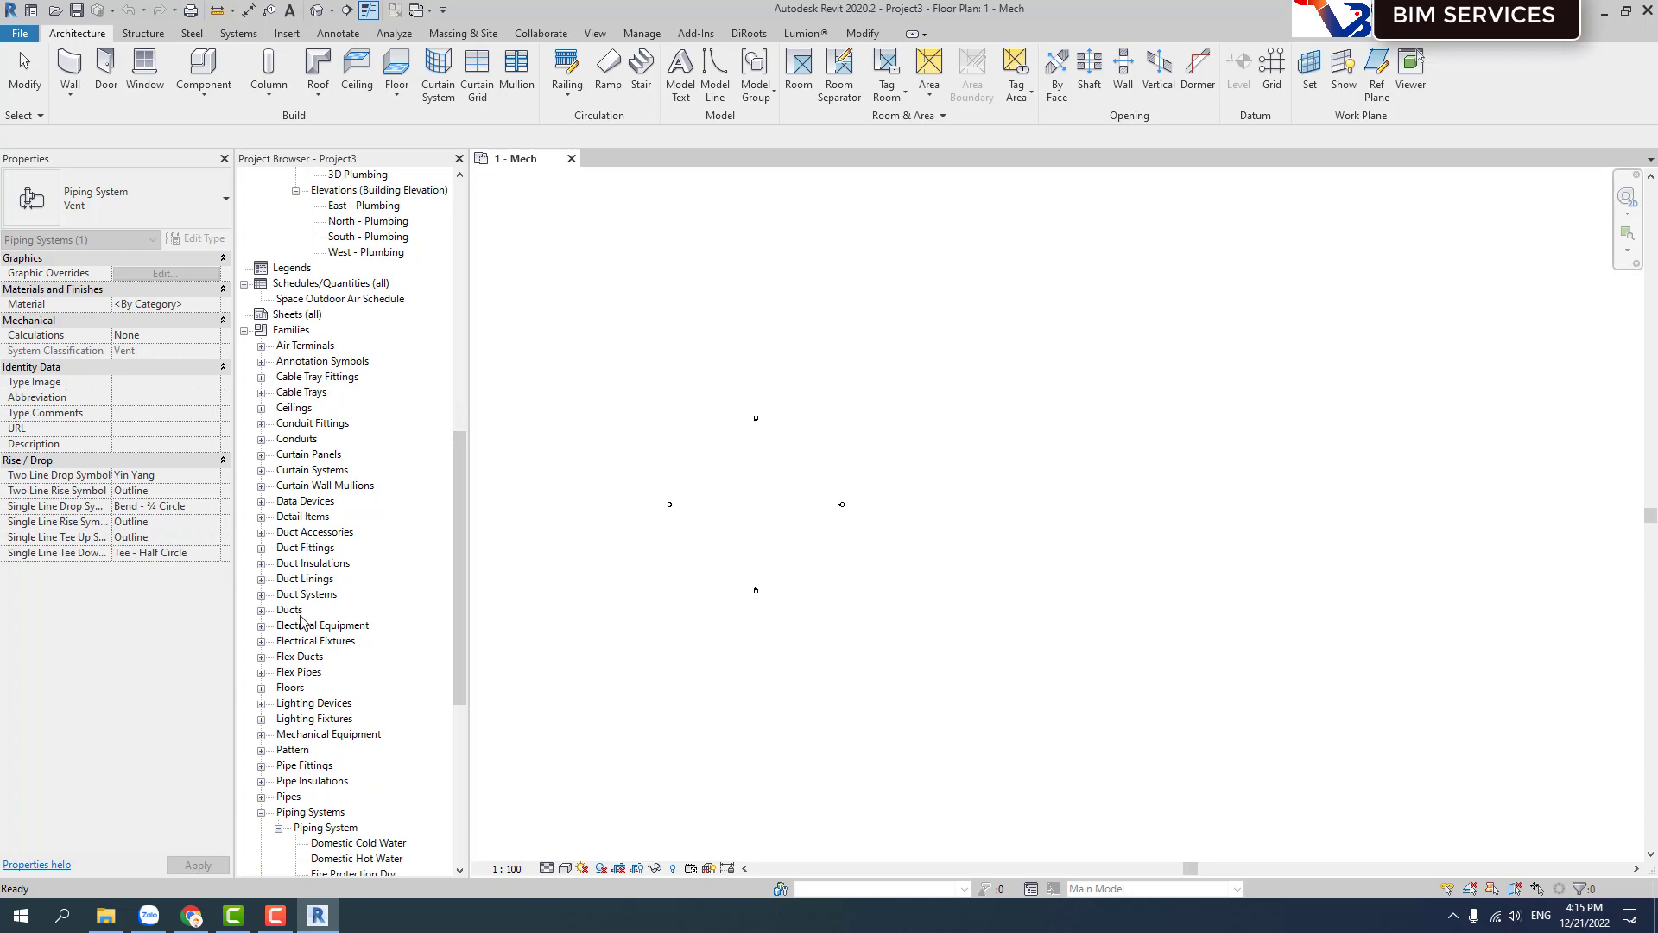
pyautogui.scroll(-2, 373, 582)
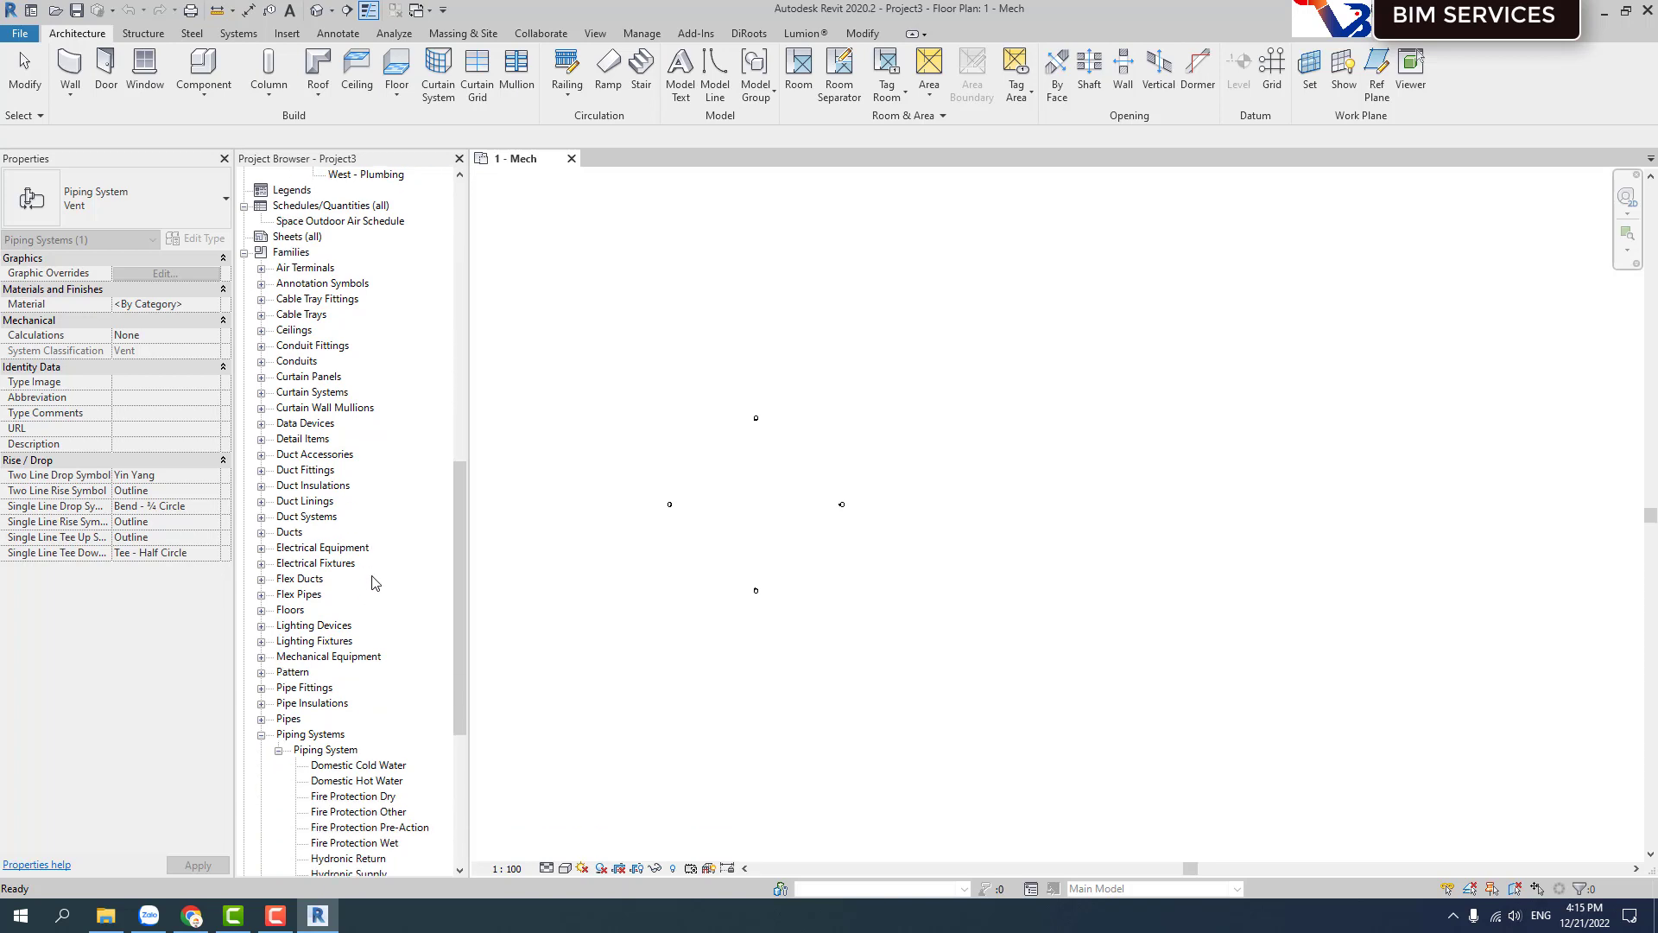
pyautogui.scroll(-2, 373, 582)
pyautogui.scroll(-1, 373, 582)
pyautogui.scroll(-1, 373, 582)
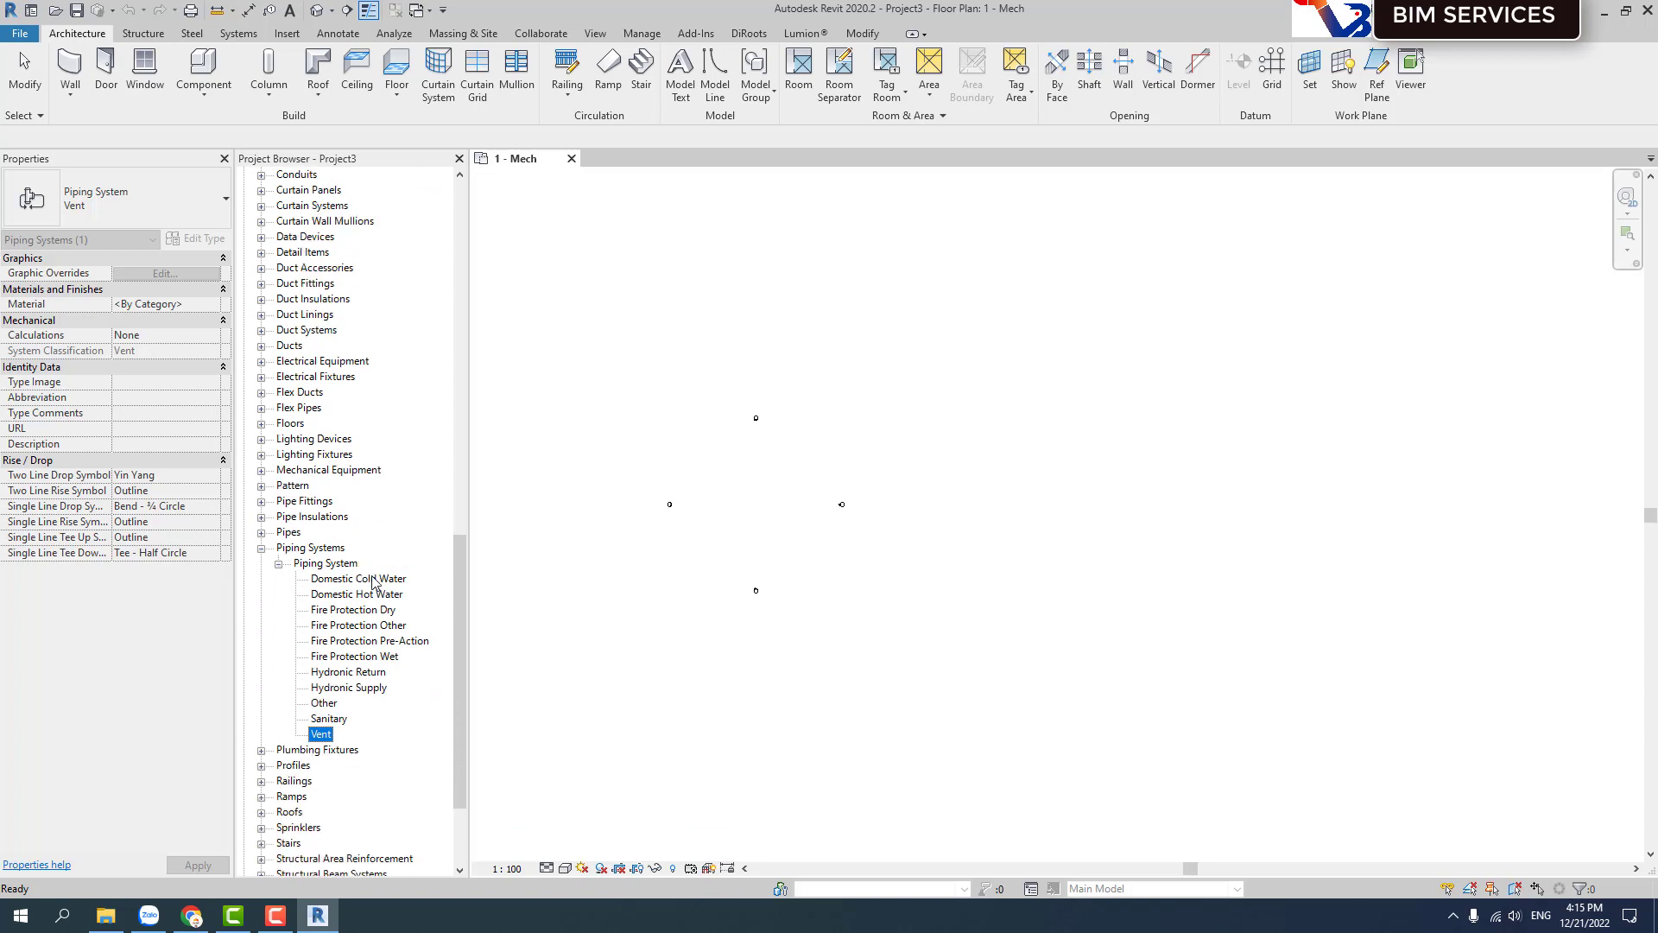
pyautogui.click(350, 579)
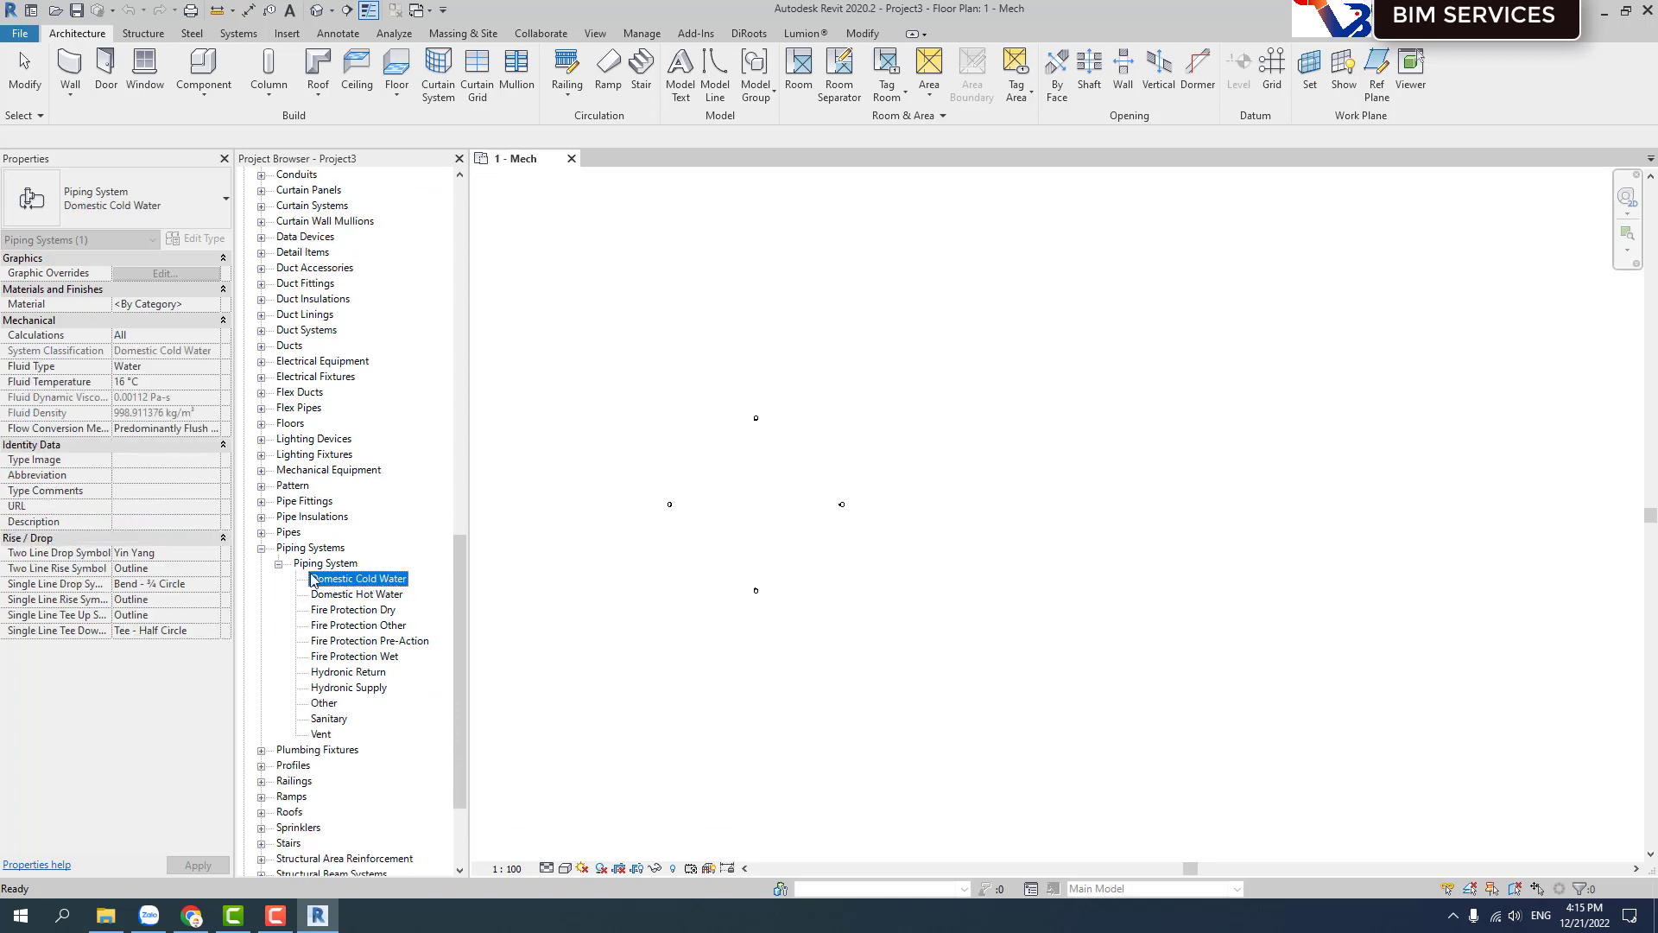
pyautogui.click(341, 624)
pyautogui.click(341, 656)
pyautogui.click(344, 688)
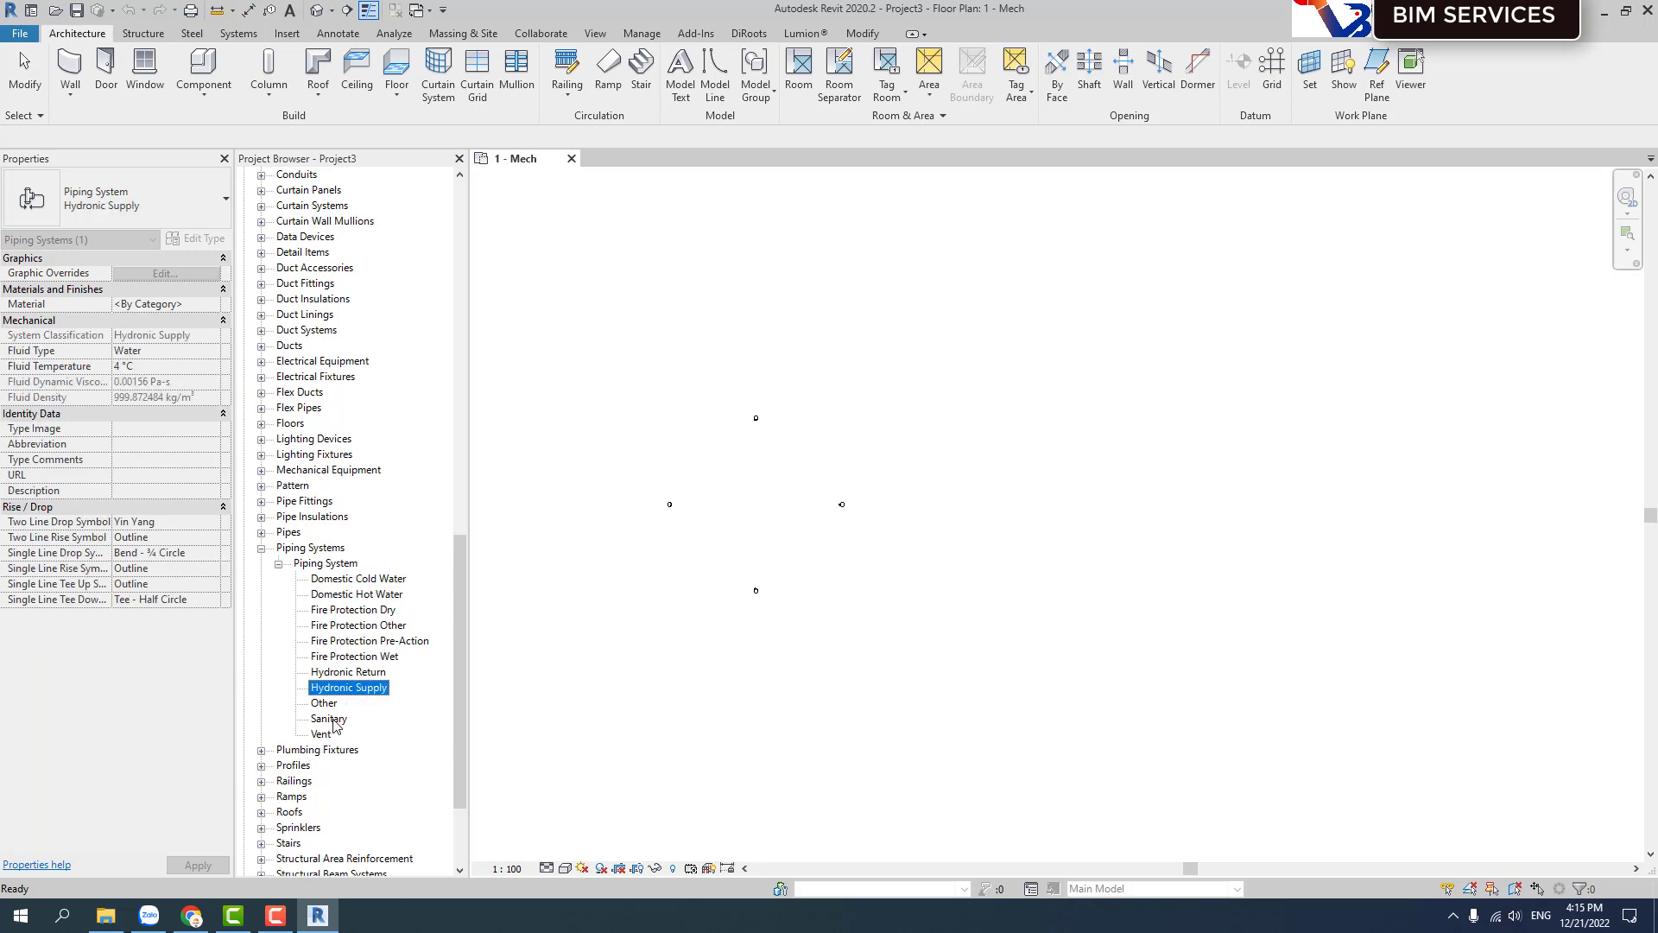
pyautogui.click(333, 733)
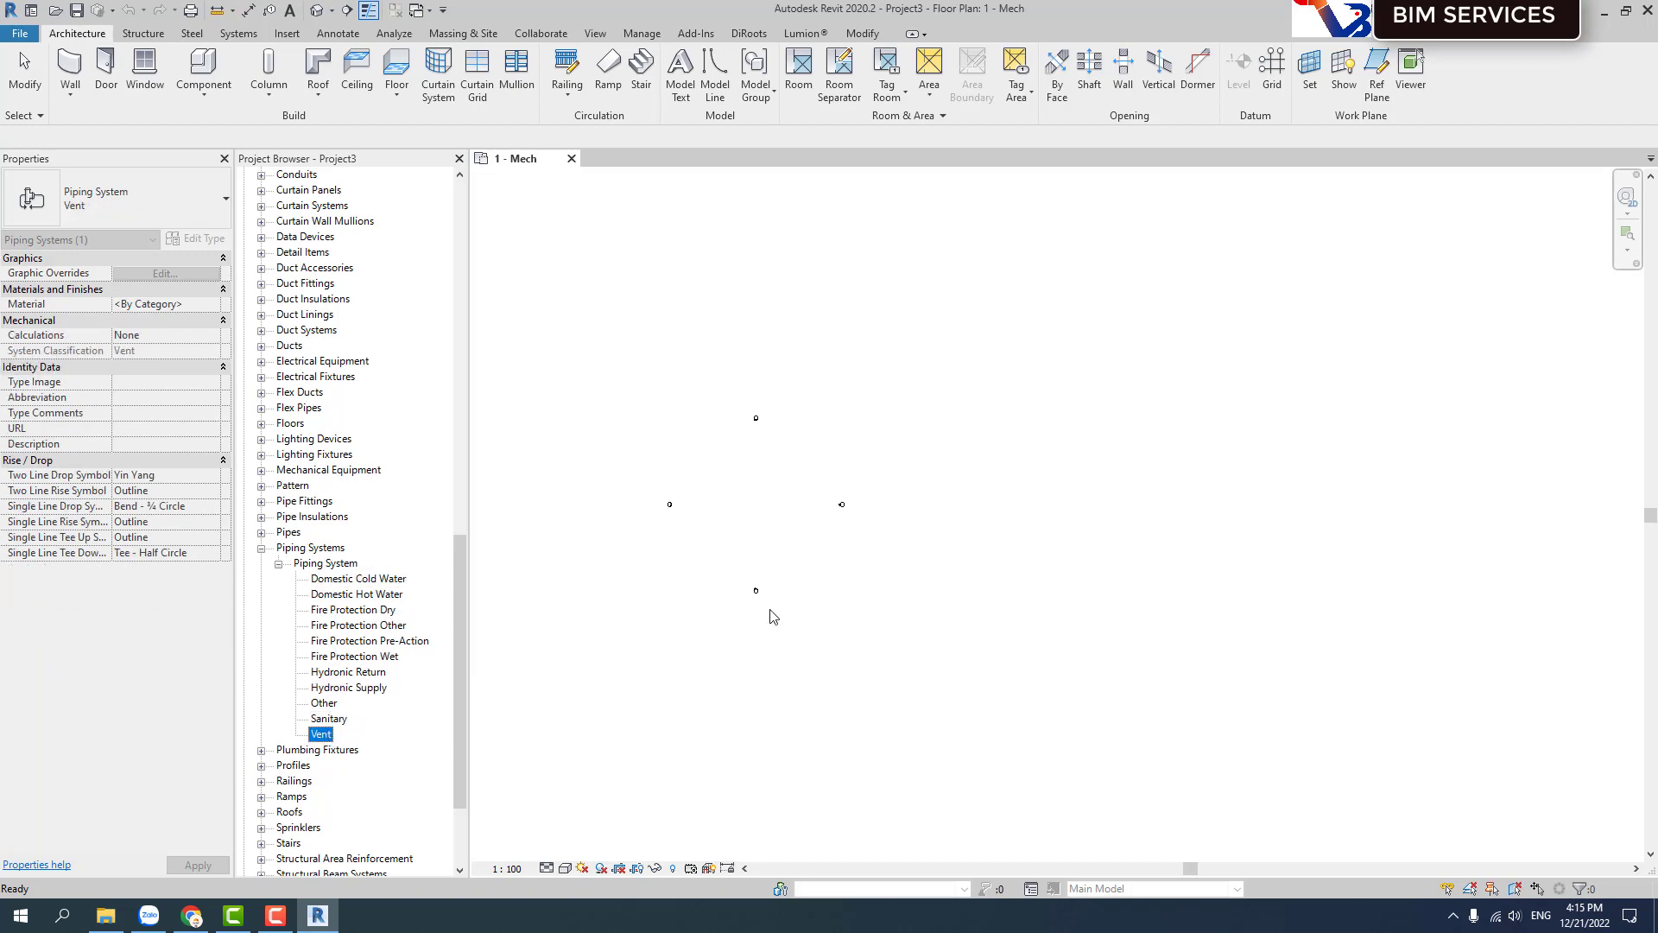
# Show Domestic Cold Water's properties (water at 16 °C) and scroll the browser back to the top.
pyautogui.click(367, 579)
pyautogui.scroll(4, 333, 600)
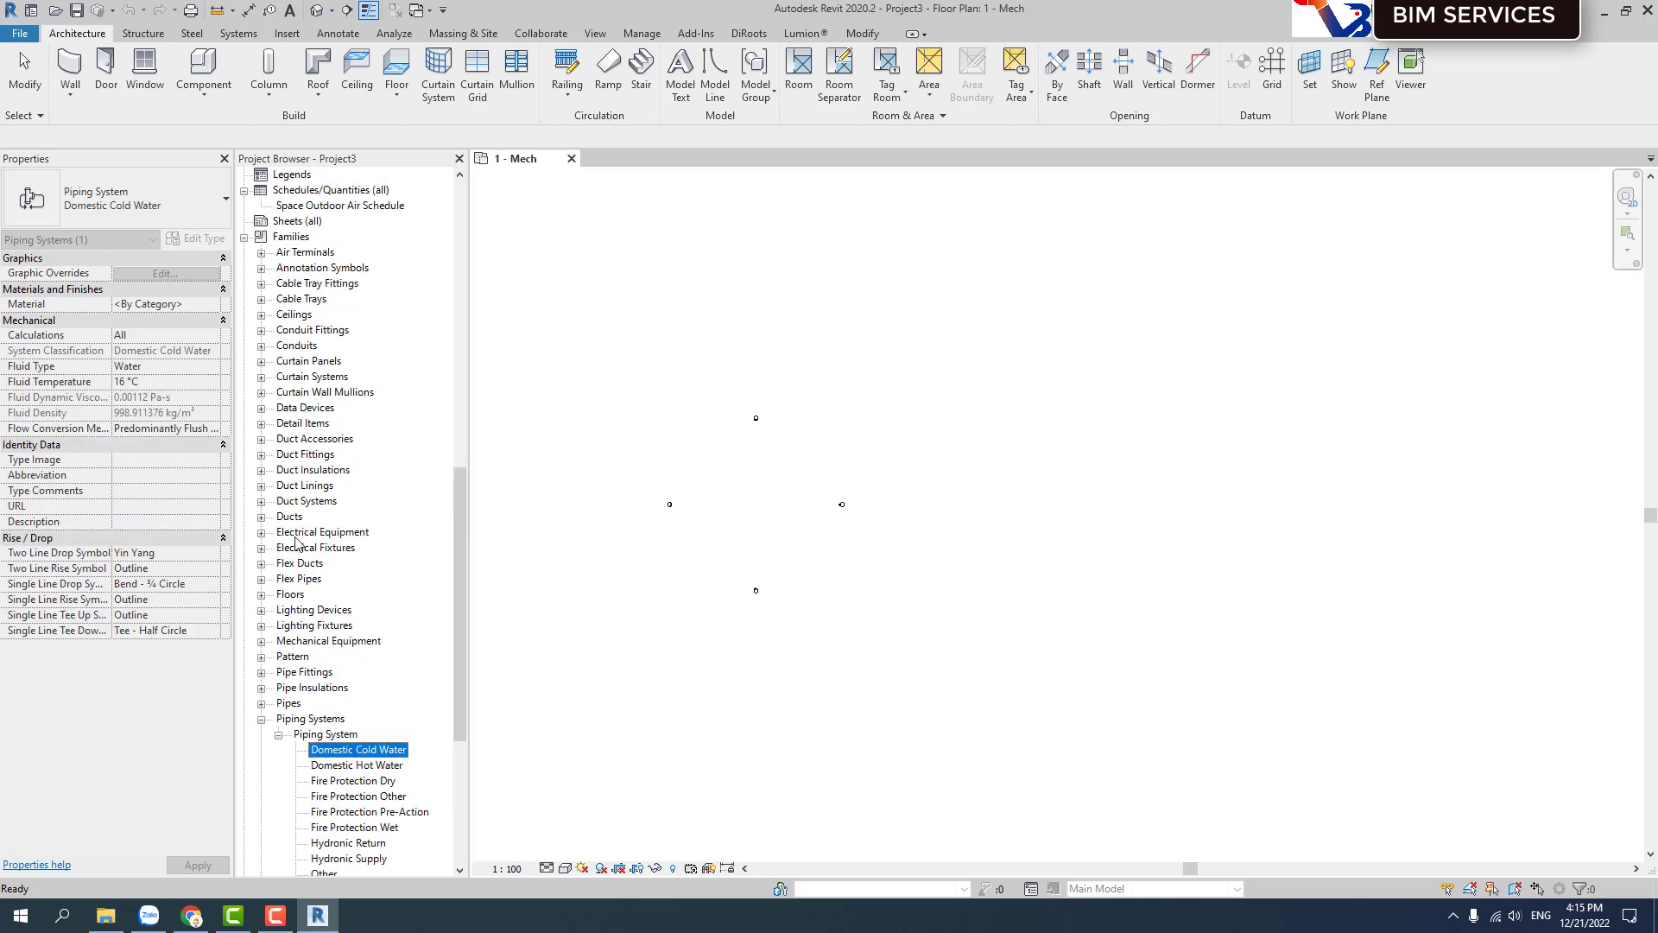
pyautogui.scroll(3, 320, 579)
pyautogui.scroll(5, 295, 551)
pyautogui.scroll(1, 294, 551)
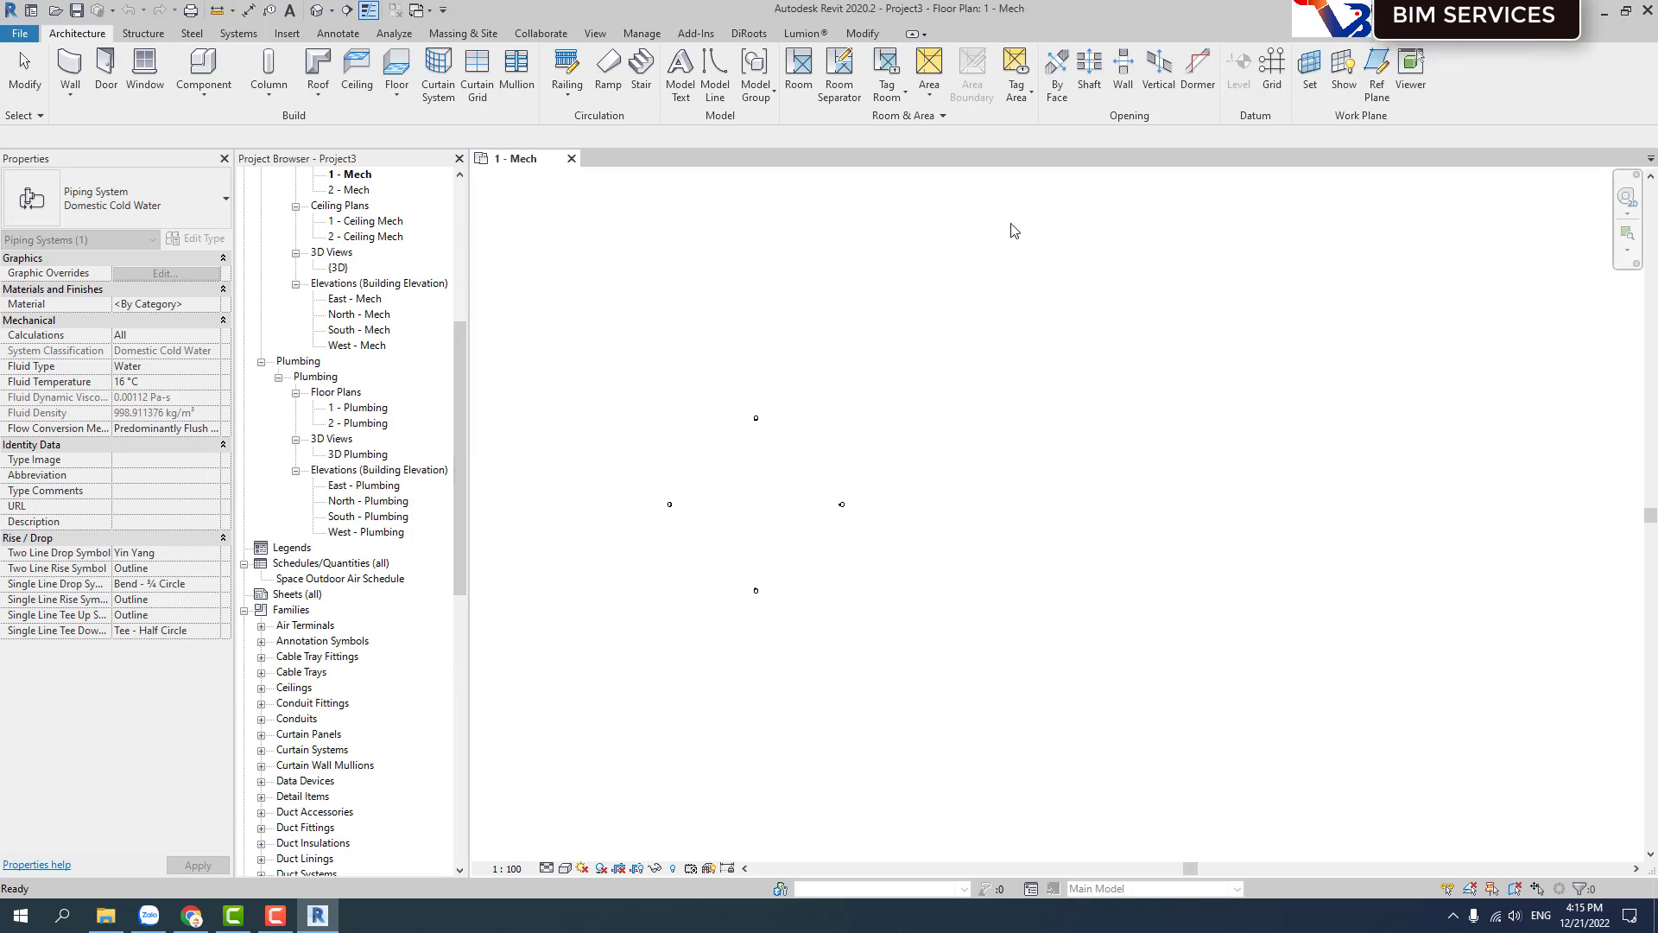
pyautogui.moveTo(457, 402); pyautogui.dragTo(459, 240)
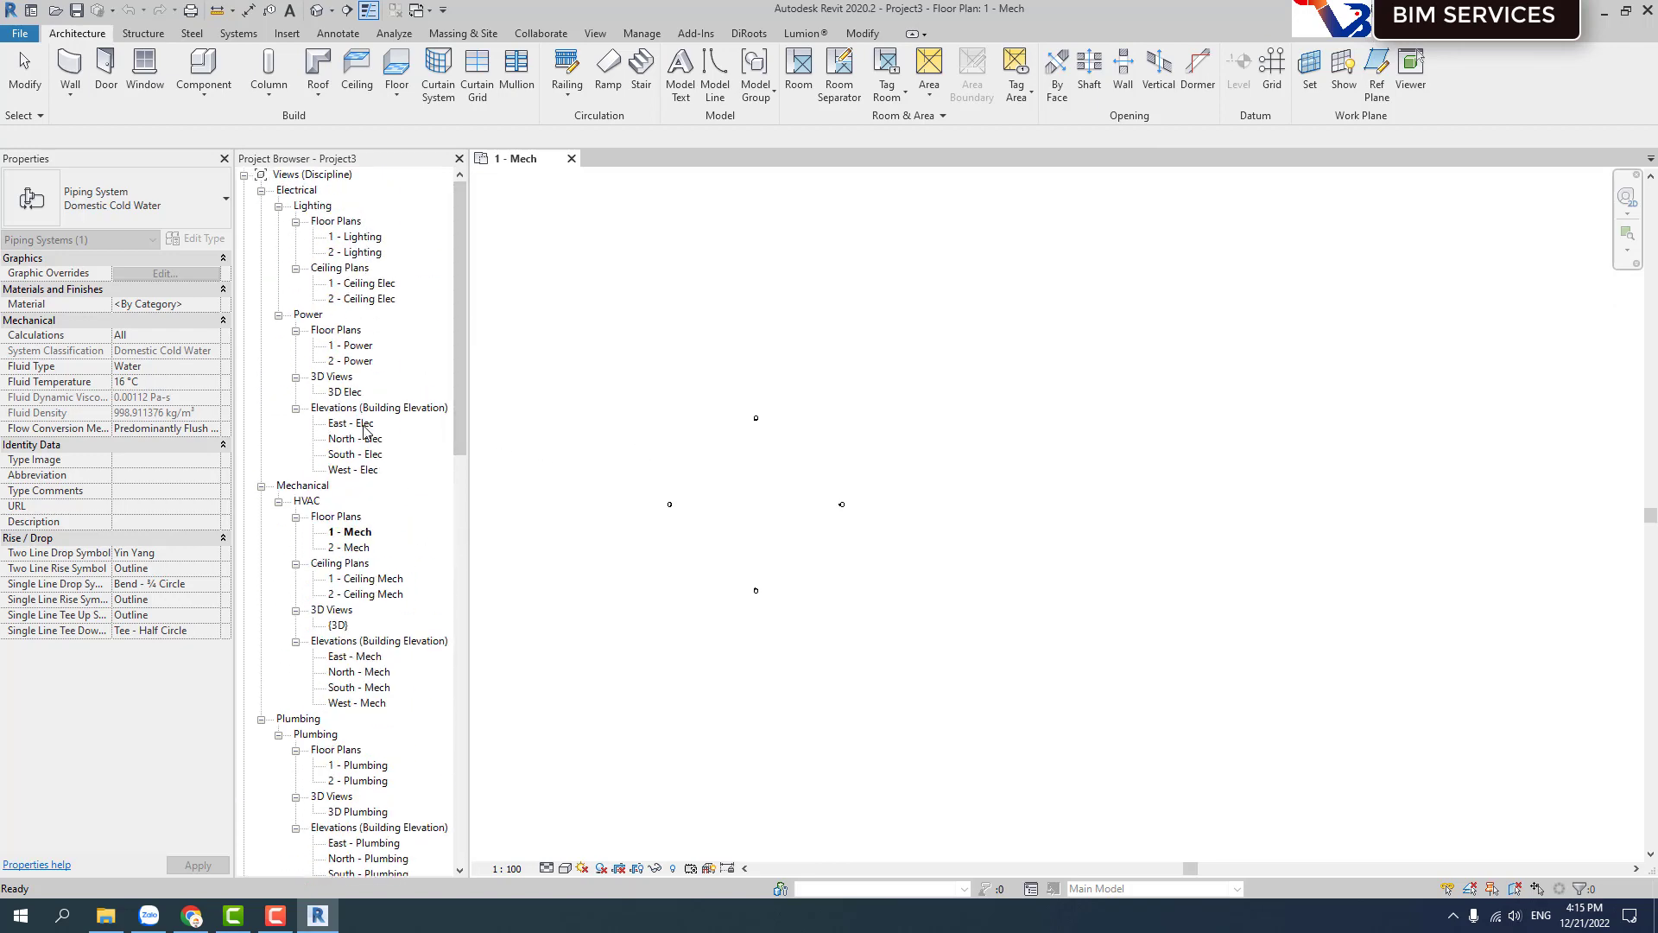
pyautogui.click(291, 195)
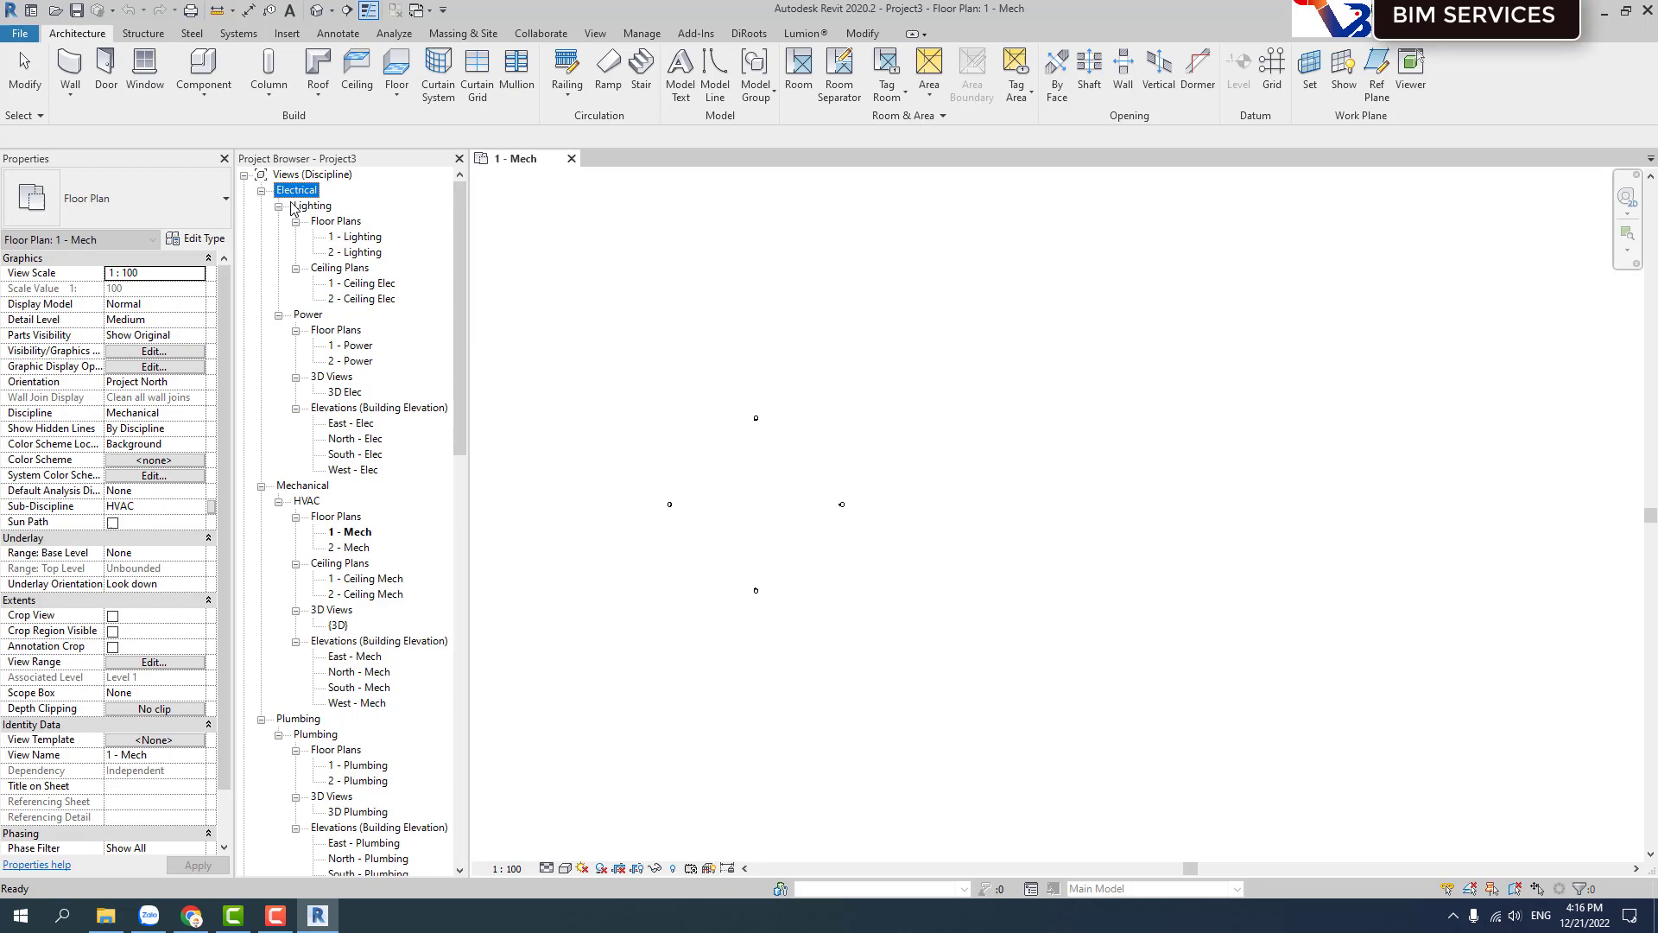
pyautogui.scroll(-2, 338, 477)
pyautogui.click(356, 471)
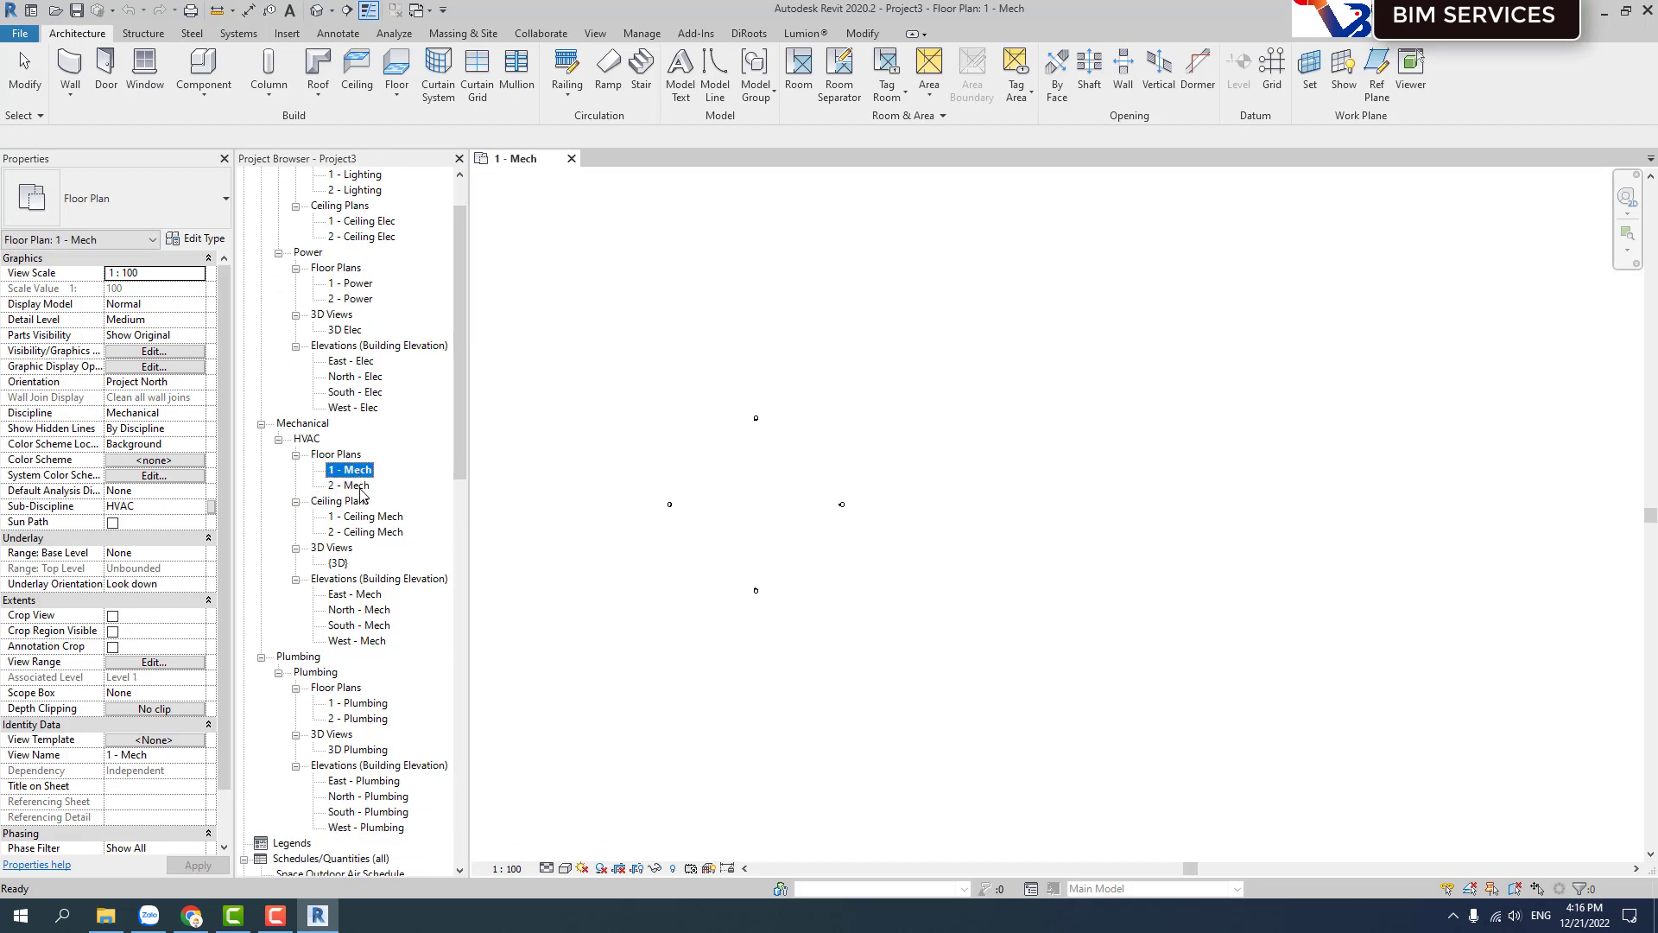
pyautogui.click(360, 487)
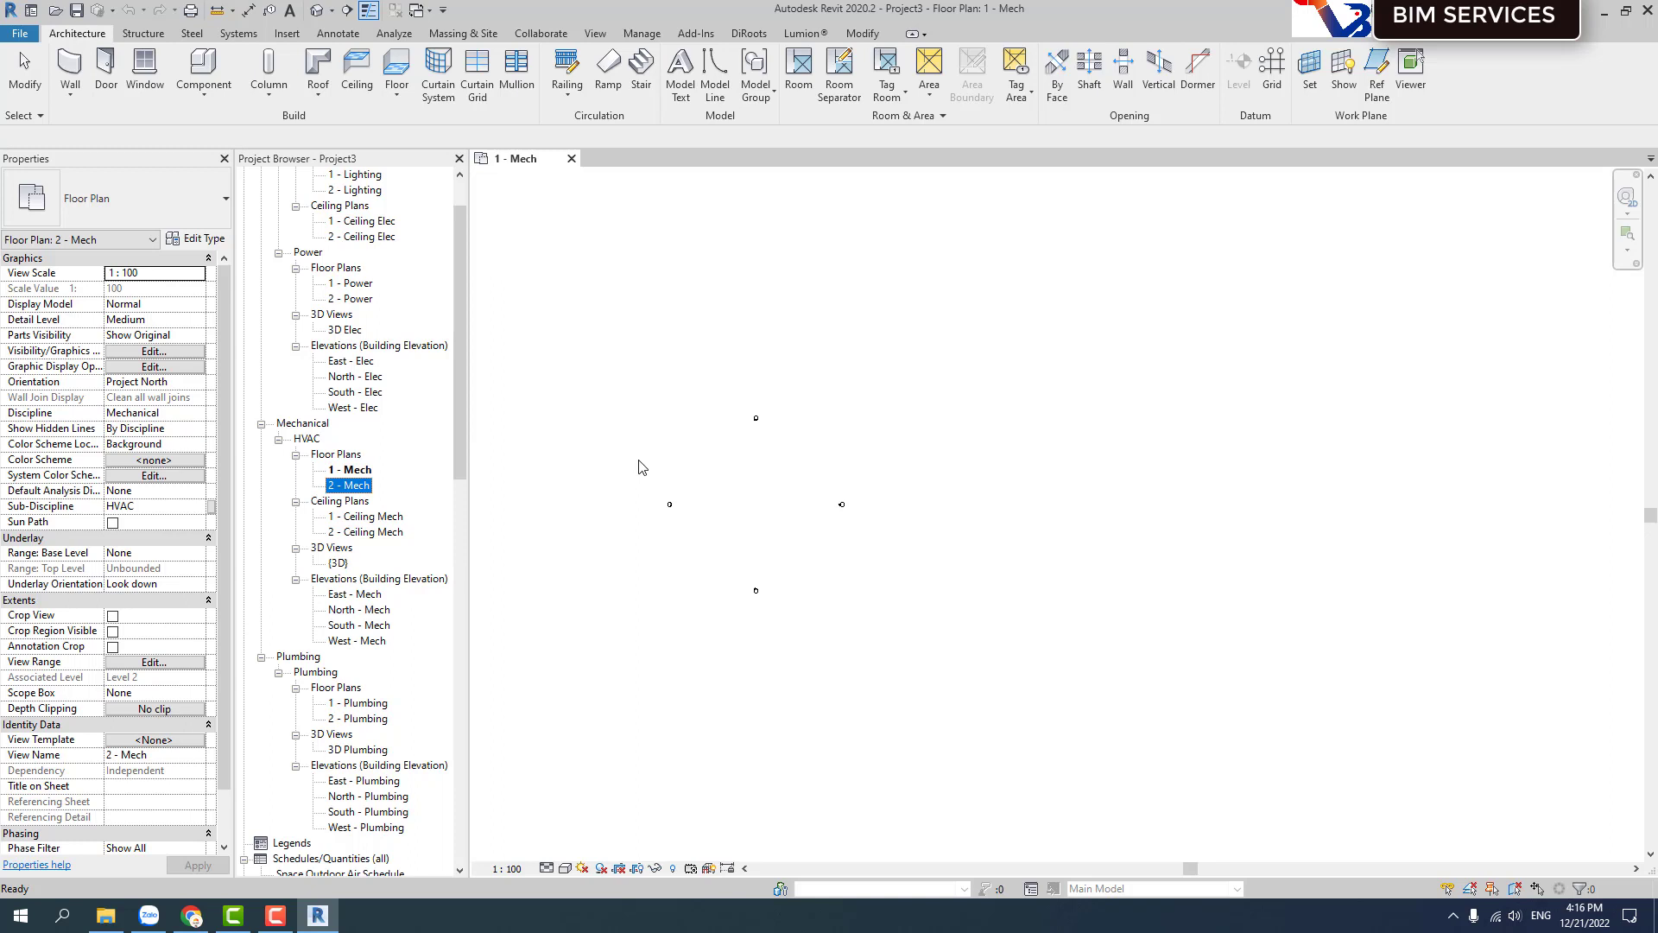
pyautogui.scroll(1, 403, 462)
pyautogui.scroll(1, 402, 467)
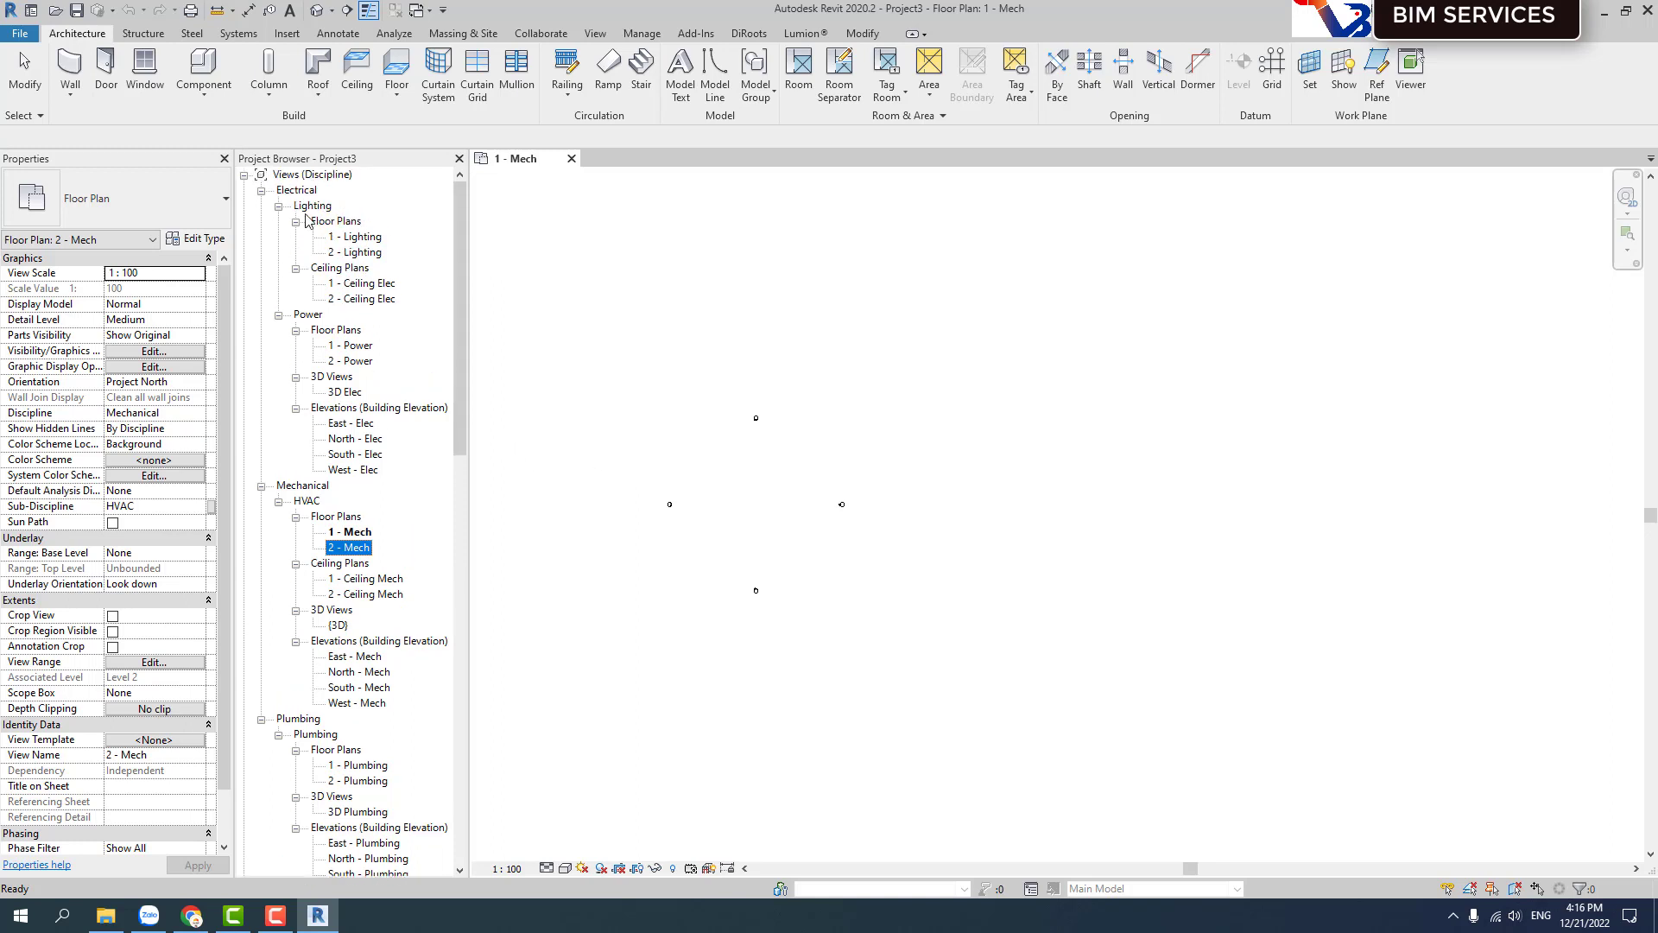
pyautogui.scroll(-1, 316, 561)
pyautogui.scroll(-1, 325, 639)
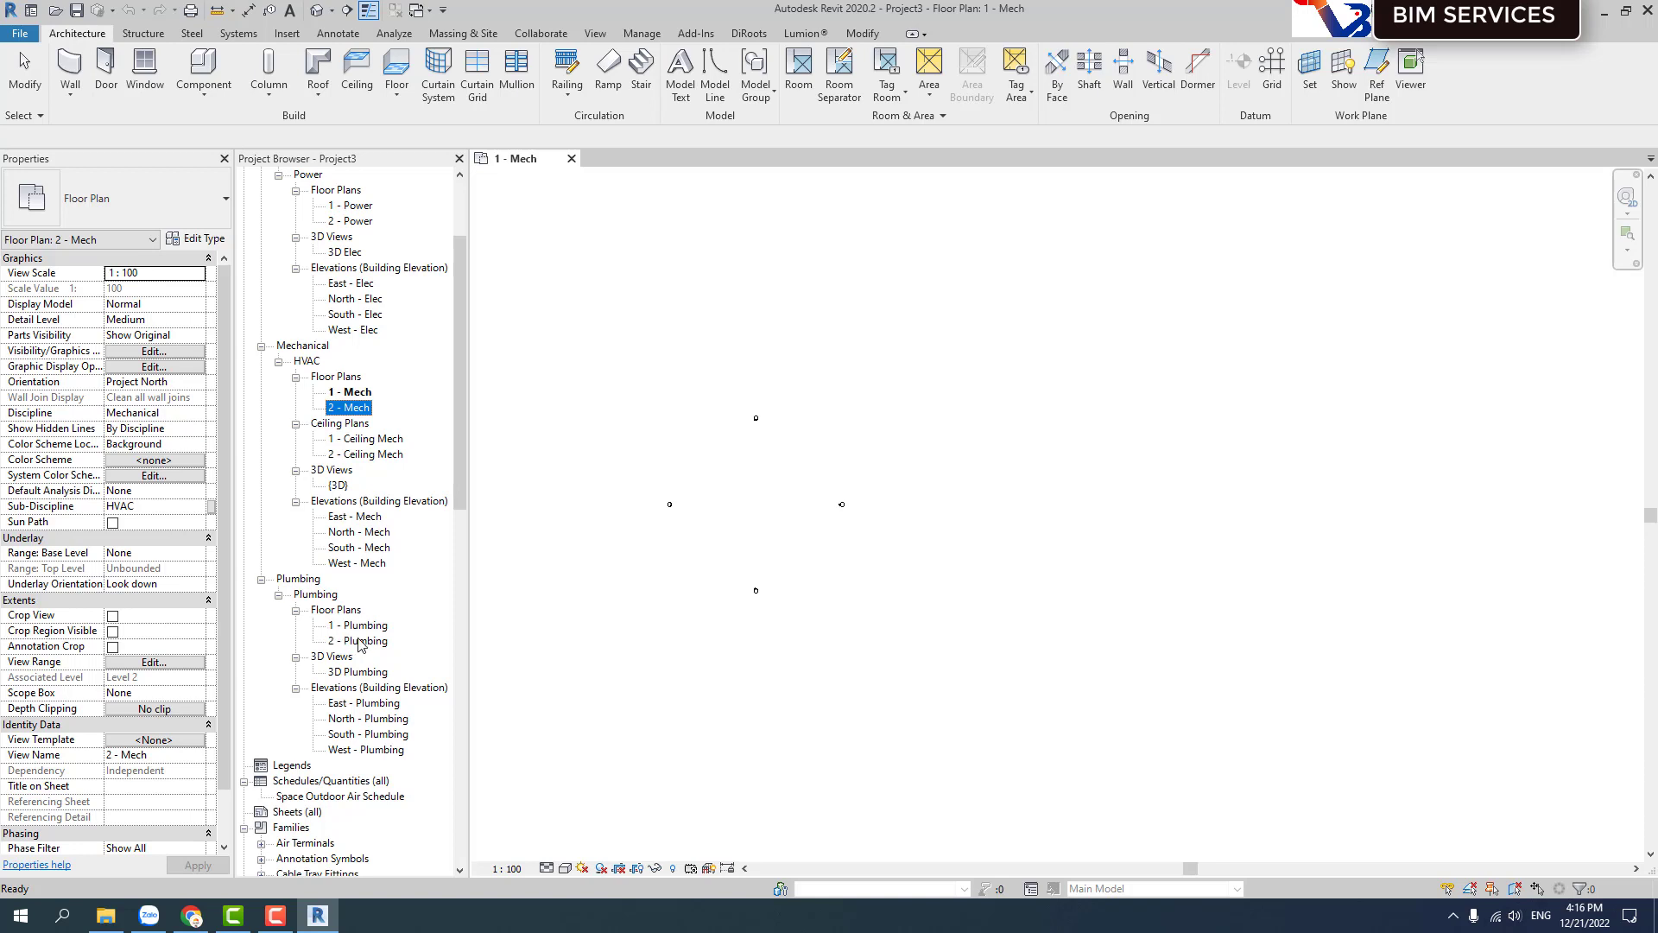
pyautogui.scroll(3, 362, 646)
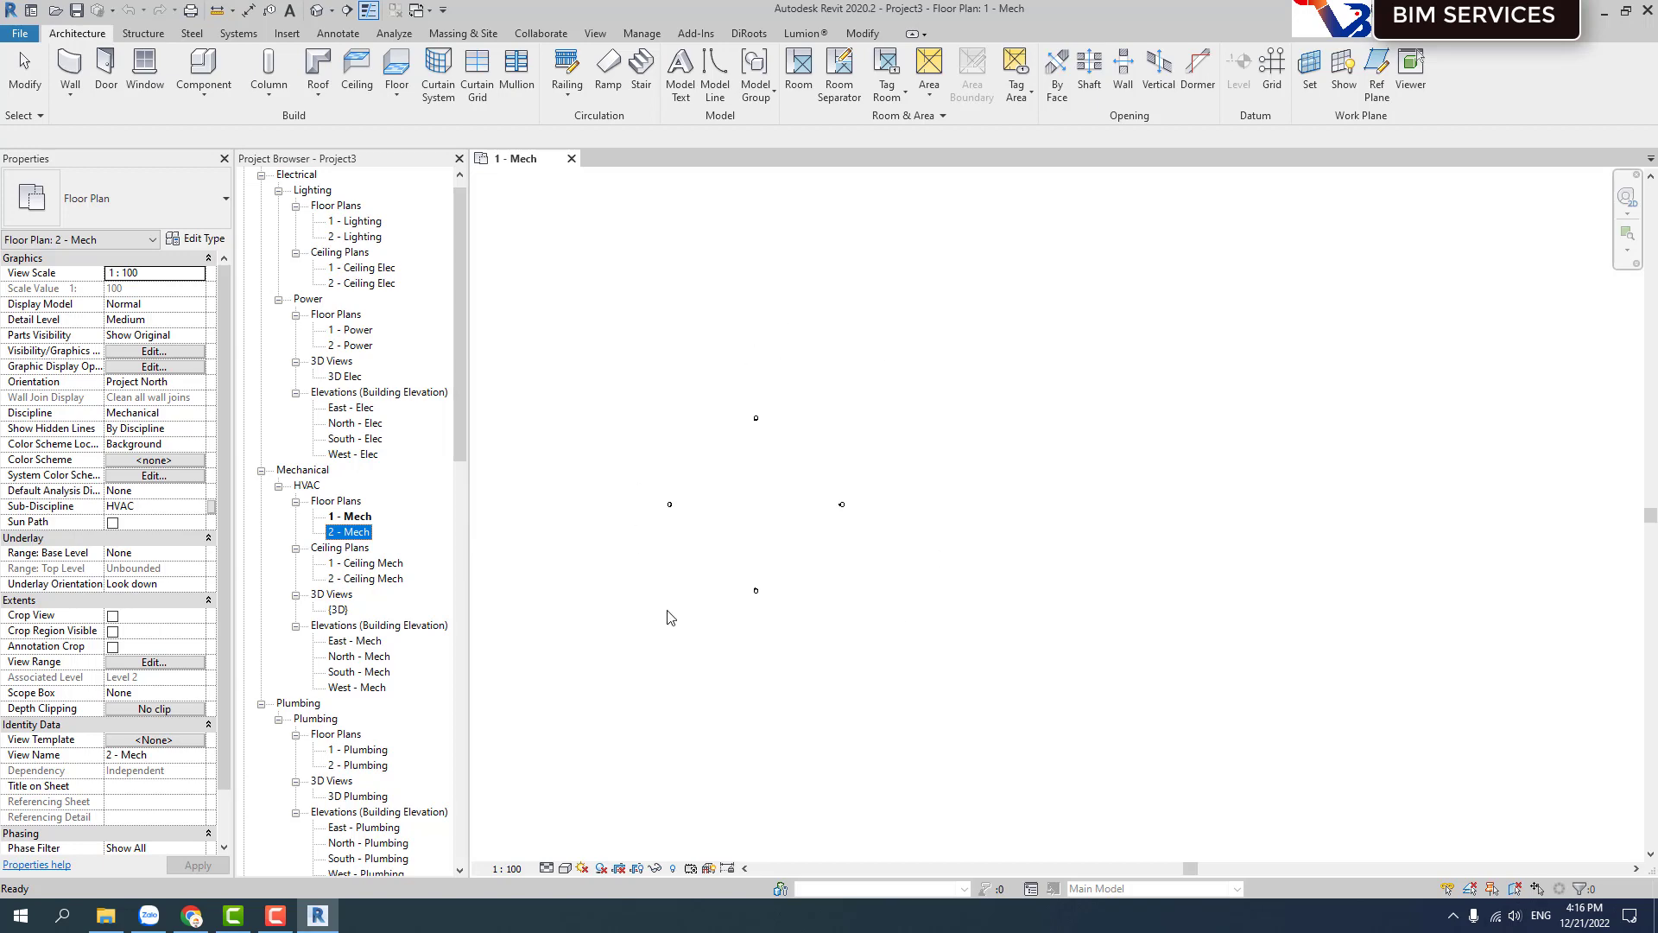
pyautogui.click(724, 391)
pyautogui.moveTo(913, 503); pyautogui.dragTo(955, 516, button='middle')
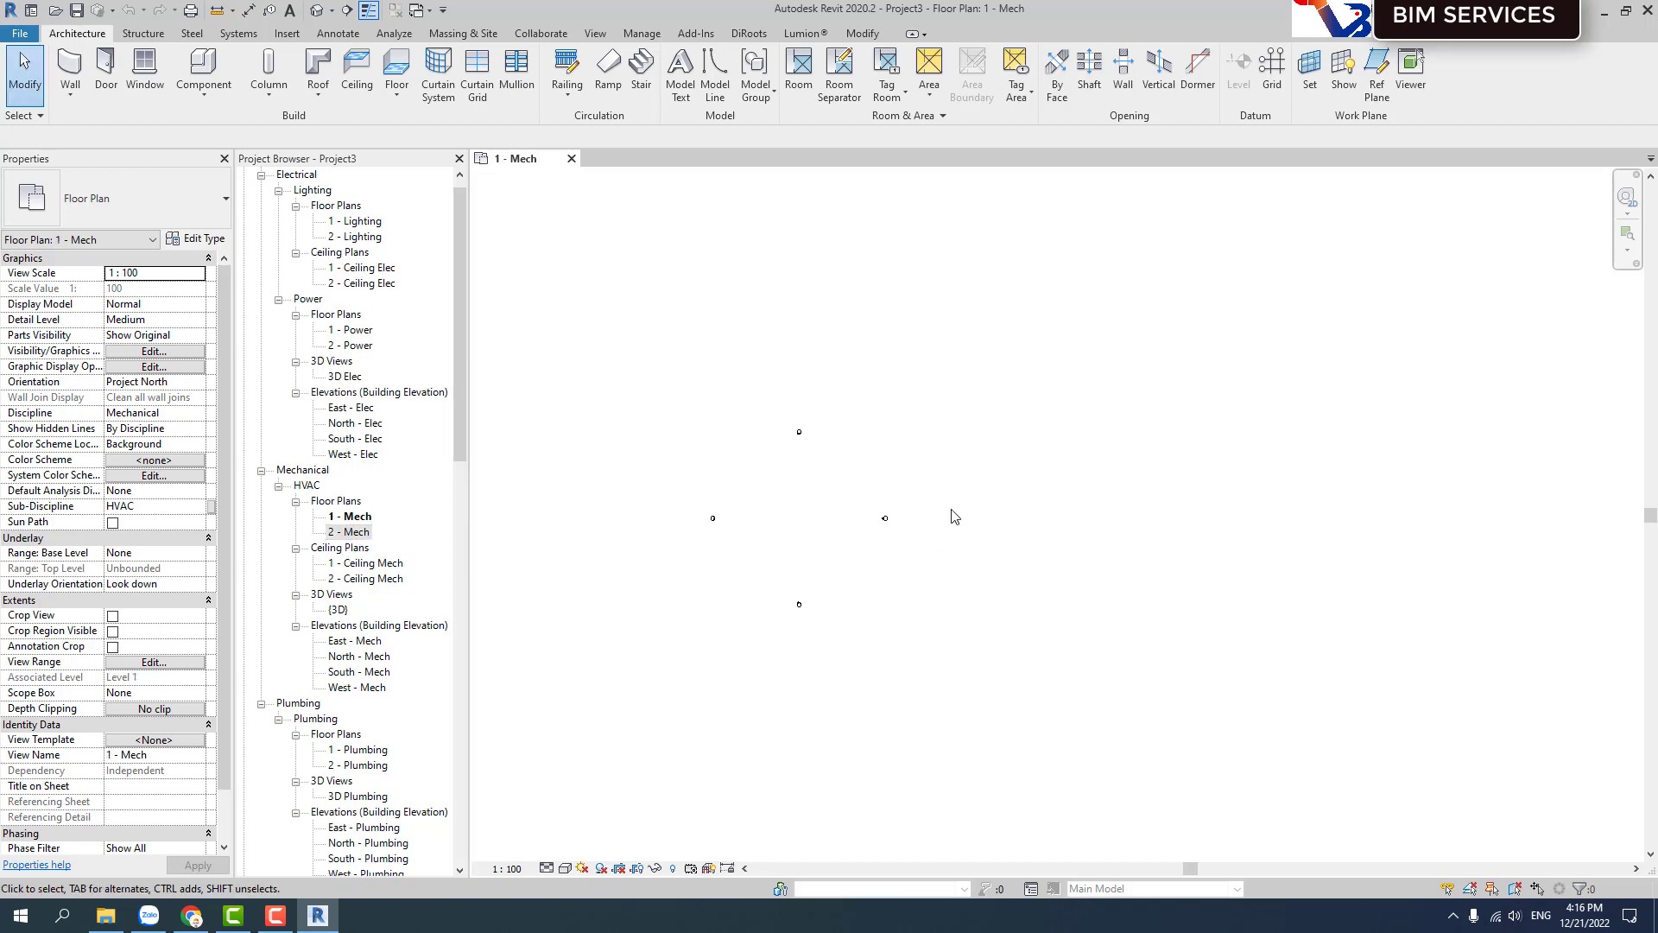
pyautogui.moveTo(465, 428); pyautogui.dragTo(462, 399)
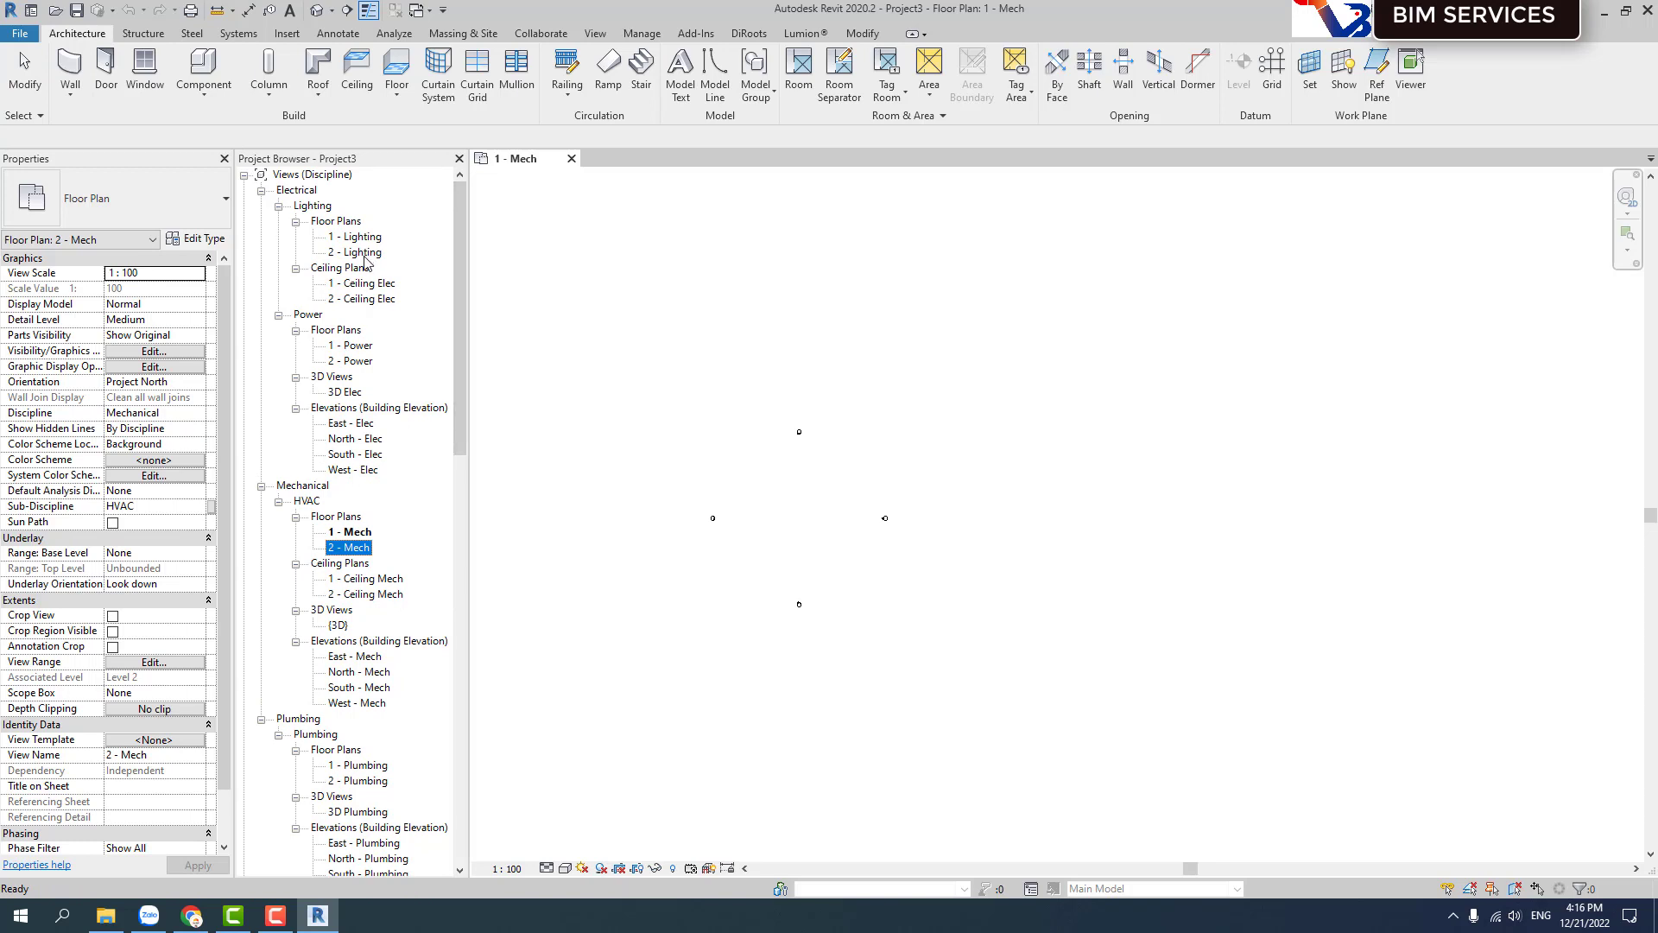
pyautogui.scroll(-1, 345, 419)
pyautogui.click(302, 425)
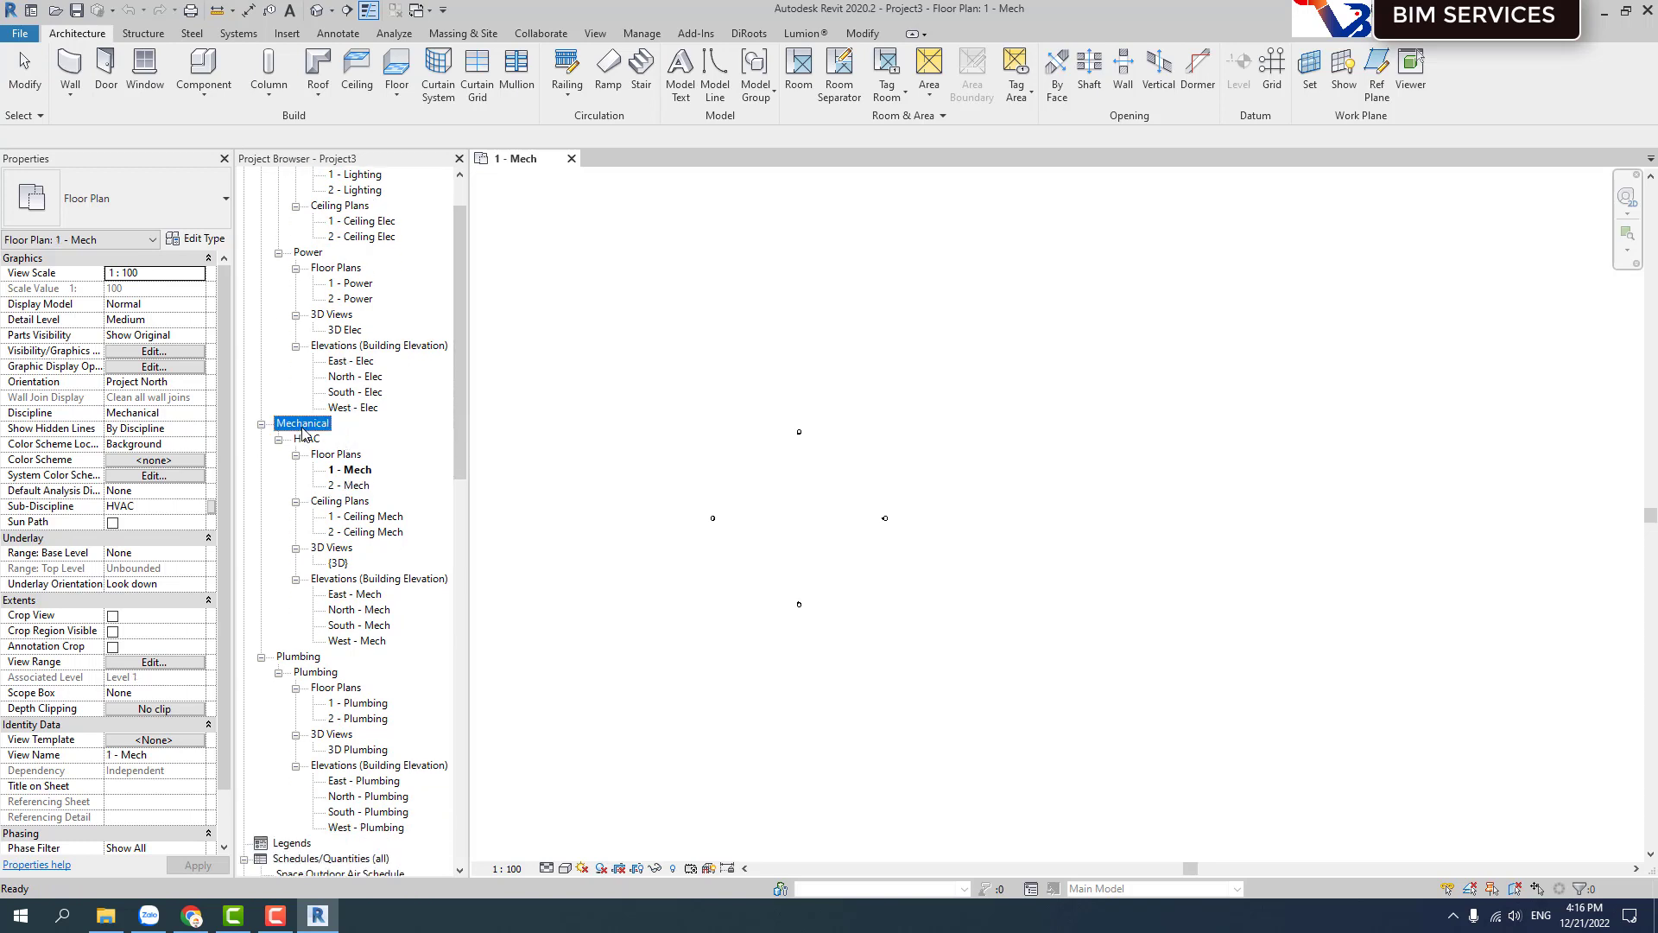
pyautogui.click(338, 457)
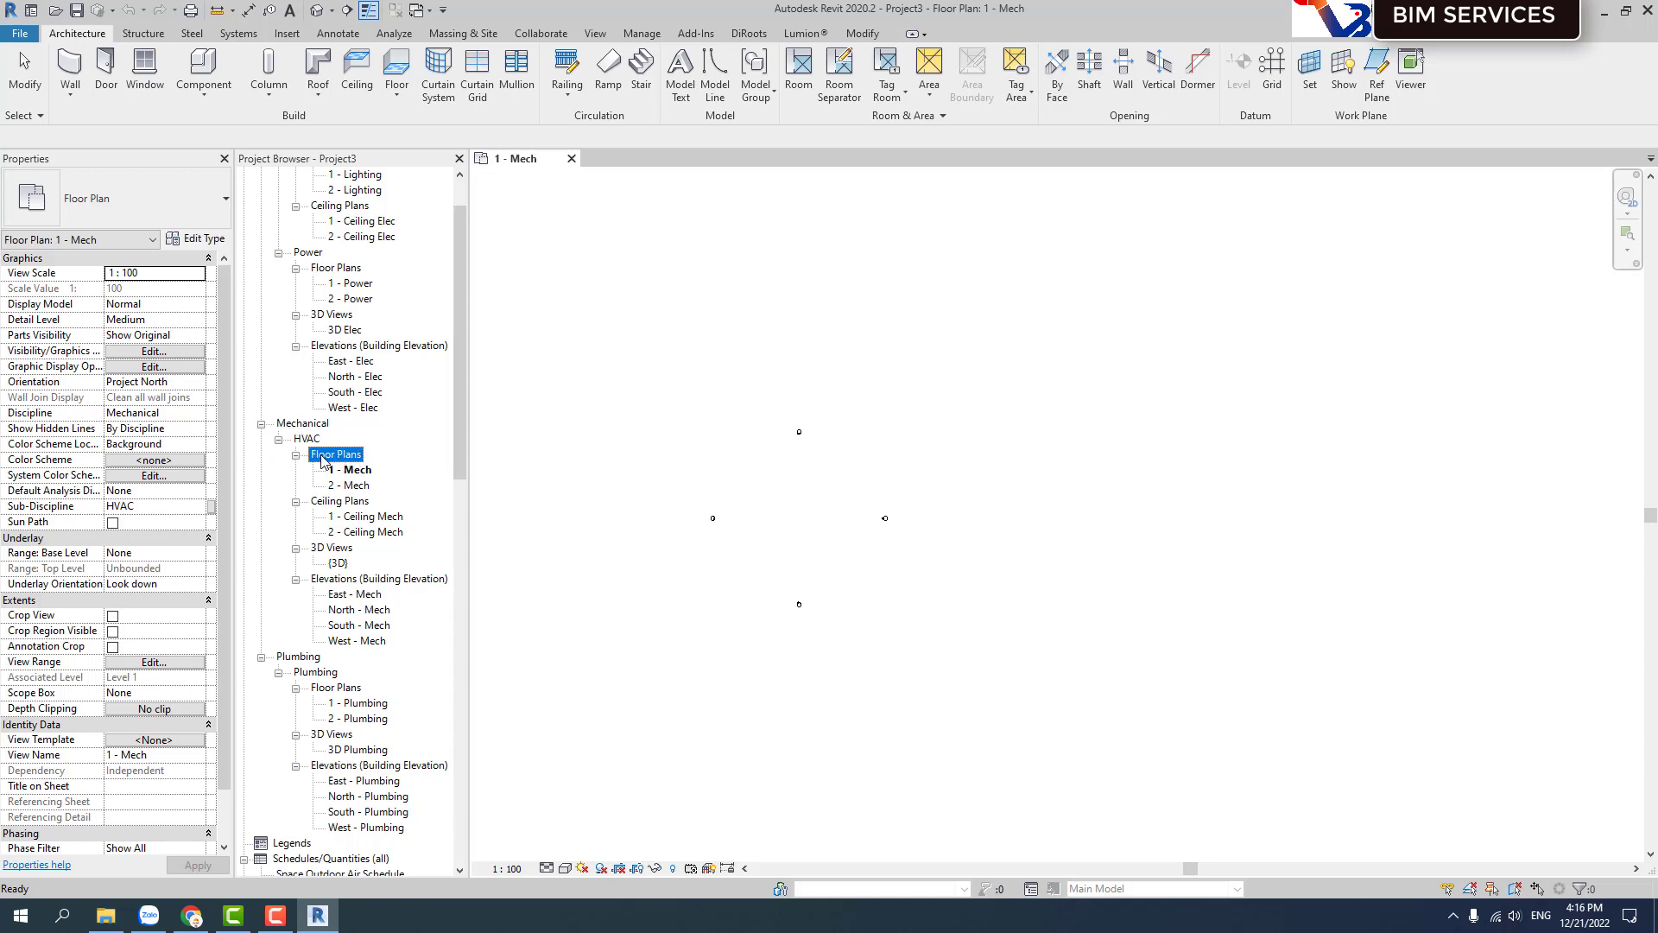
pyautogui.click(343, 504)
pyautogui.click(329, 553)
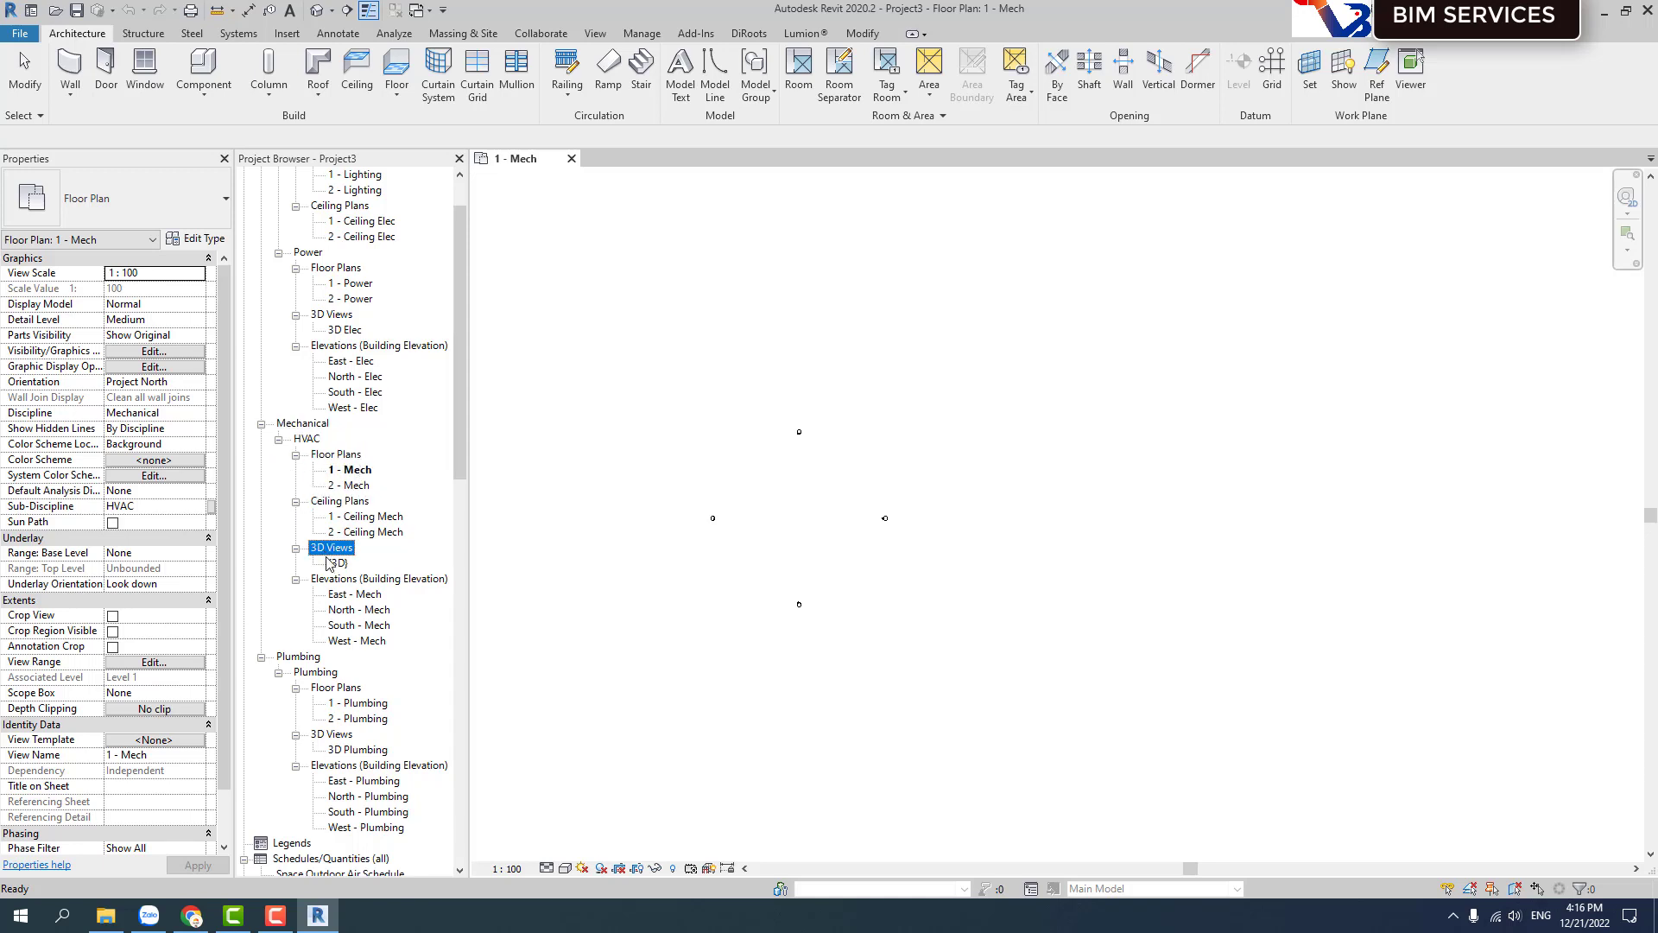
pyautogui.click(335, 580)
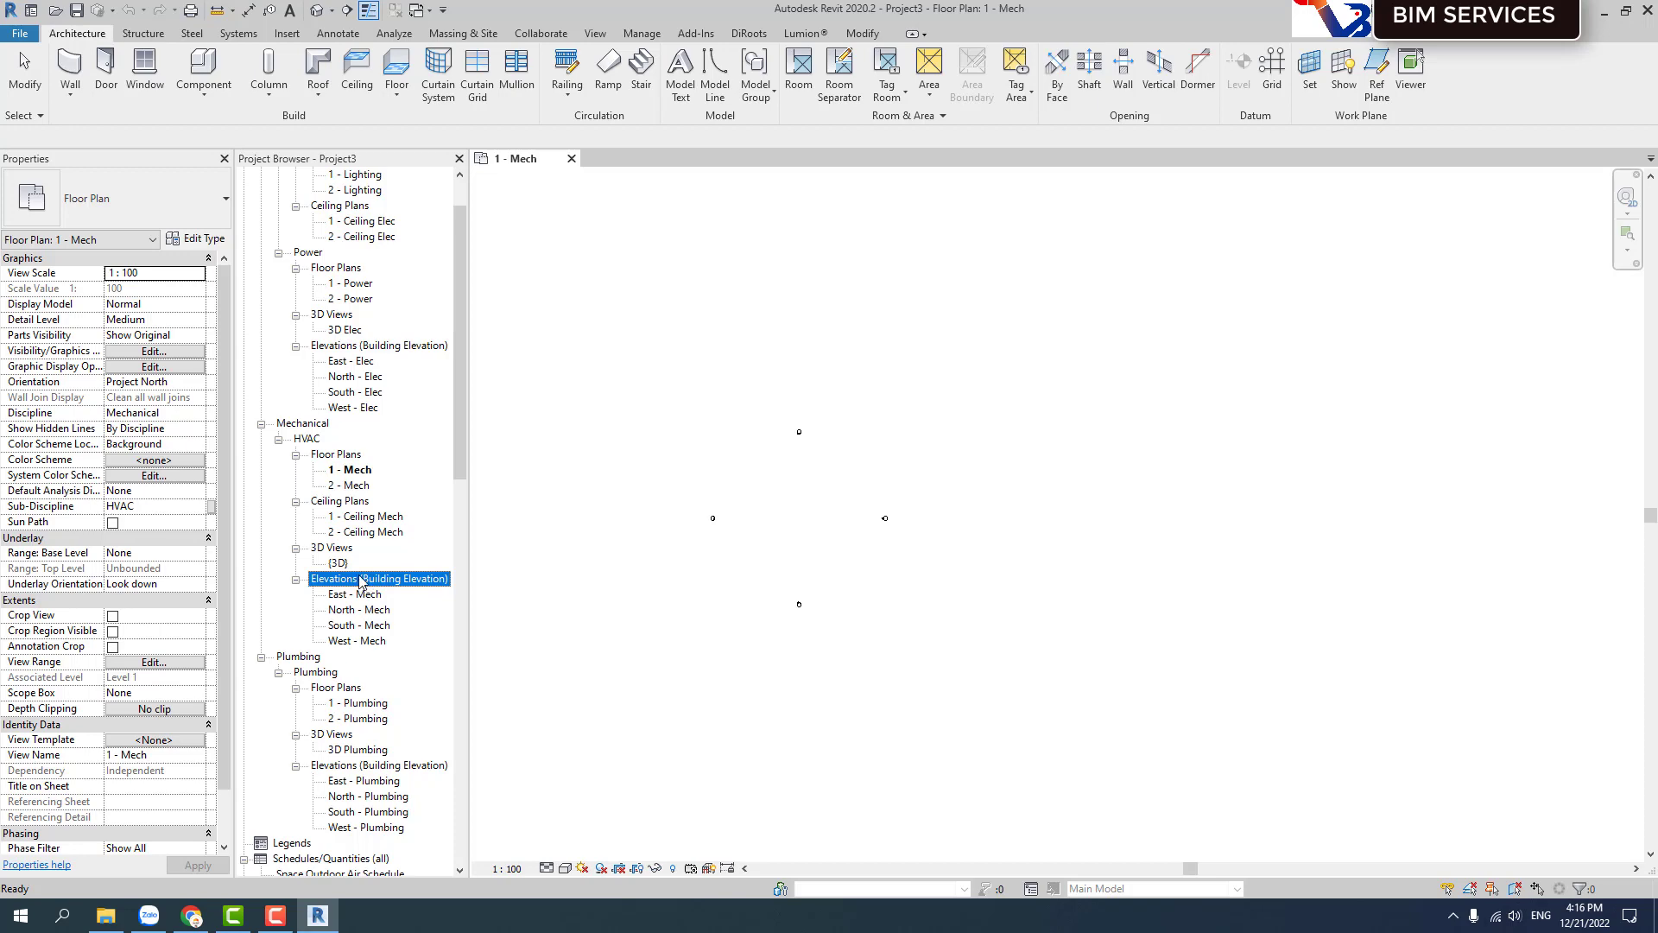
pyautogui.click(349, 473)
pyautogui.scroll(2, 786, 550)
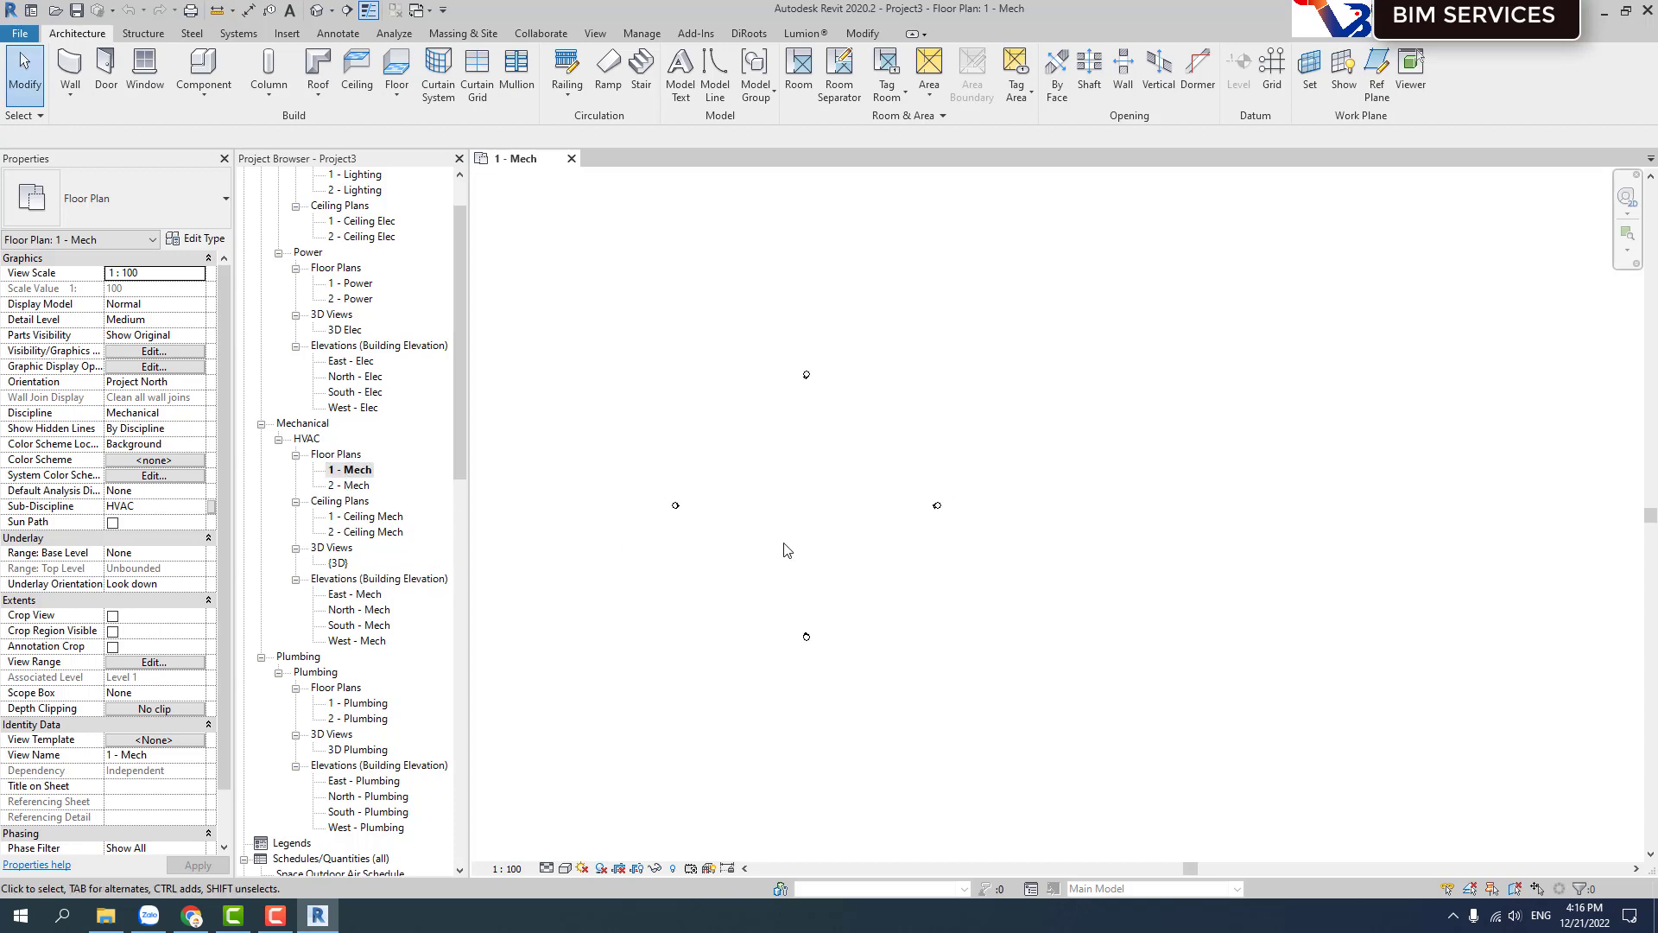
pyautogui.click(143, 35)
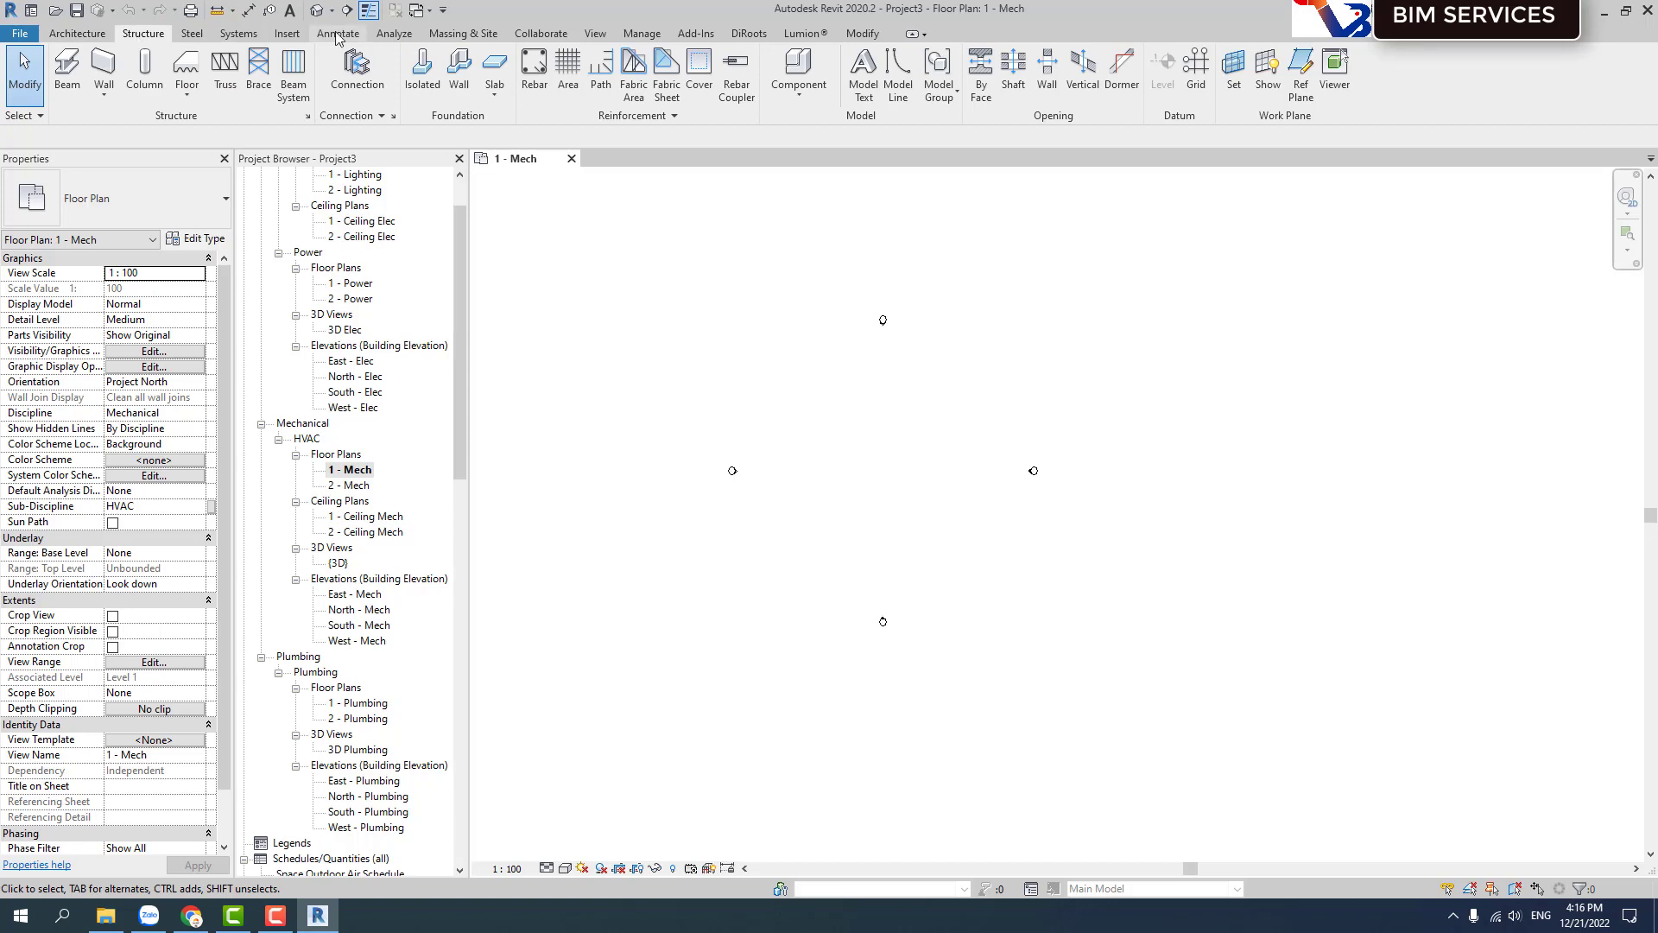
# Start a rectangular duct with its bottom elevation set to 1000.
pyautogui.click(238, 32)
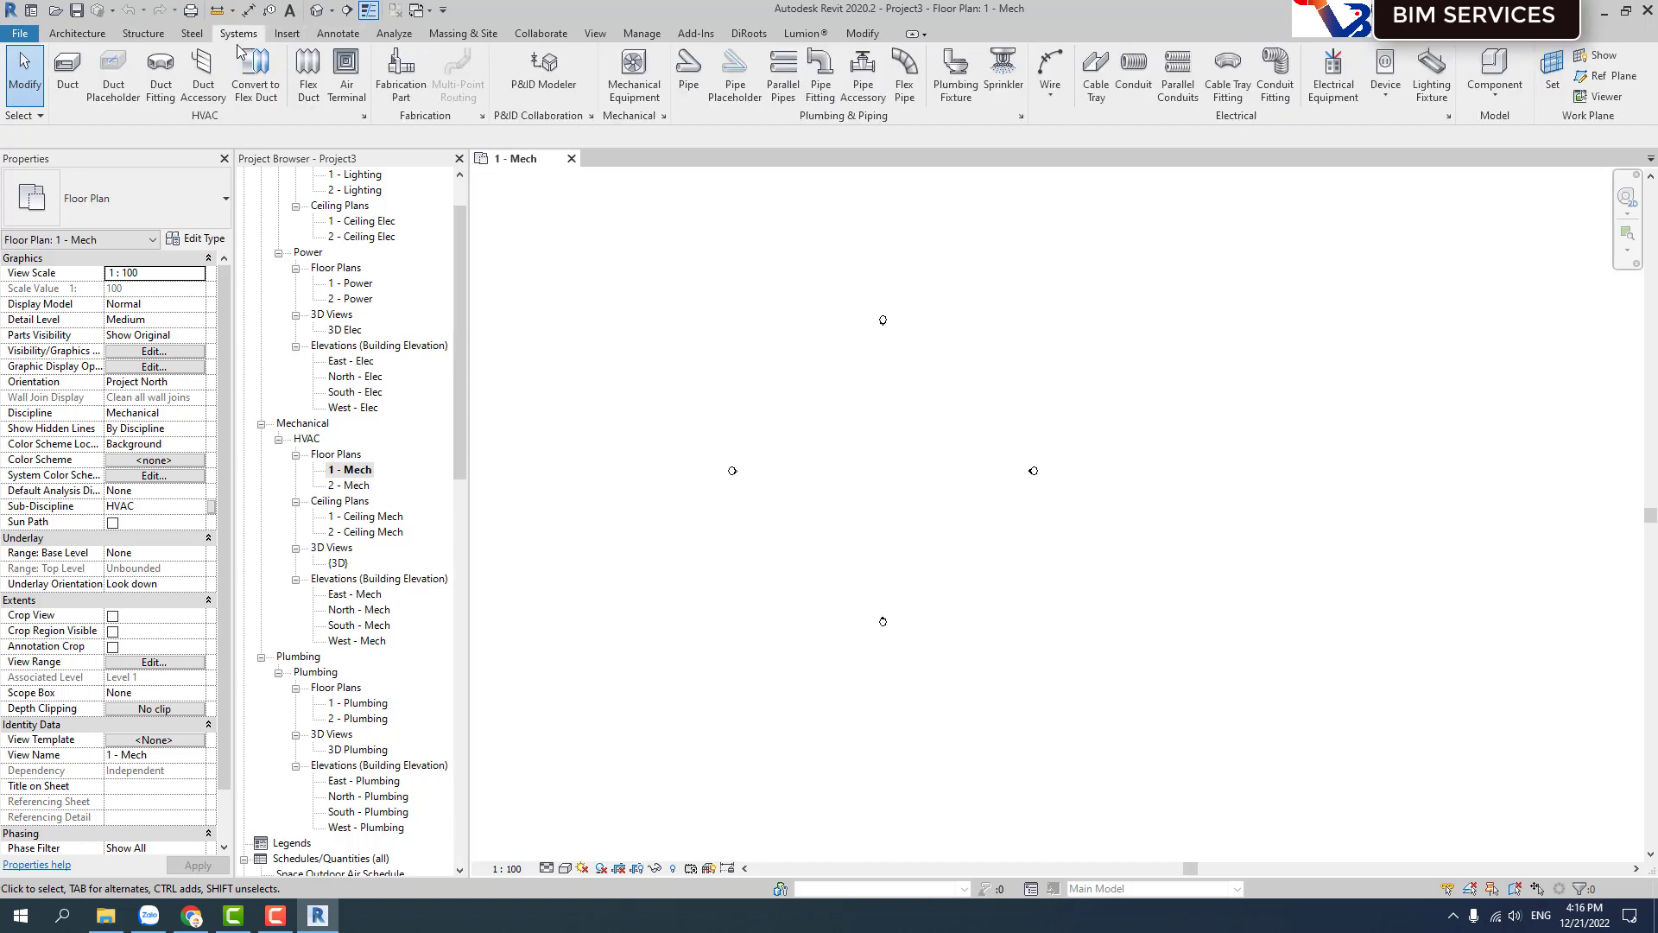
pyautogui.click(69, 76)
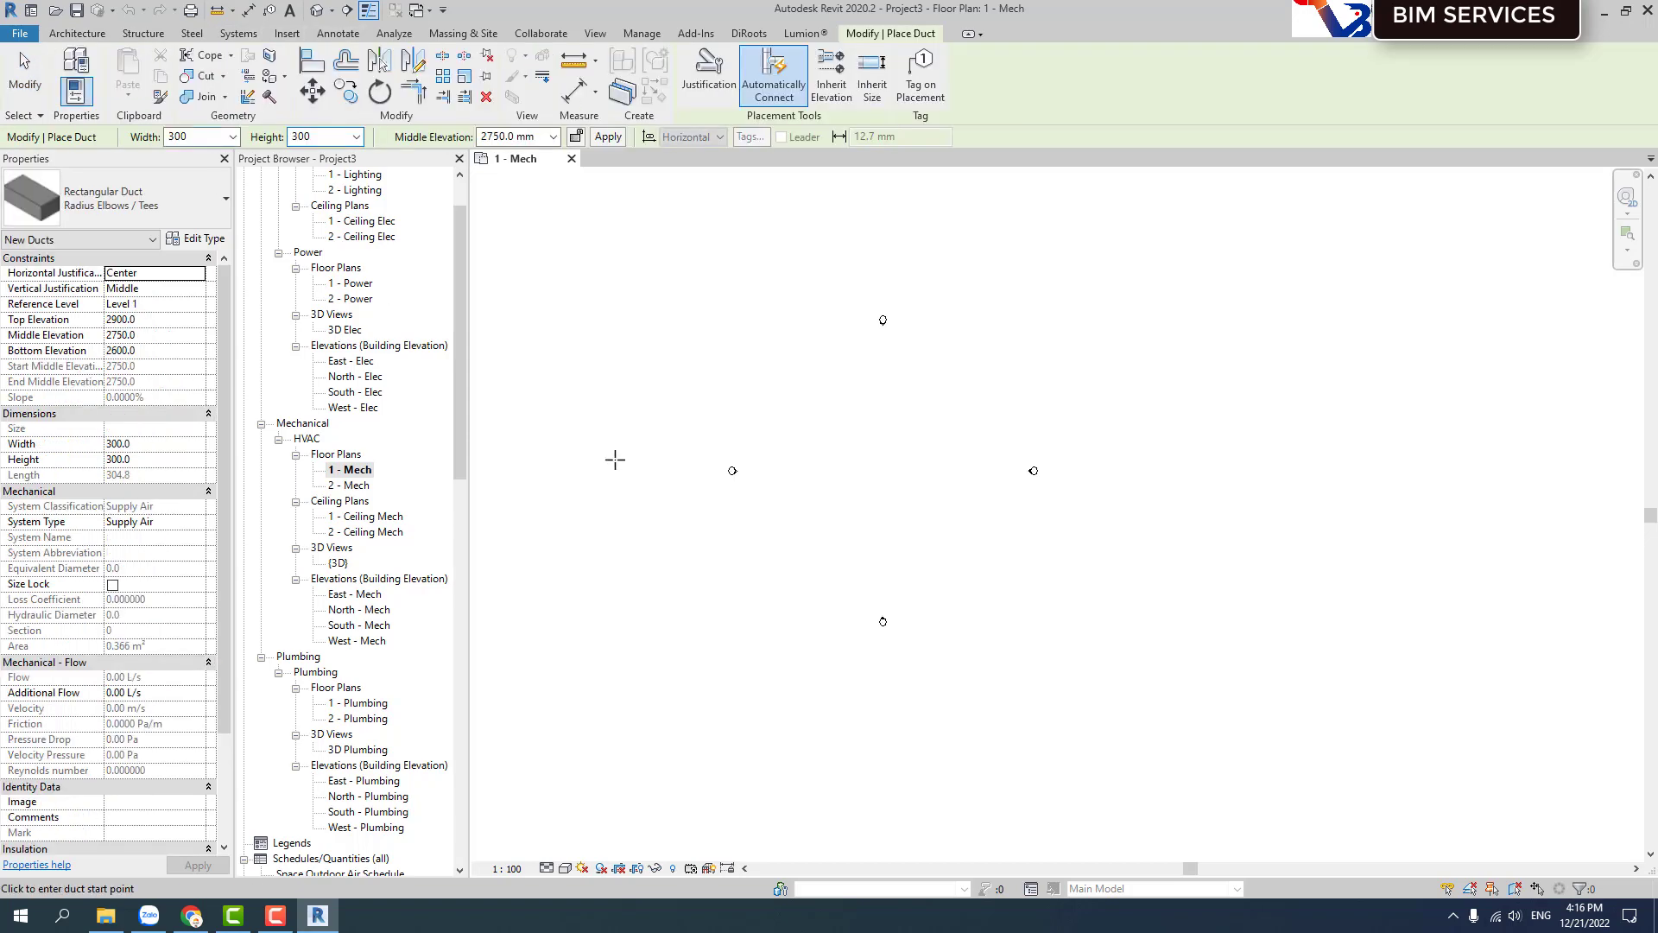
pyautogui.click(160, 351)
pyautogui.write('1000')
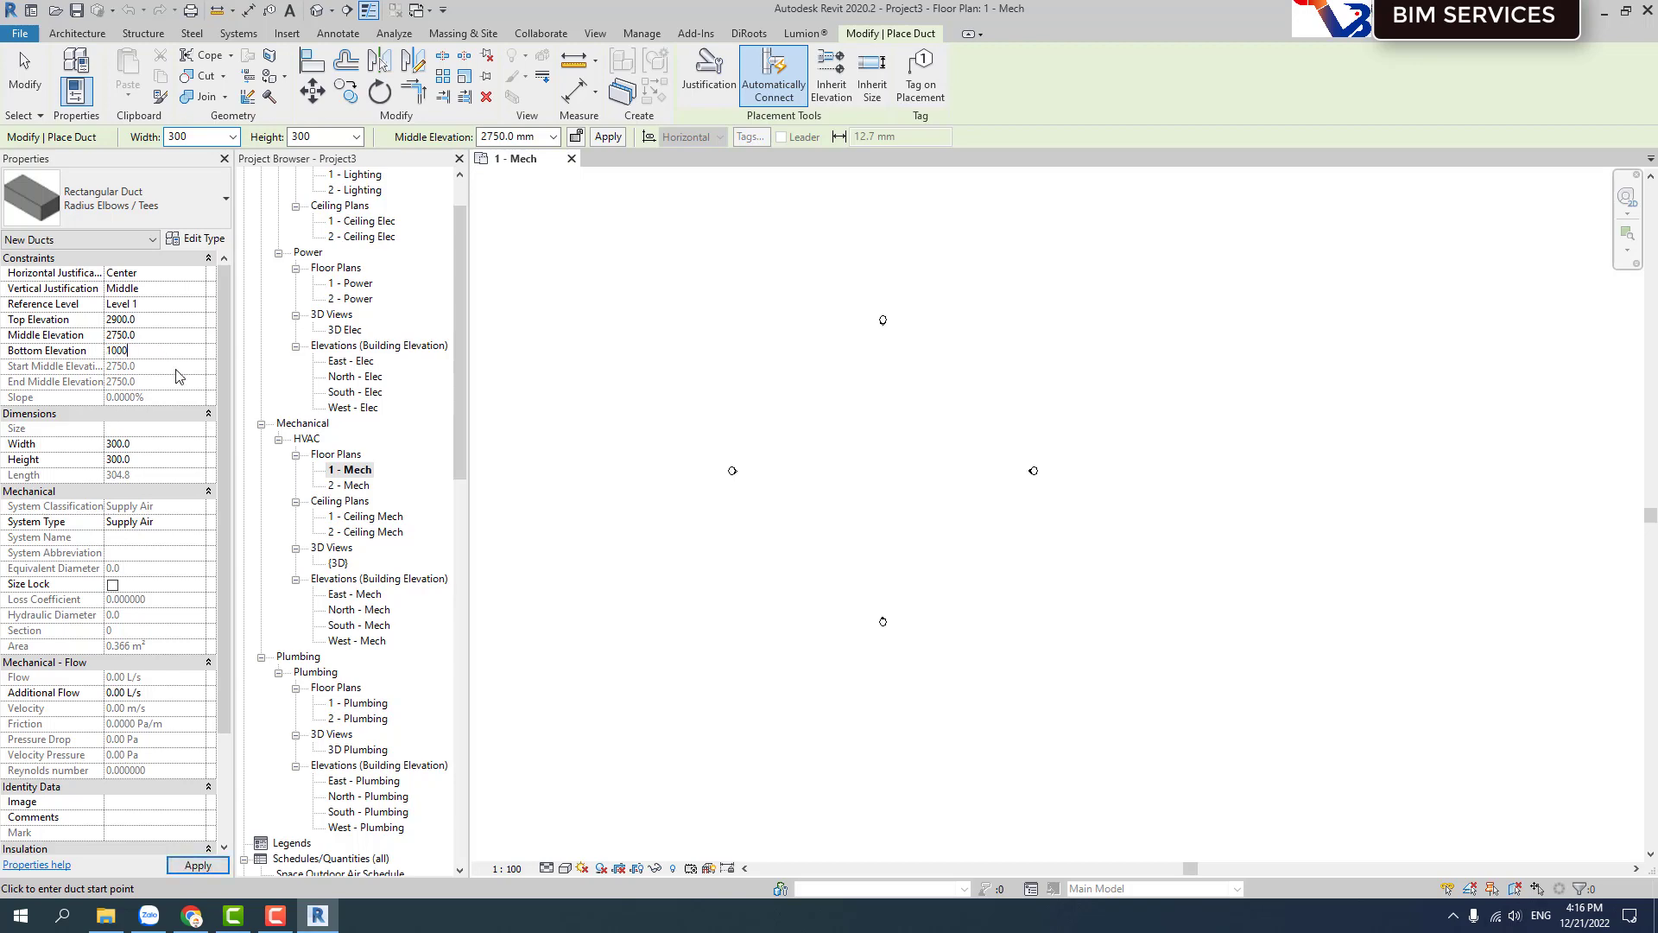
# Draw the 300x300 Supply Air duct run with a 90° turn in plan, then select the horizontal run.
pyautogui.click(793, 467)
pyautogui.click(954, 466)
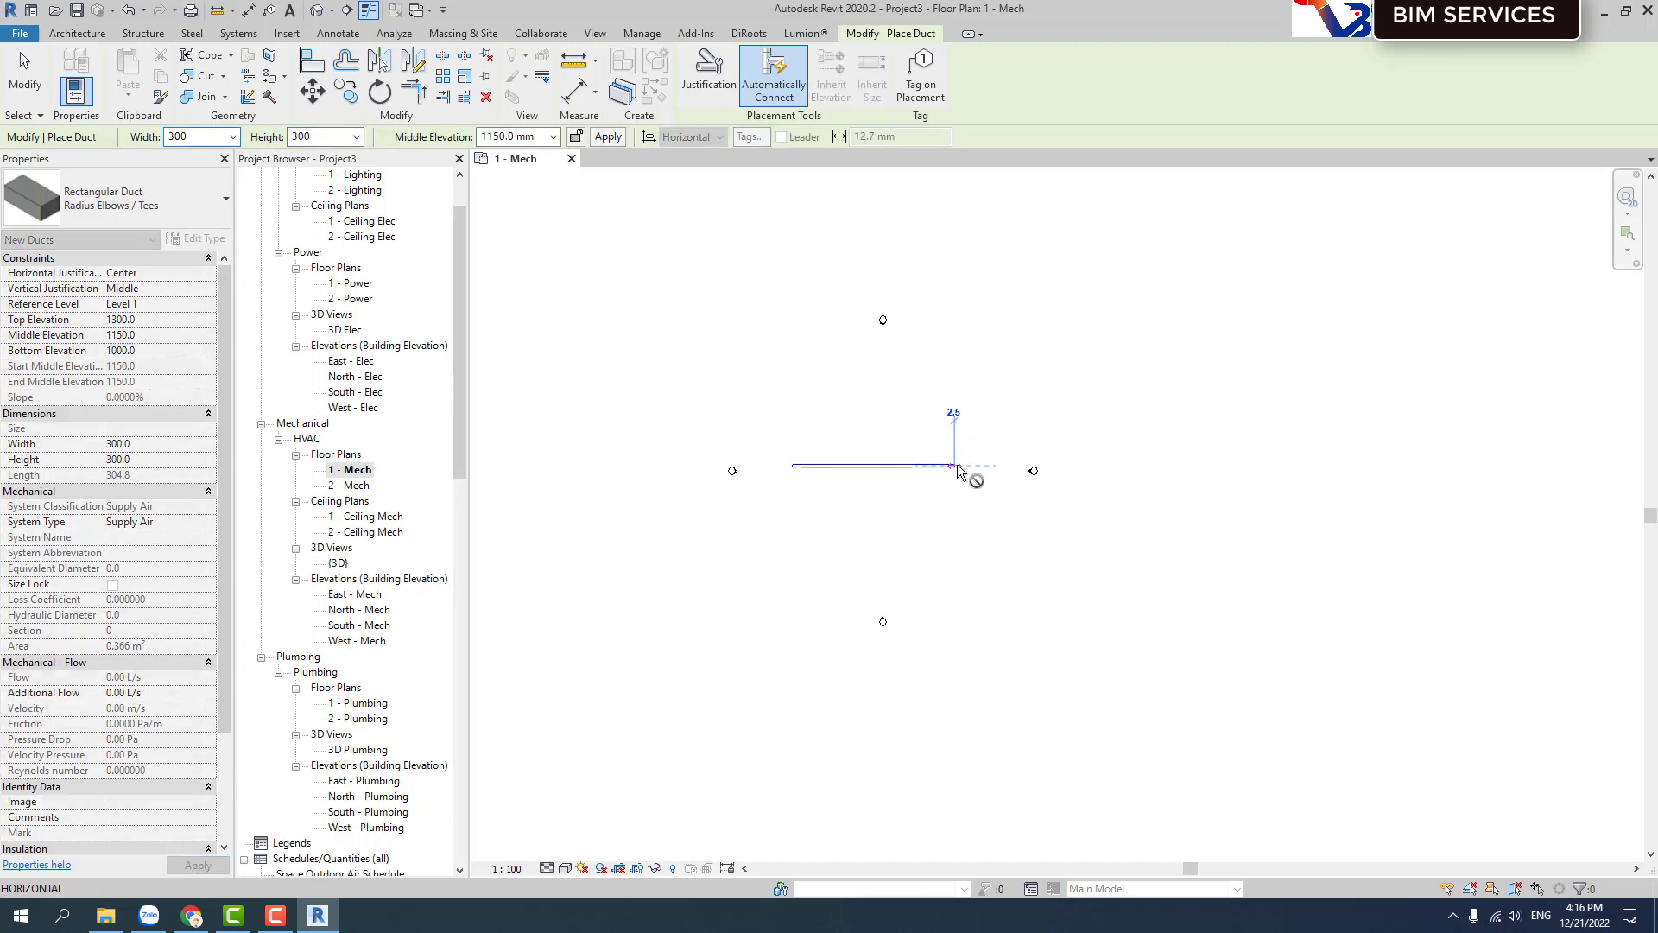
pyautogui.click(954, 393)
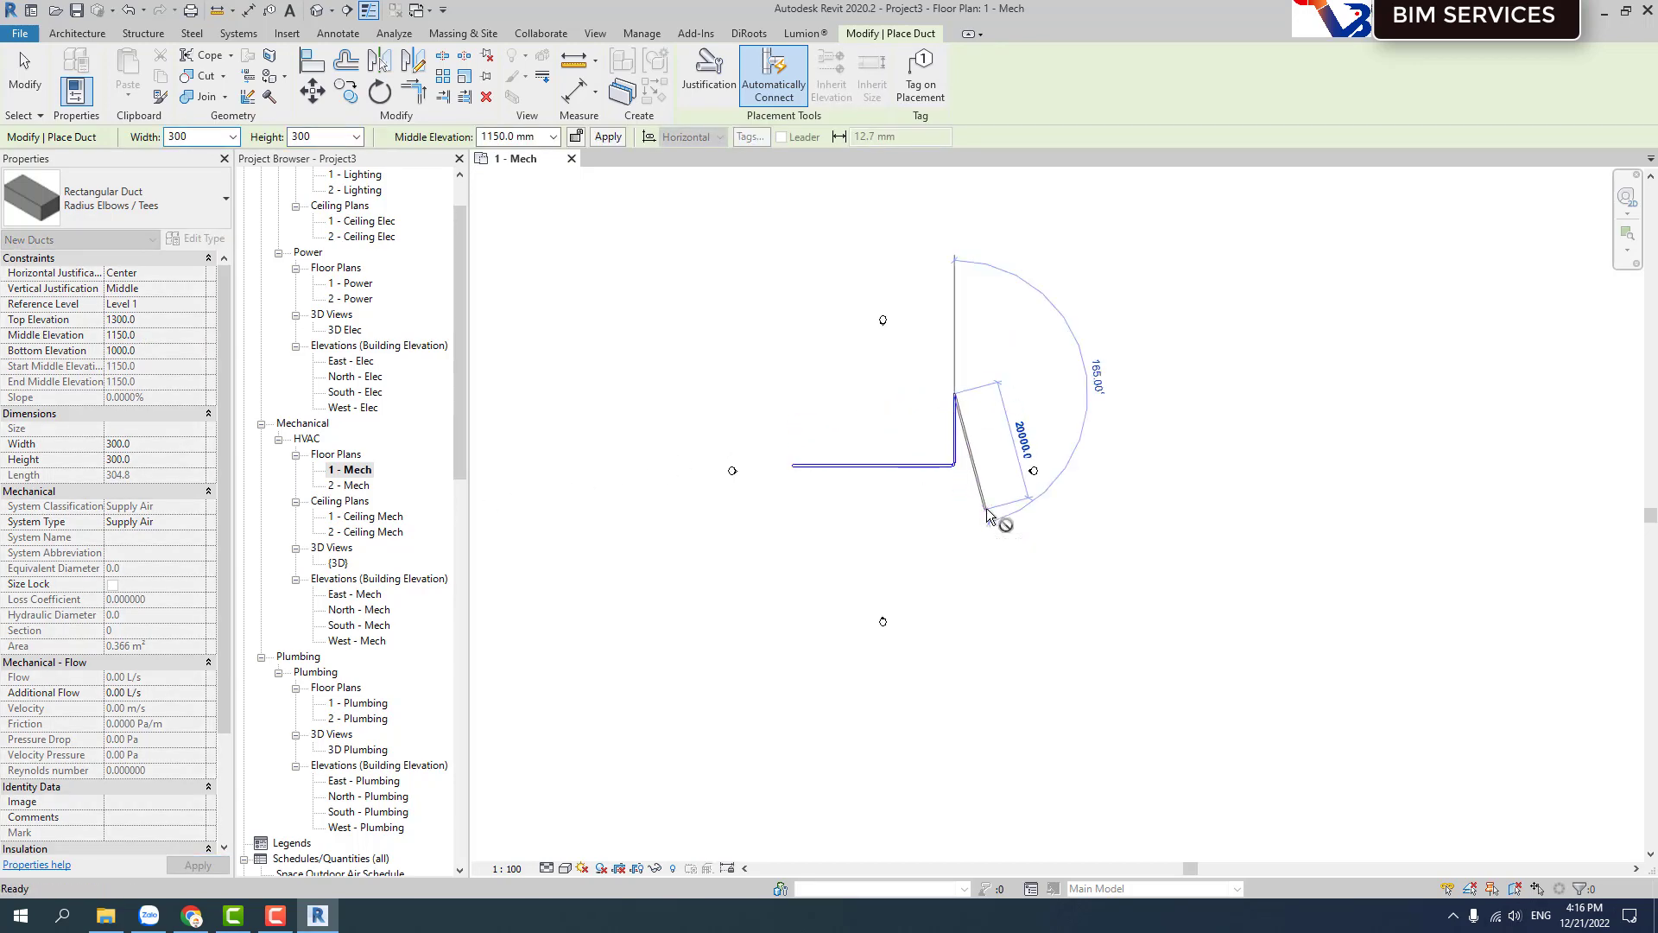
pyautogui.press('Escape')
pyautogui.press('Escape')
pyautogui.scroll(2, 853, 437)
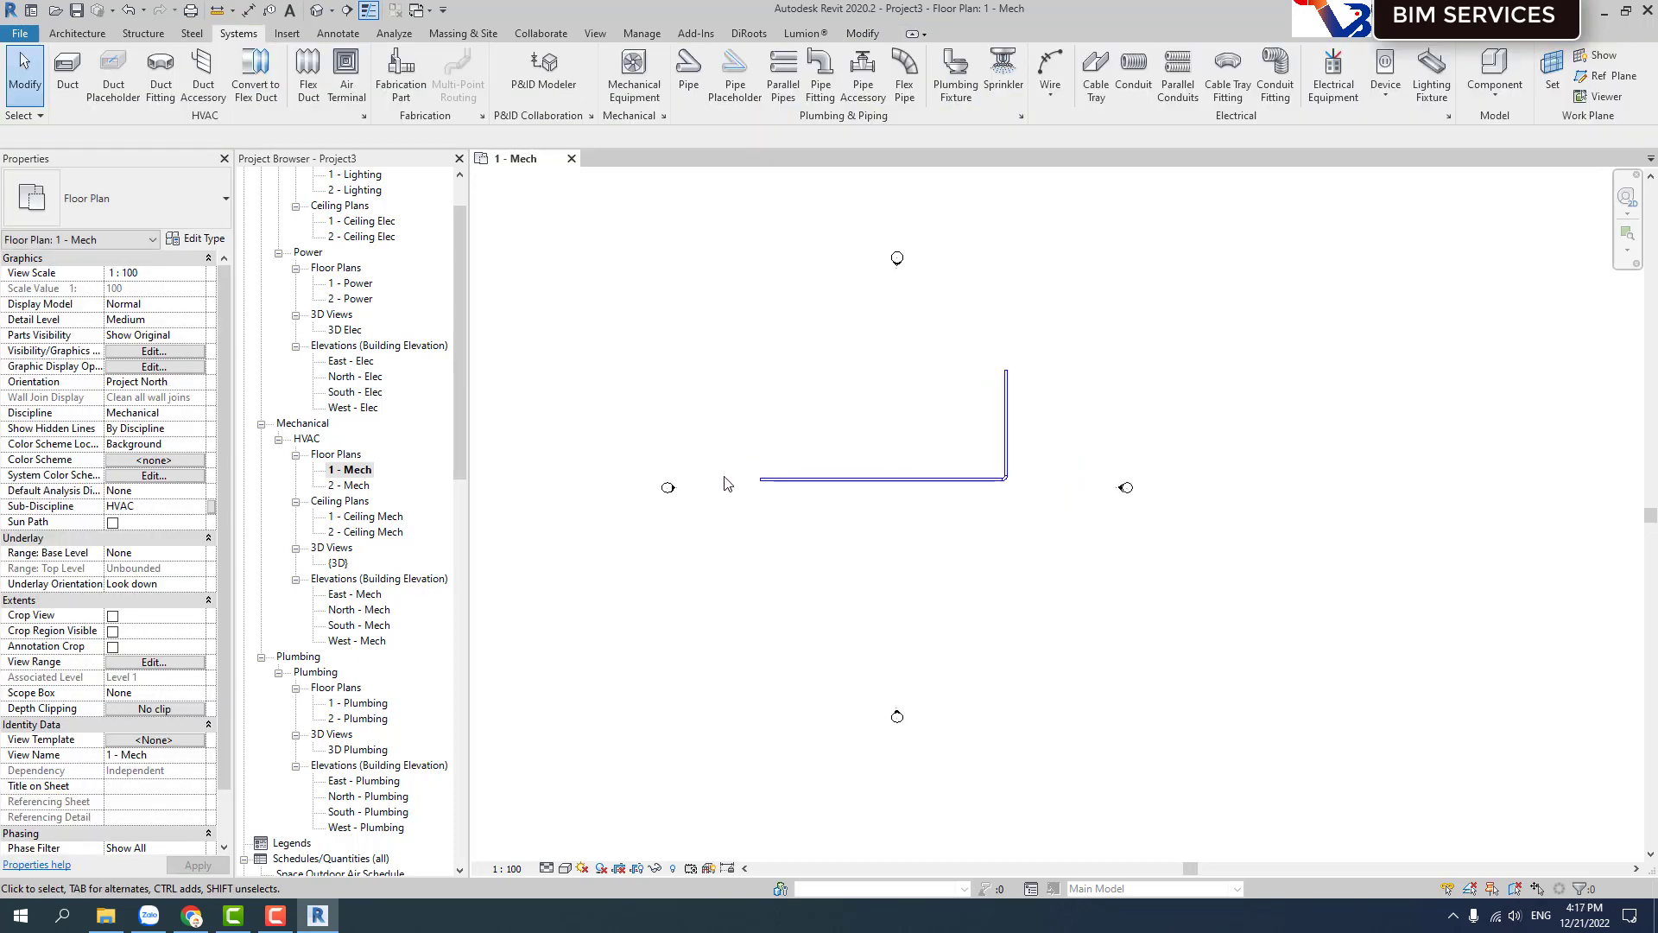
pyautogui.click(795, 491)
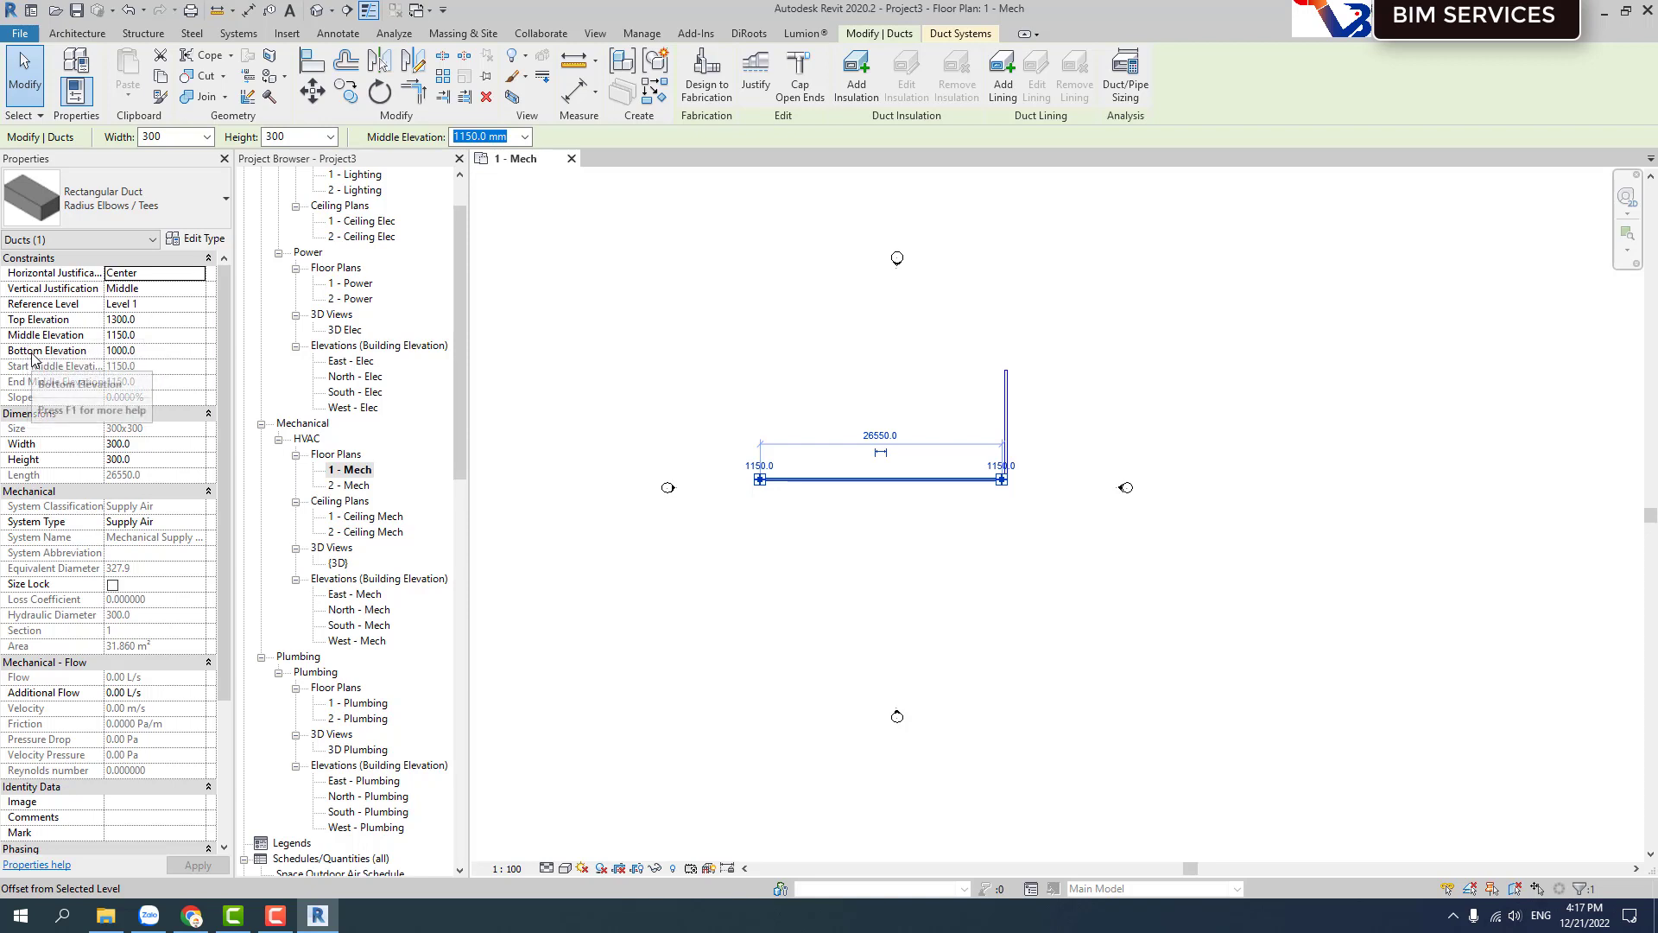
# Change the horizontal duct's bottom elevation to 500, deselect it, and select the {3D} view.
pyautogui.click(139, 351)
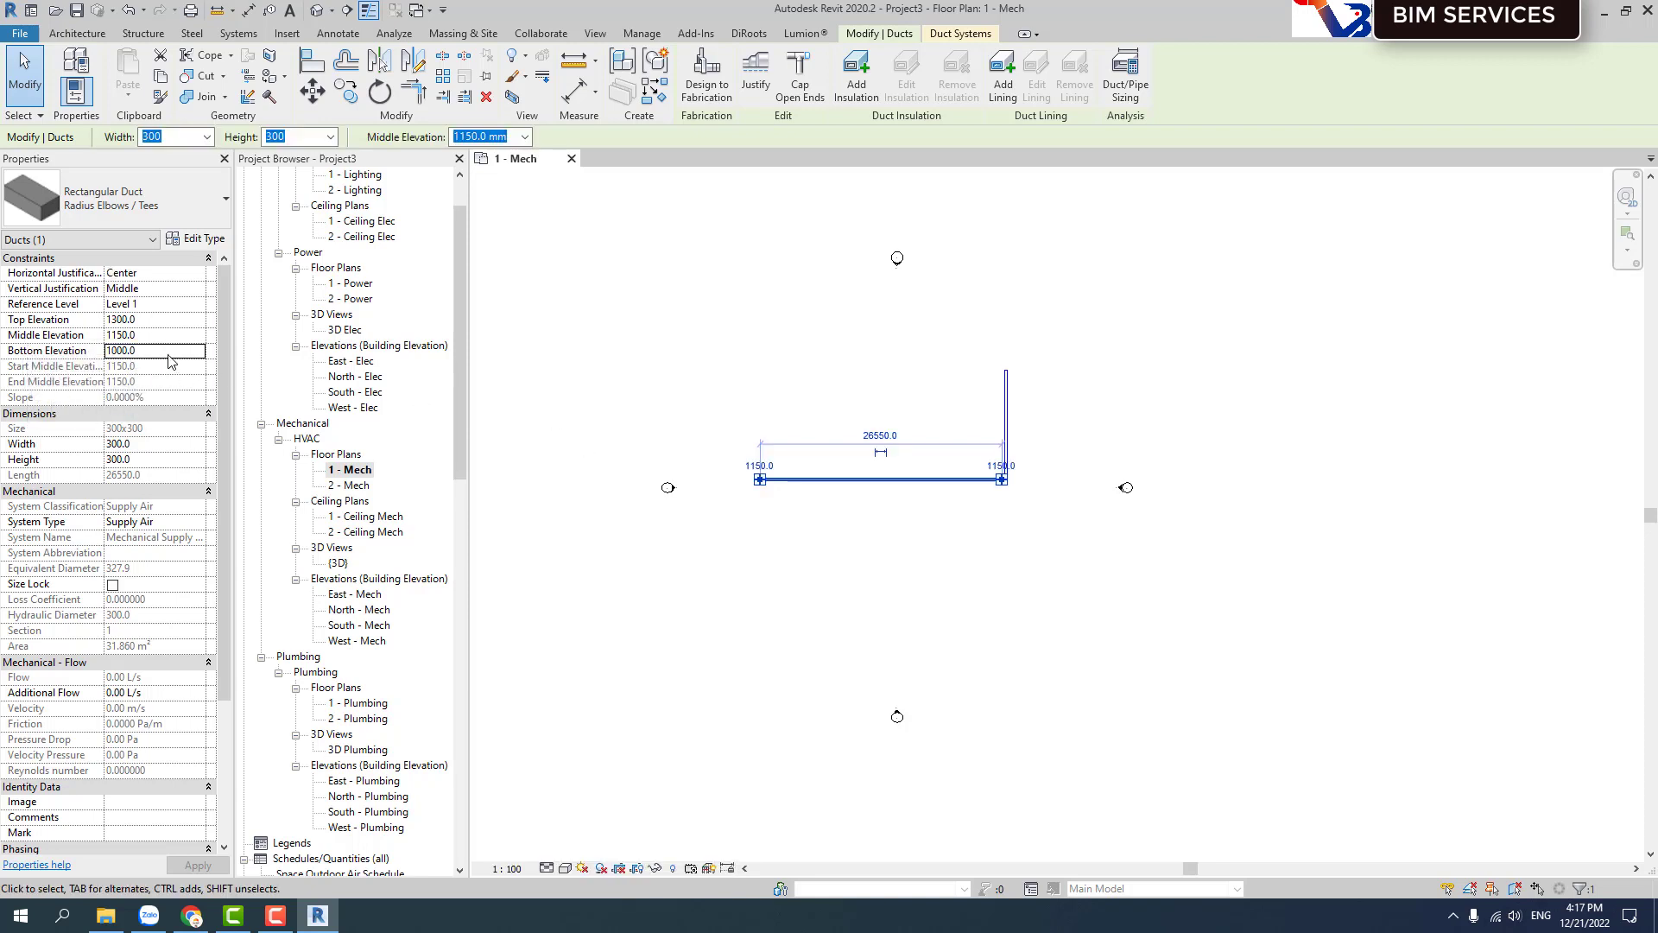
pyautogui.write('5')
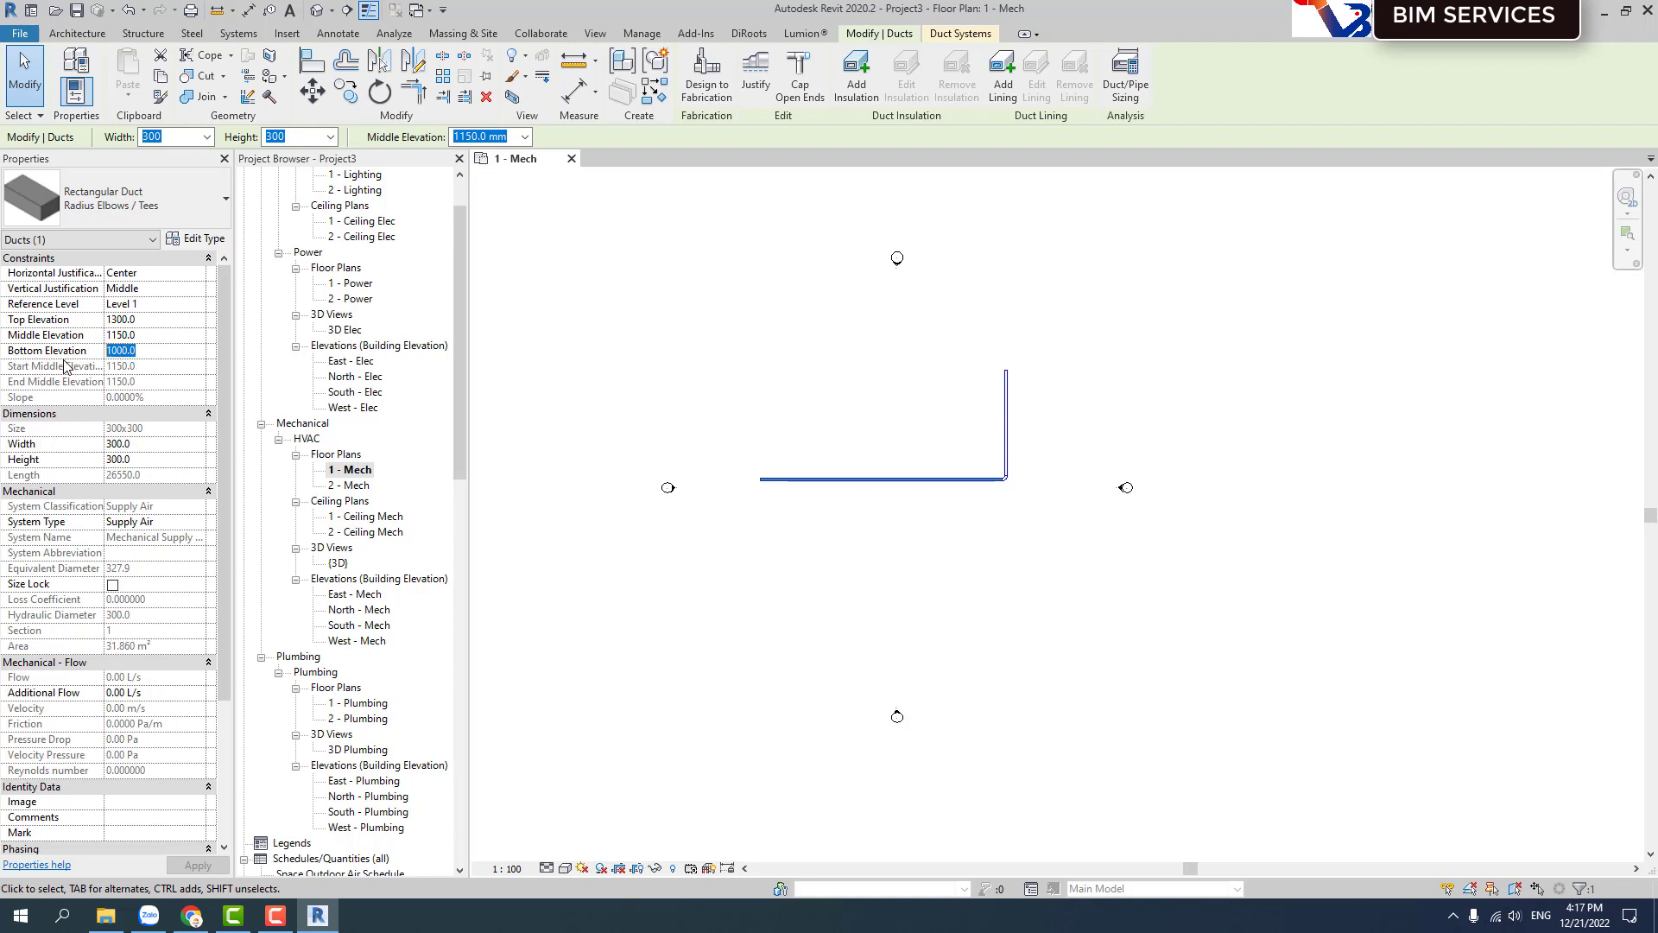
pyautogui.write('00')
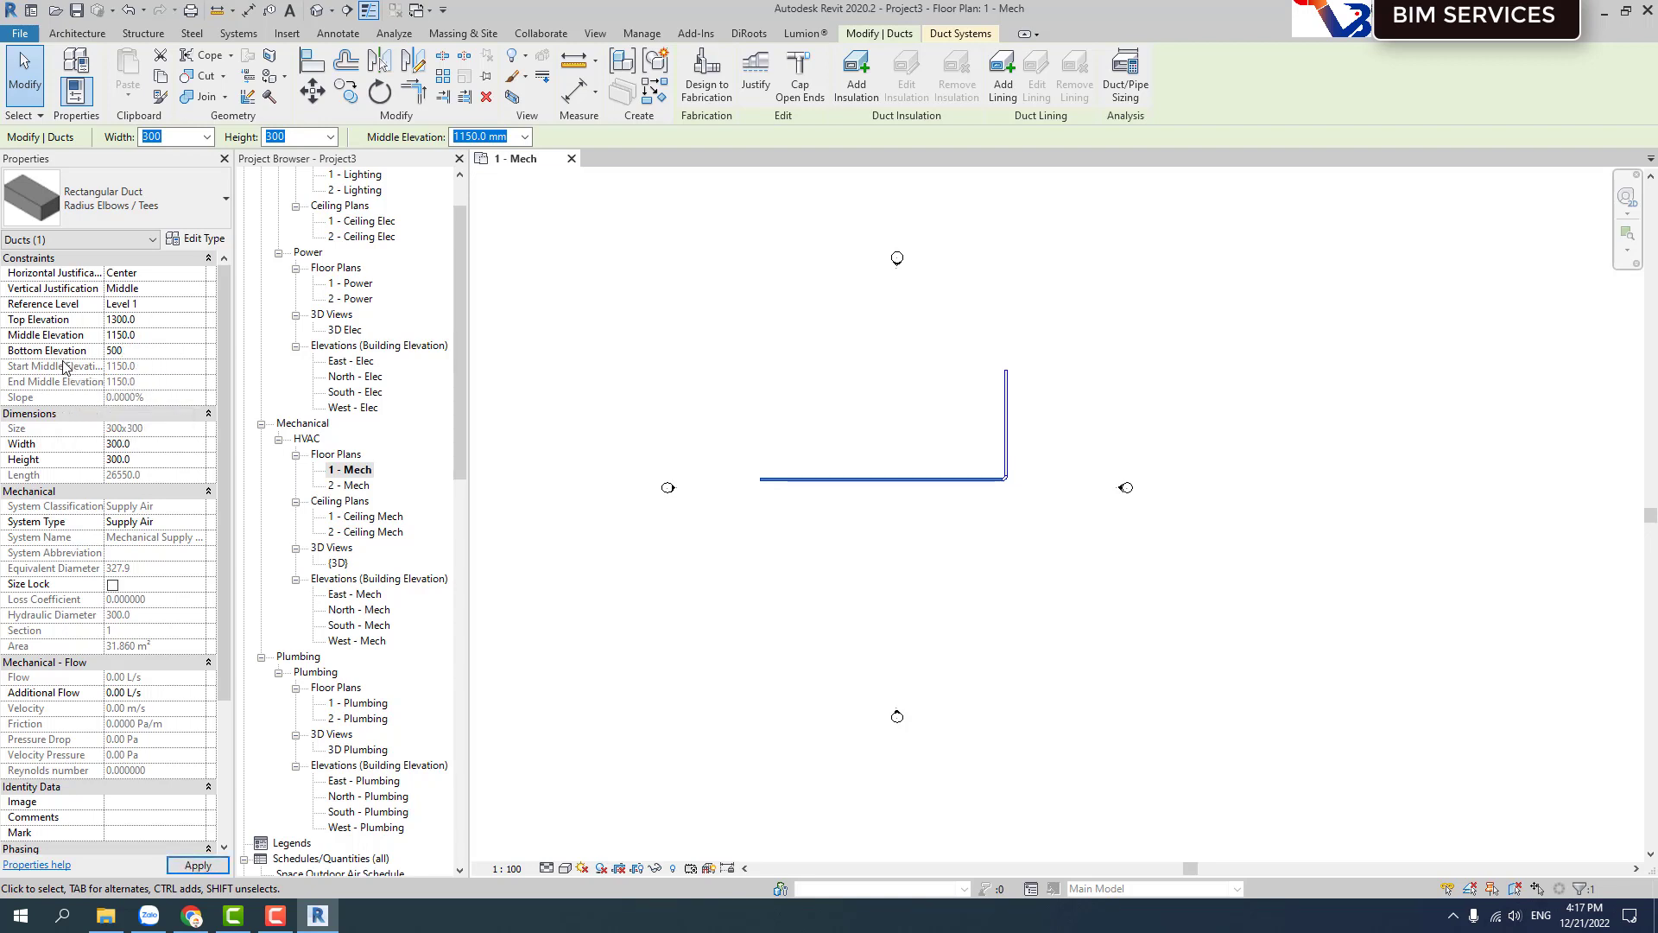
pyautogui.press('Return')
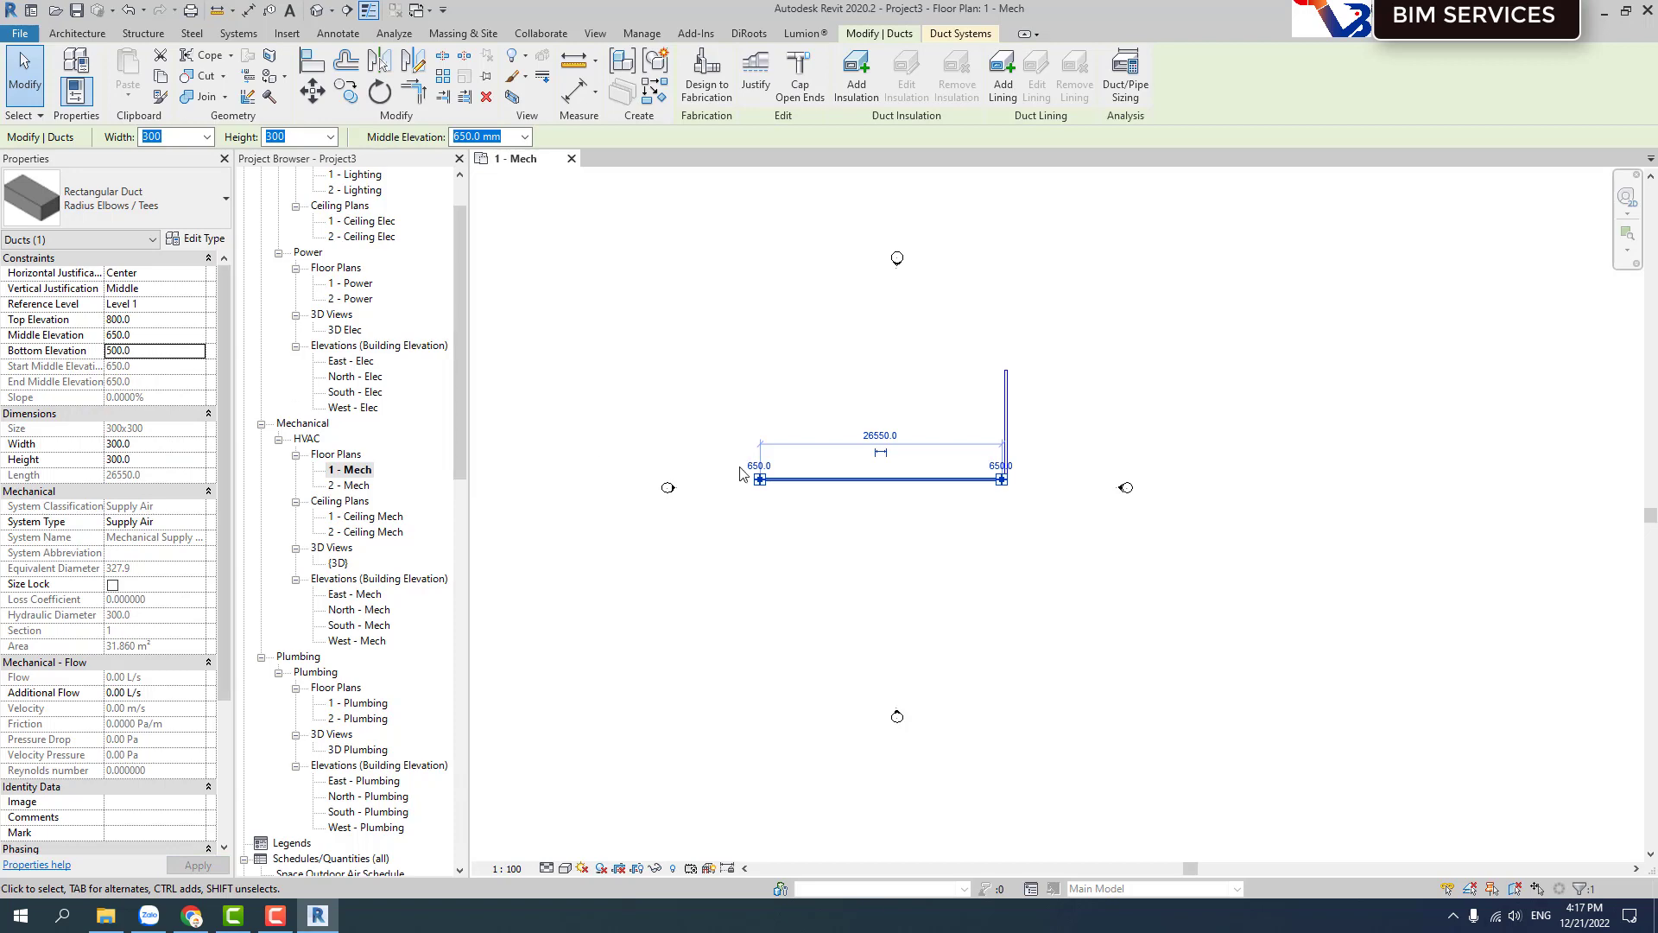
pyautogui.click(689, 303)
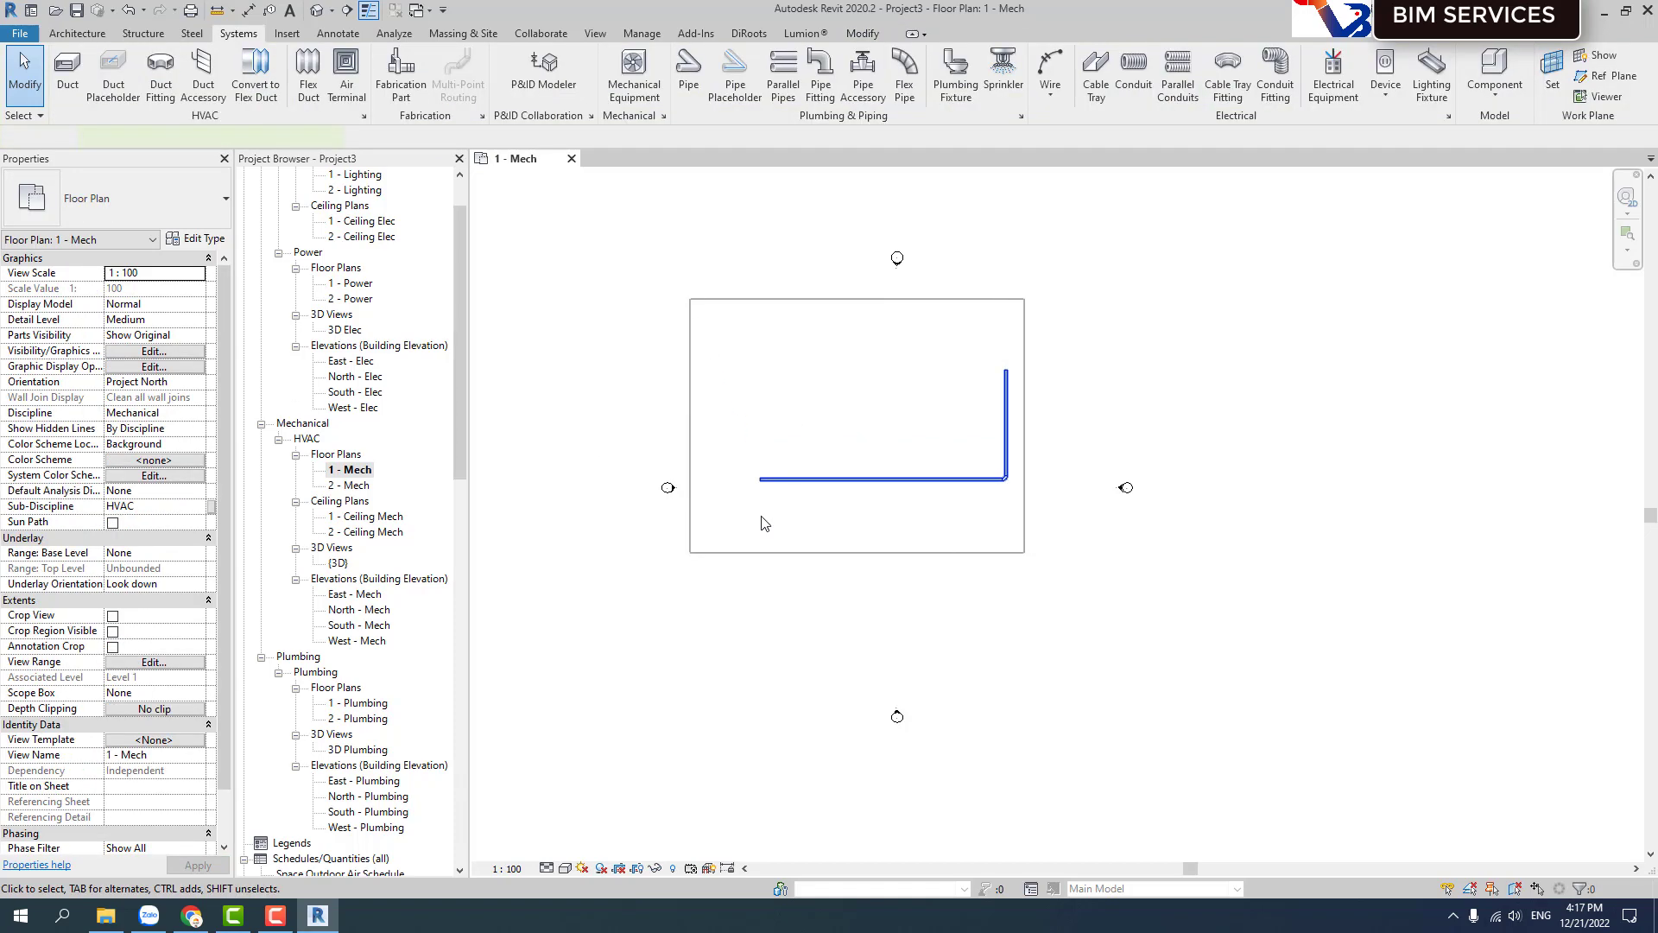
pyautogui.click(333, 567)
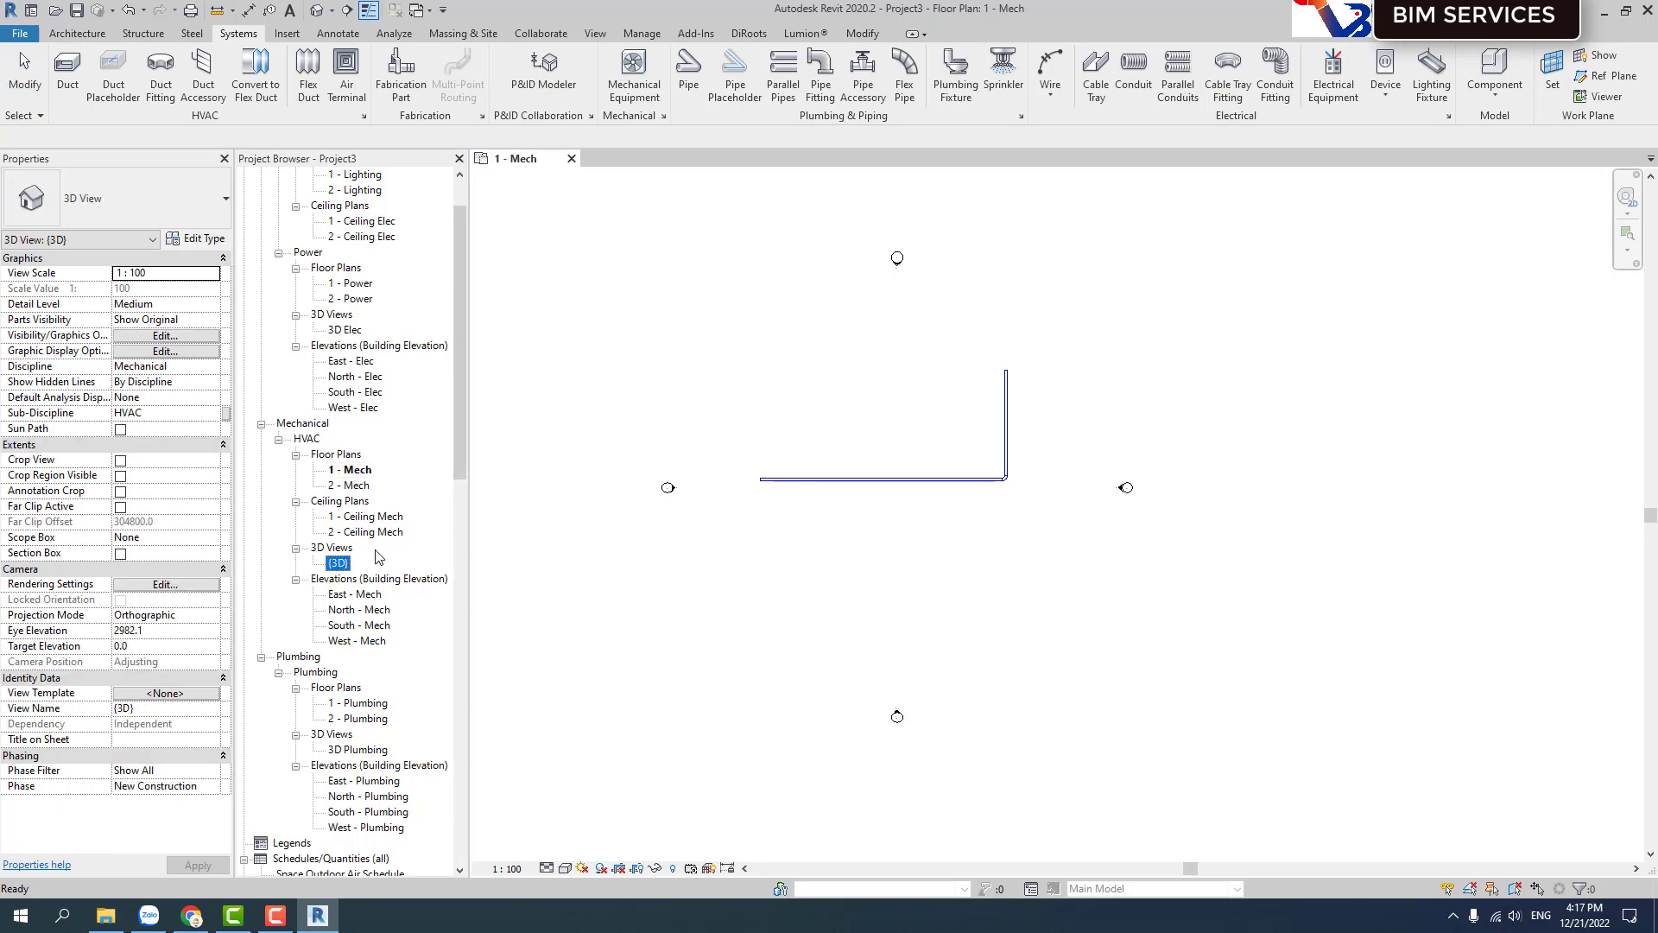
# Open the {3D} view and inspect the duct run, selecting and then clearing it.
pyautogui.doubleClick(338, 563)
pyautogui.scroll(3, 898, 544)
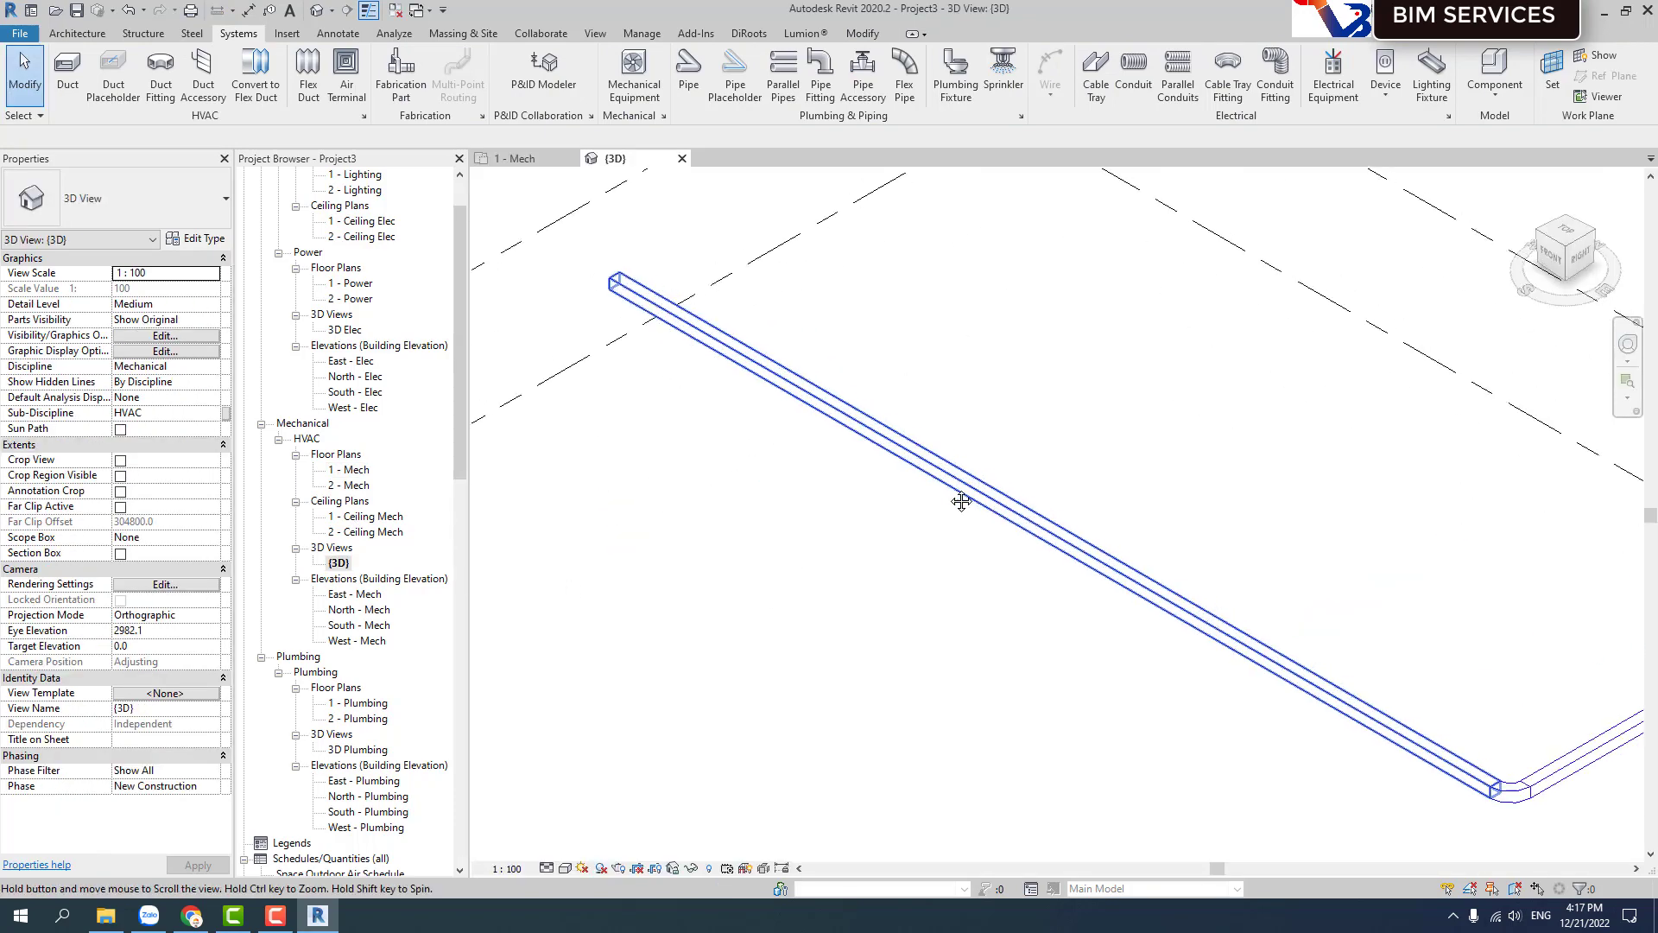
pyautogui.scroll(-3, 777, 467)
pyautogui.moveTo(600, 296); pyautogui.dragTo(1274, 643)
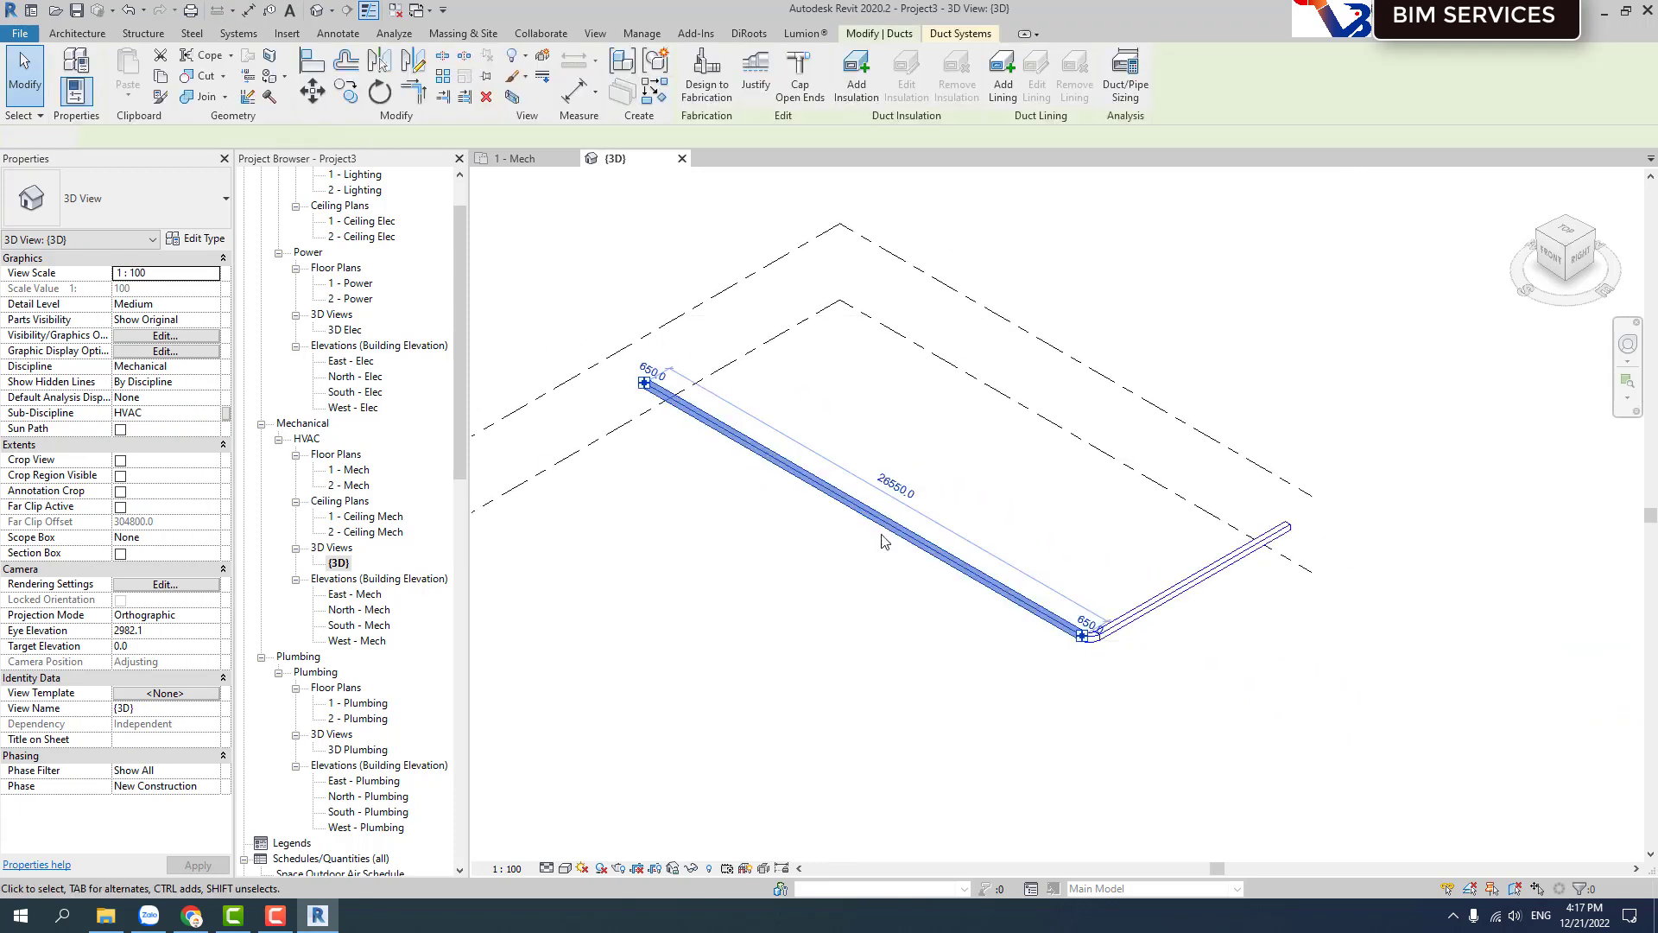
pyautogui.moveTo(600, 296); pyautogui.dragTo(1343, 722)
pyautogui.click(1339, 718)
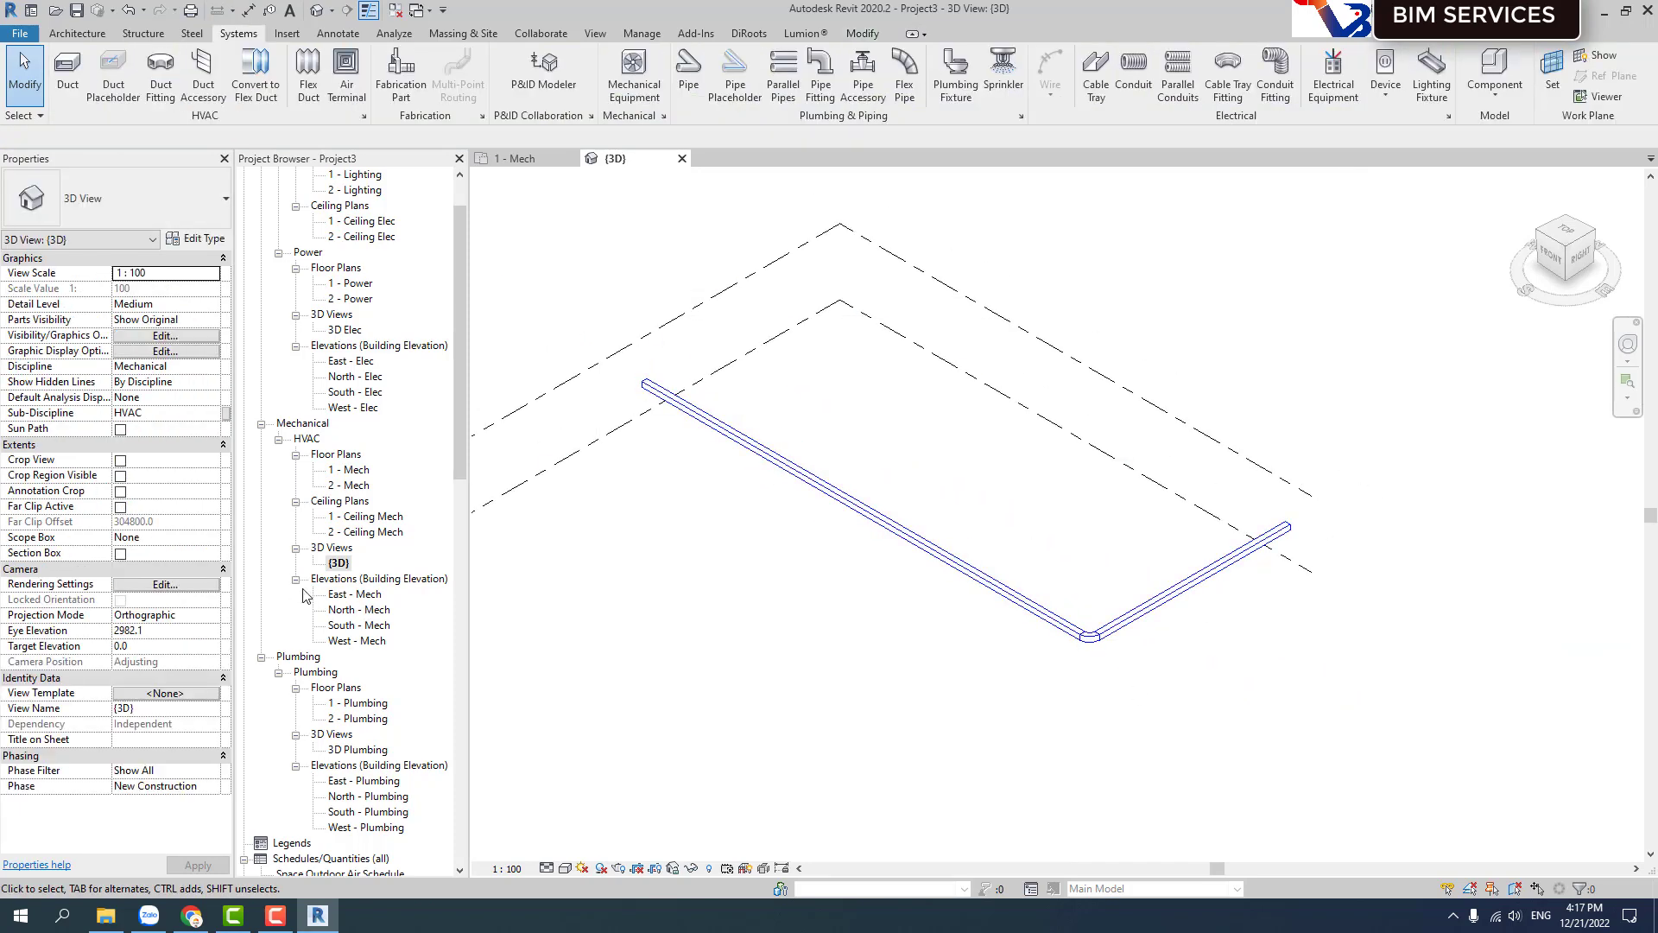
# Check the duct's 500 height in East - Mech, then return to the panned 1 - Mech plan.
pyautogui.click(349, 598)
pyautogui.doubleClick(350, 598)
pyautogui.scroll(-1, 889, 581)
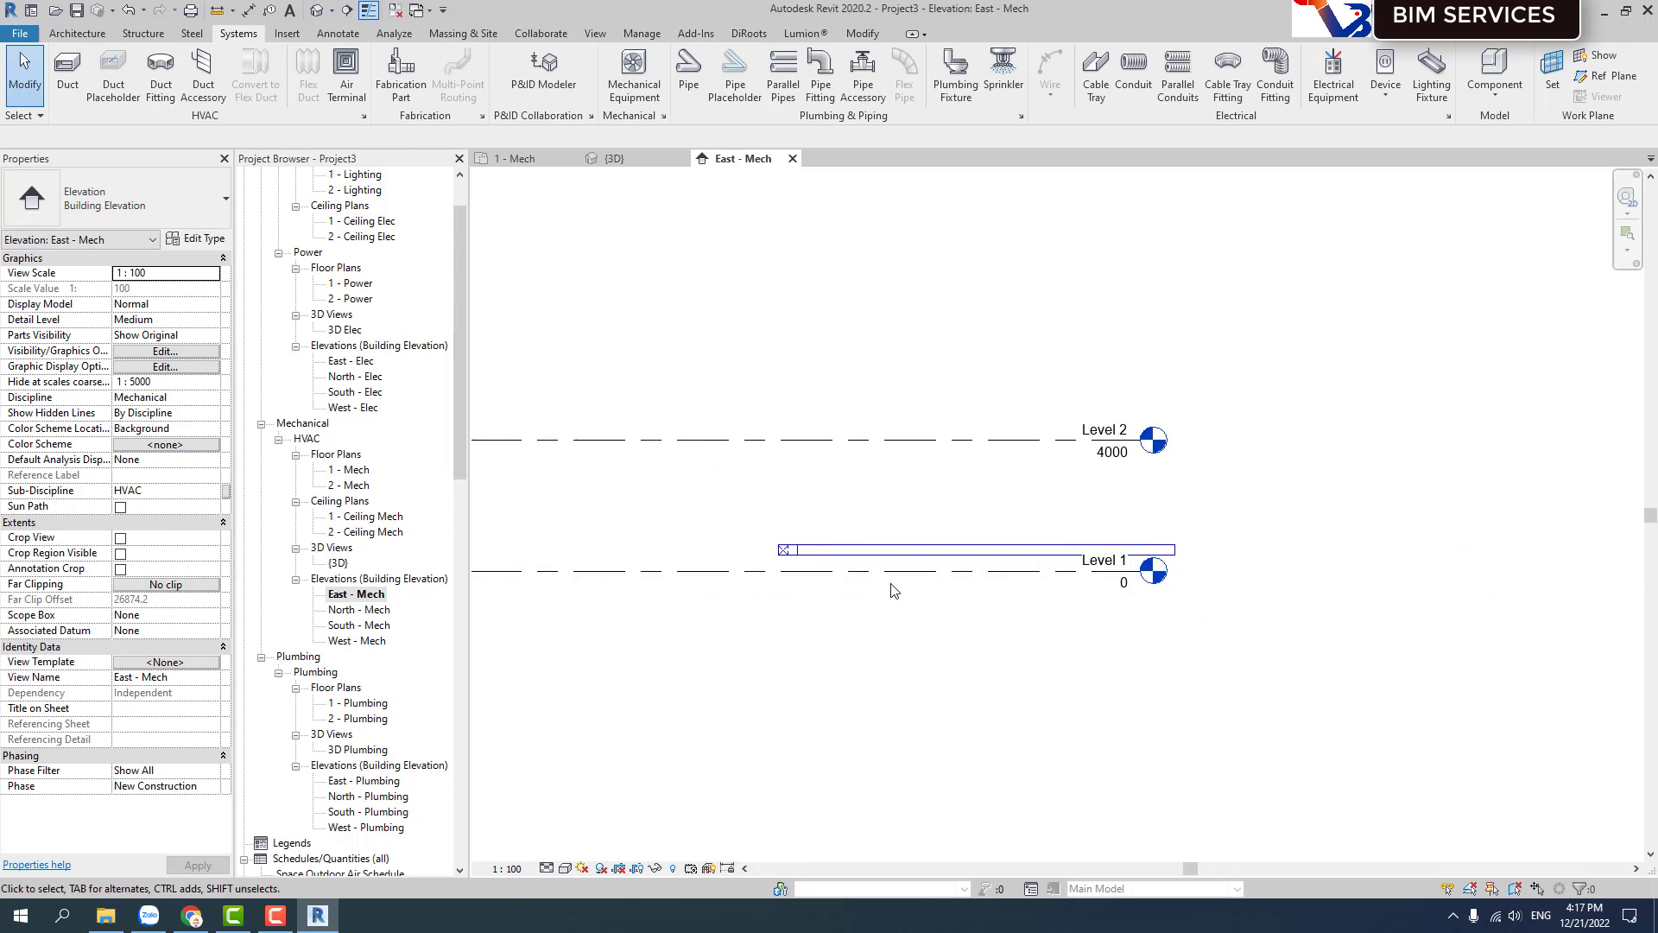
pyautogui.scroll(2, 895, 572)
pyautogui.press('d')
pyautogui.press('i')
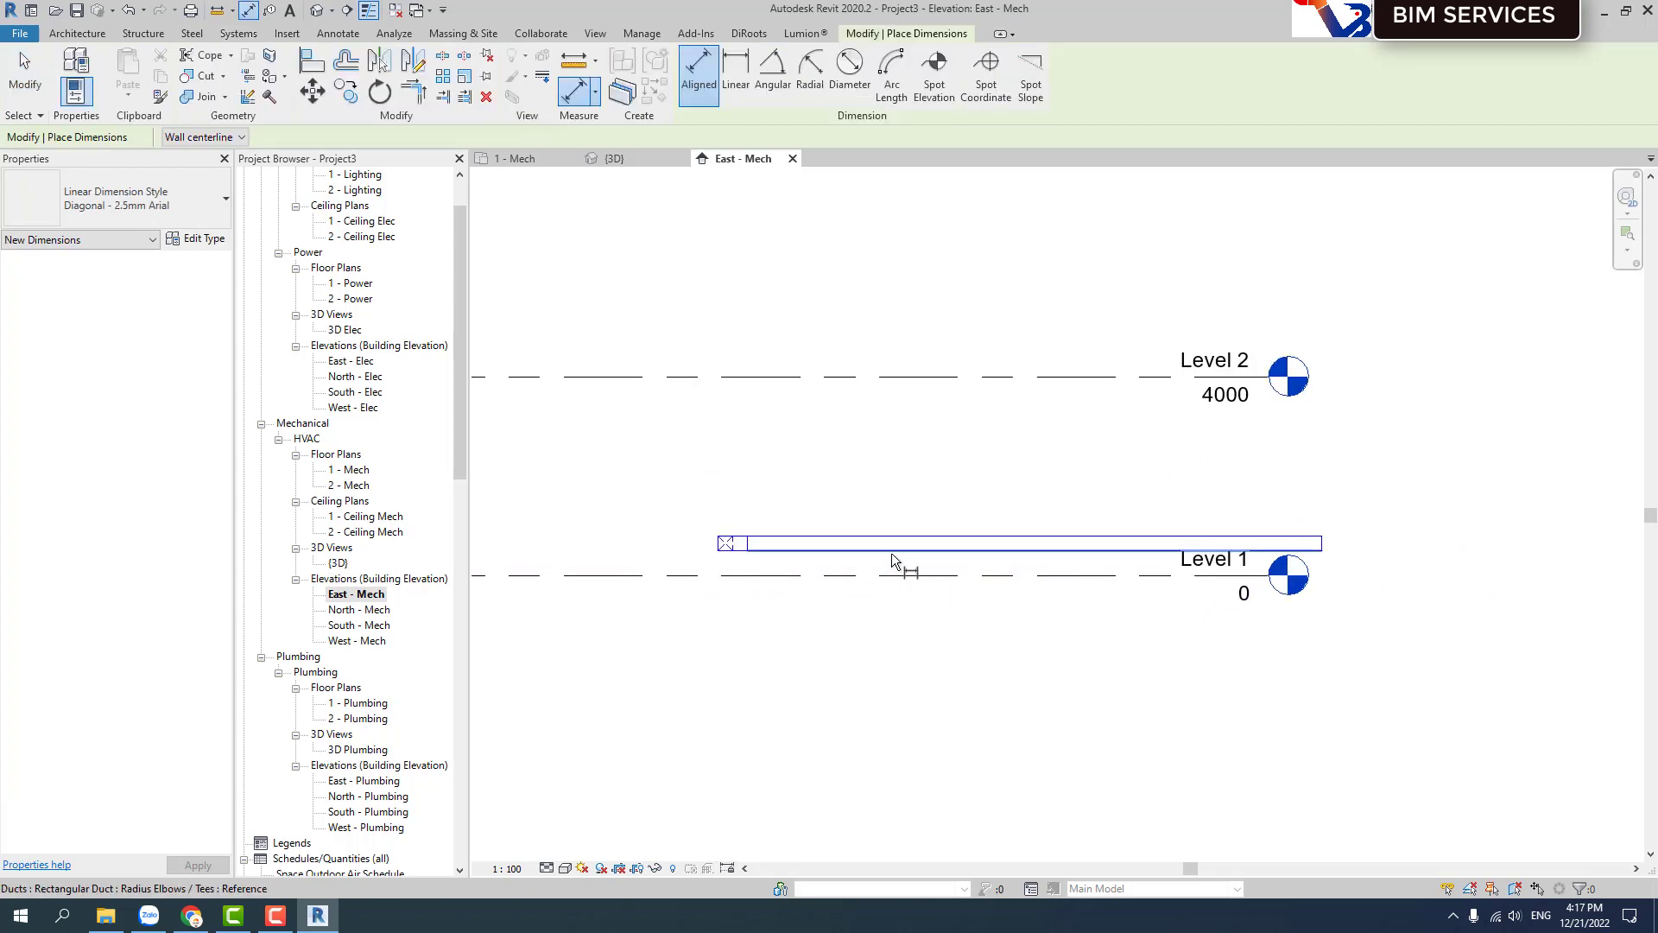
pyautogui.click(892, 577)
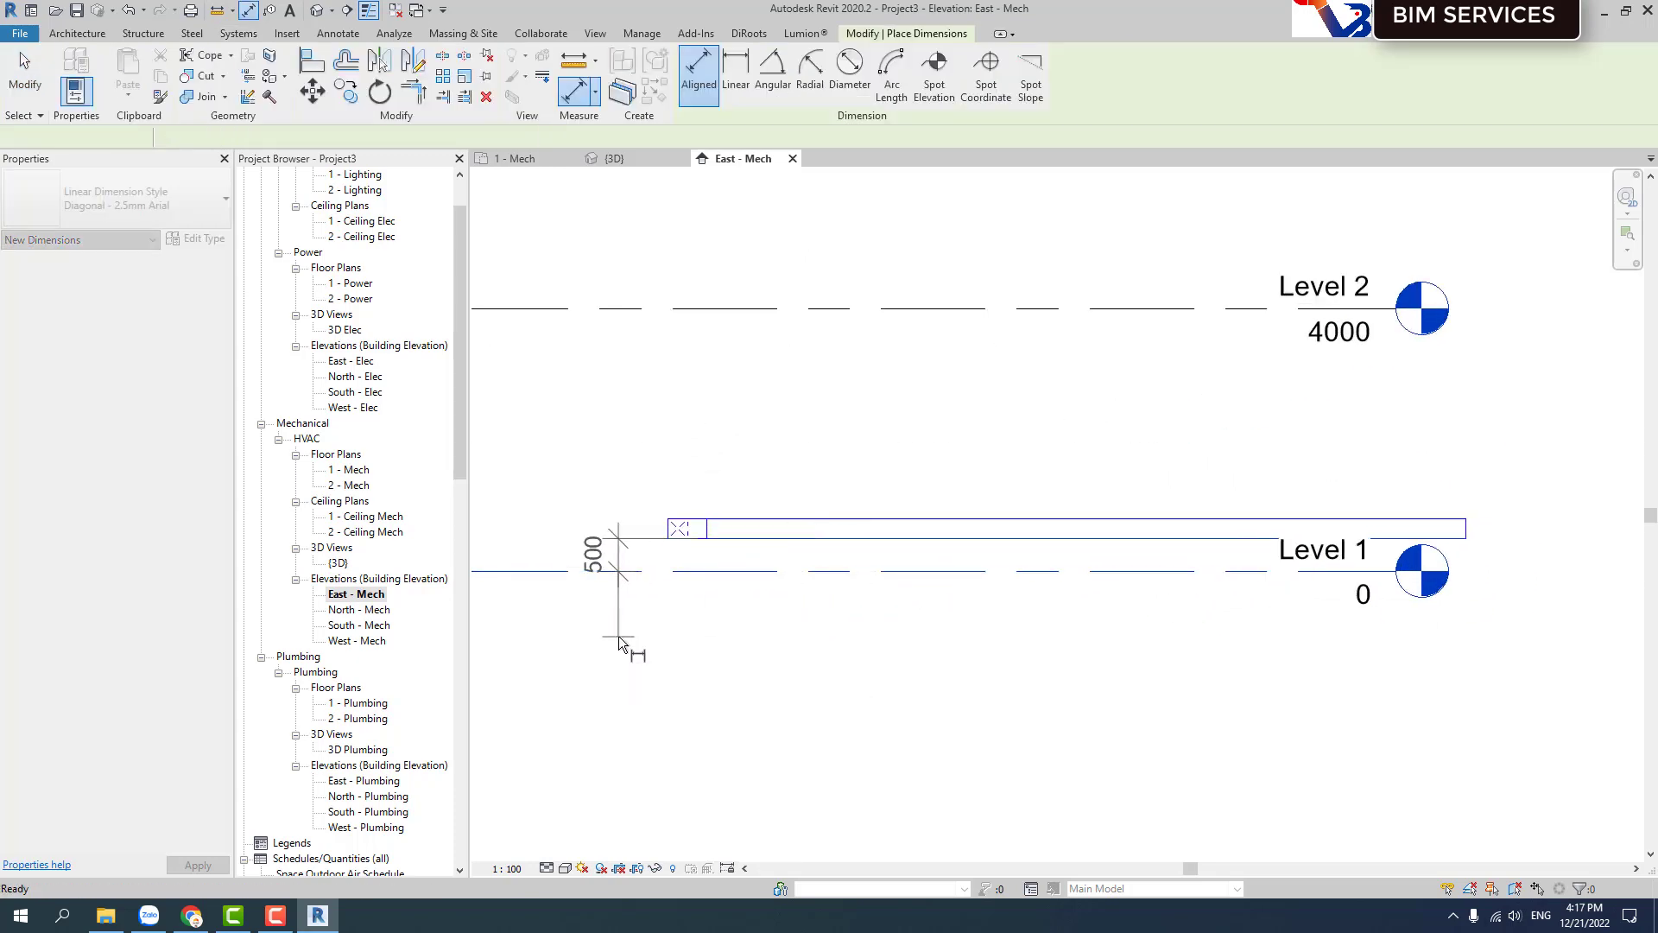
pyautogui.press('Escape')
pyautogui.press('Escape')
pyautogui.click(518, 158)
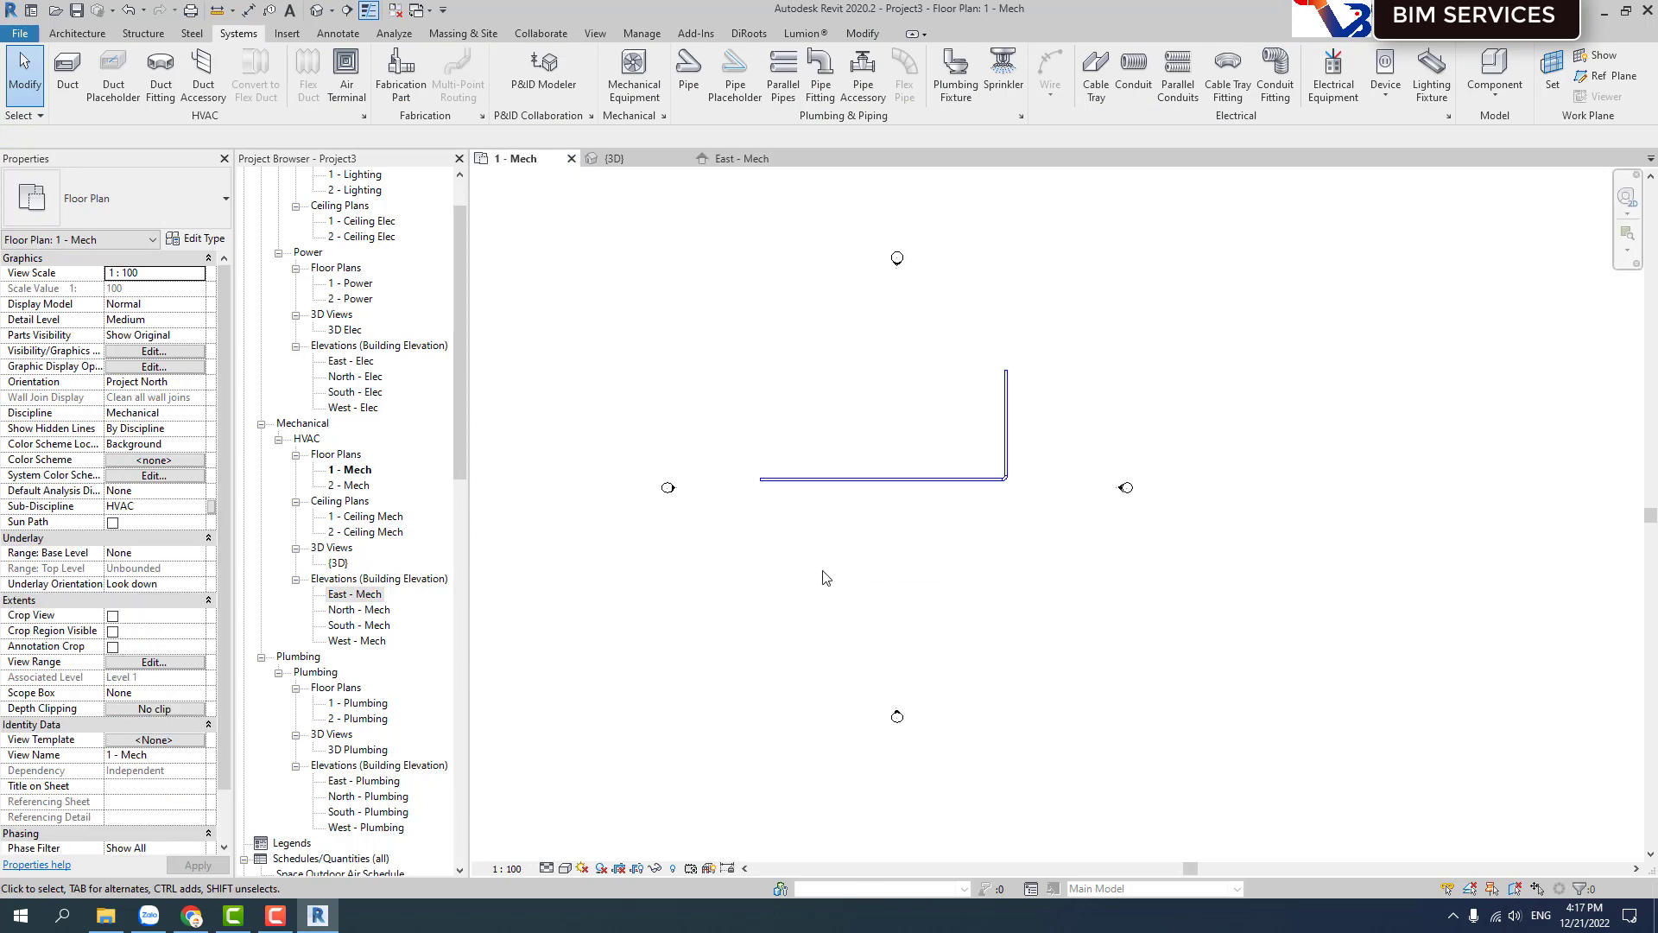
pyautogui.moveTo(810, 566); pyautogui.dragTo(812, 597, button='middle')
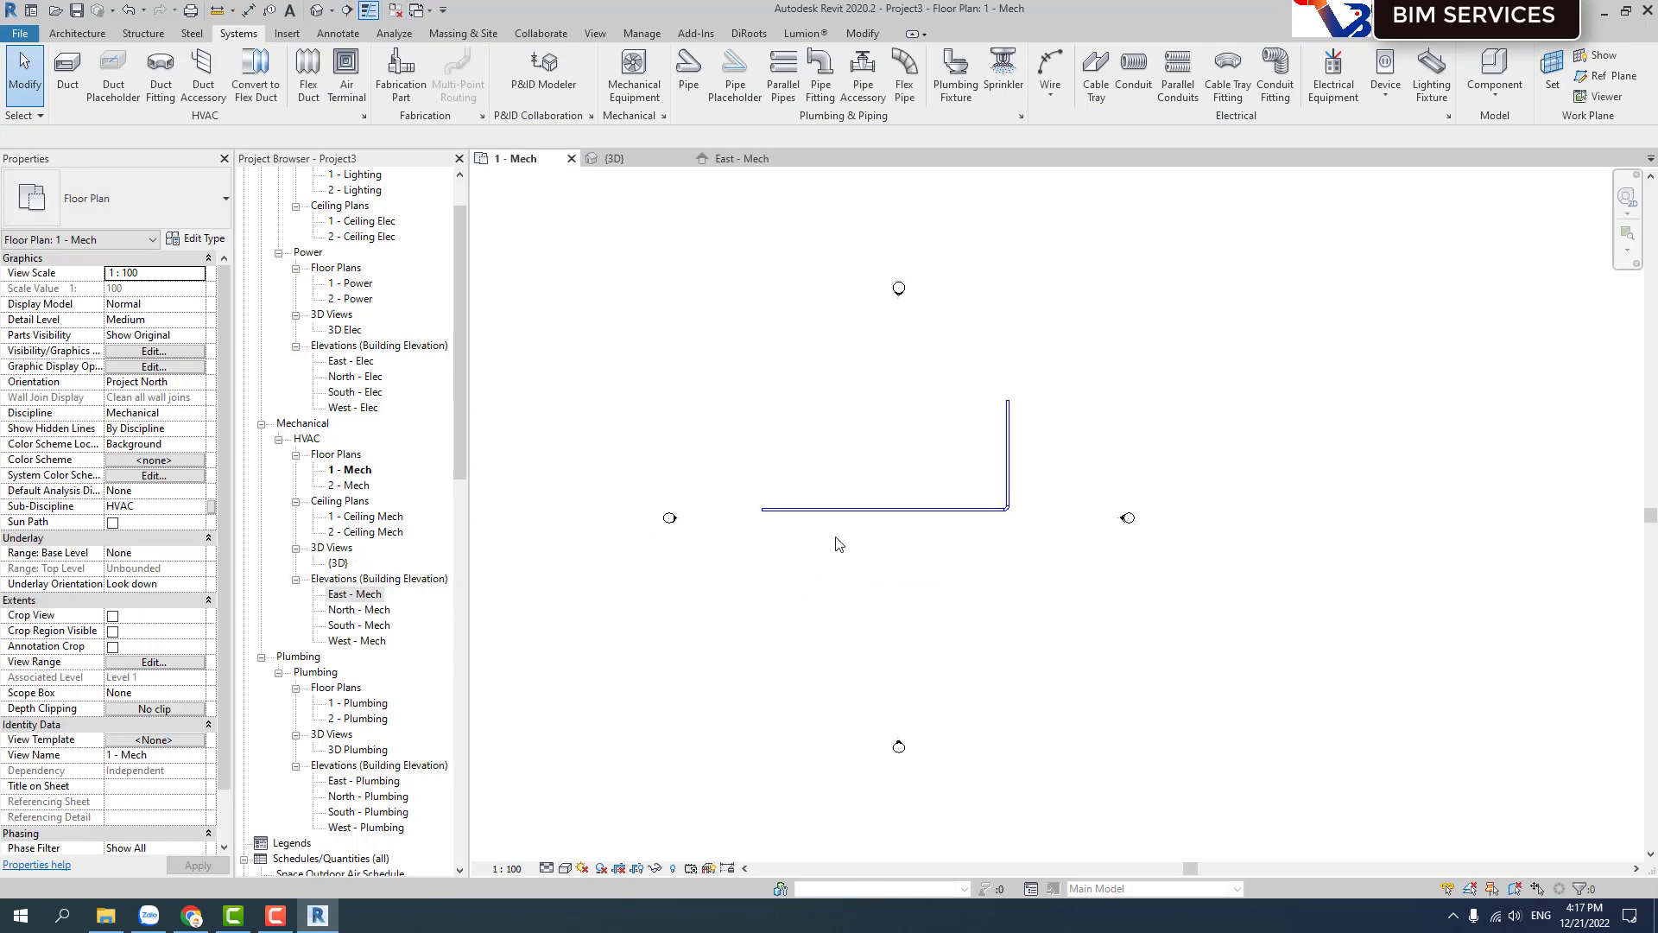
# Draw a section line below the duct and open Section 1 at Fine detail level.
pyautogui.click(341, 11)
pyautogui.click(736, 537)
pyautogui.click(1022, 538)
pyautogui.press('Escape')
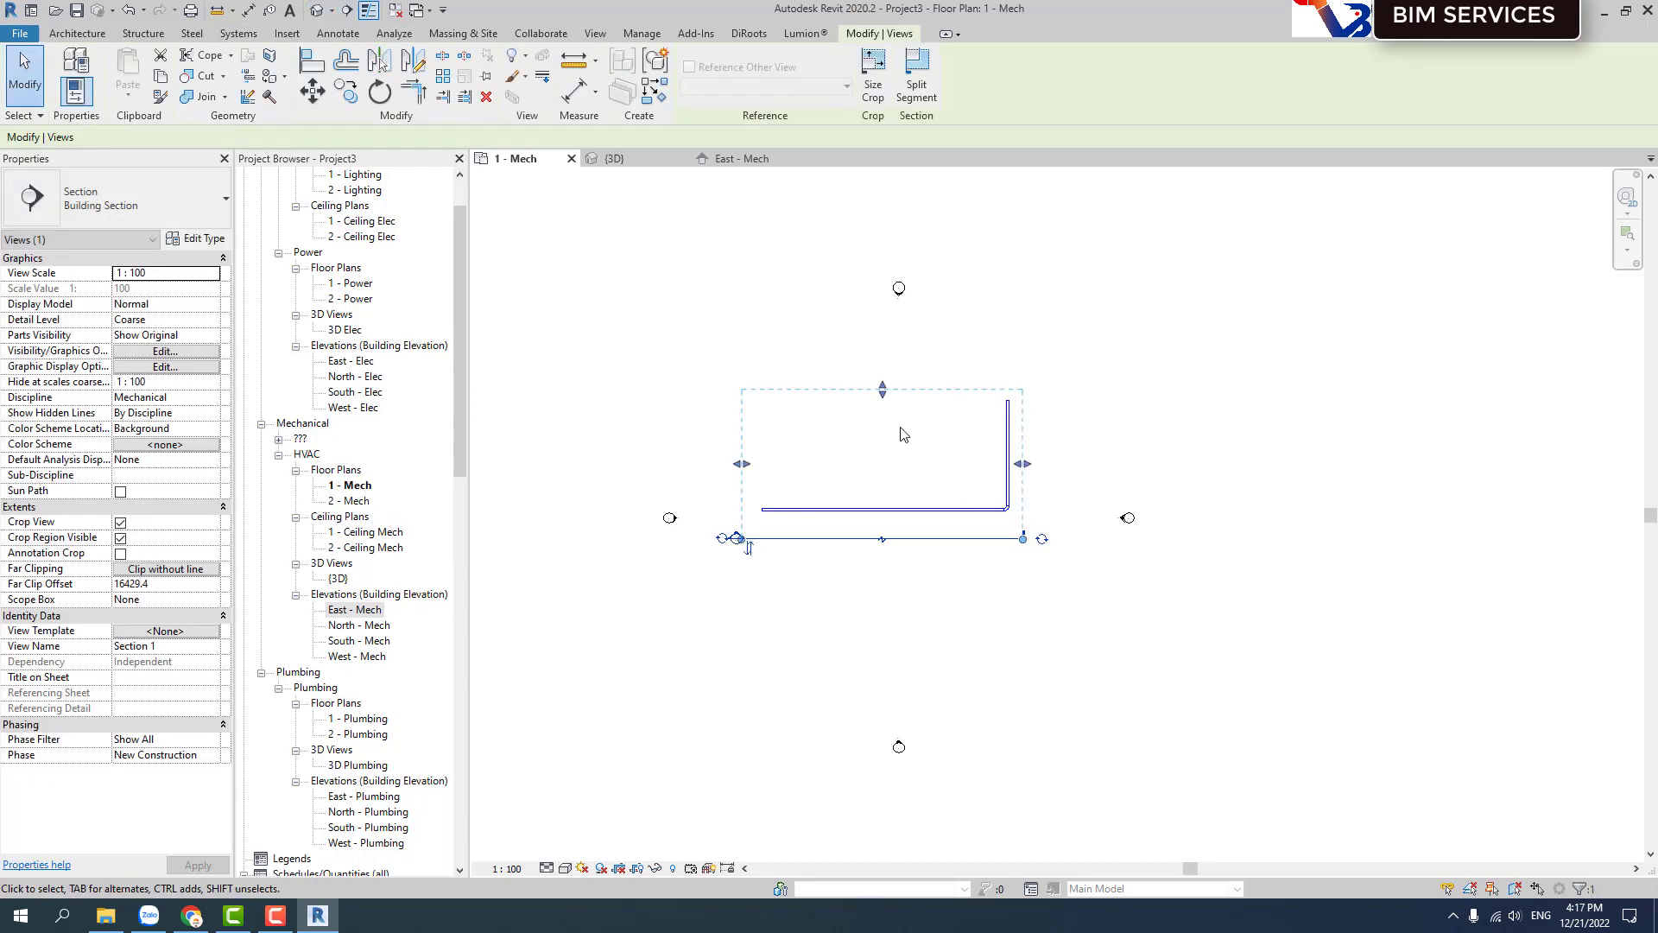
pyautogui.click(905, 539)
pyautogui.rightClick(911, 544)
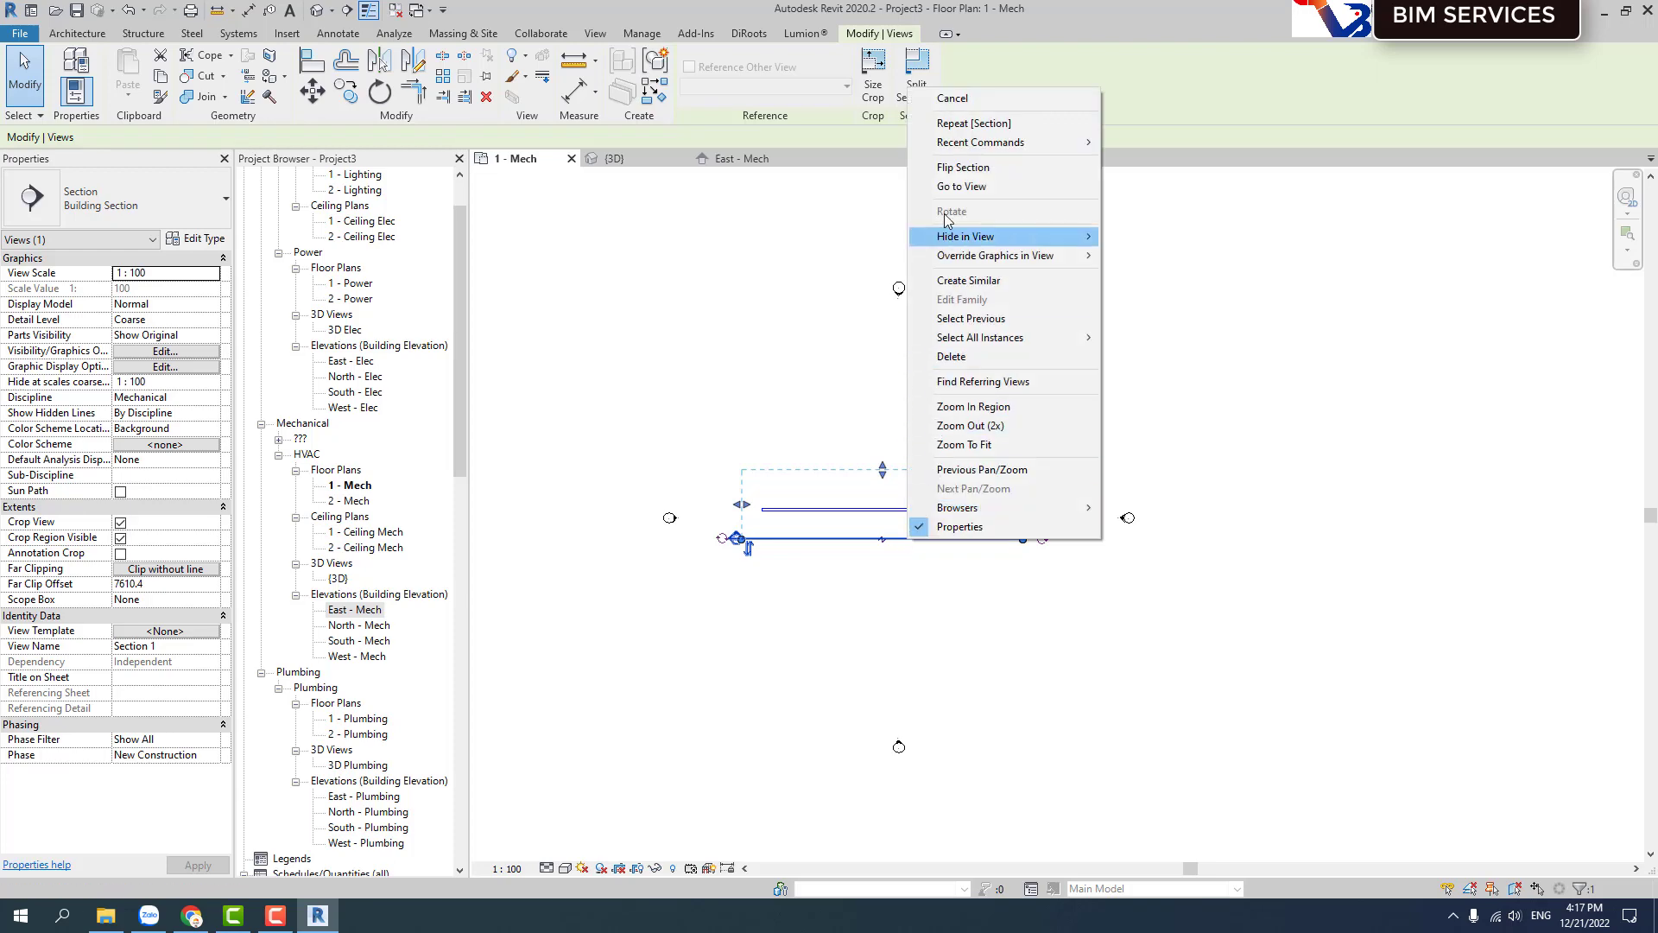
pyautogui.click(950, 188)
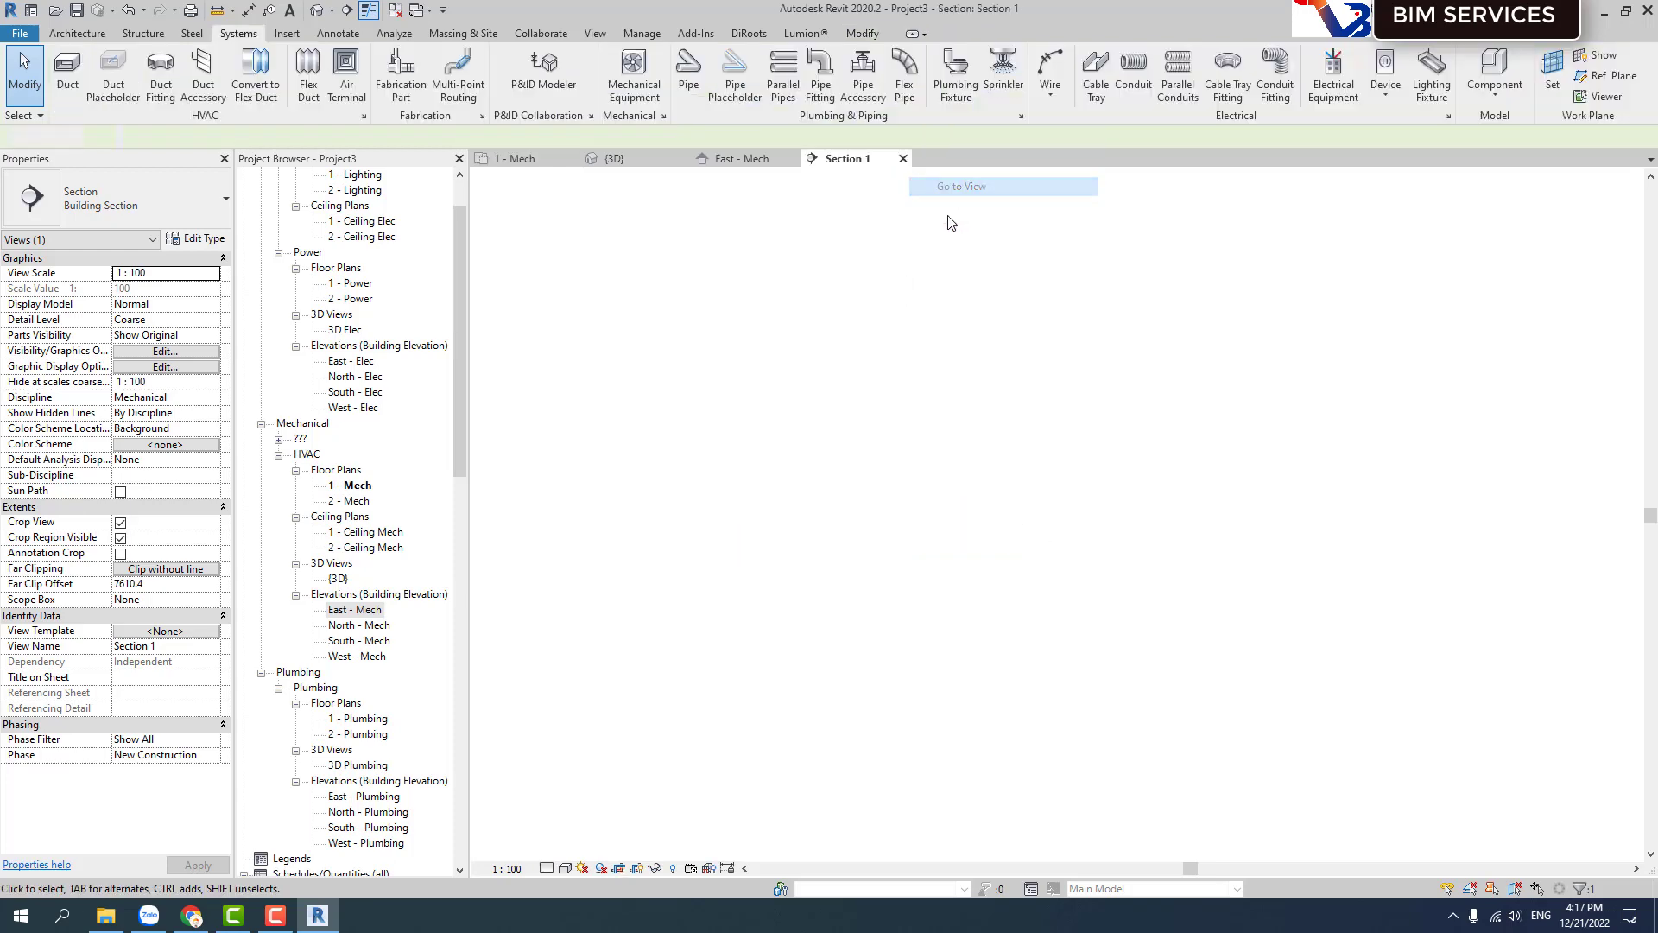
pyautogui.click(547, 868)
# Shorten the duct in the section by pulling in its left end.
pyautogui.click(765, 526)
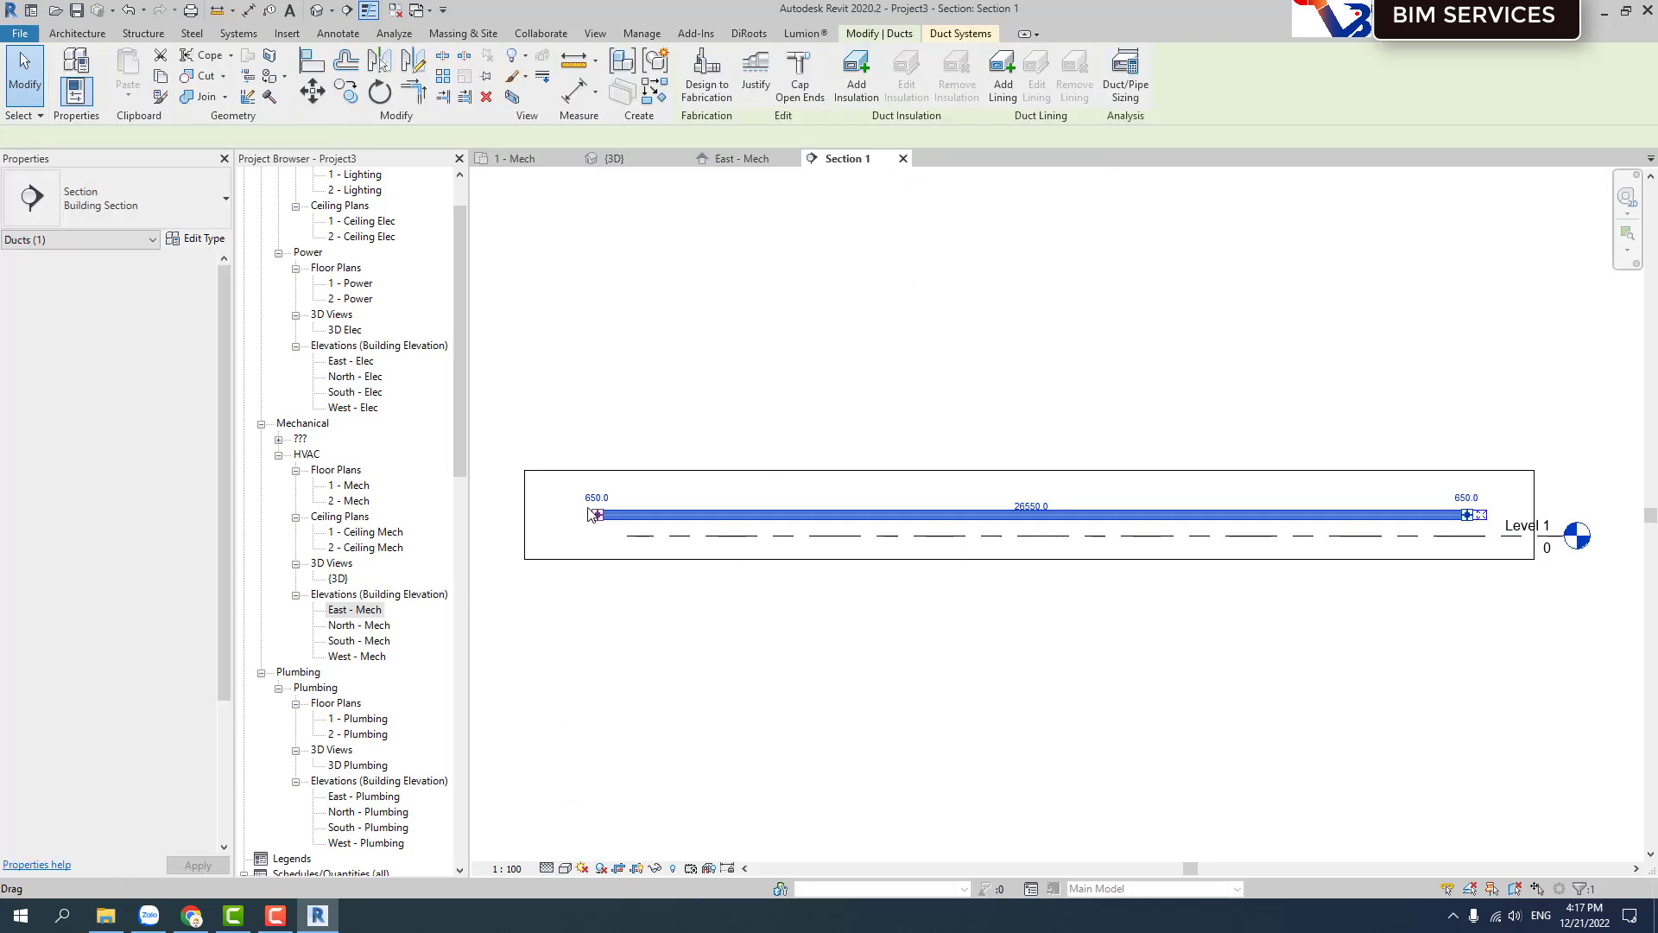
pyautogui.scroll(2, 806, 514)
pyautogui.moveTo(1415, 514); pyautogui.dragTo(1456, 515)
pyautogui.scroll(-3, 1457, 515)
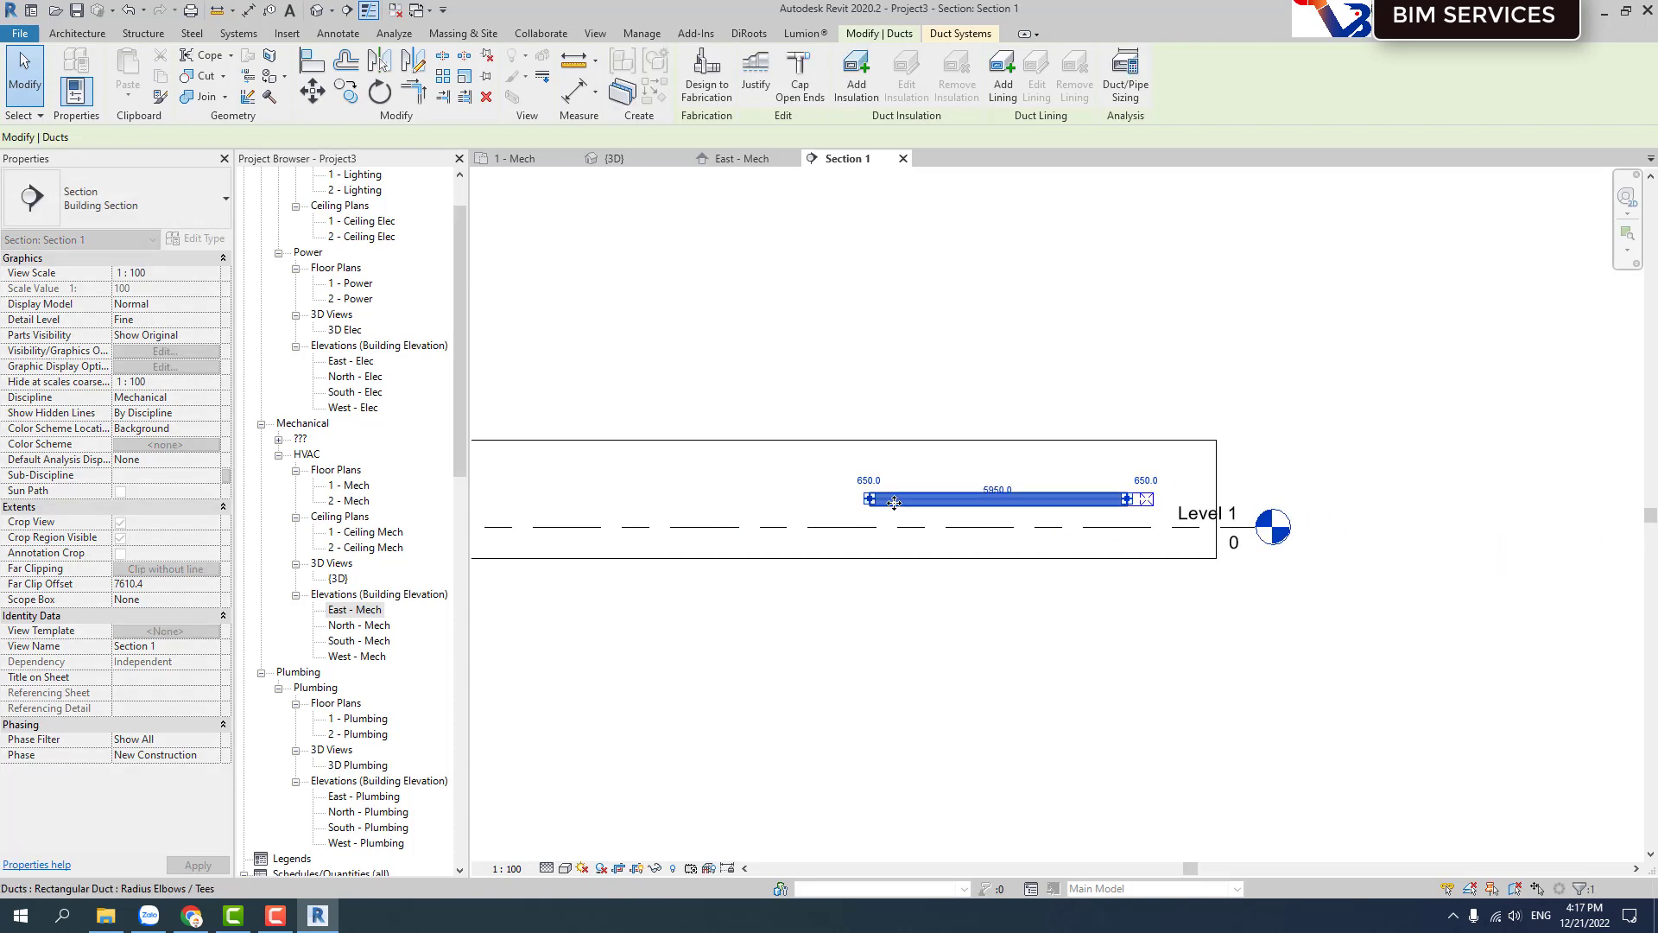
pyautogui.click(872, 499)
pyautogui.rightClick(868, 503)
pyautogui.press('Escape')
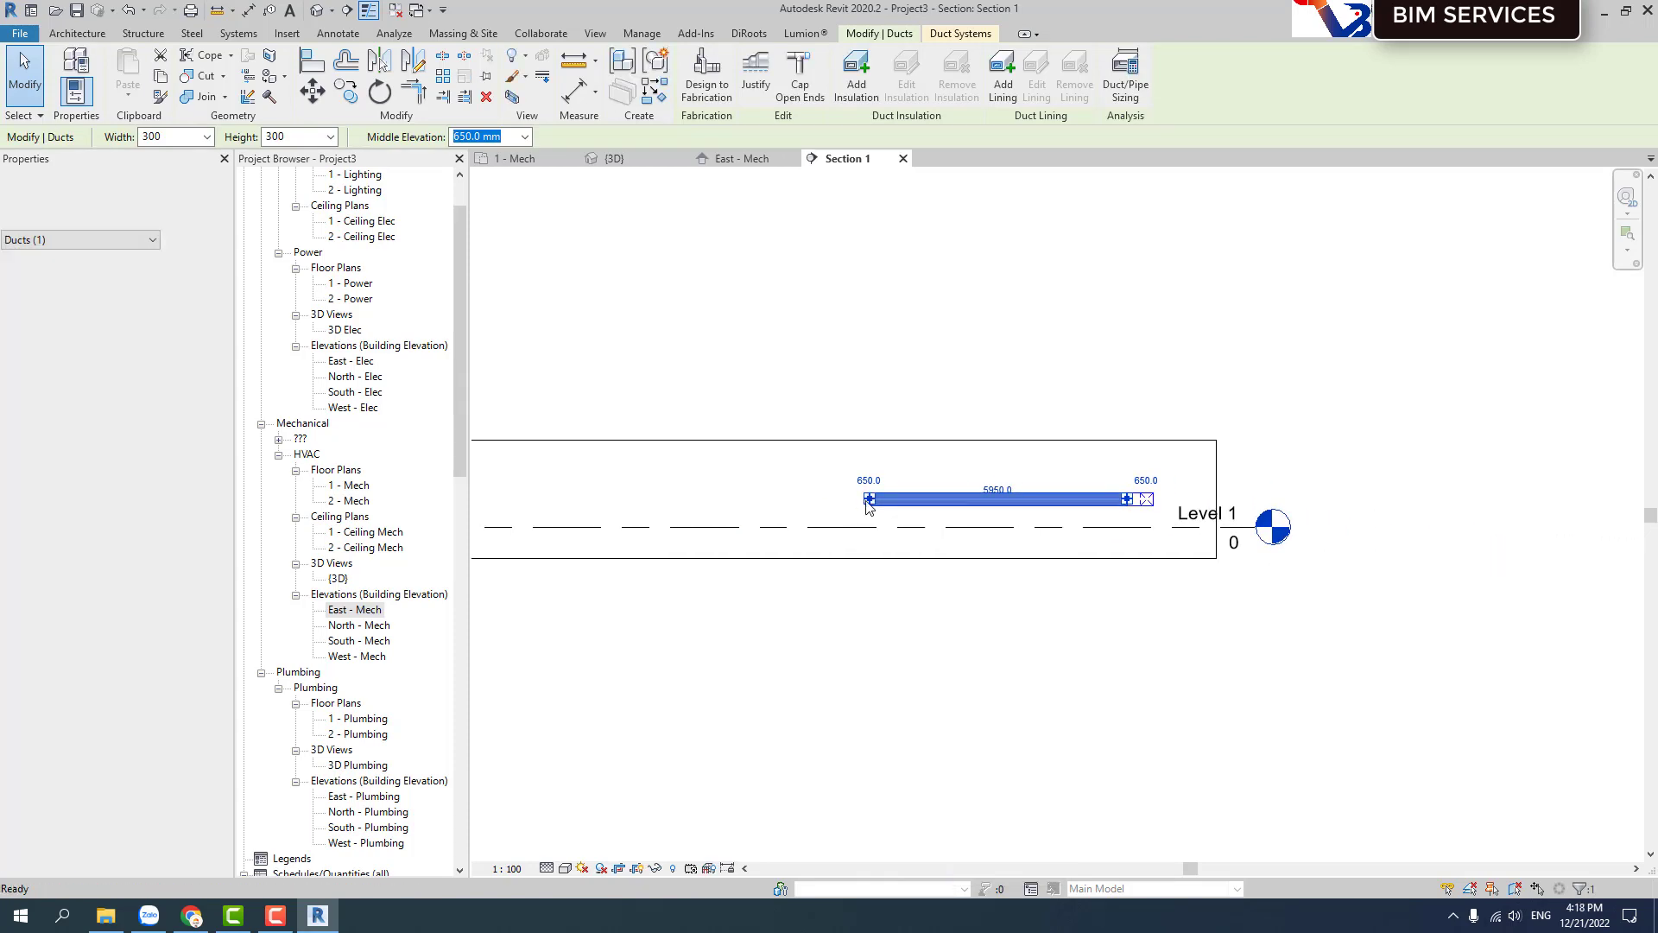
# Draw a new duct from the open end rising 800 to a run at 1850 middle elevation.
pyautogui.rightClick(868, 501)
pyautogui.click(900, 211)
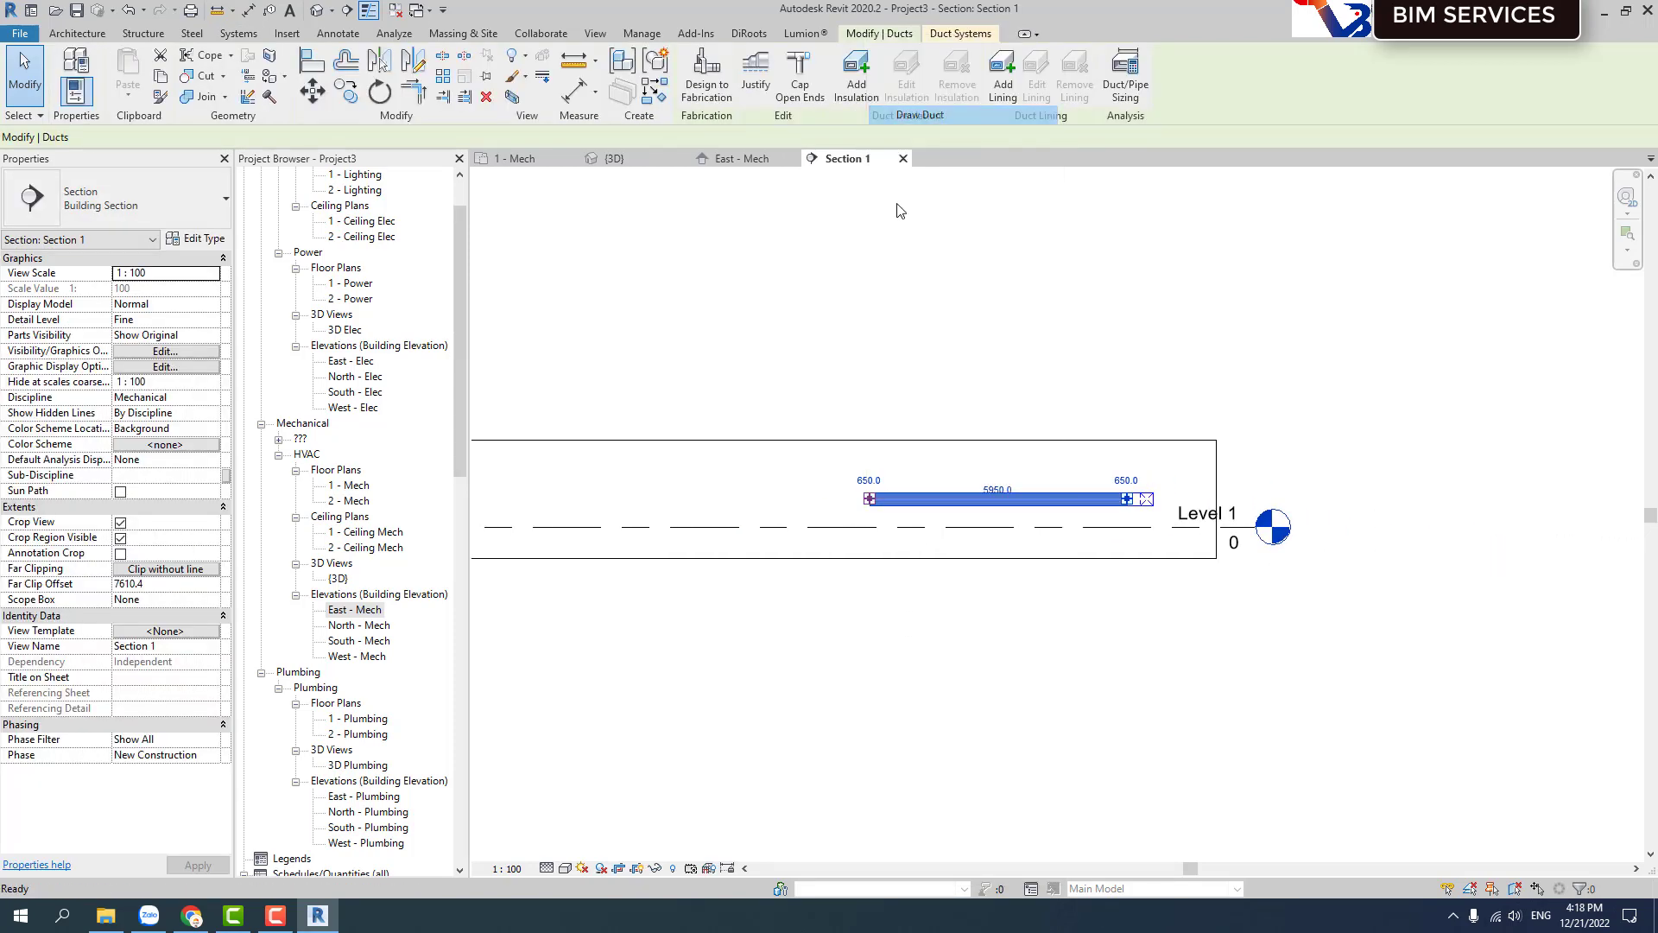
pyautogui.click(868, 446)
pyautogui.click(653, 447)
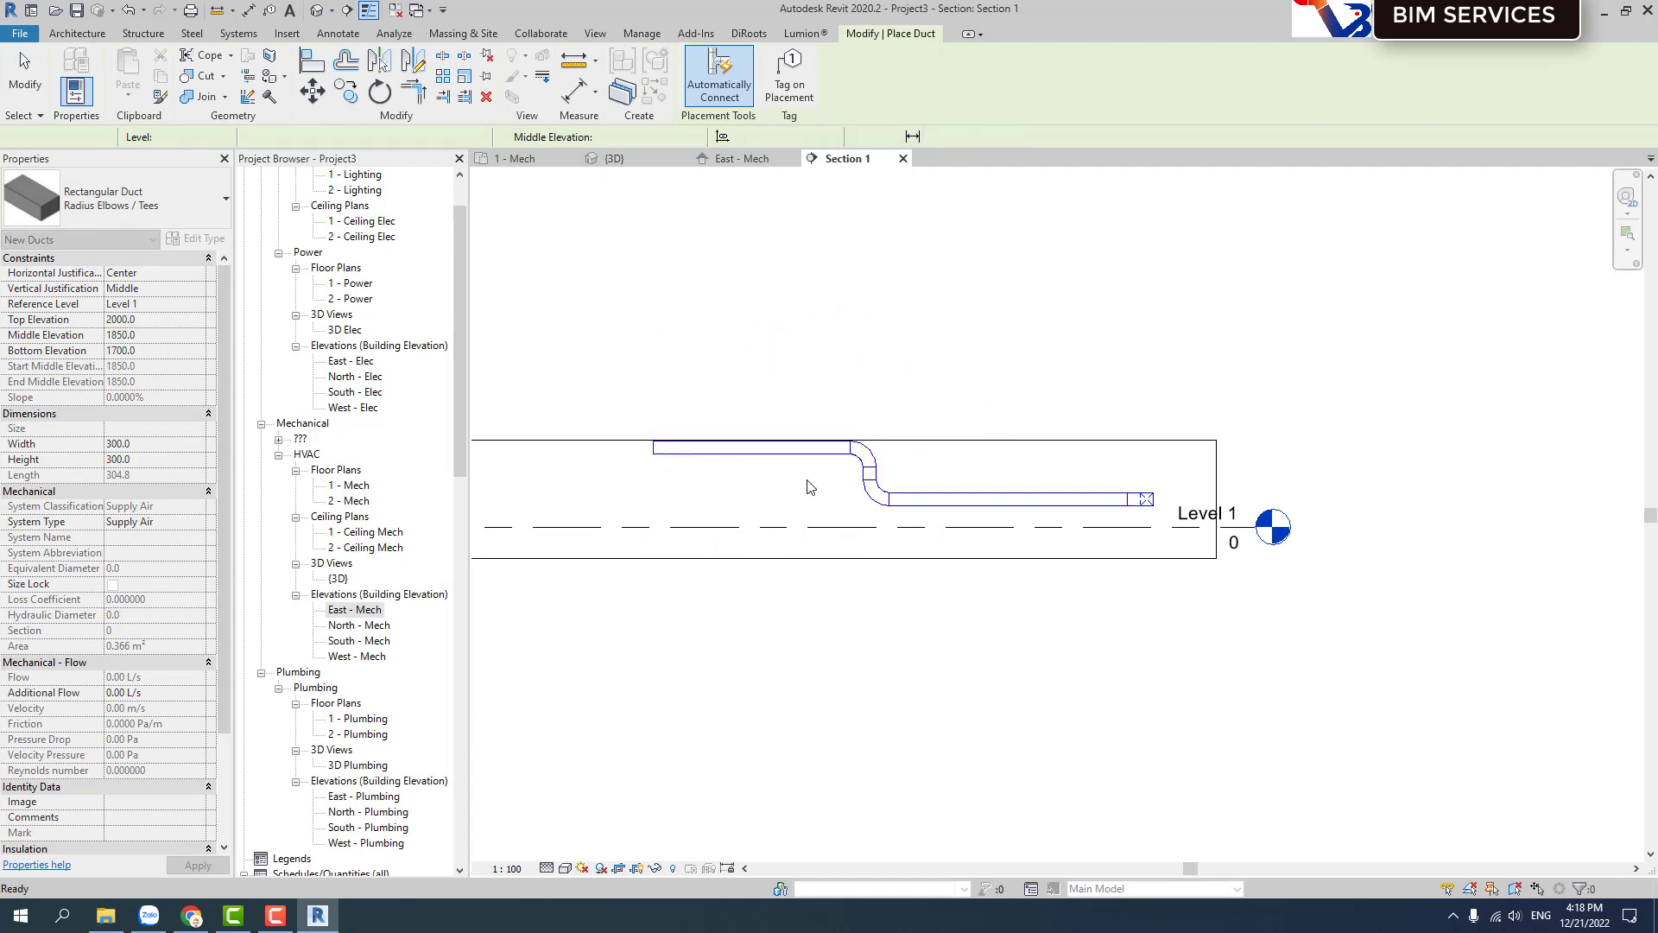
pyautogui.press('Escape')
pyautogui.press('Escape')
pyautogui.scroll(3, 868, 478)
pyautogui.scroll(1, 868, 478)
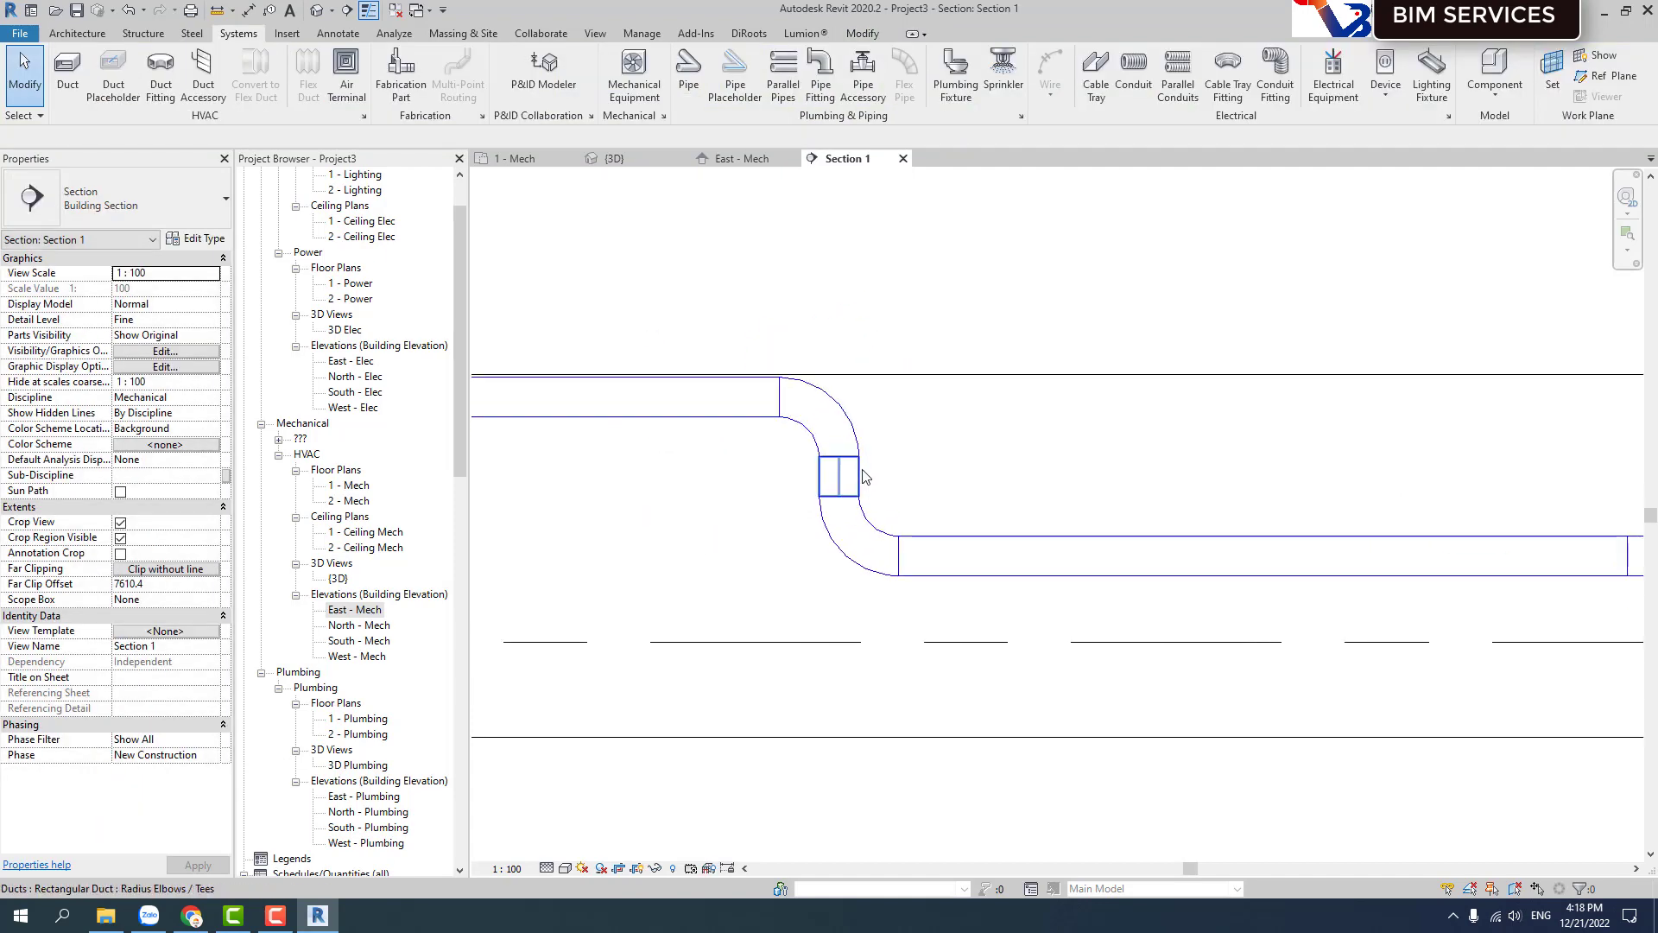
pyautogui.click(859, 477)
pyautogui.scroll(-2, 942, 491)
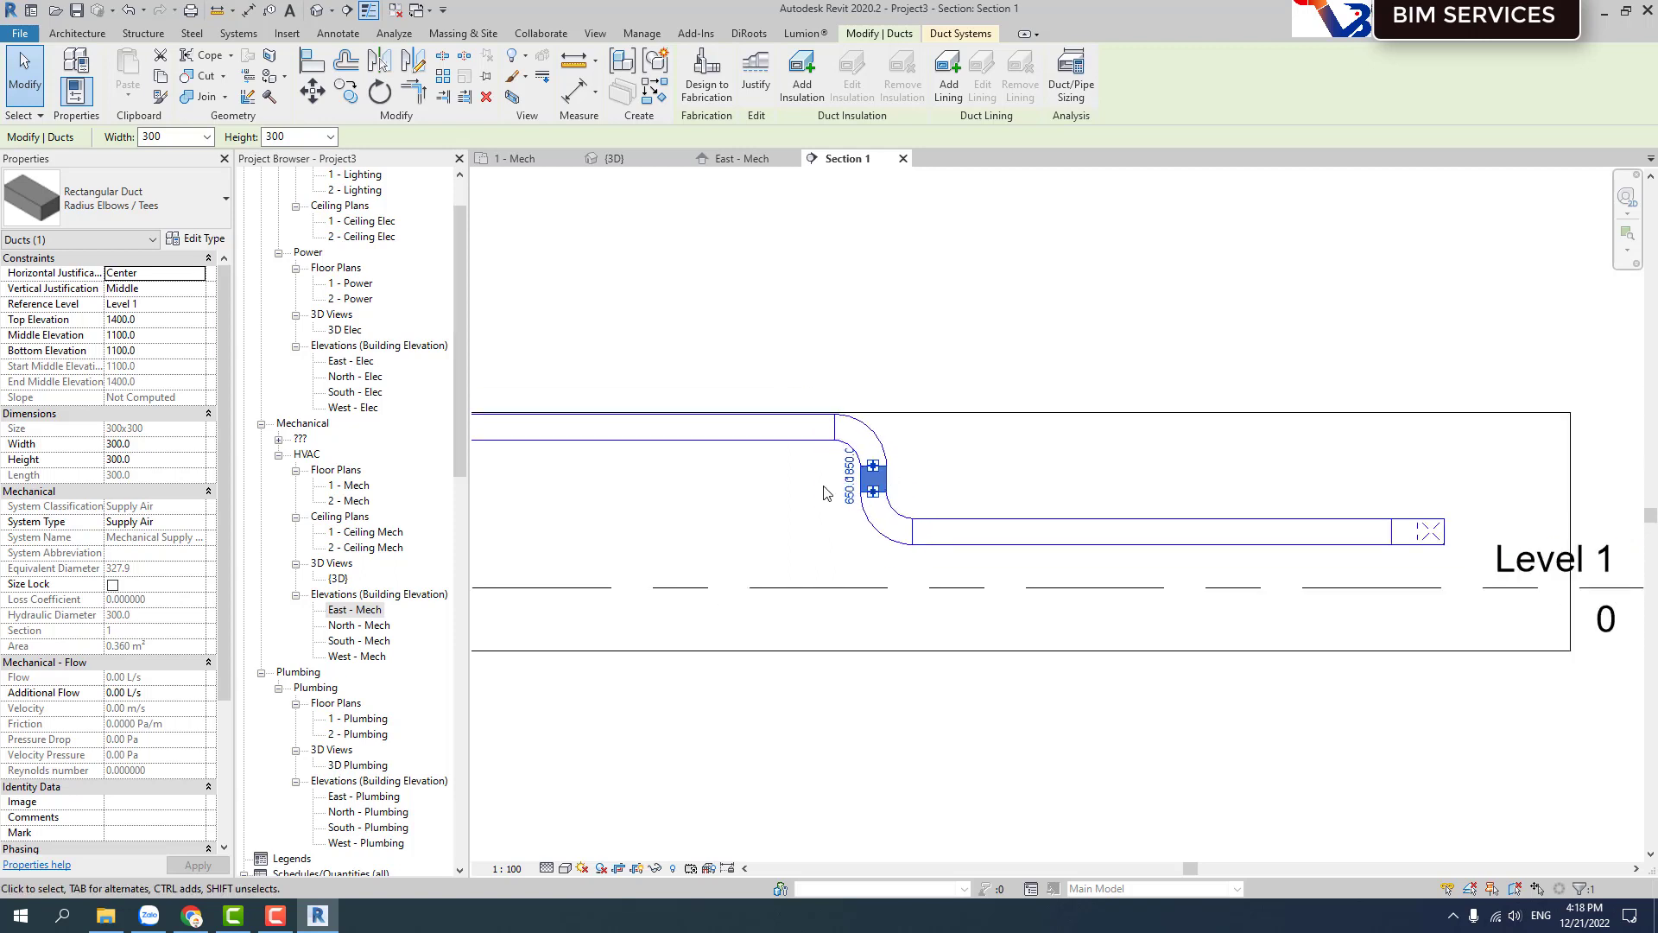
pyautogui.scroll(-1, 825, 492)
pyautogui.click(639, 442)
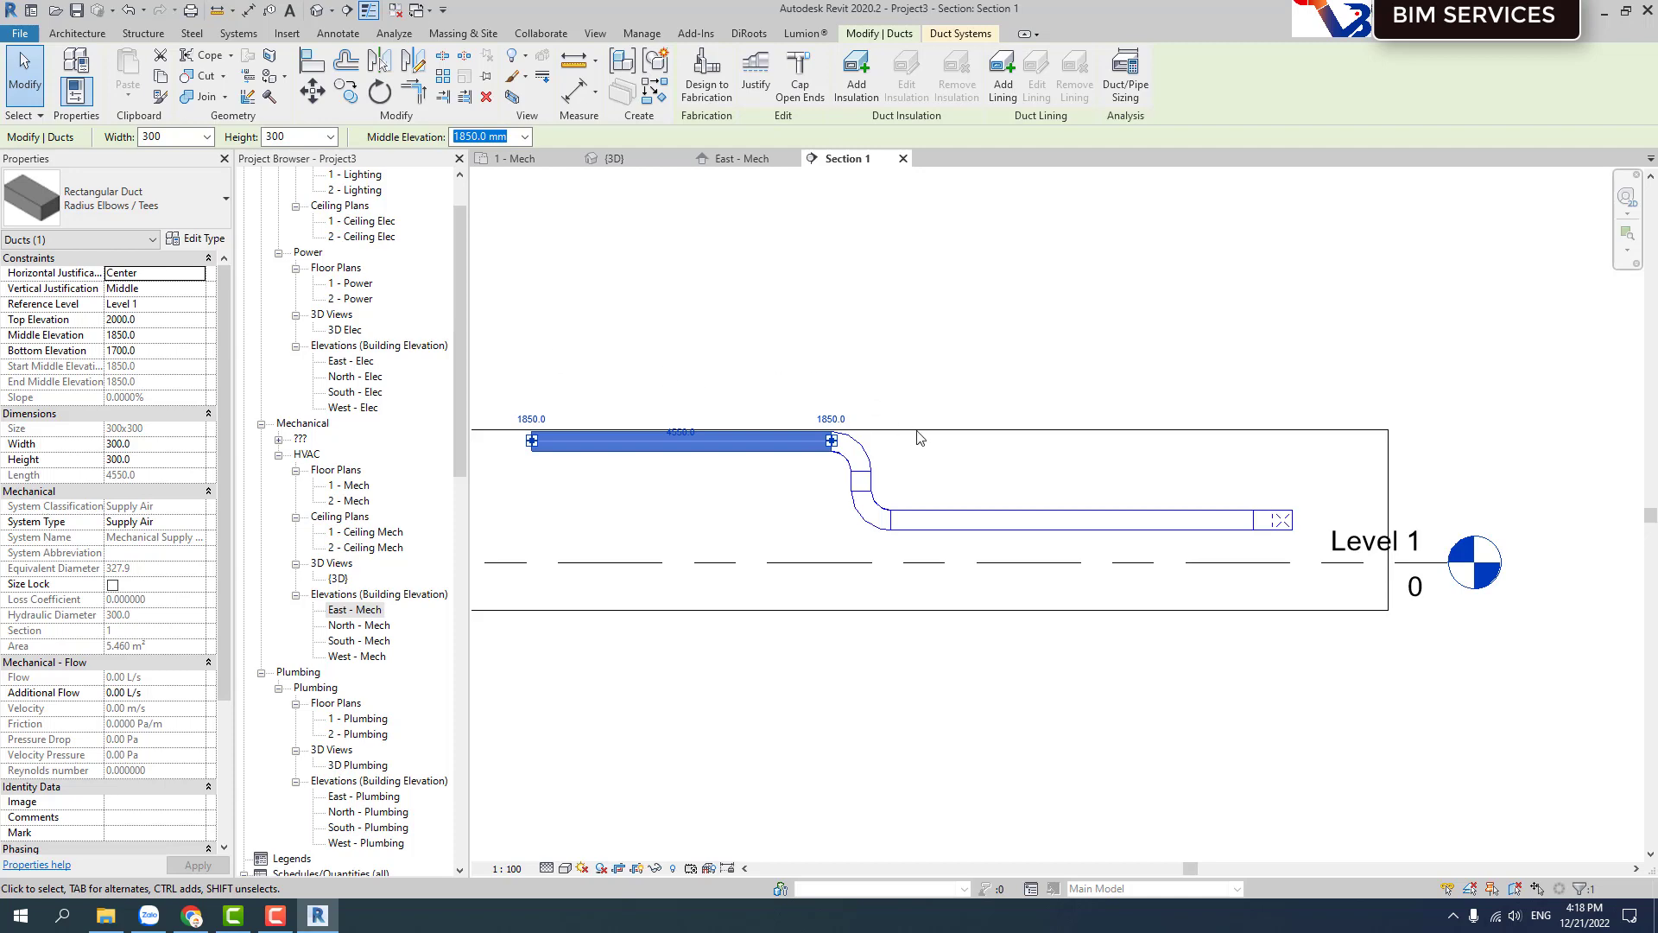
# Enlarge the Section 1 crop region upward and switch to the {3D} view.
pyautogui.scroll(-1, 859, 429)
pyautogui.click(859, 430)
pyautogui.moveTo(539, 429)
pyautogui.mouseDown()
pyautogui.moveTo(567, 300)
pyautogui.moveTo(592, 285)
pyautogui.mouseUp()
pyautogui.click(606, 158)
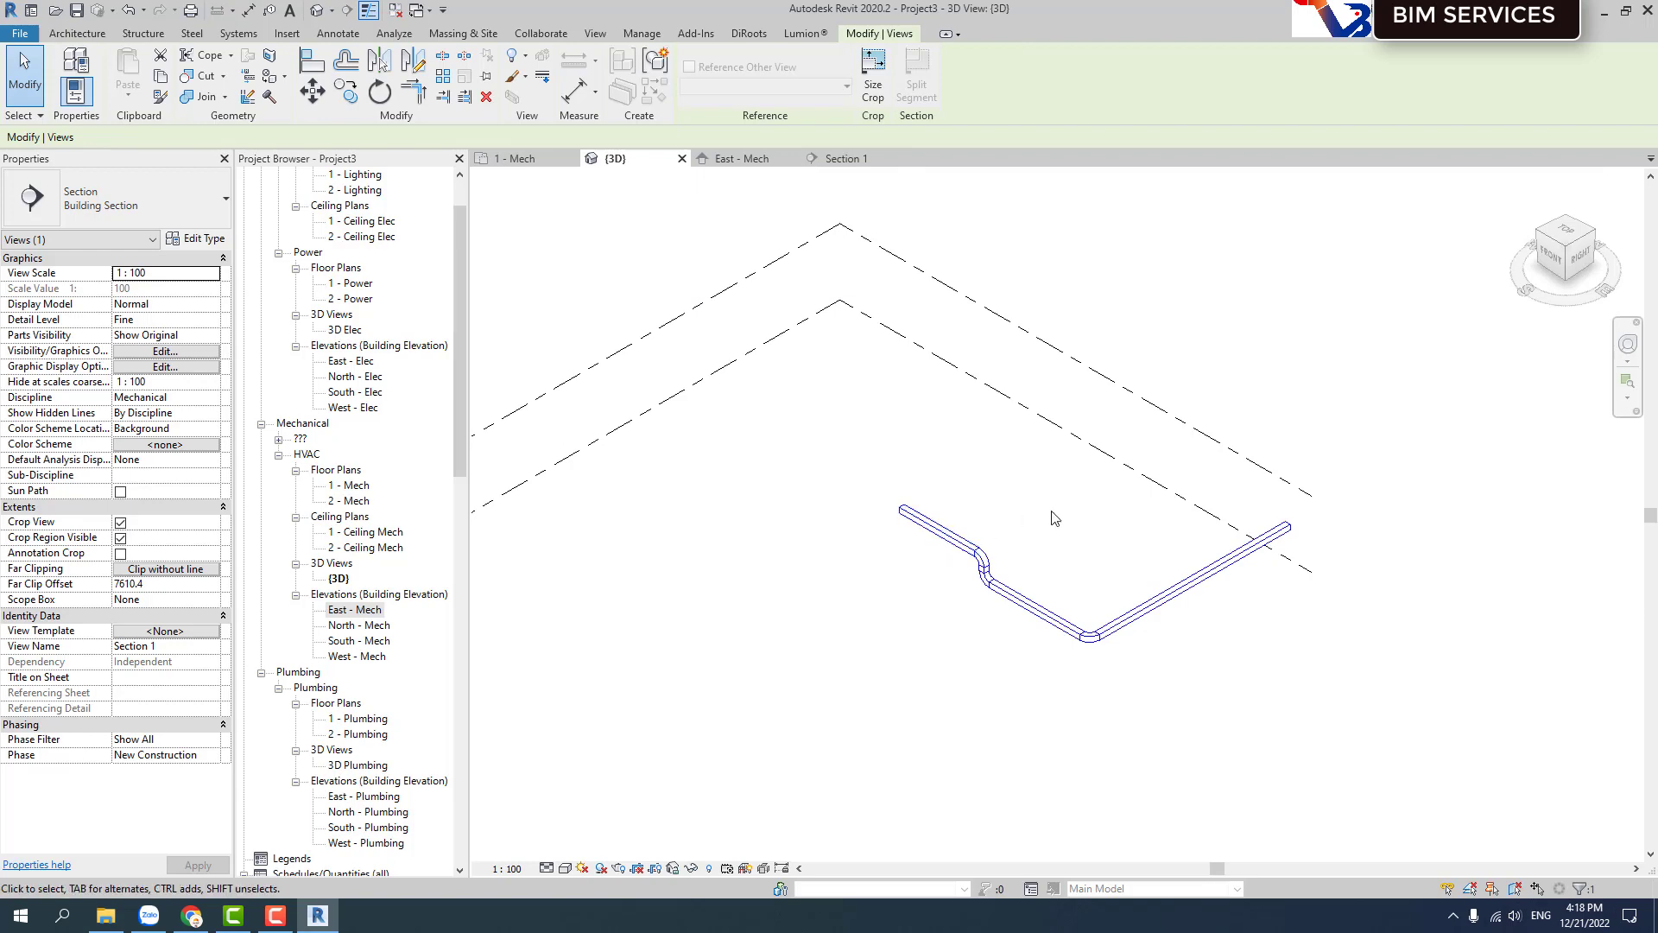
# Orbit and pan the {3D} view to inspect the offset rise, then select East - Mech.
pyautogui.keyDown('shift'); pyautogui.moveTo(1052, 518); pyautogui.dragTo(934, 509, button='middle'); pyautogui.keyUp('shift')
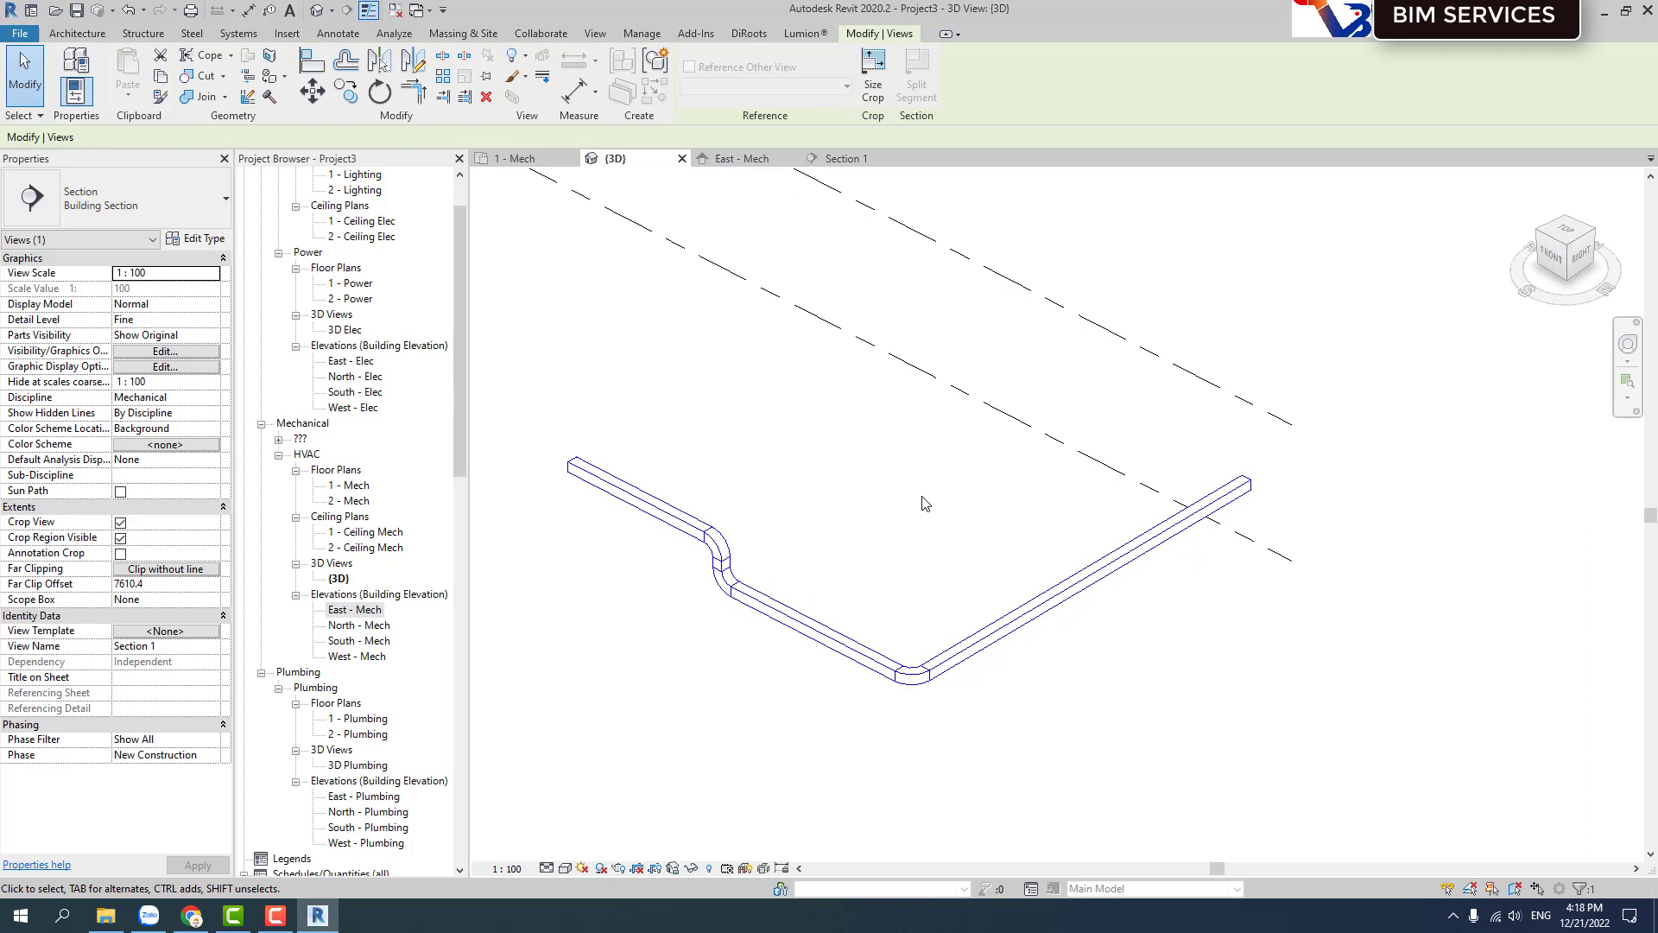
pyautogui.moveTo(881, 506)
pyautogui.keyDown('shift'); pyautogui.mouseDown(button='middle')
pyautogui.moveTo(874, 563)
pyautogui.moveTo(896, 609)
pyautogui.mouseUp(button='middle'); pyautogui.keyUp('shift')
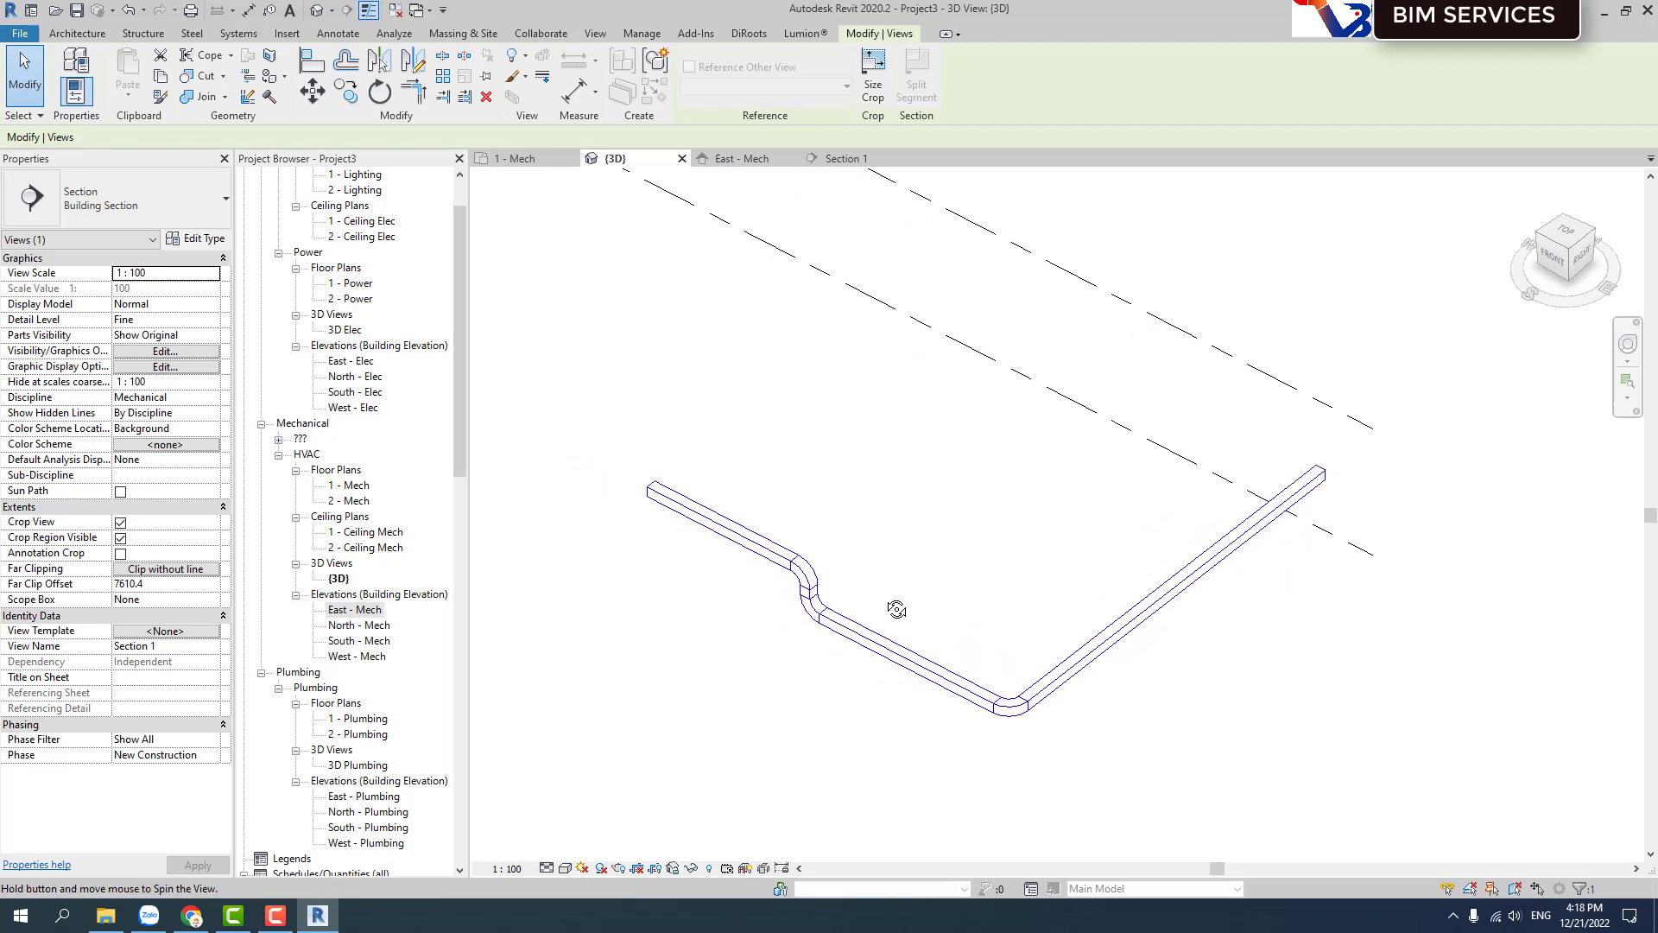
pyautogui.press('Escape')
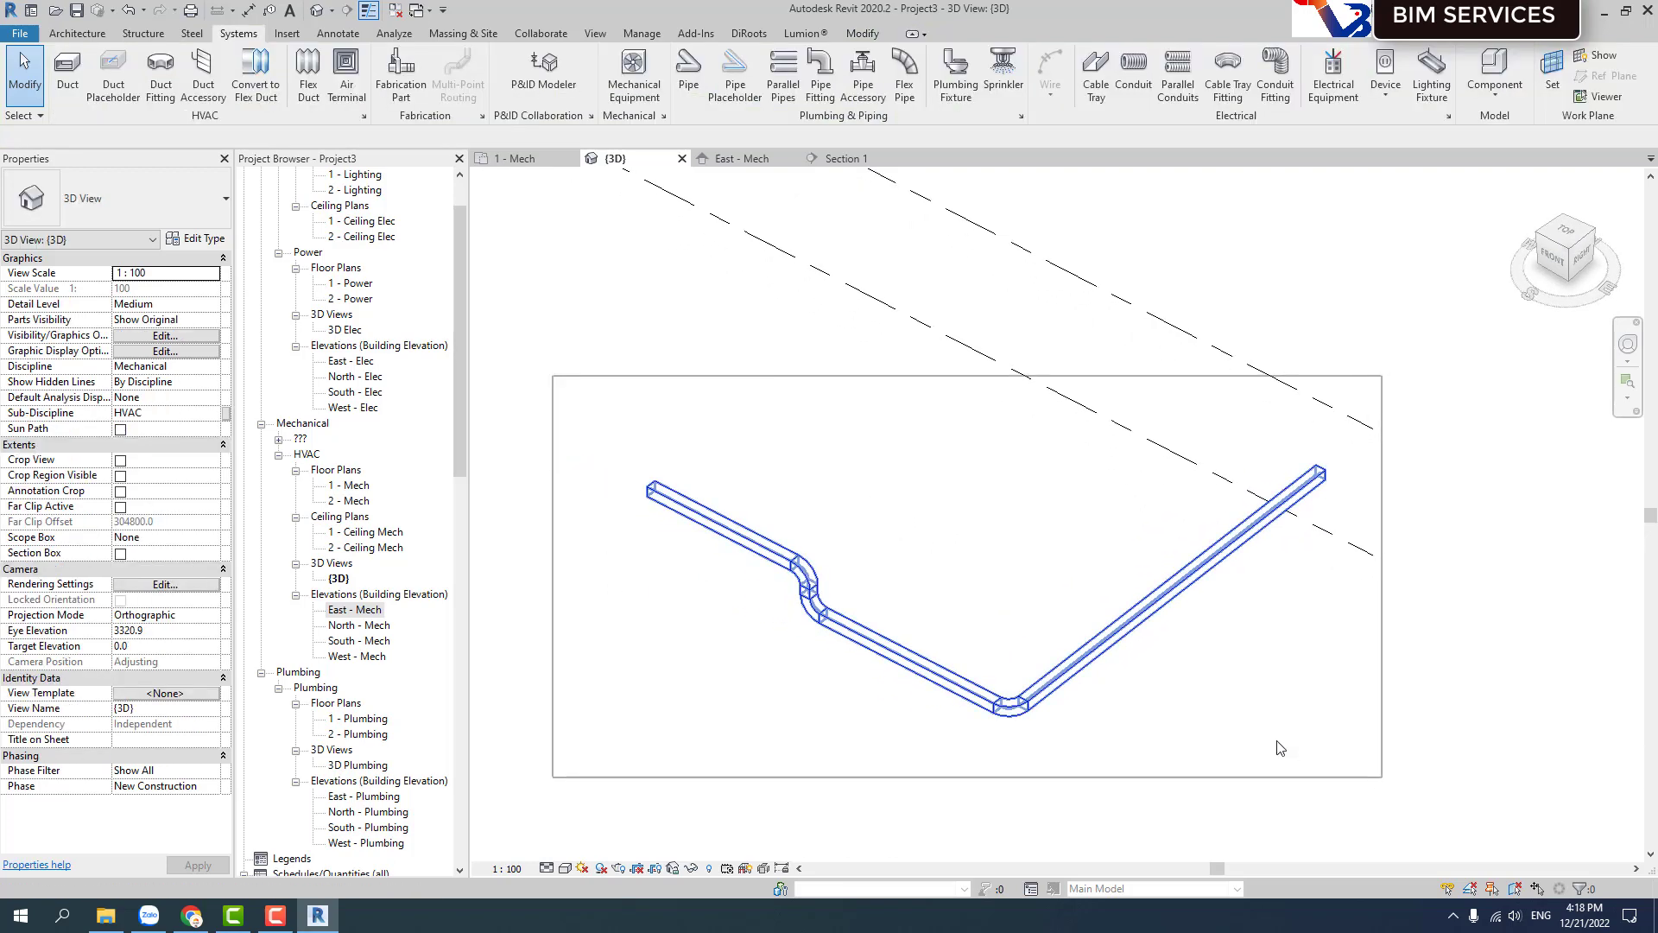
pyautogui.moveTo(790, 731); pyautogui.dragTo(873, 698, button='middle')
pyautogui.scroll(-2, 344, 733)
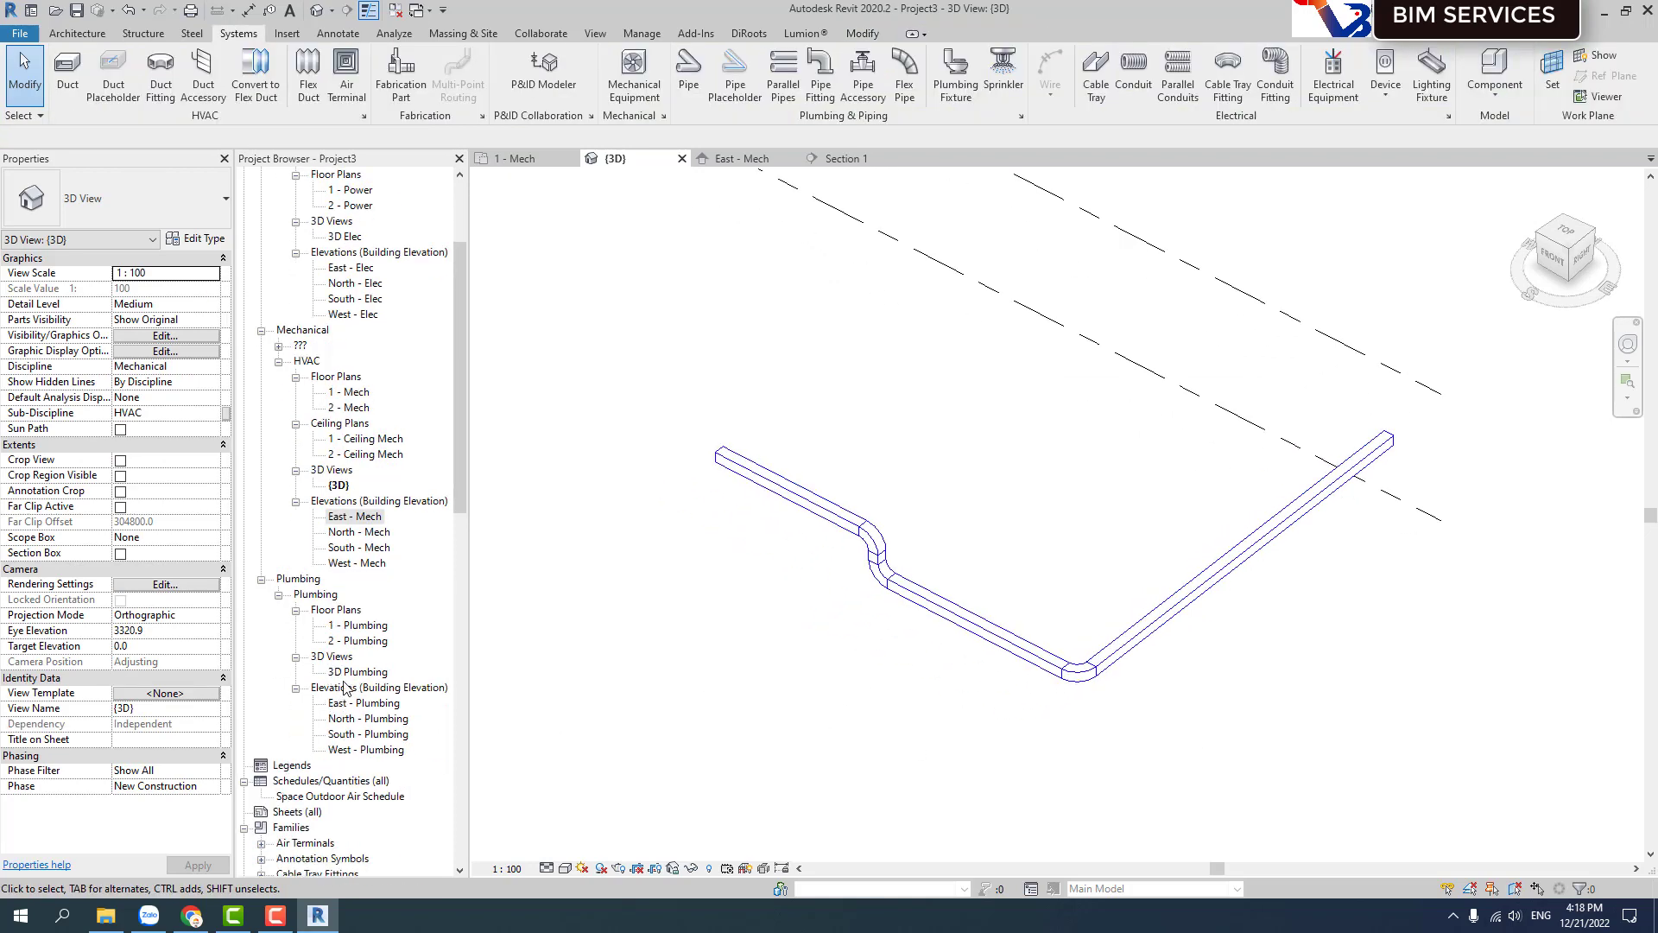
pyautogui.scroll(-2, 344, 687)
pyautogui.scroll(3, 343, 686)
pyautogui.scroll(2, 342, 691)
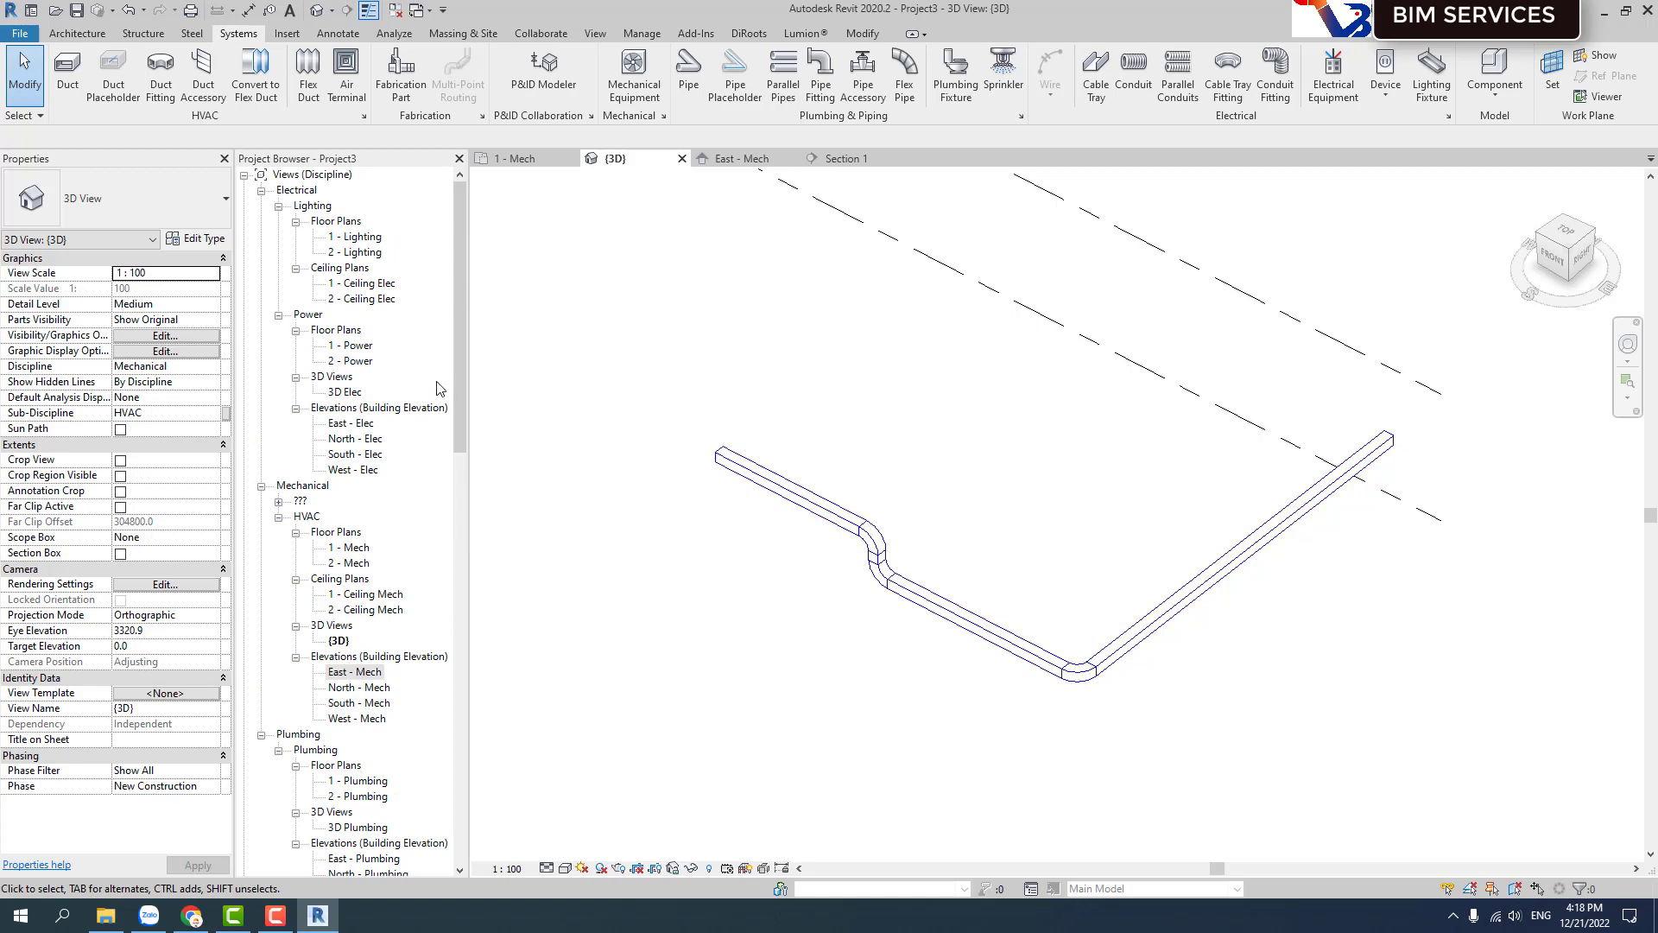
pyautogui.click(460, 352)
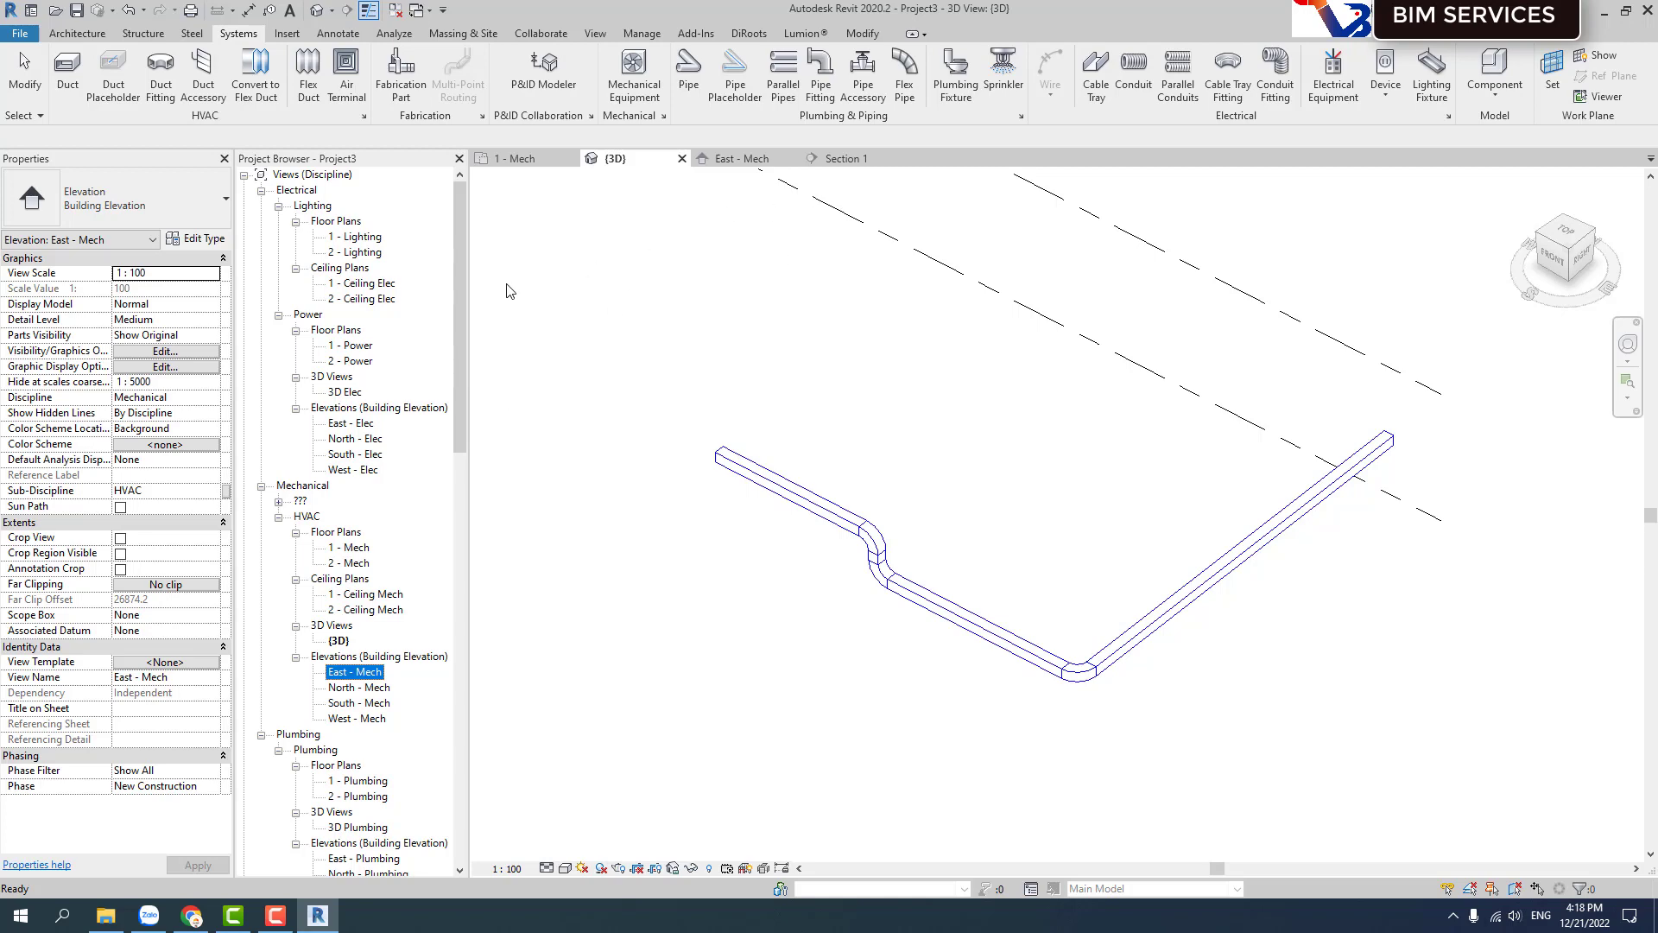
pyautogui.moveTo(458, 294)
pyautogui.mouseDown()
pyautogui.moveTo(434, 693)
pyautogui.moveTo(461, 262)
pyautogui.mouseUp()
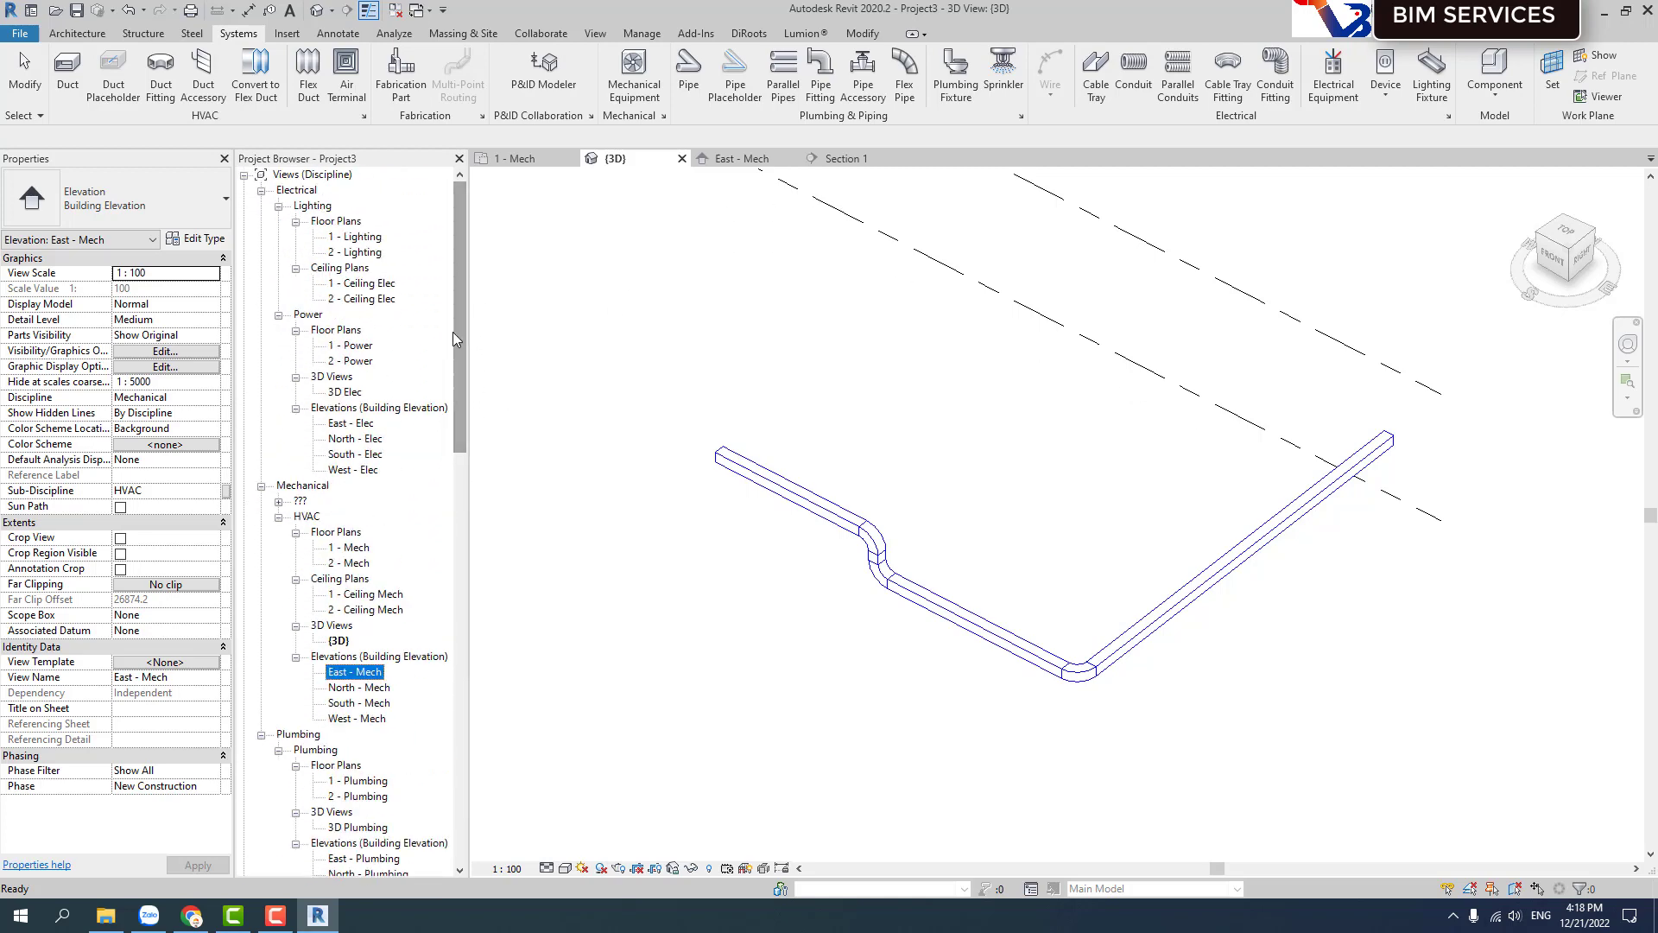
# Start an AT air terminal, browse the M_Supply Grille 210x60 type list, then cancel placement.
pyautogui.press('c')
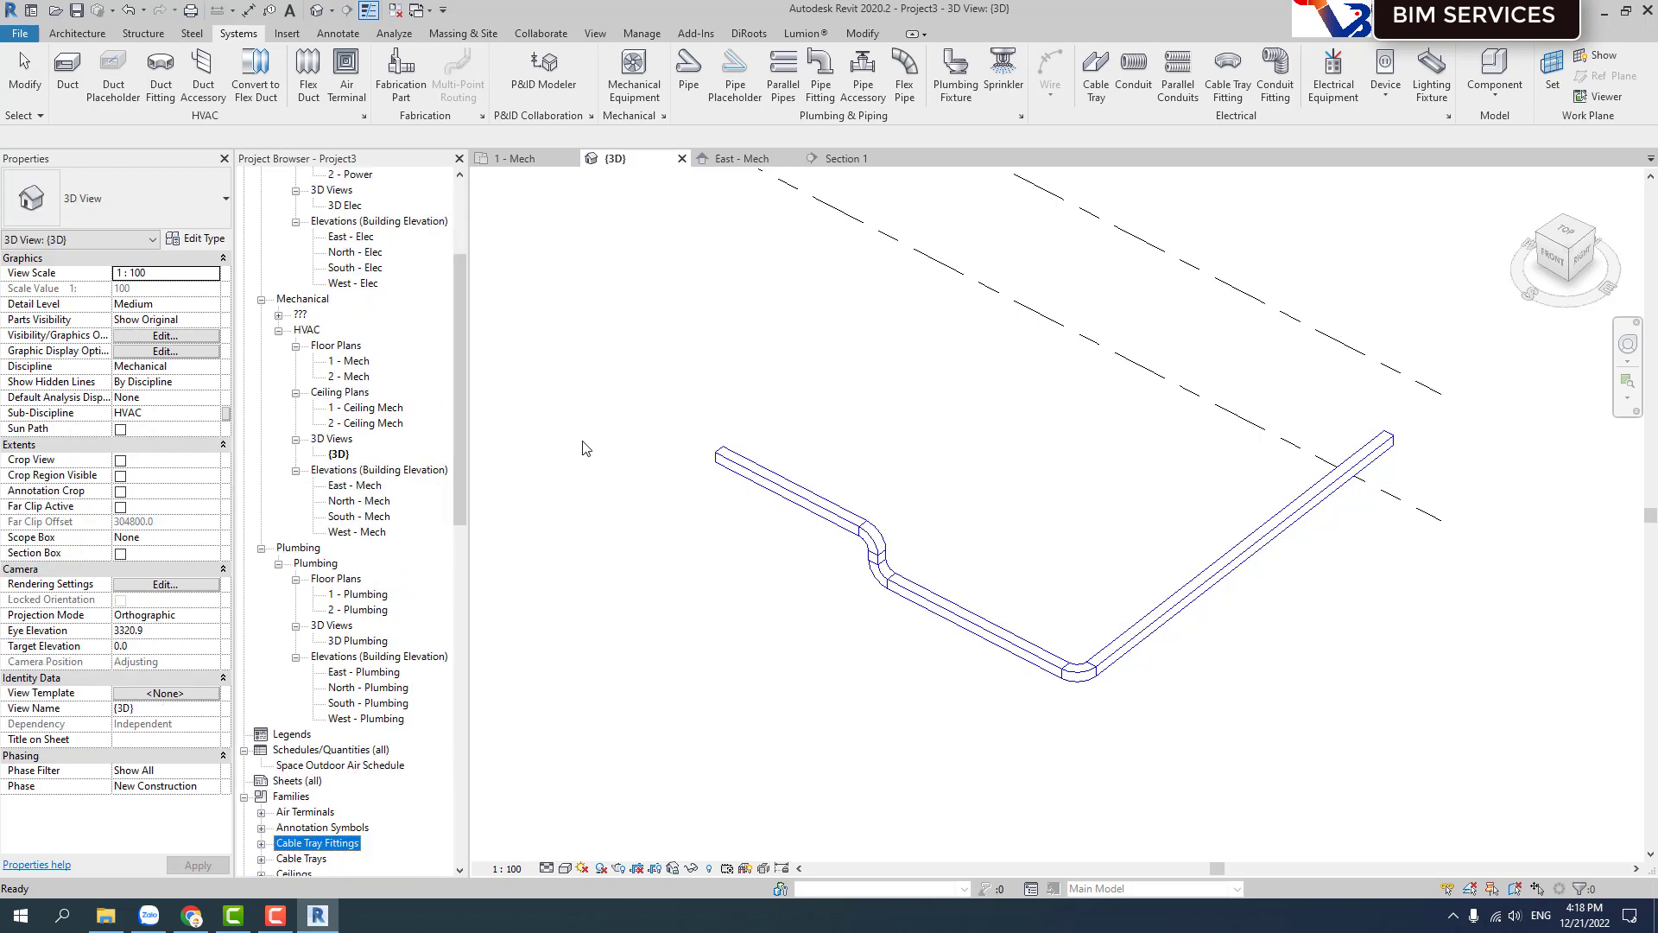
pyautogui.press('a')
pyautogui.press('t')
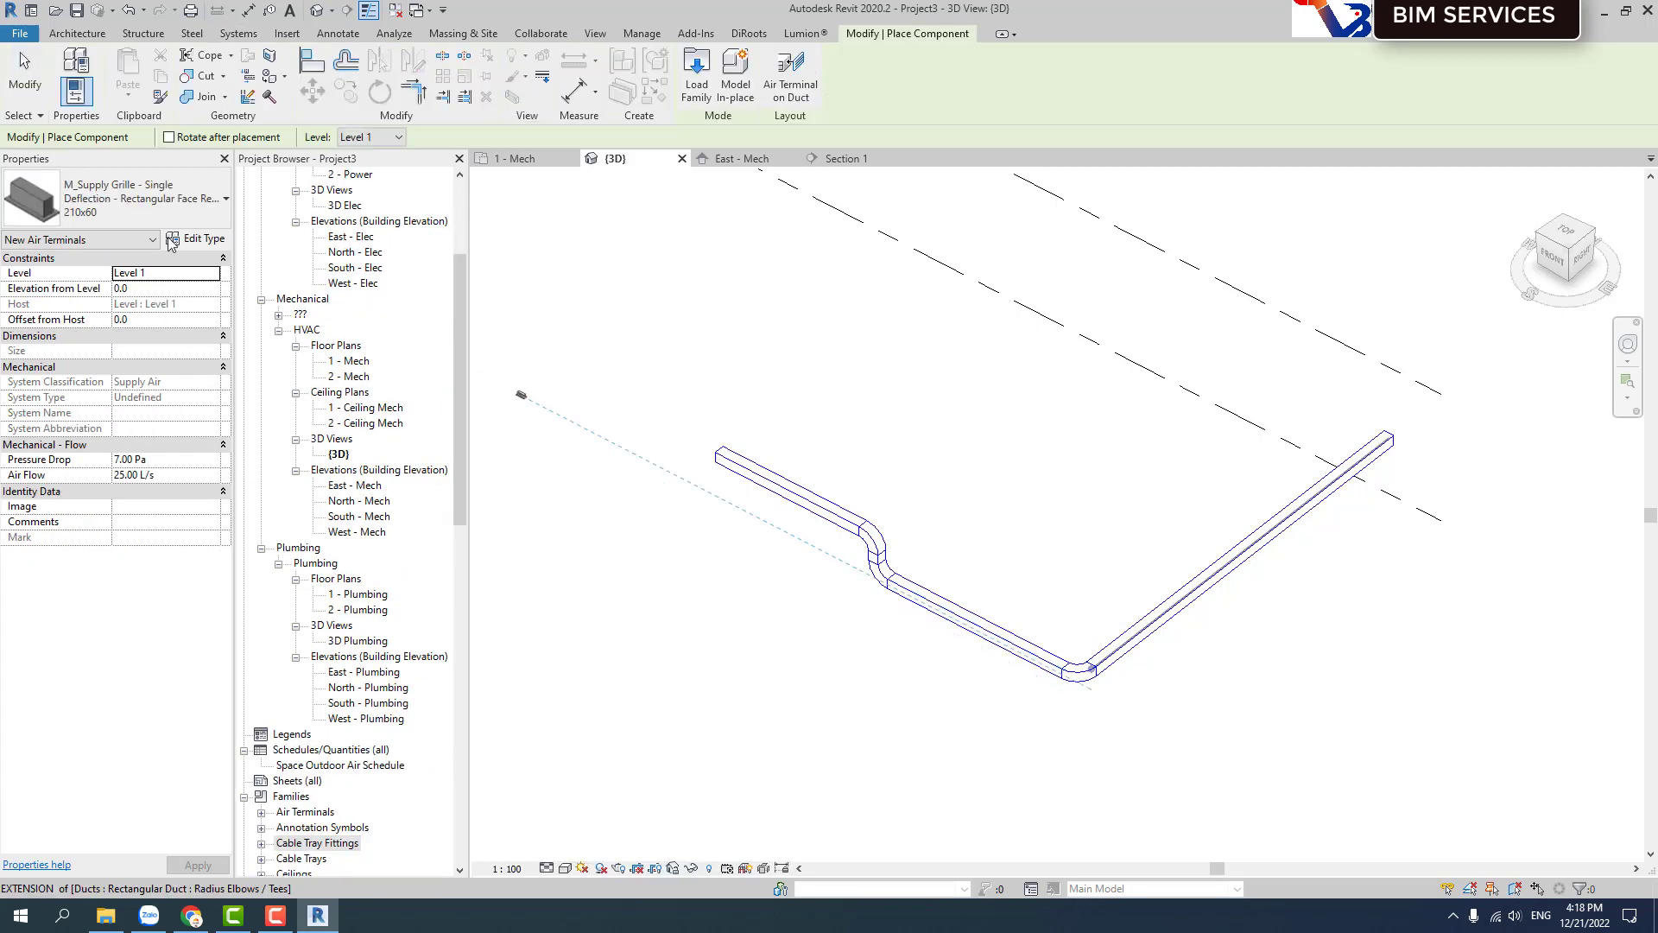
pyautogui.click(87, 206)
pyautogui.scroll(-3, 141, 429)
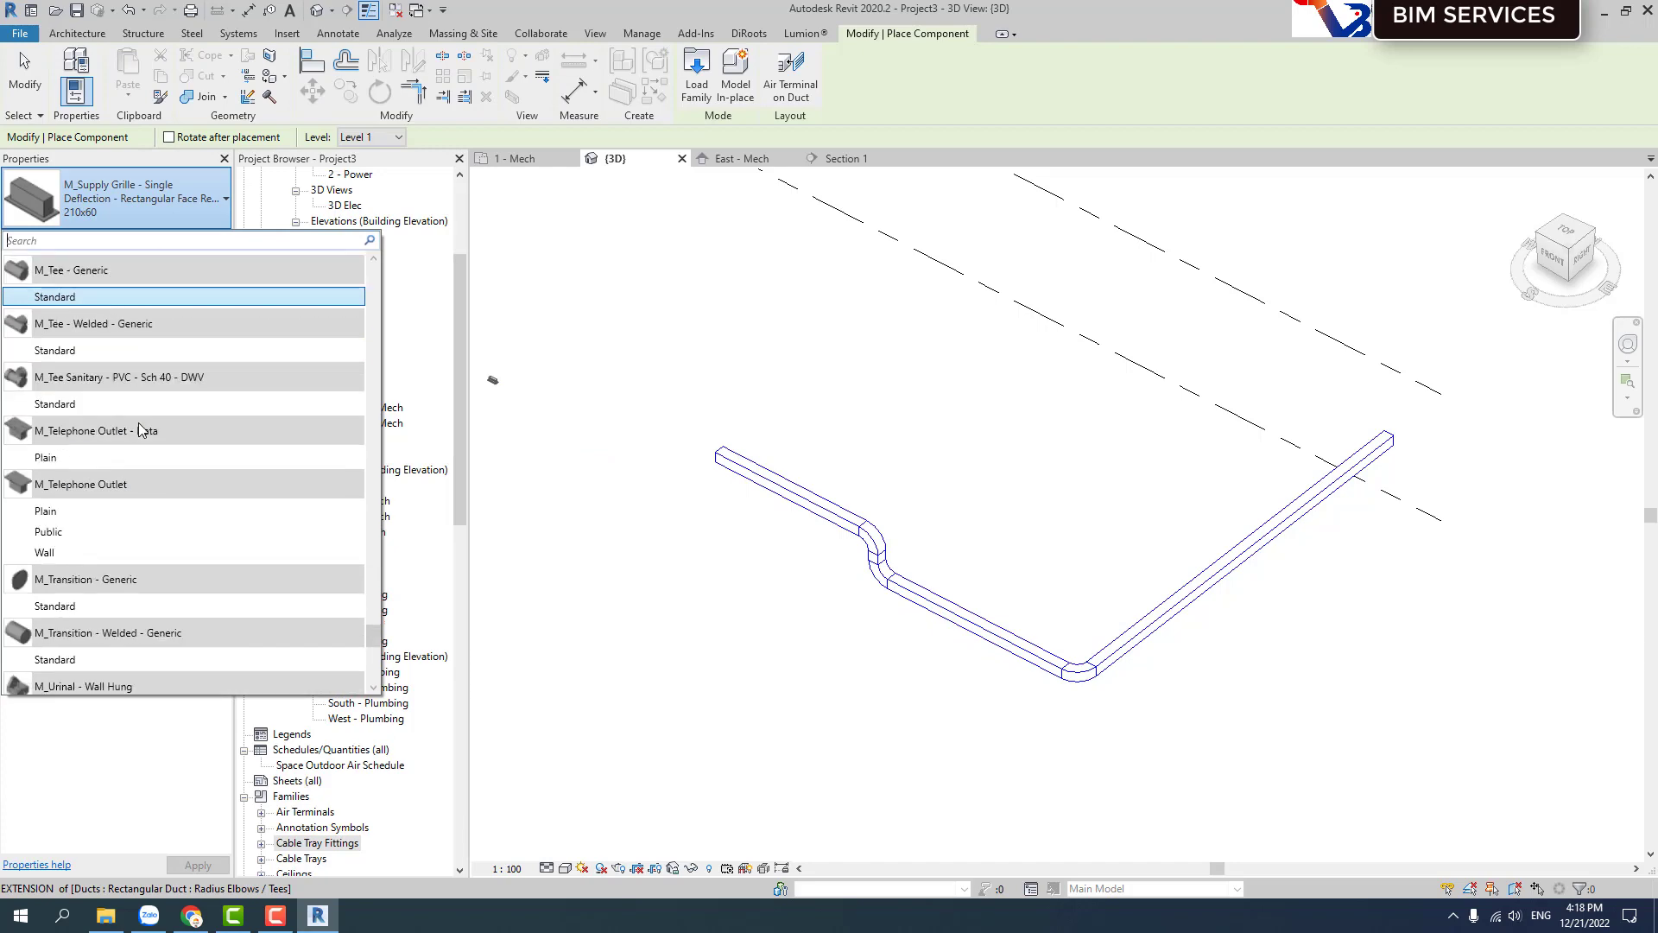
pyautogui.scroll(-5, 141, 432)
pyautogui.scroll(3, 142, 436)
pyautogui.scroll(10, 143, 441)
pyautogui.scroll(5, 144, 448)
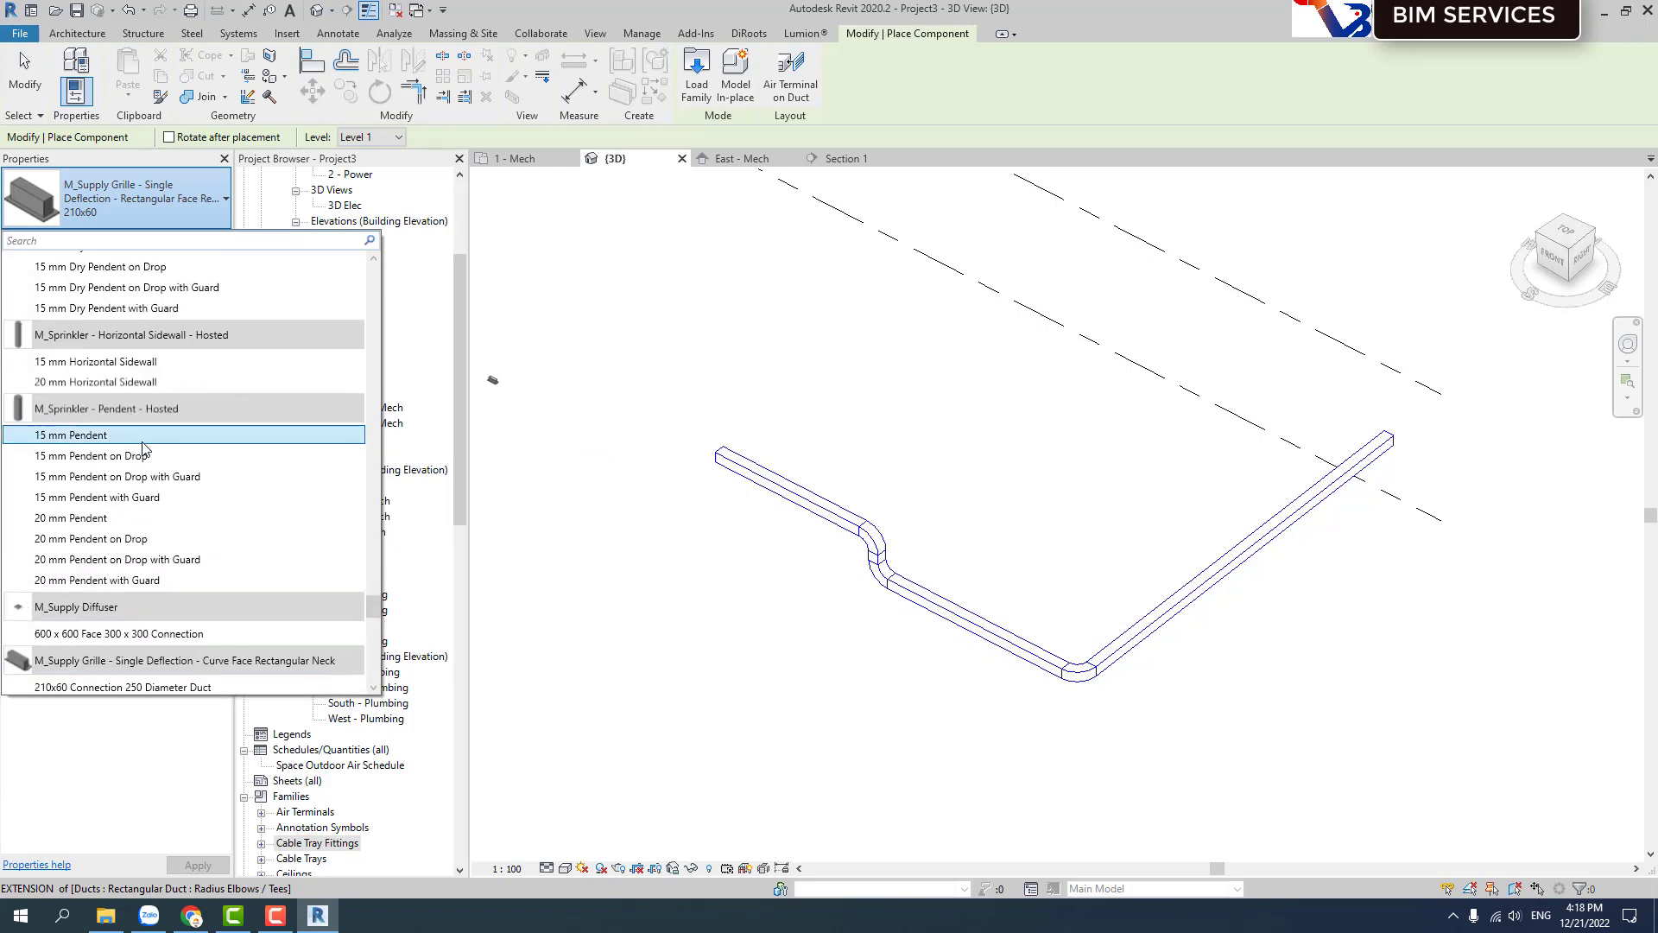
pyautogui.scroll(5, 143, 443)
pyautogui.scroll(5, 142, 442)
pyautogui.scroll(5, 141, 441)
pyautogui.scroll(5, 140, 440)
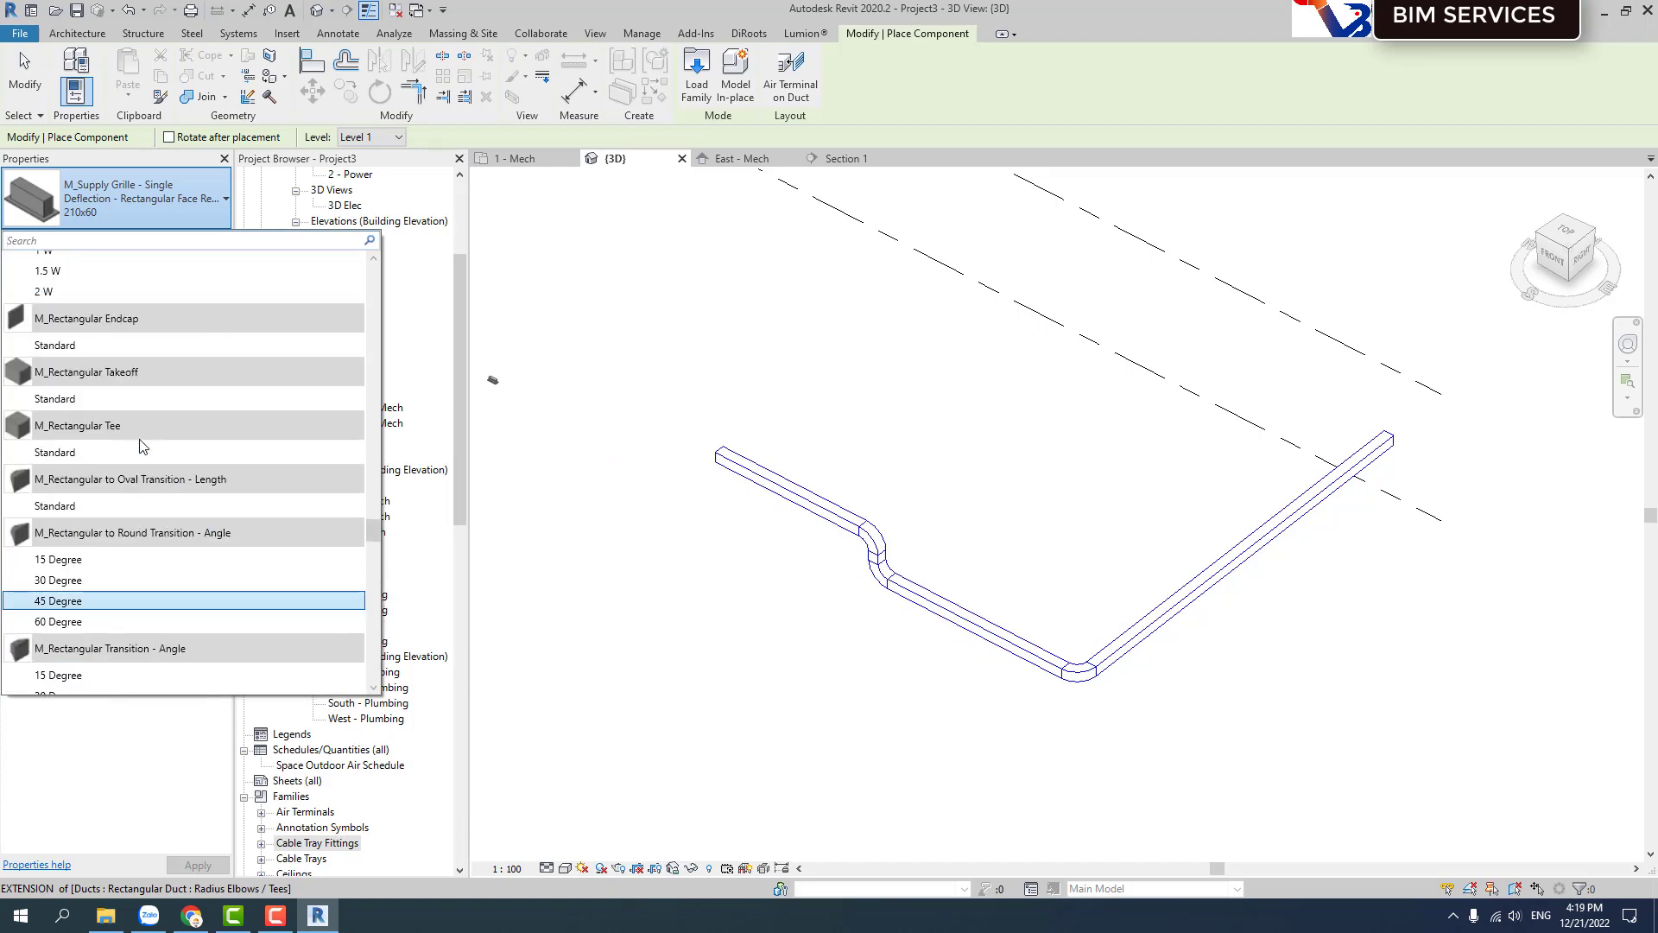
pyautogui.scroll(5, 142, 444)
pyautogui.scroll(5, 172, 449)
pyautogui.scroll(5, 259, 458)
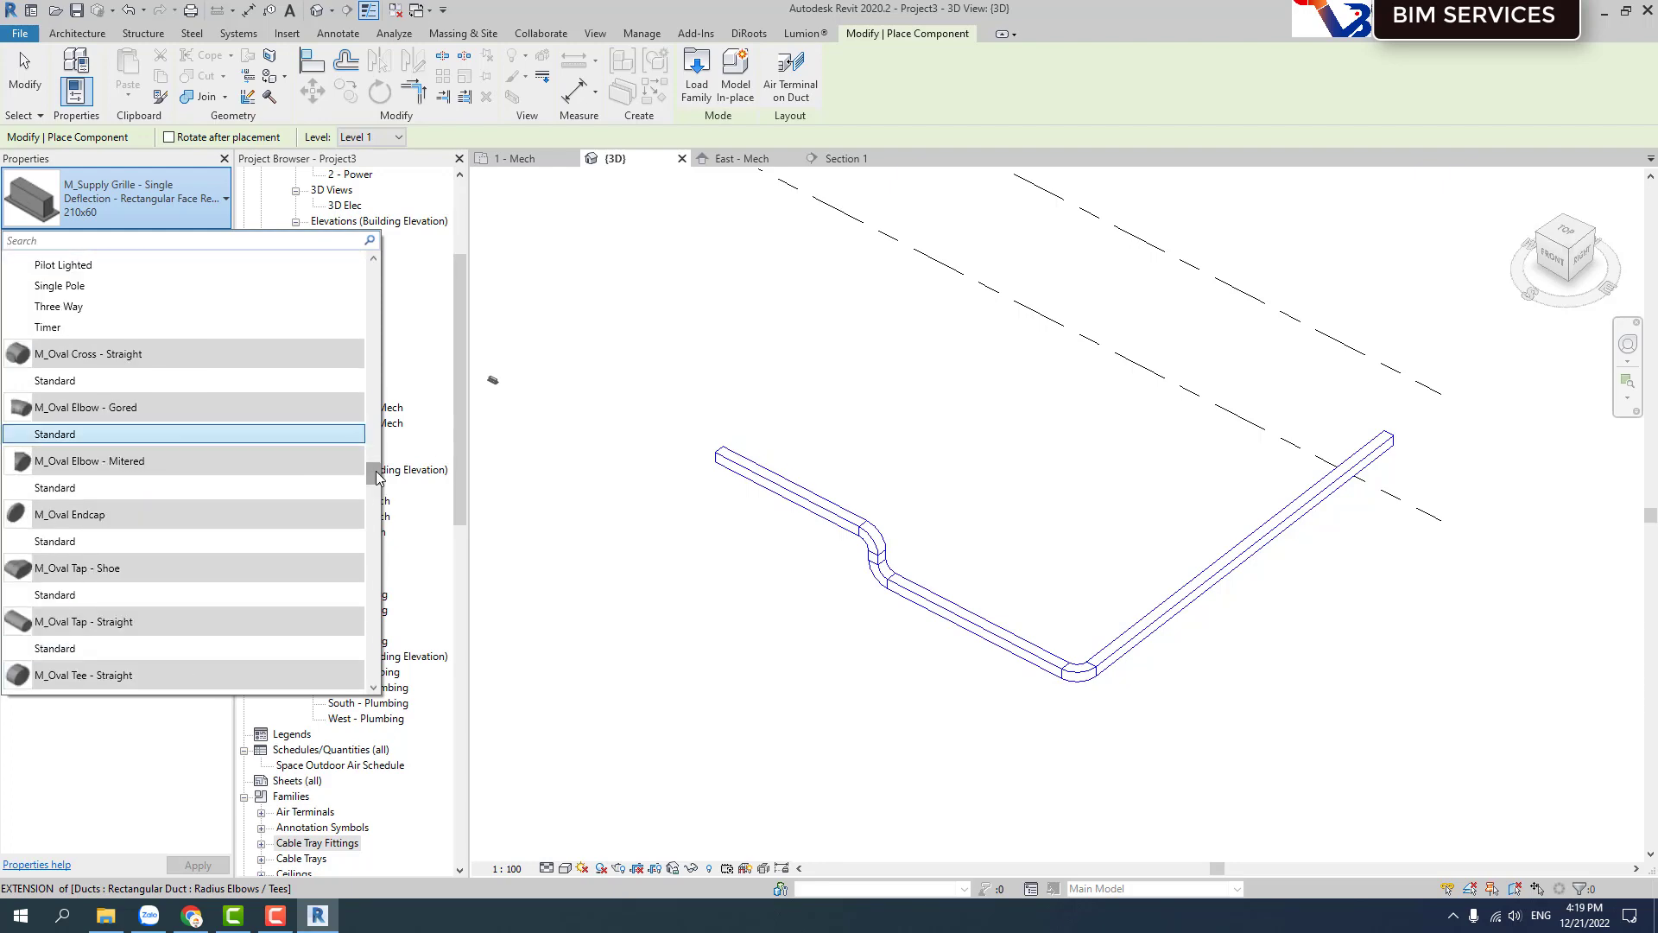
pyautogui.moveTo(376, 476)
pyautogui.mouseDown()
pyautogui.moveTo(375, 270)
pyautogui.moveTo(345, 631)
pyautogui.moveTo(360, 667)
pyautogui.mouseUp()
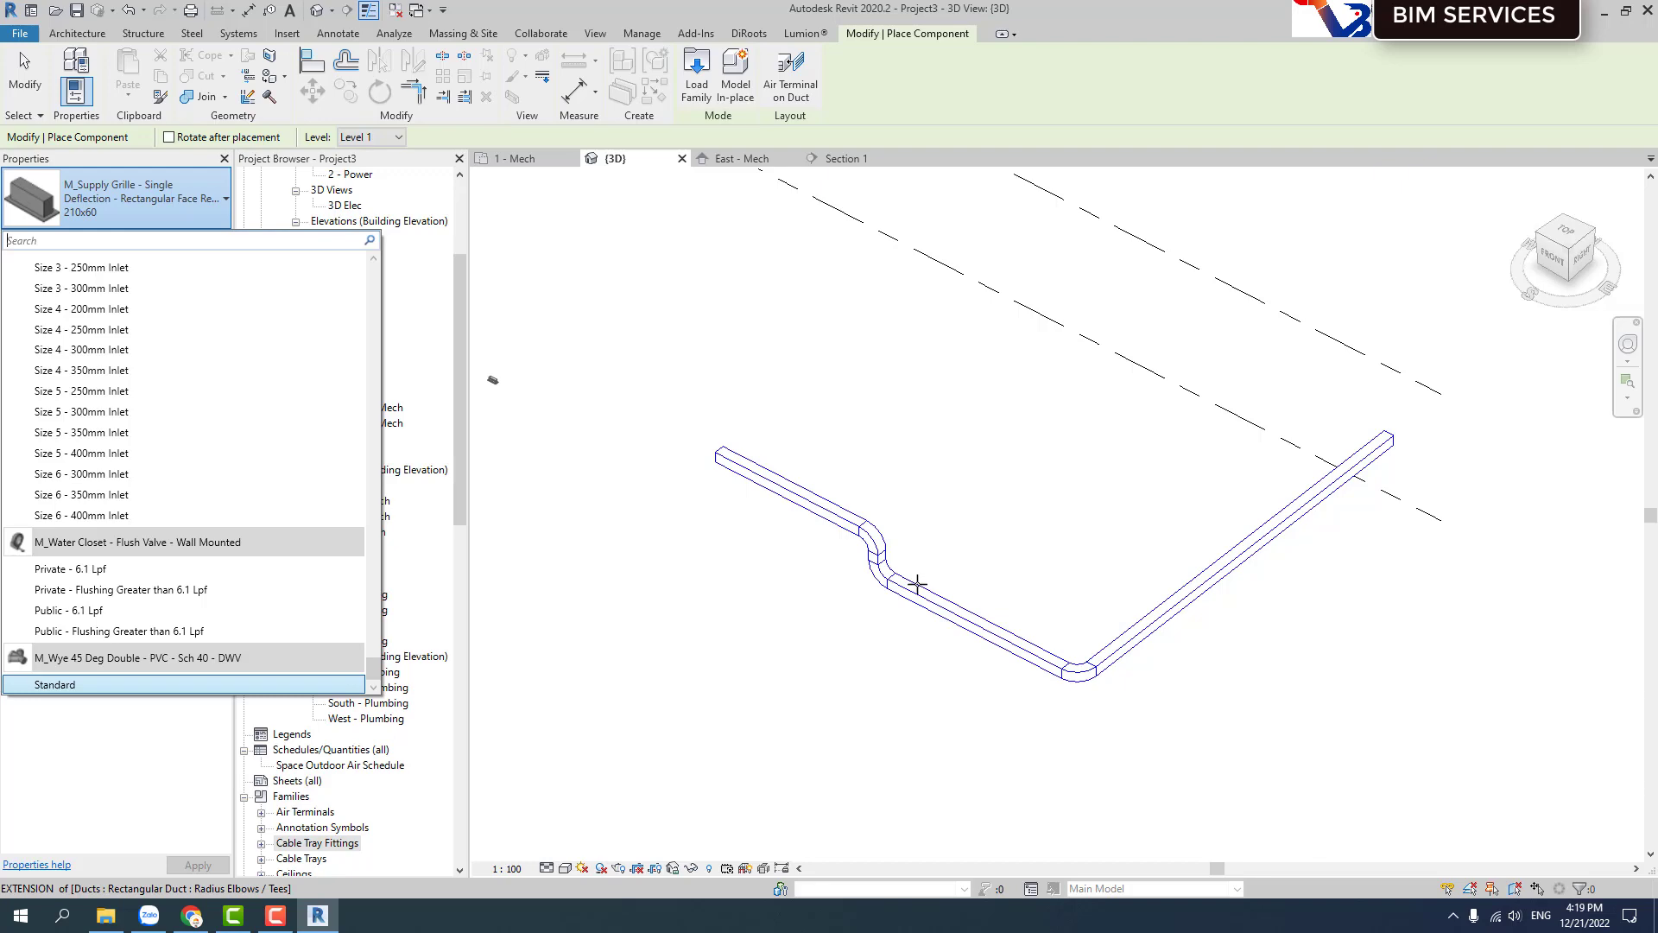
pyautogui.press('Escape')
pyautogui.press('Escape')
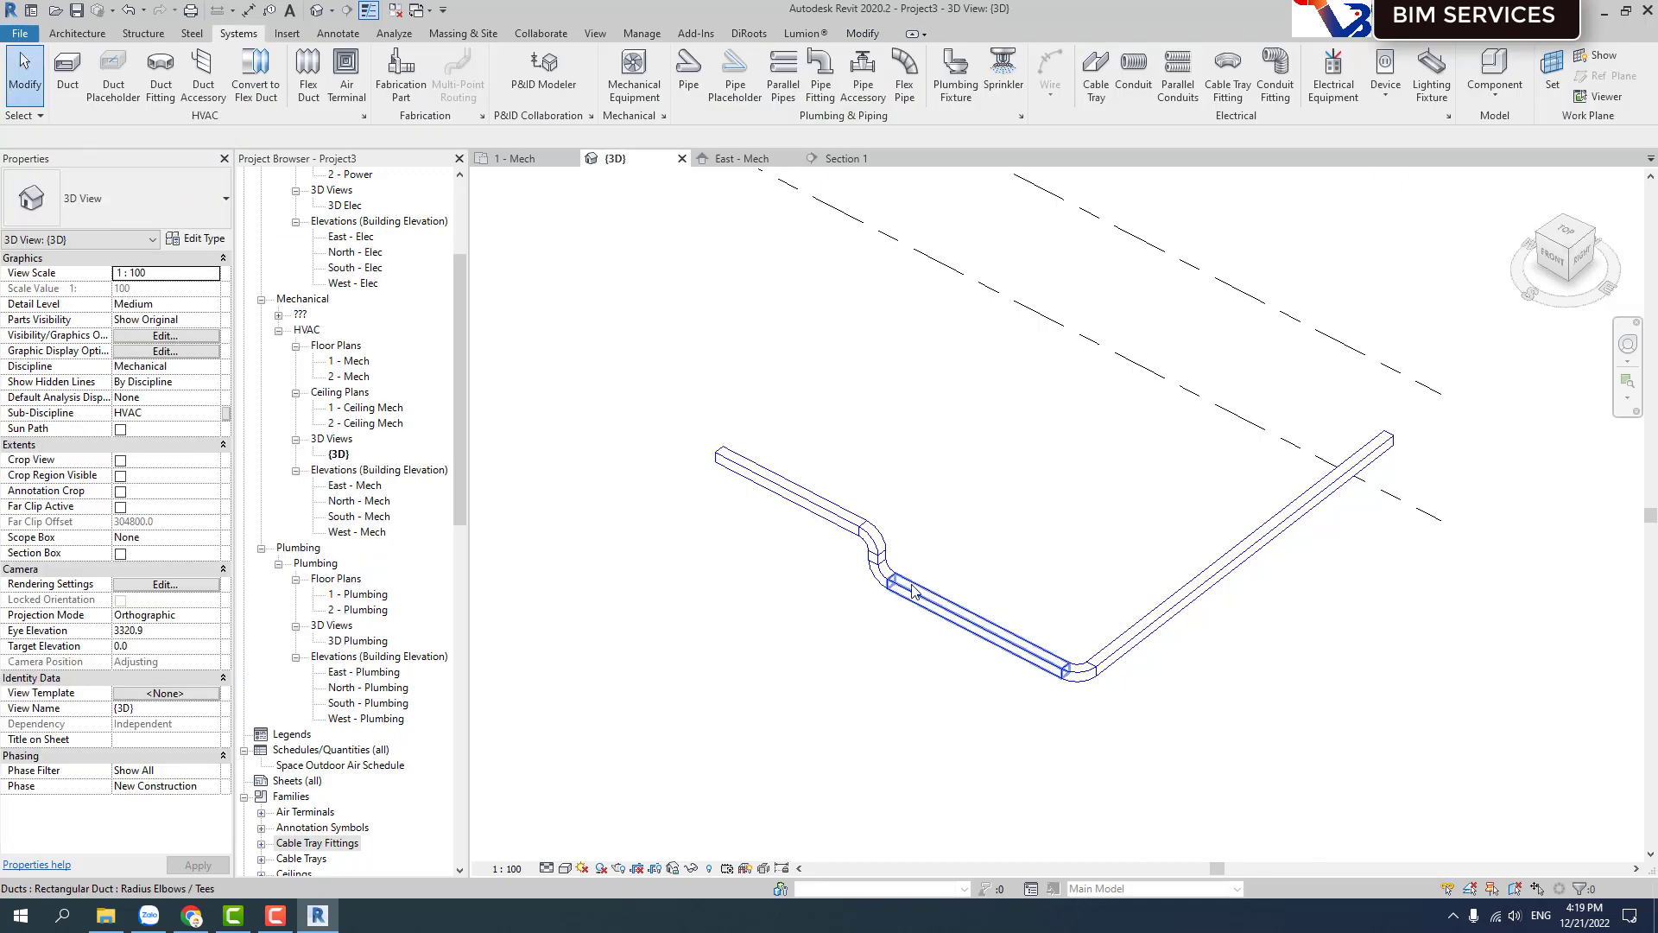
# Close all four view tabs and close the duct project without saving.
pyautogui.click(898, 158)
pyautogui.click(792, 158)
pyautogui.click(682, 158)
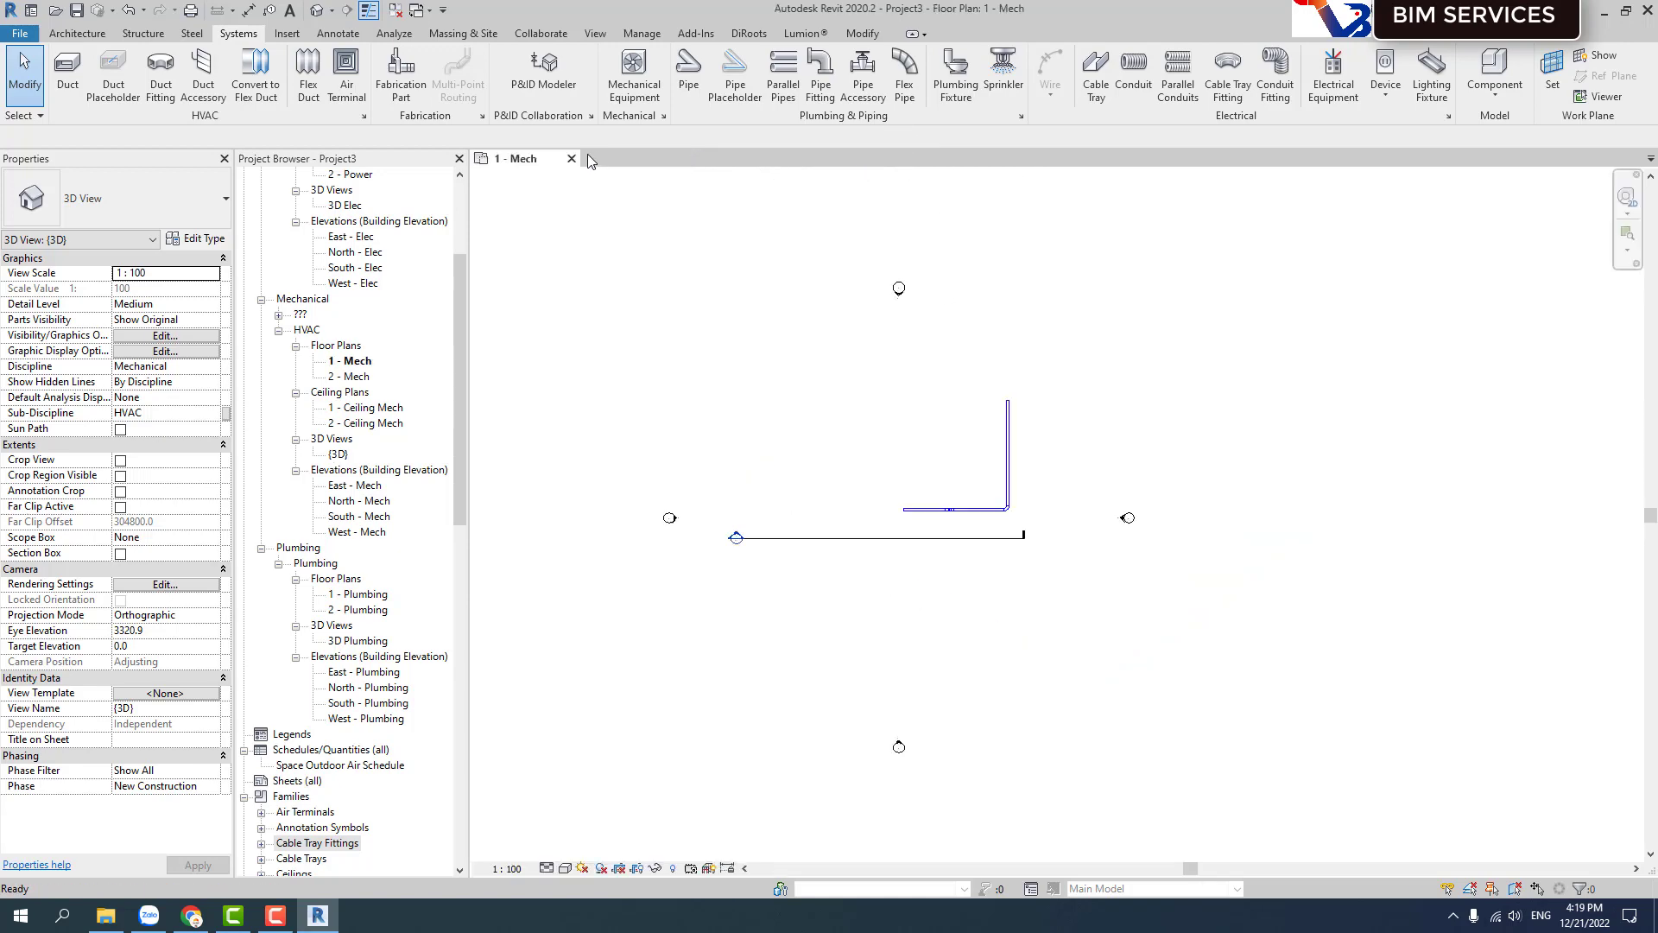
pyautogui.click(571, 158)
pyautogui.click(865, 458)
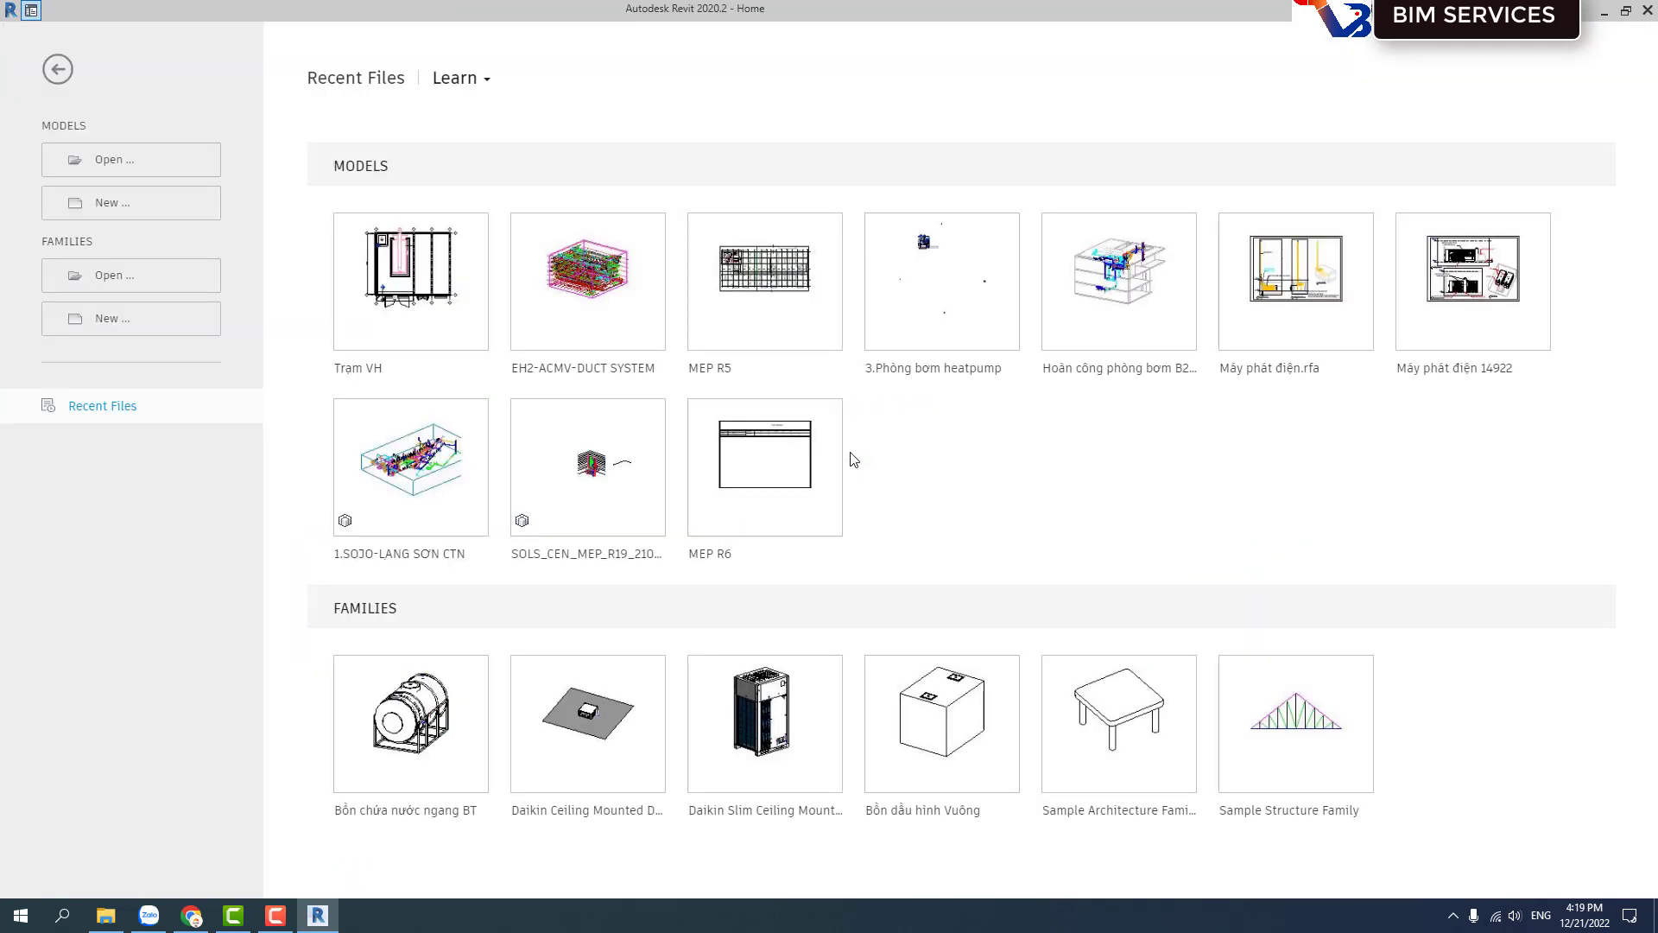
# Start a new project and browse to the RVT 2020 Templates > US Metric folder.
pyautogui.click(158, 213)
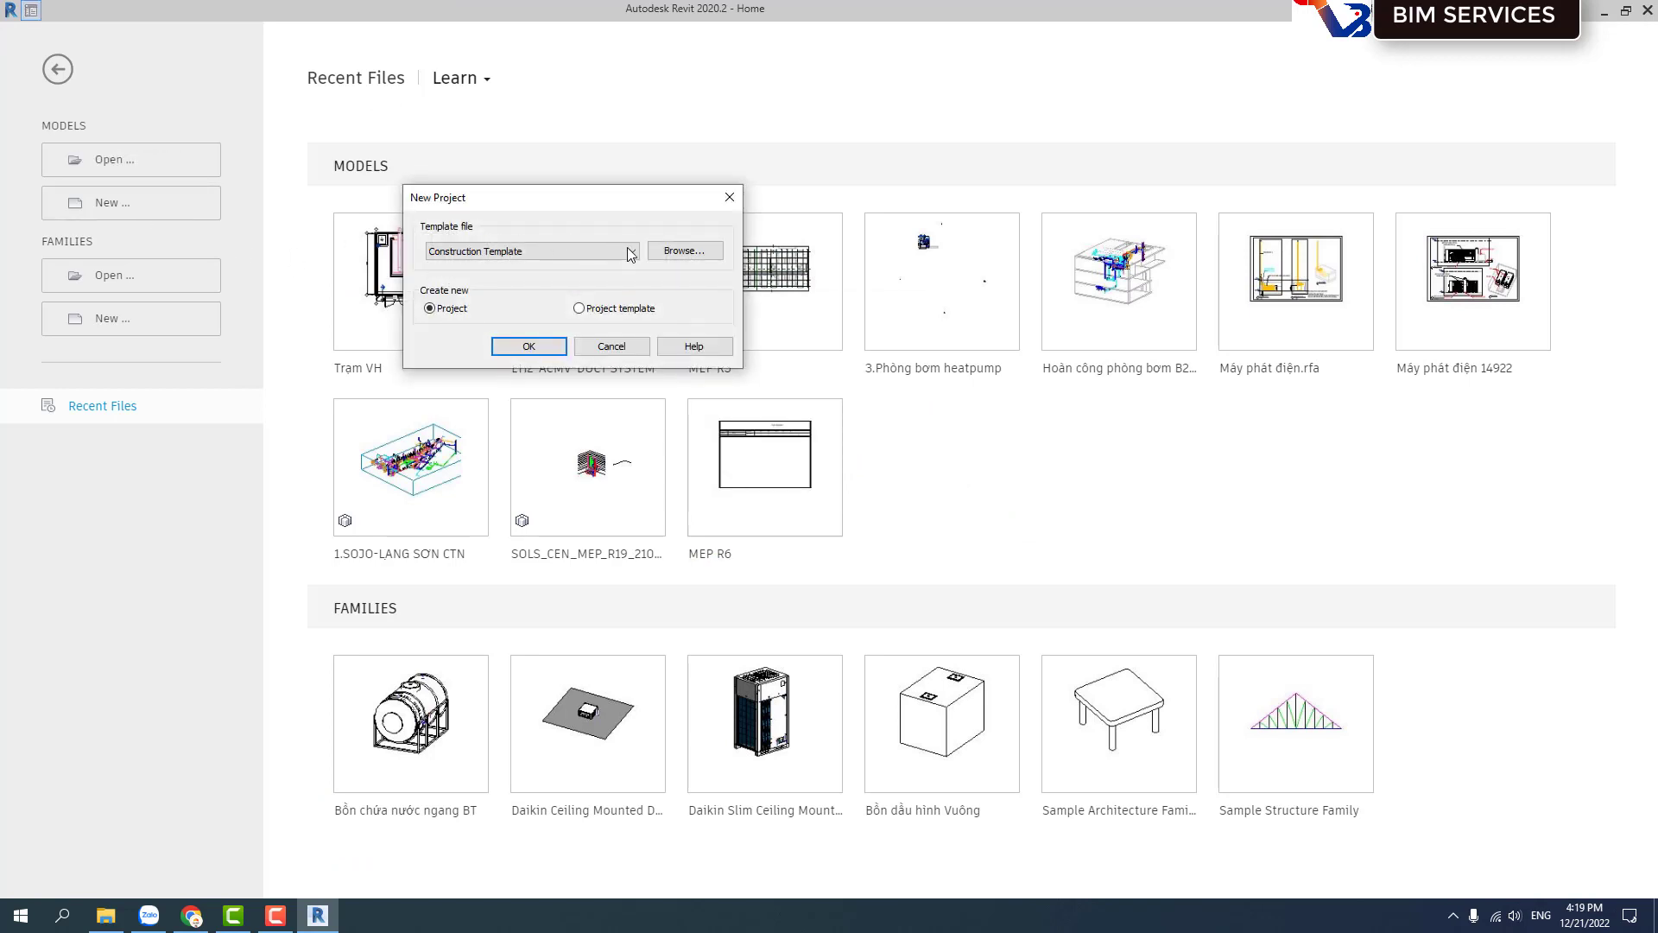
pyautogui.moveTo(550, 202); pyautogui.dragTo(602, 187)
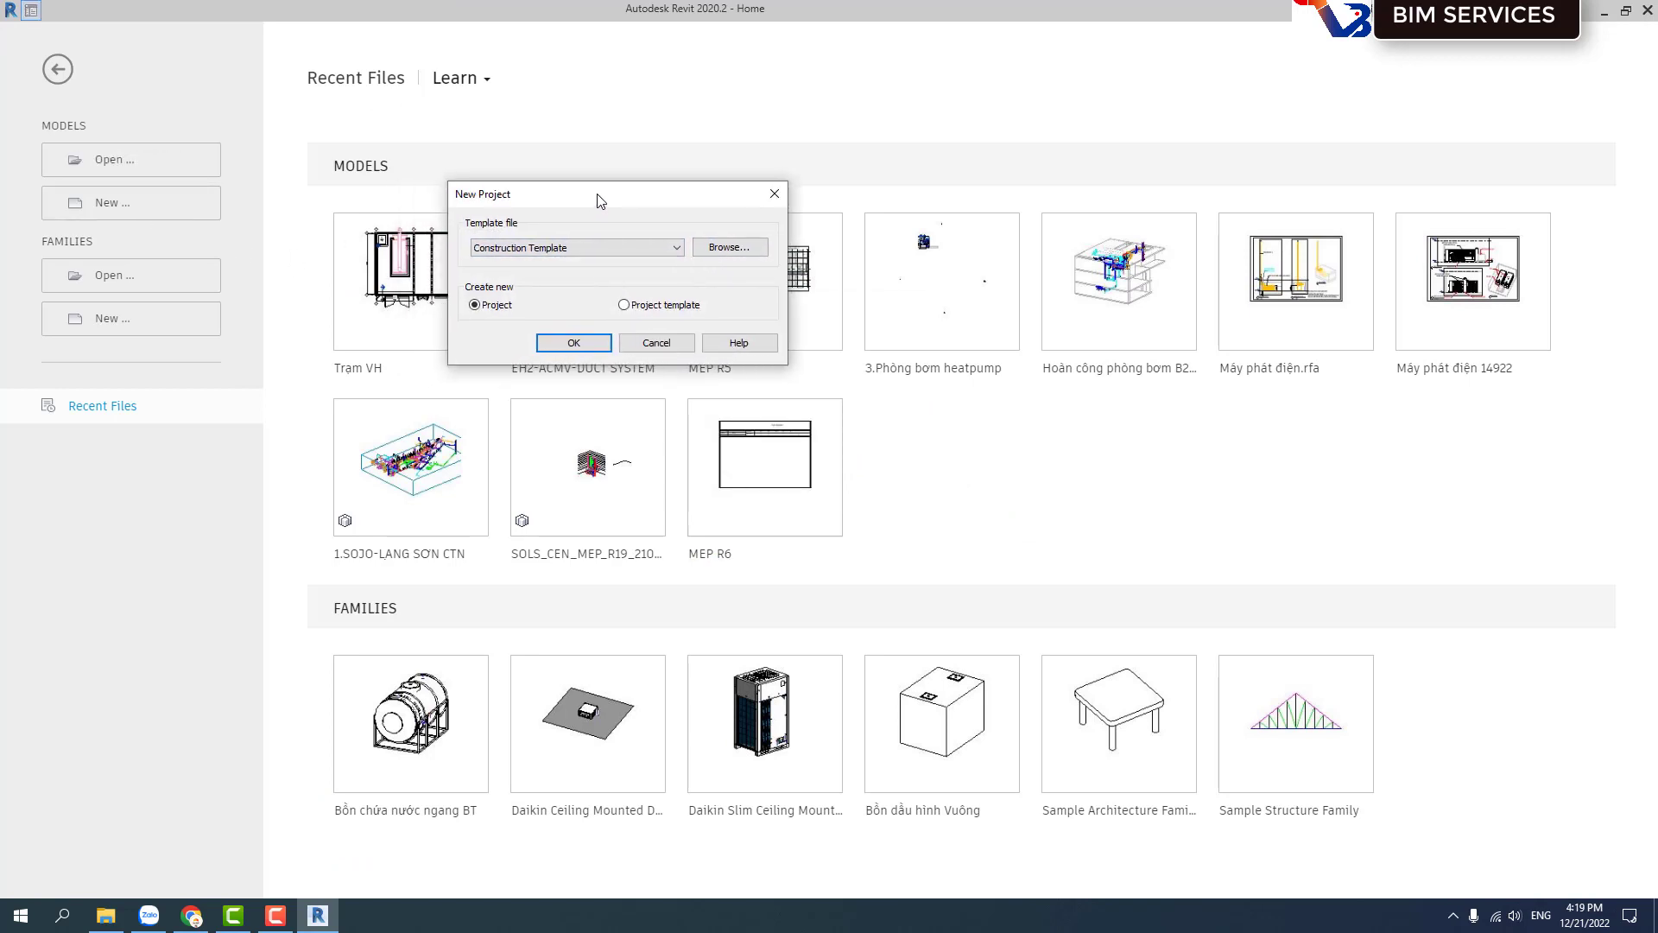
pyautogui.click(738, 237)
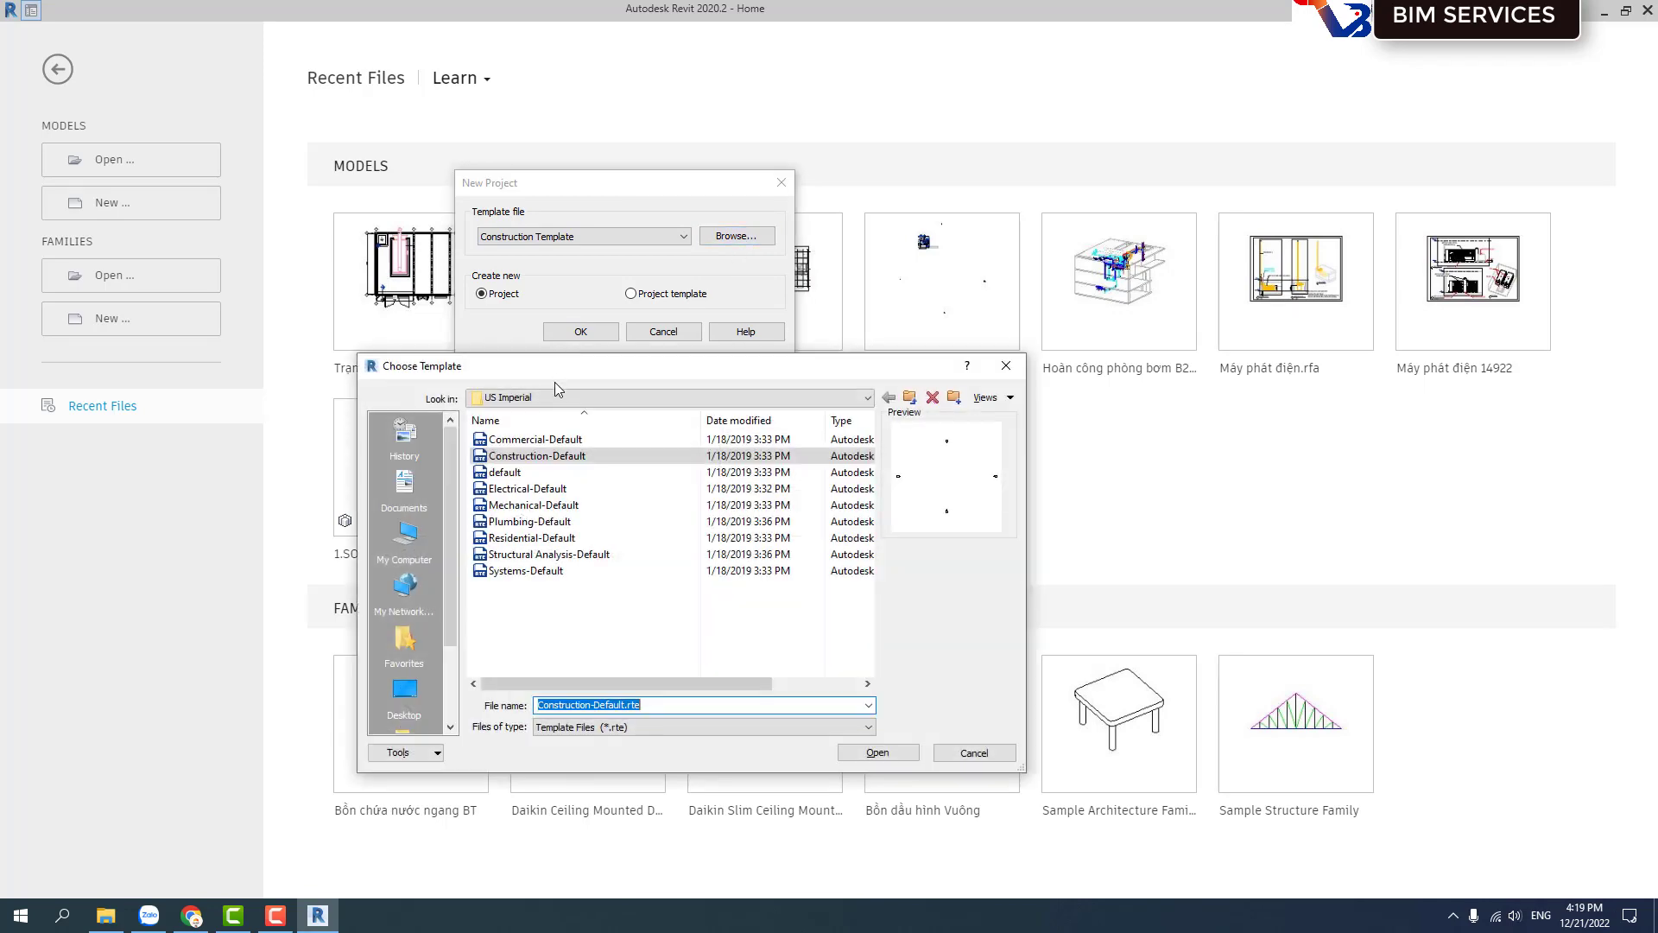
pyautogui.moveTo(583, 378); pyautogui.dragTo(588, 375)
pyautogui.click(587, 394)
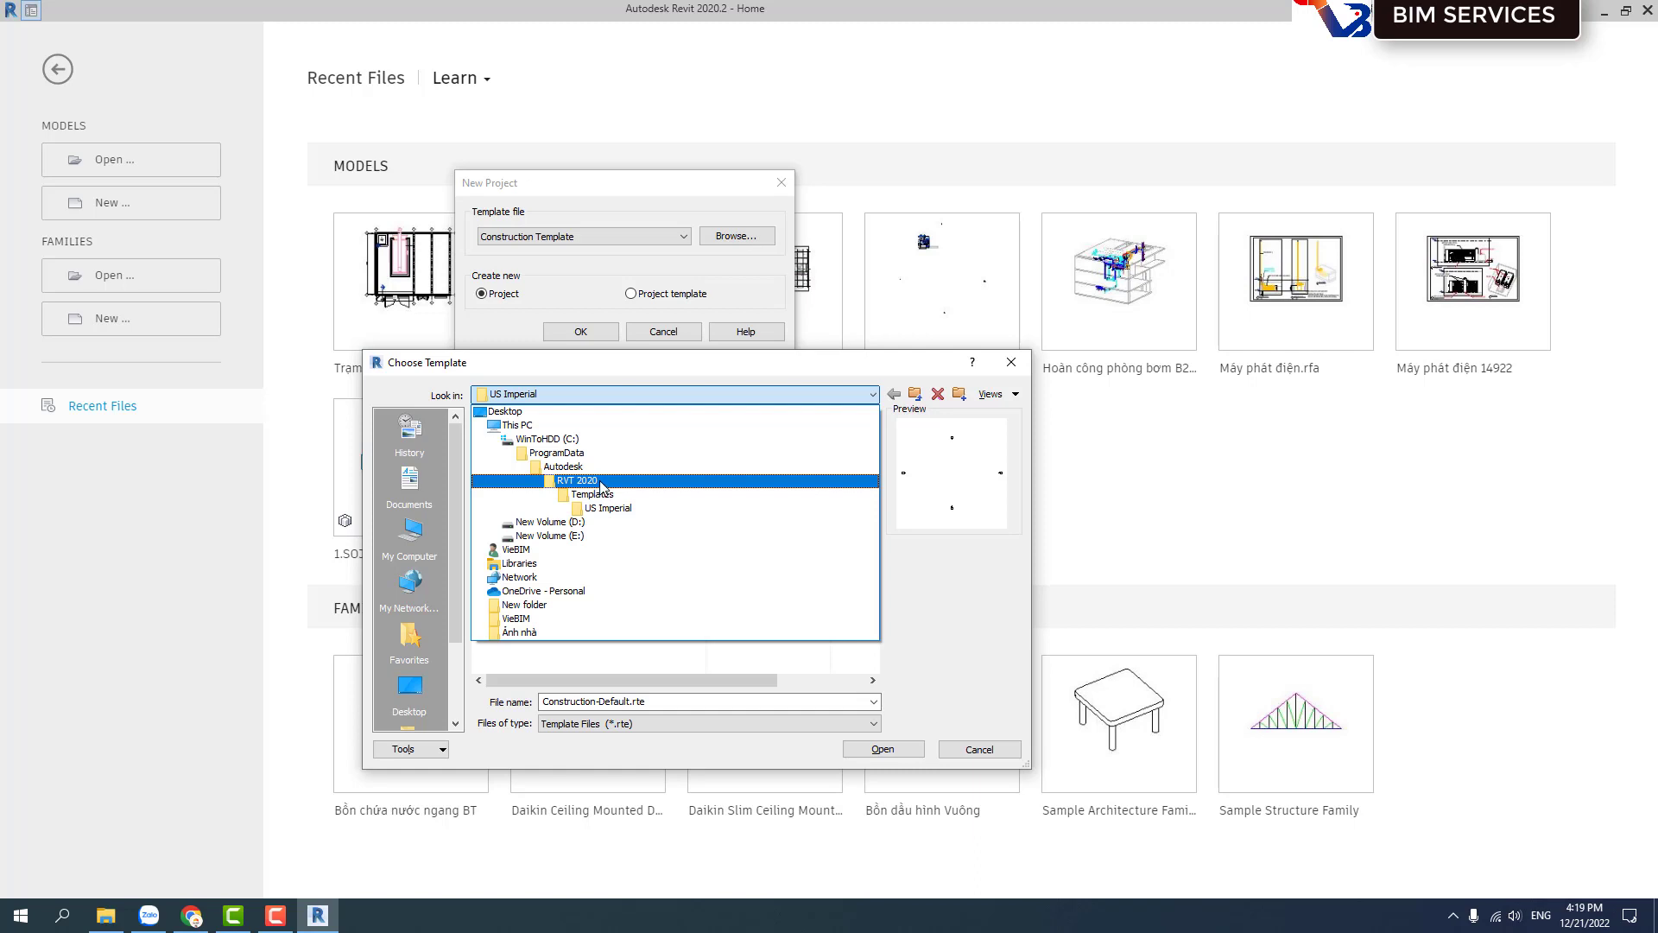
pyautogui.click(602, 482)
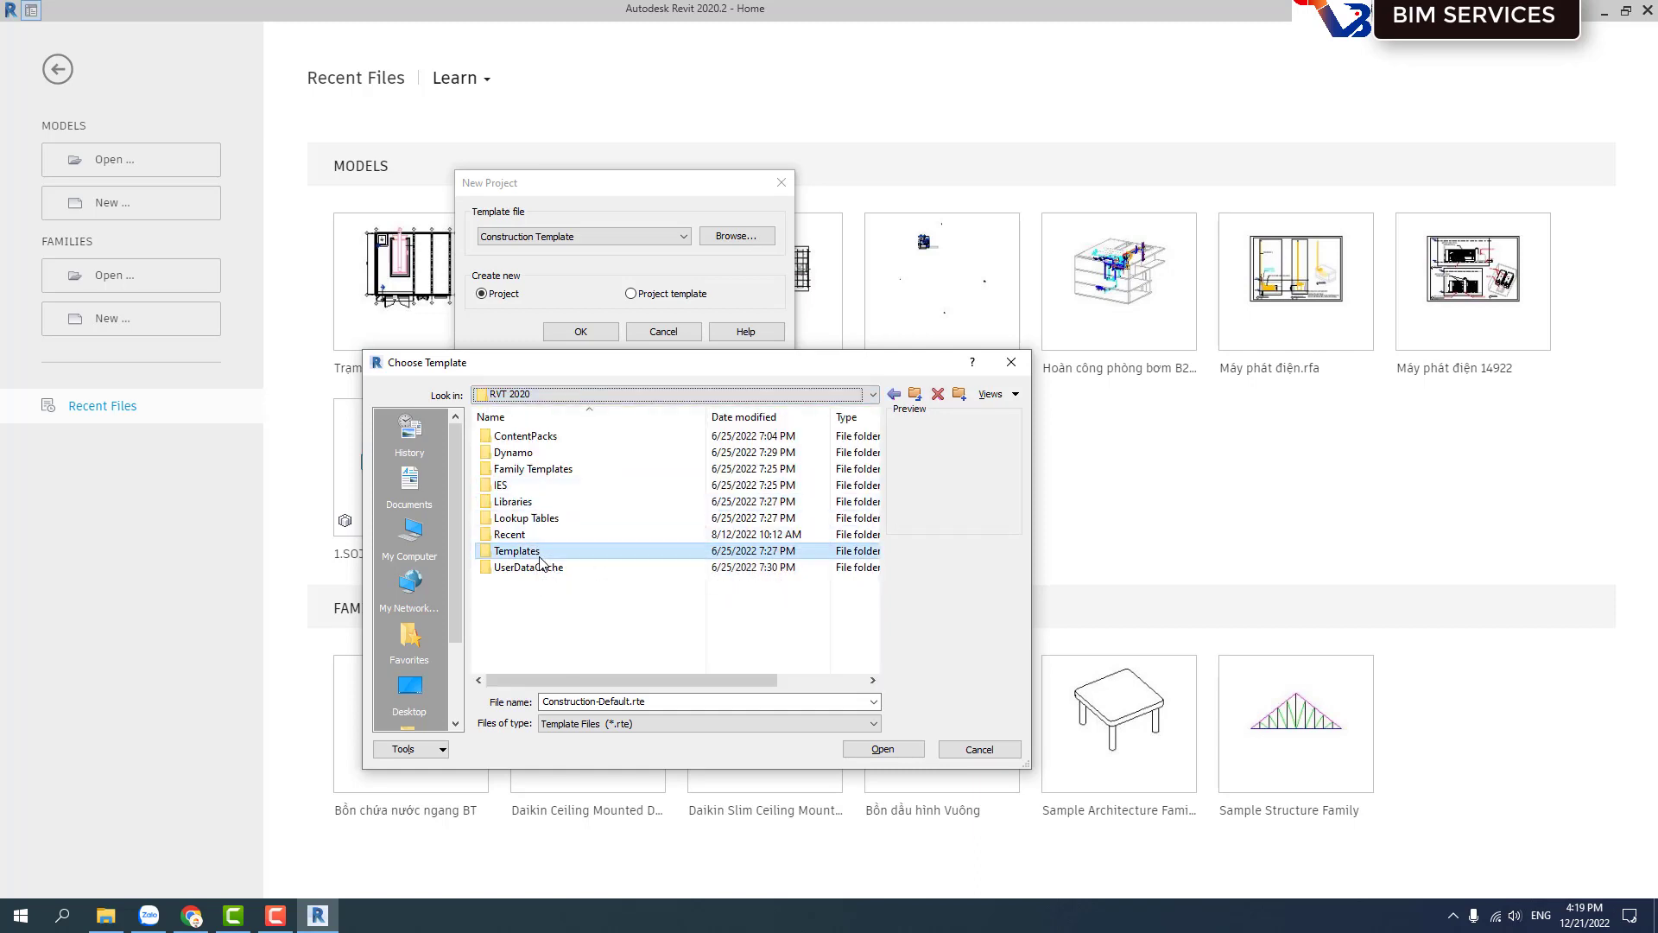
pyautogui.doubleClick(540, 561)
pyautogui.doubleClick(551, 485)
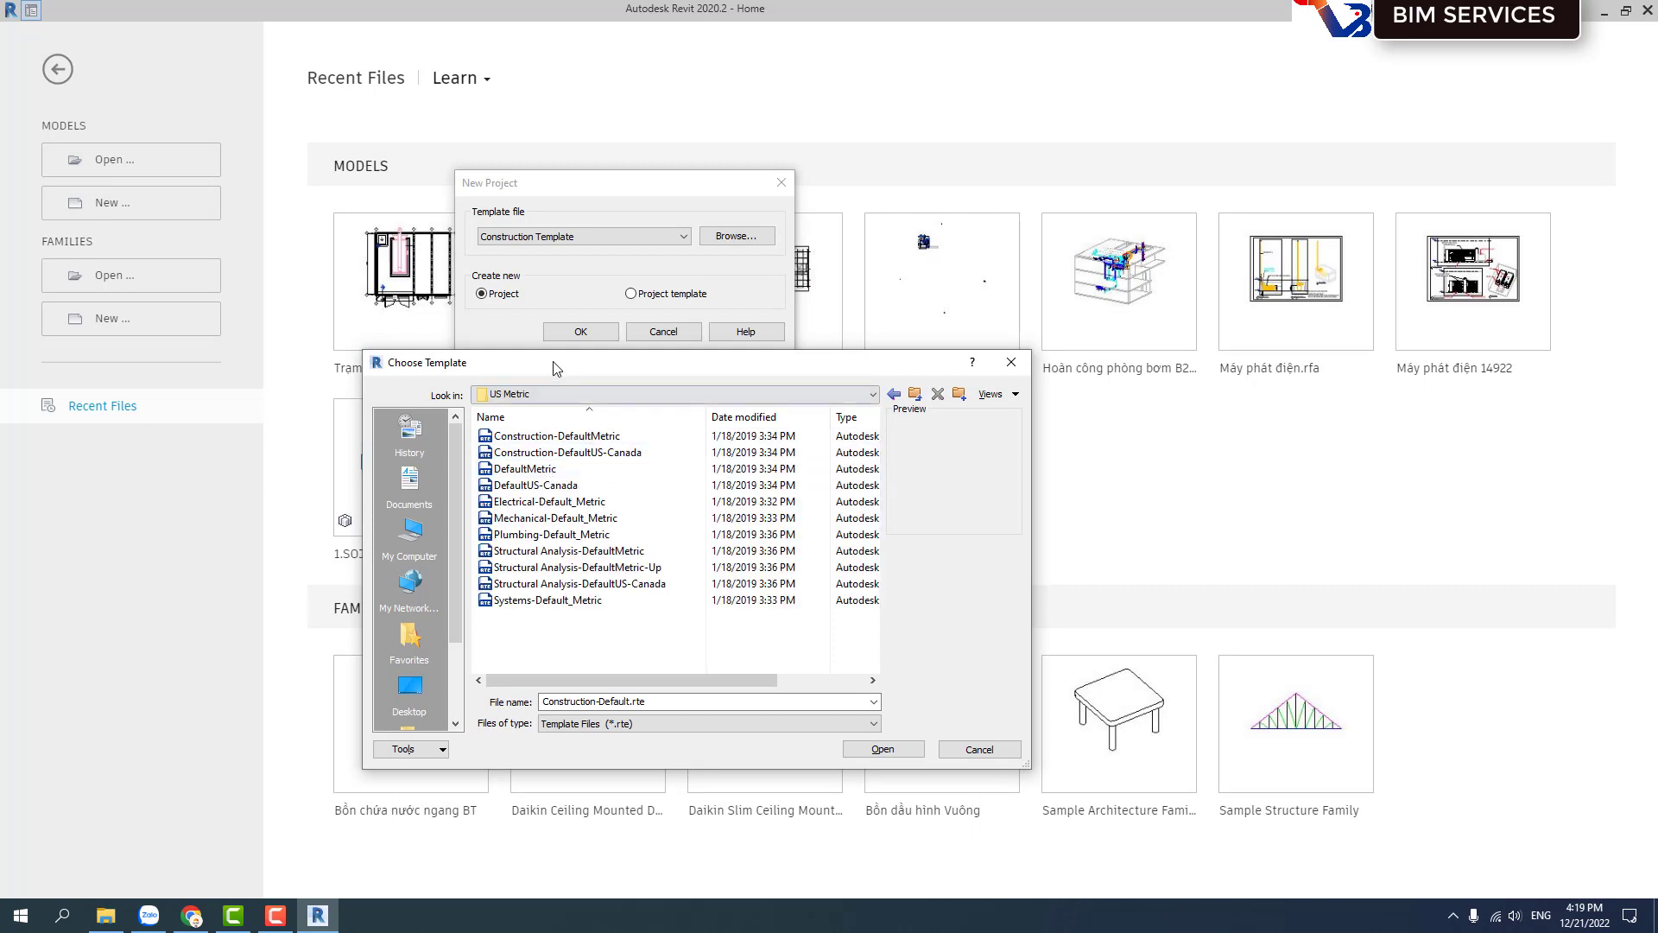
pyautogui.moveTo(555, 369)
pyautogui.mouseDown()
pyautogui.moveTo(895, 334)
pyautogui.moveTo(679, 313)
pyautogui.mouseUp()
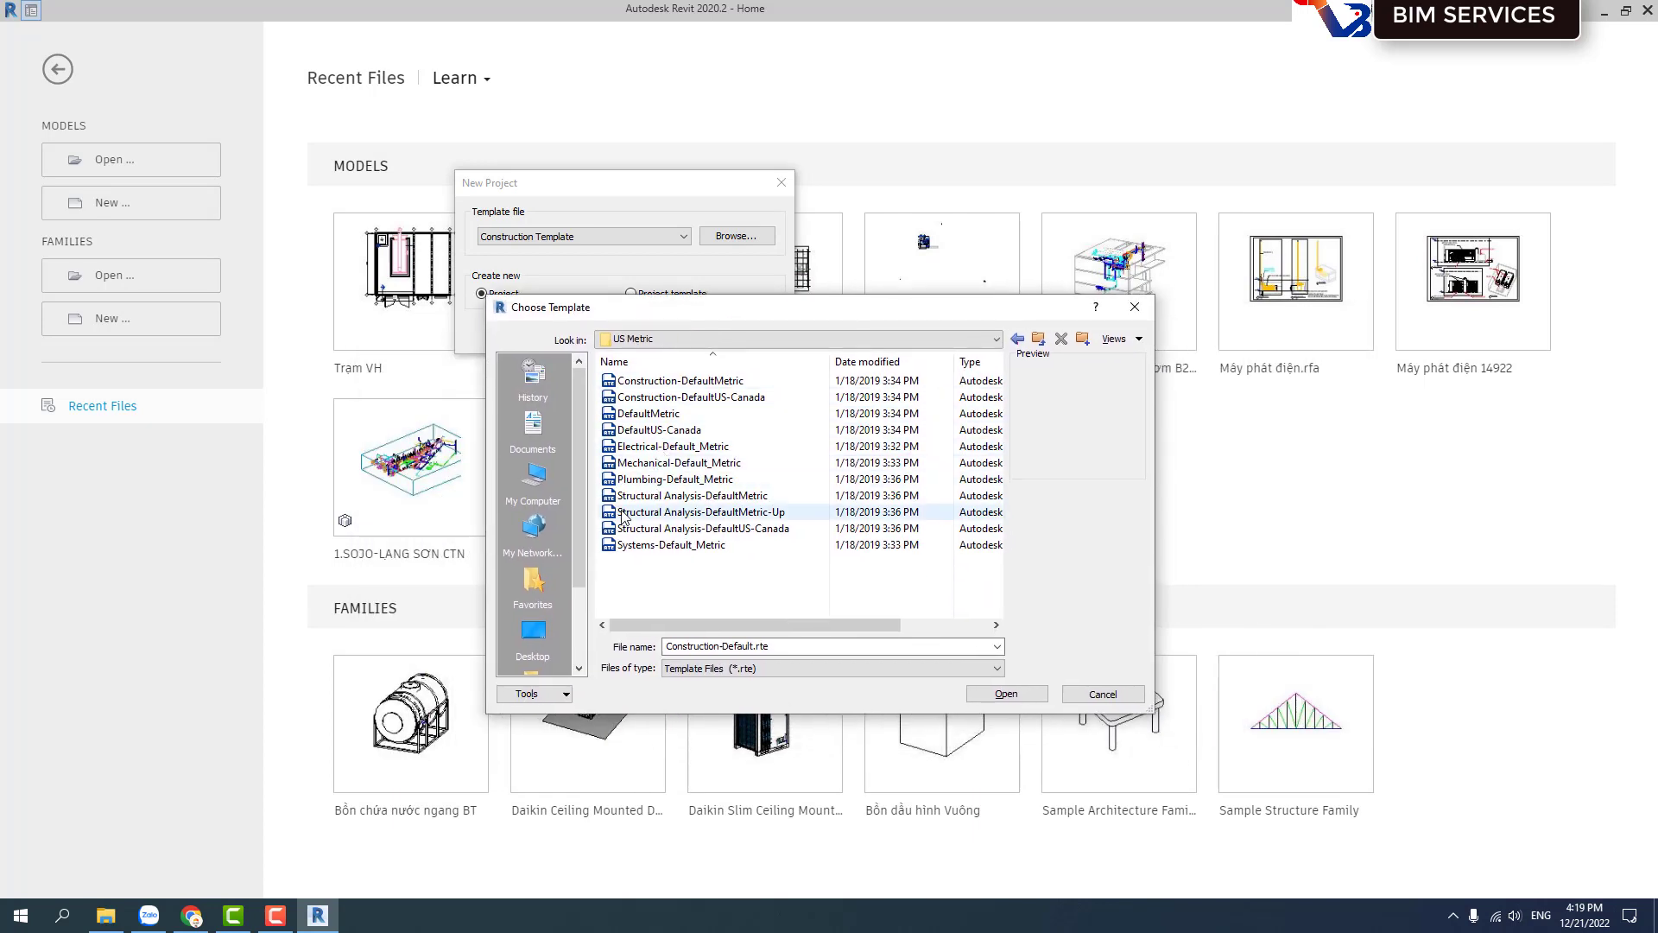
# Choose DefaultMetric.rte after comparing metric templates and create the new project.
pyautogui.click(691, 416)
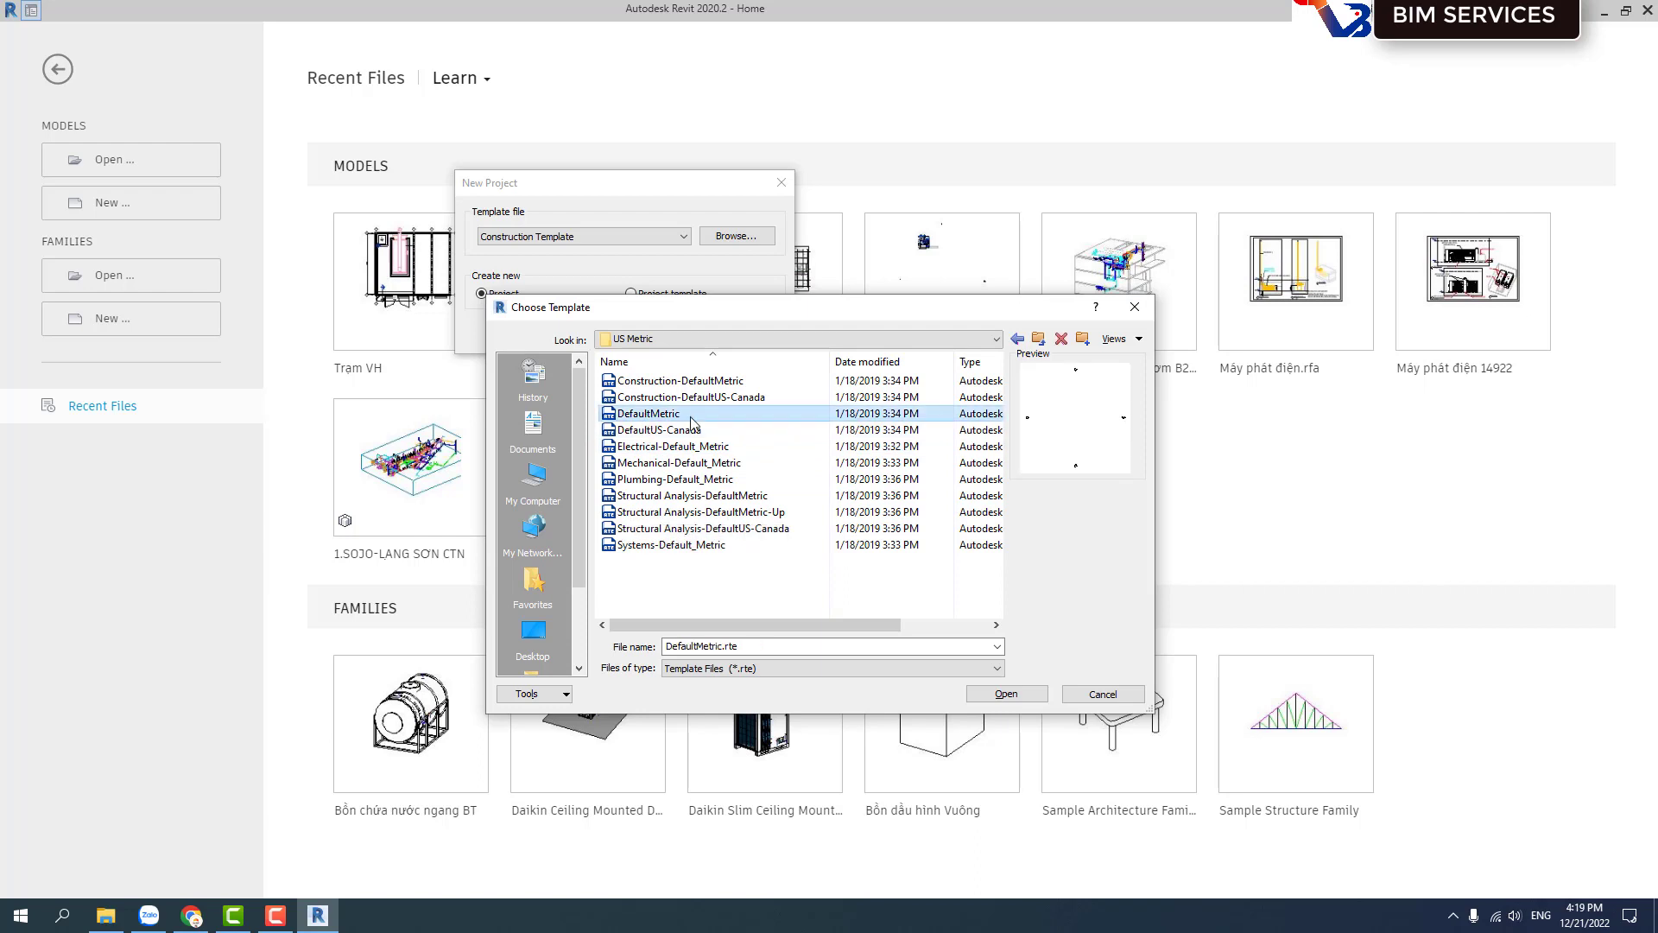
pyautogui.click(682, 381)
pyautogui.click(682, 397)
pyautogui.click(665, 413)
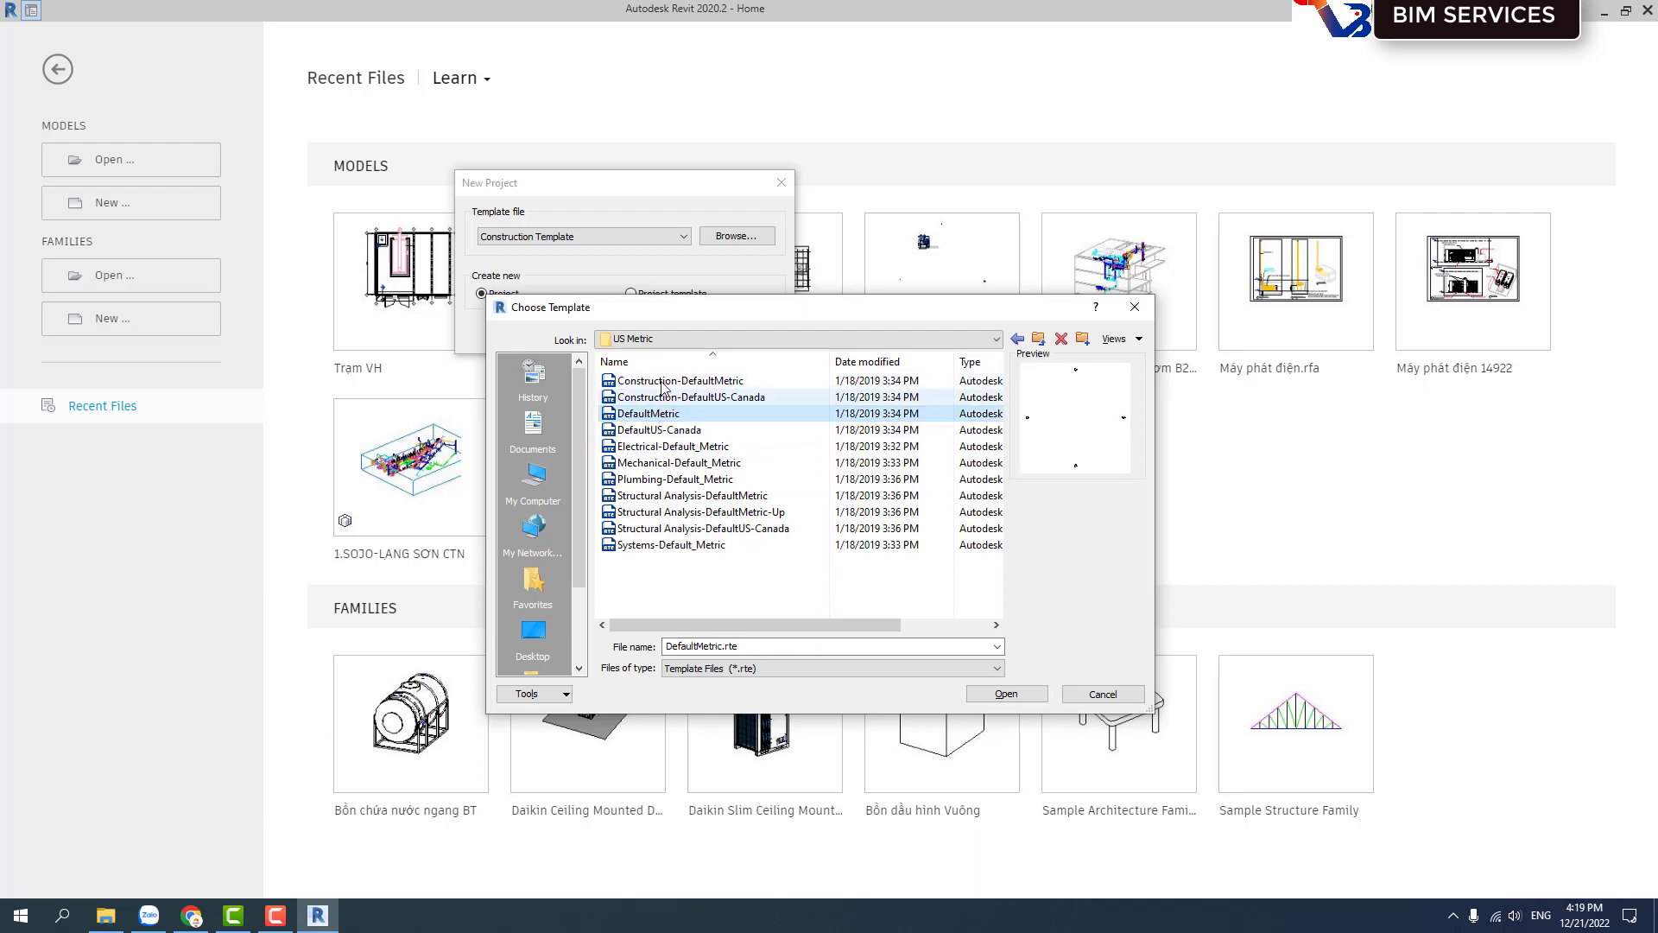
pyautogui.click(673, 380)
pyautogui.click(665, 413)
pyautogui.moveTo(648, 412)
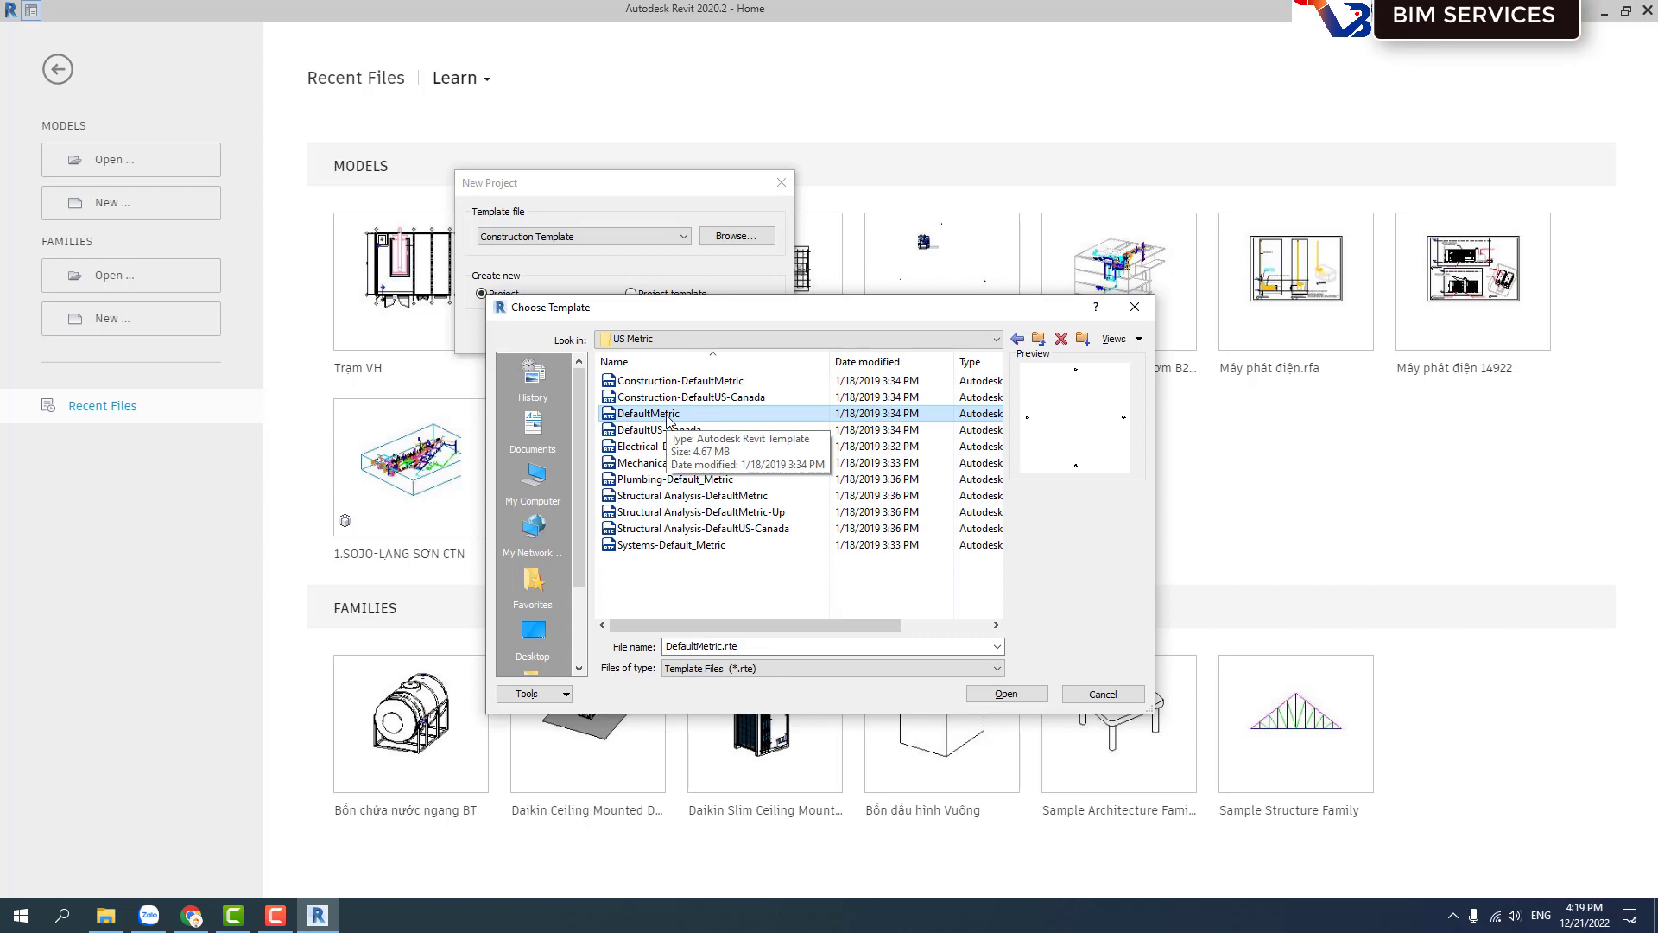
pyautogui.click(1006, 693)
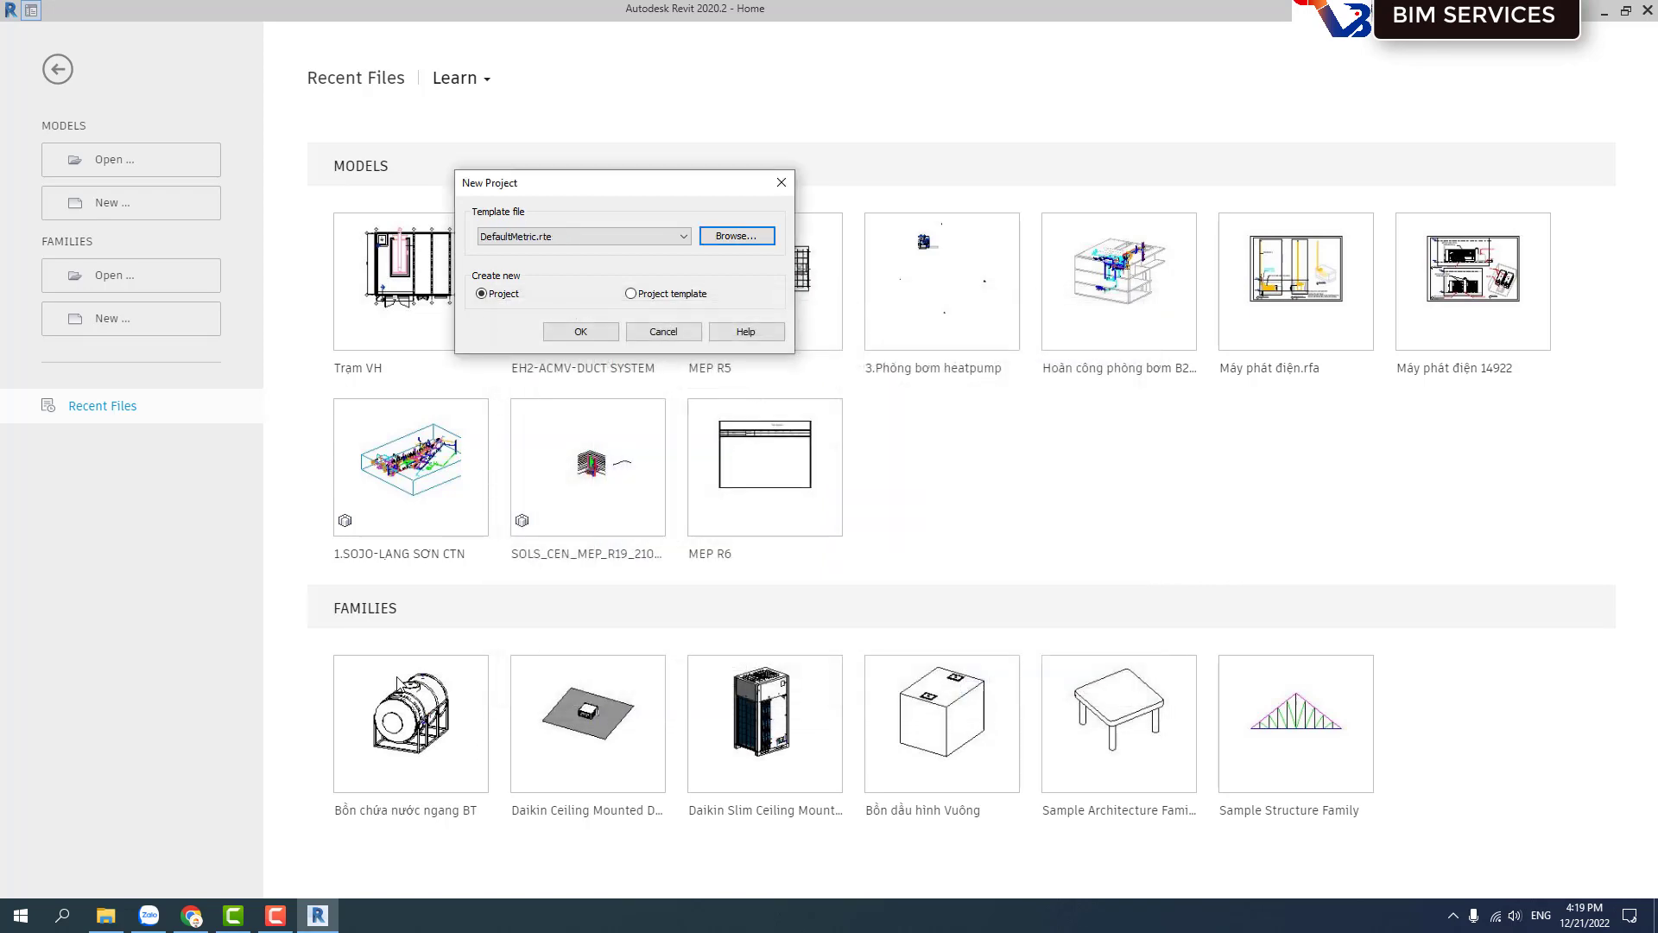
pyautogui.click(563, 332)
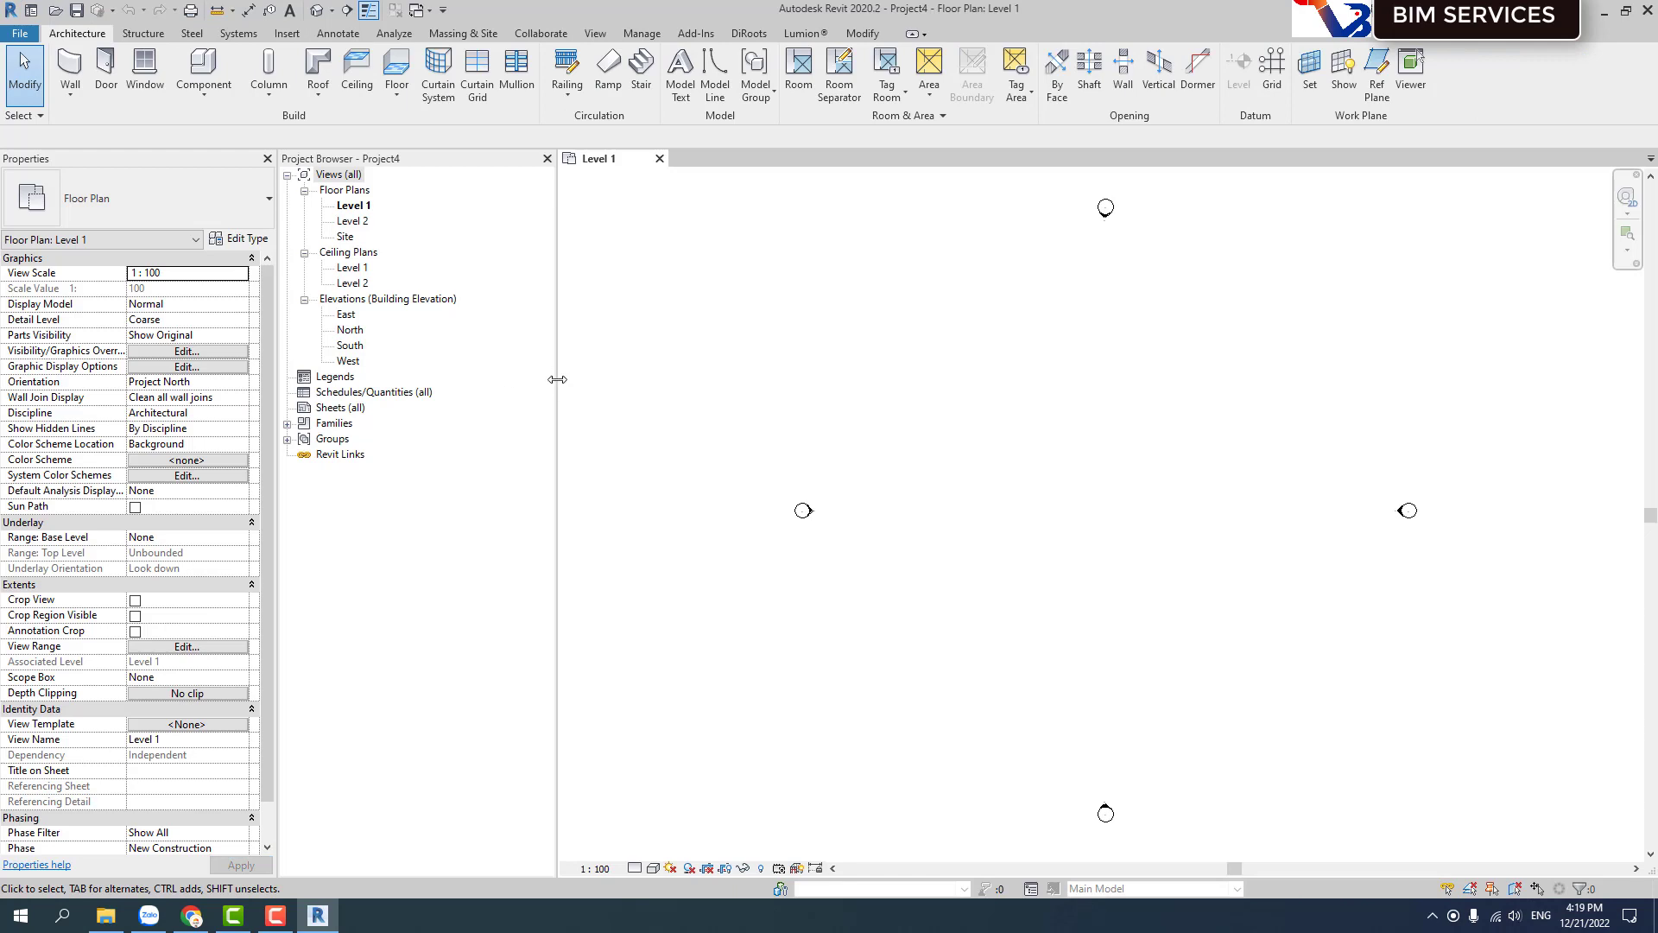
# Duplicate the Level 1 plan and assign the Architectural Plan view template to the copy.
pyautogui.moveTo(557, 379); pyautogui.dragTo(369, 388)
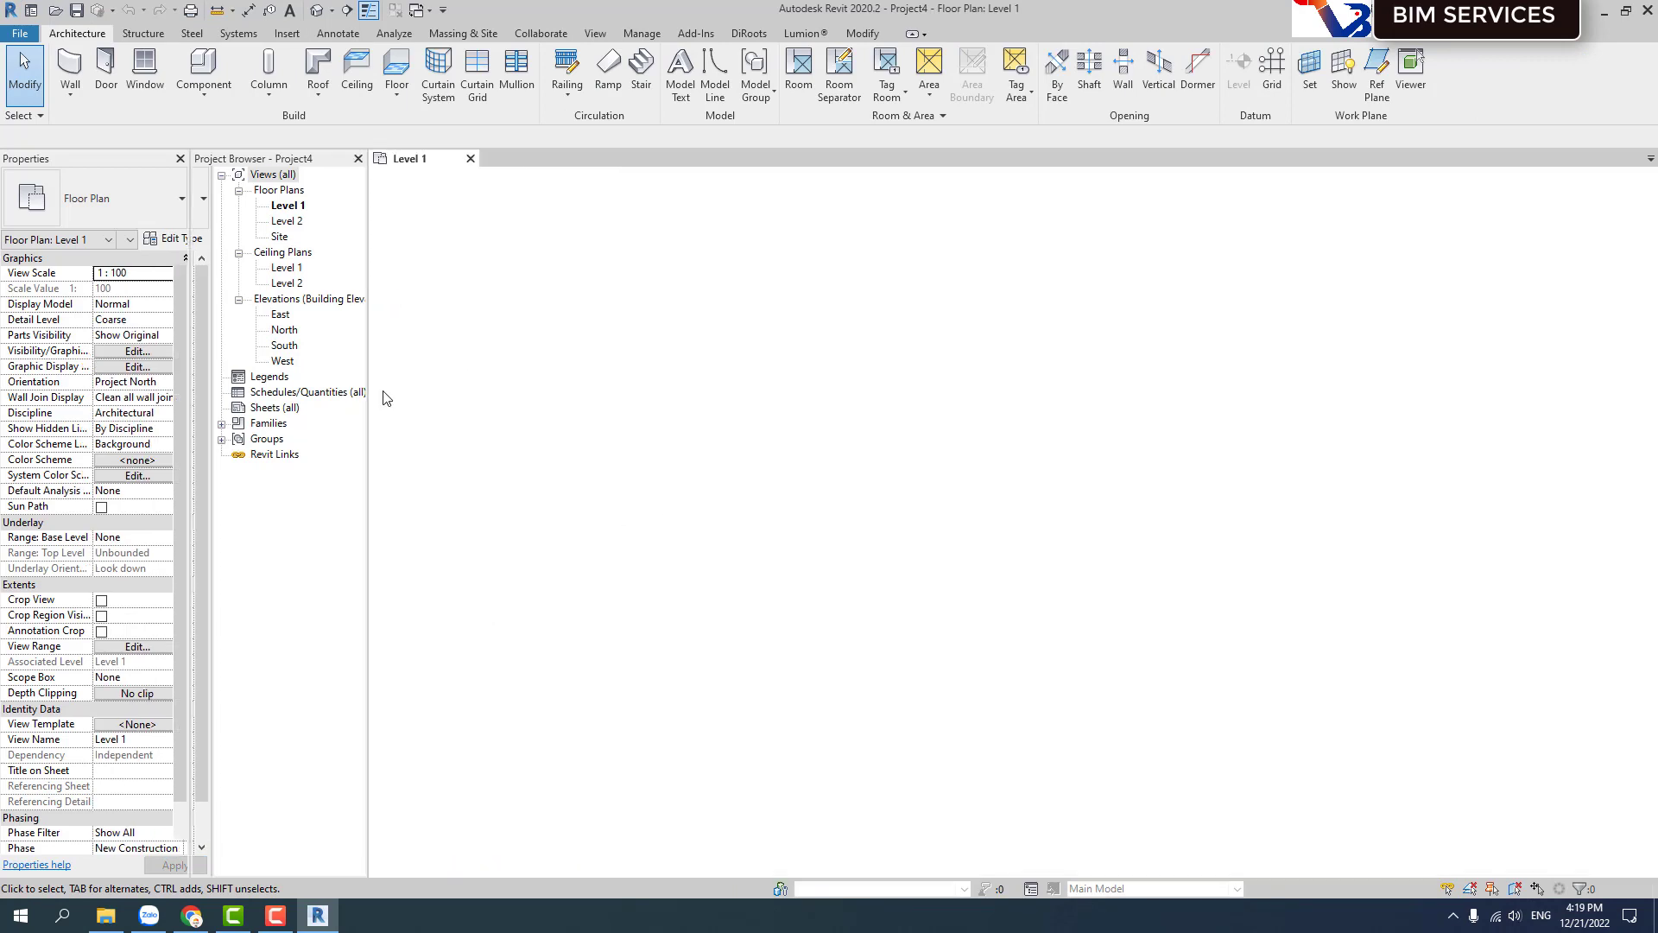
pyautogui.click(275, 206)
pyautogui.rightClick(267, 210)
pyautogui.moveTo(330, 347)
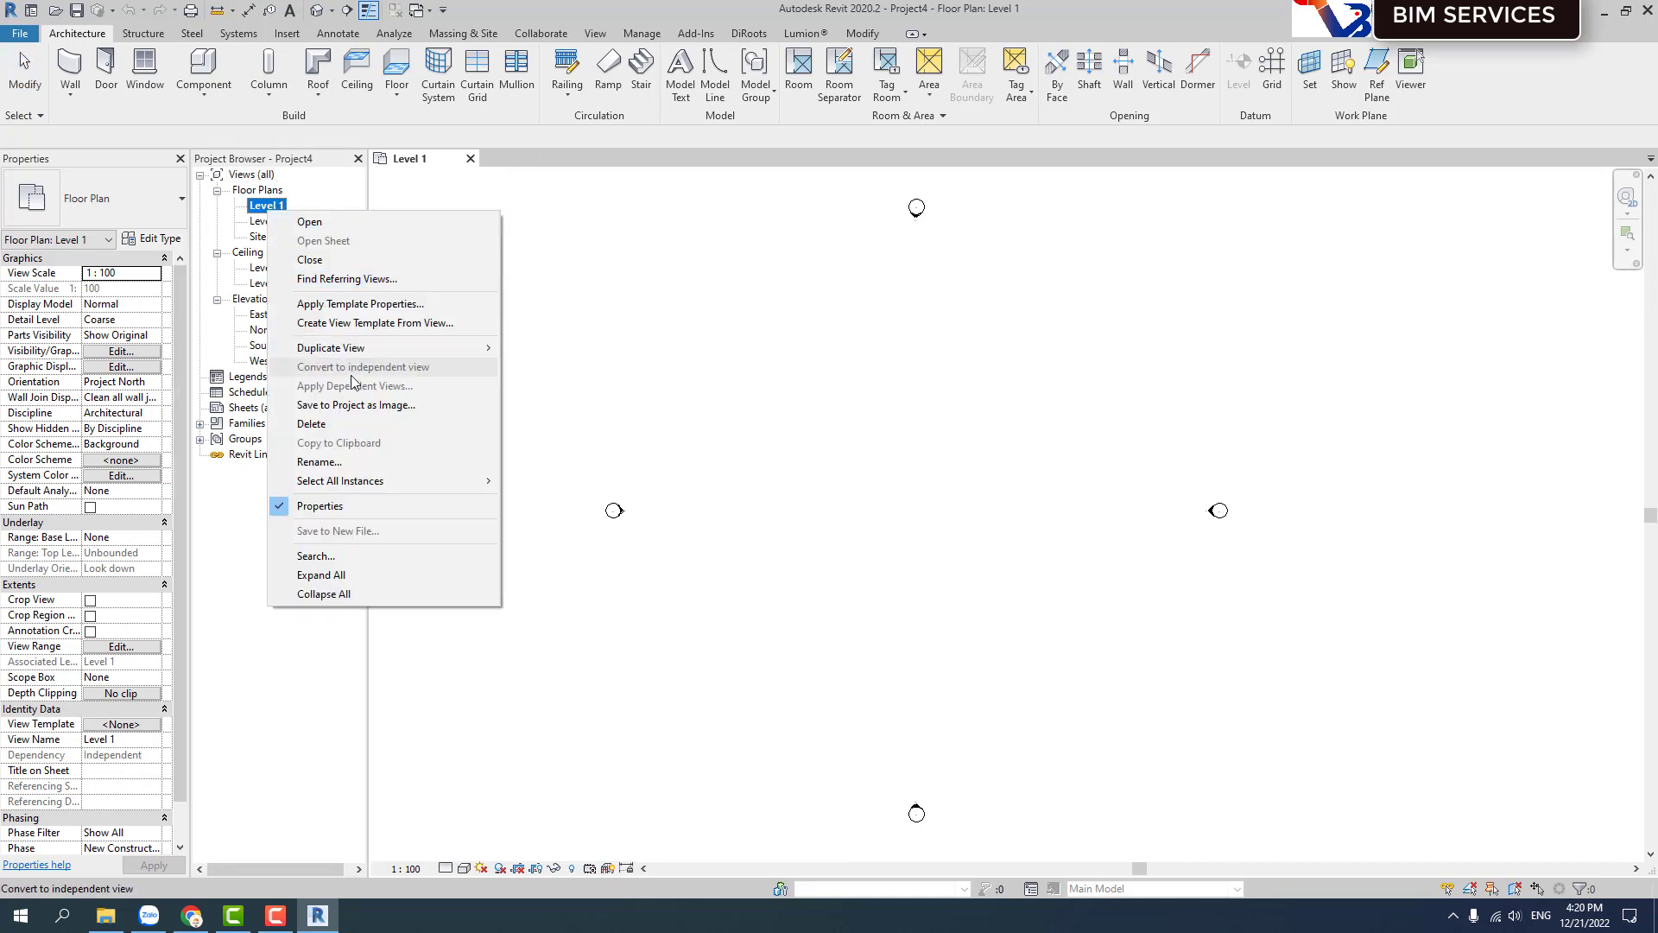
pyautogui.click(548, 347)
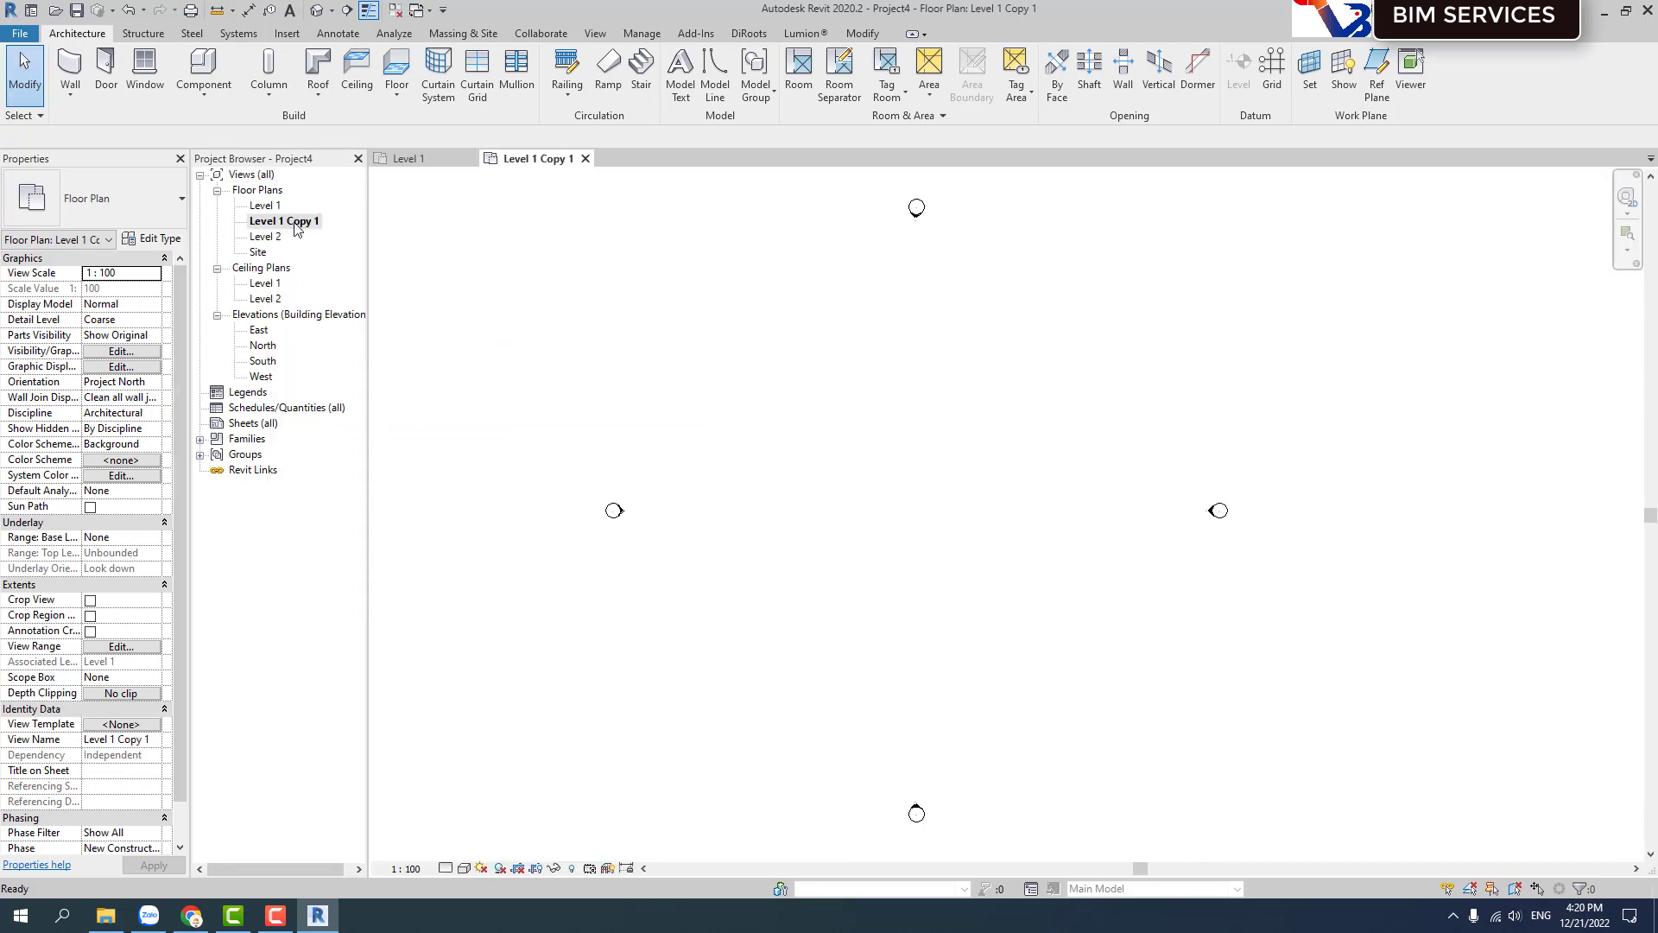
pyautogui.click(132, 725)
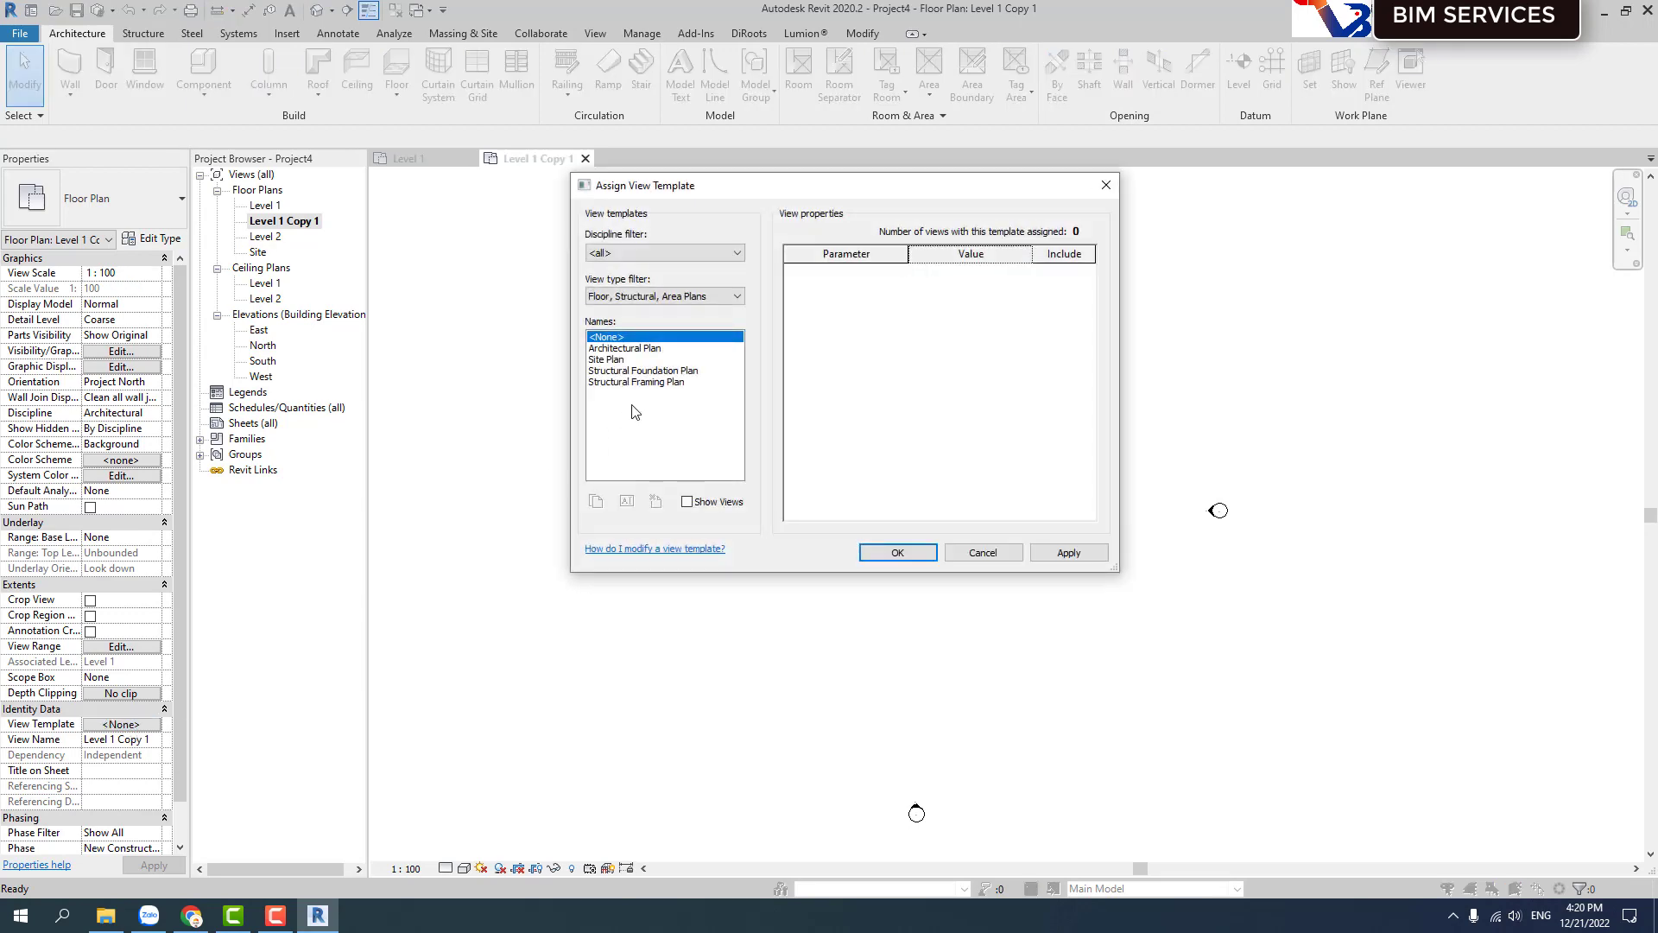
pyautogui.click(628, 348)
pyautogui.click(897, 552)
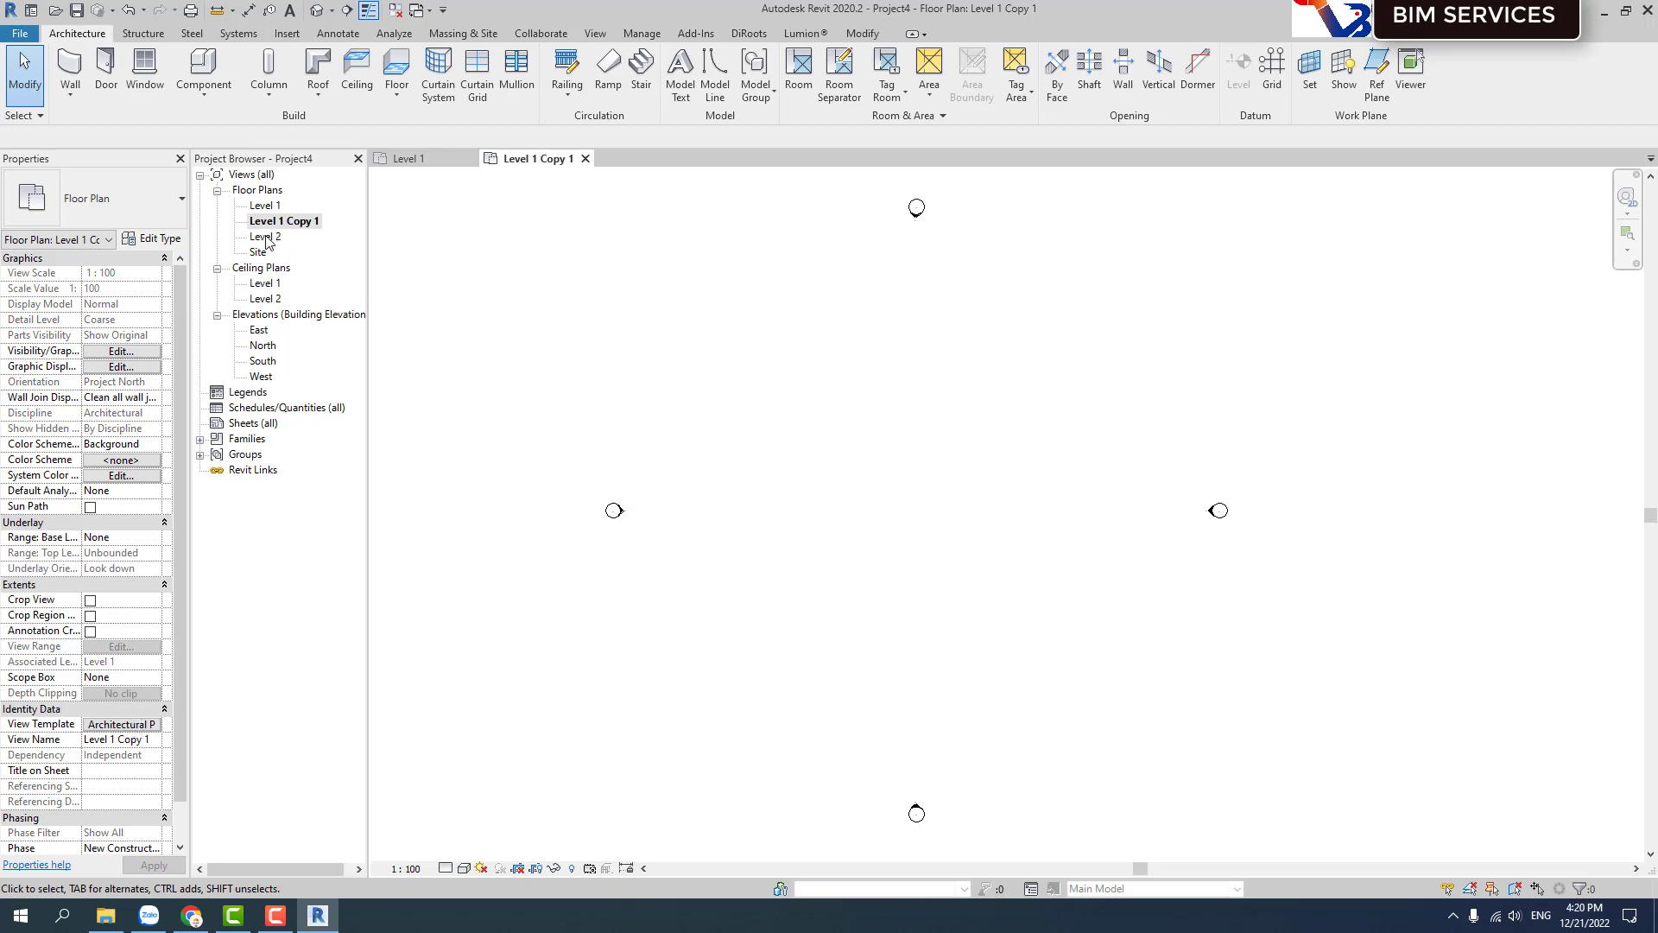
# Compare Level 1's template with the copy's, previewing other plan templates without changes.
pyautogui.click(265, 205)
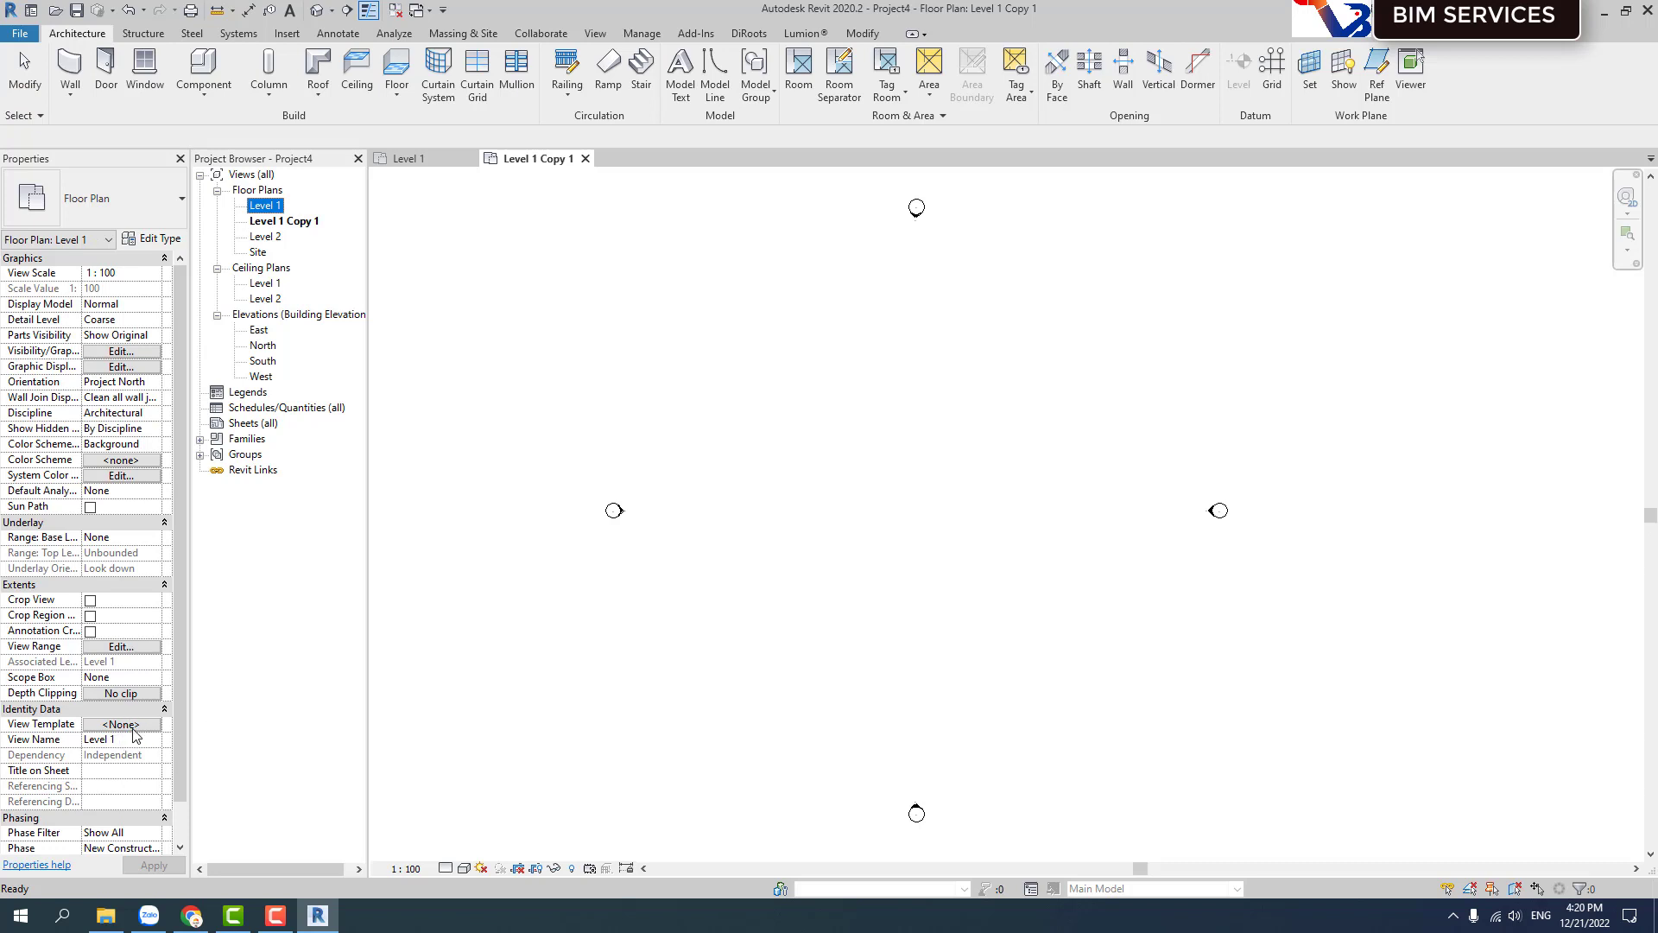
pyautogui.click(266, 222)
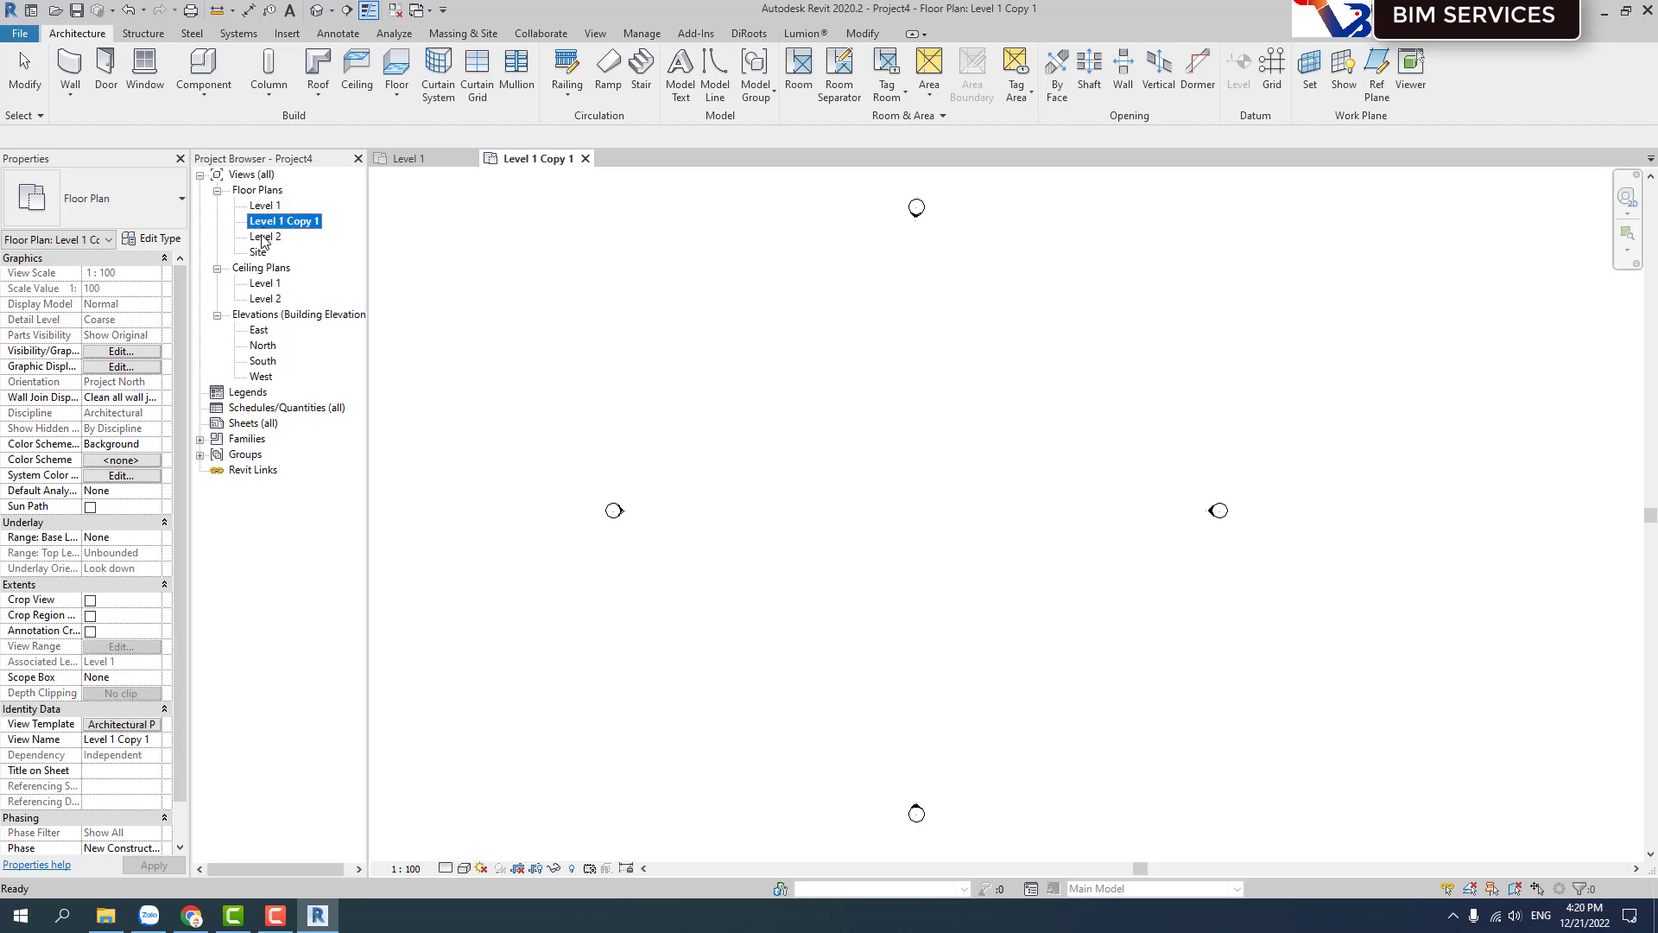
pyautogui.click(138, 726)
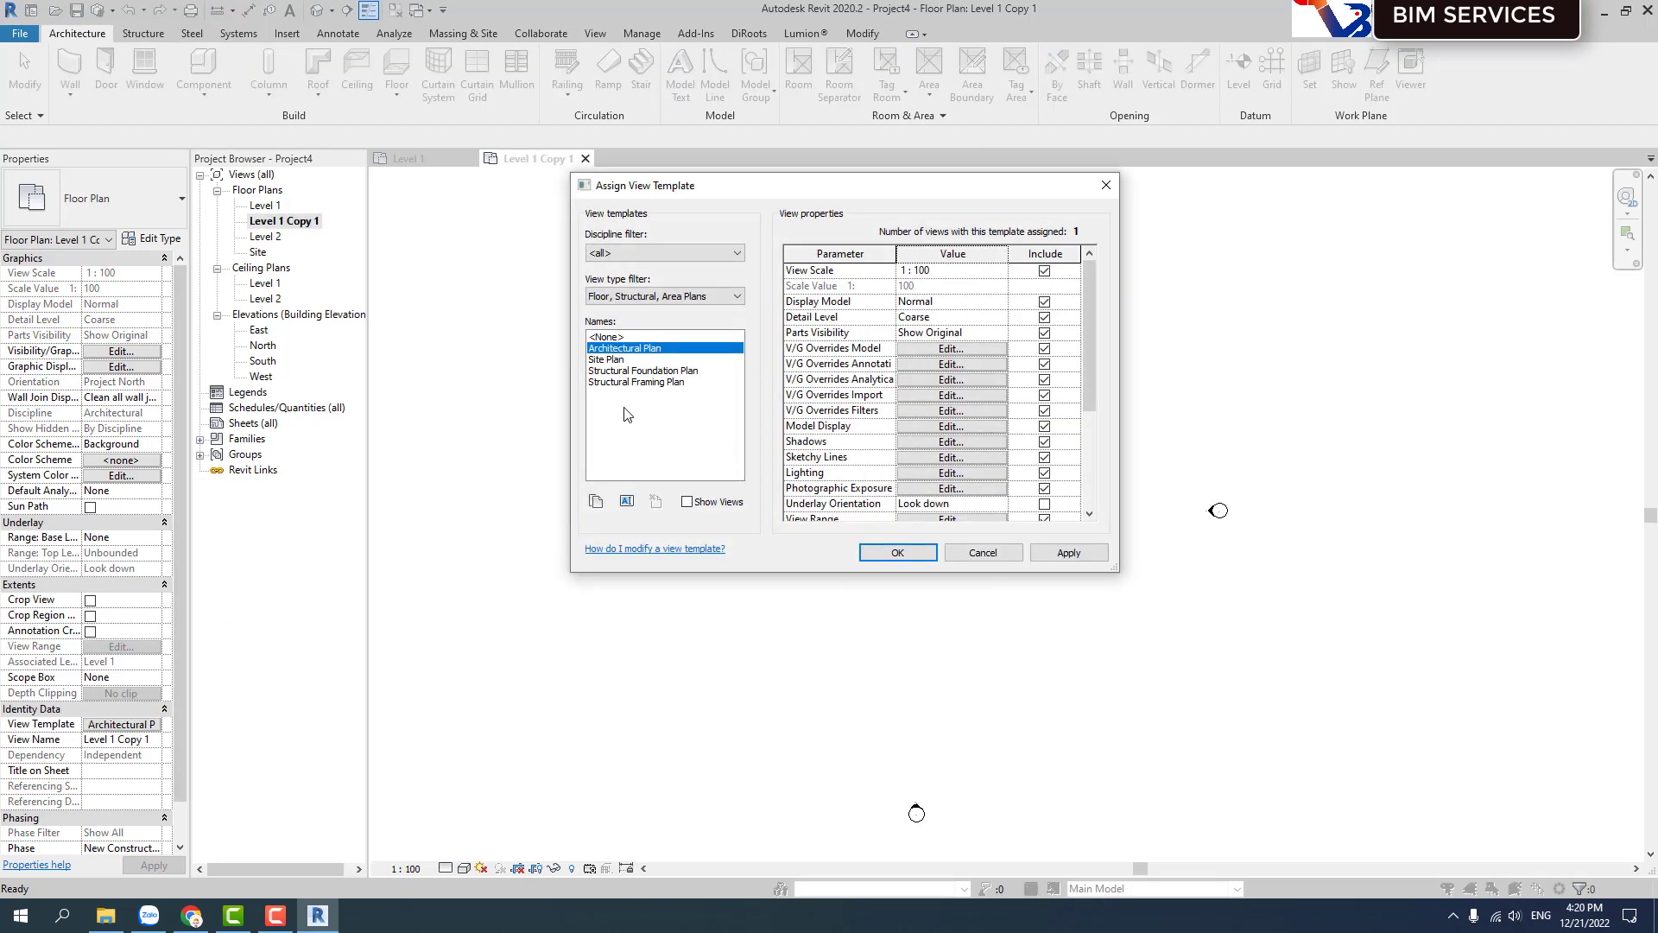
pyautogui.click(616, 373)
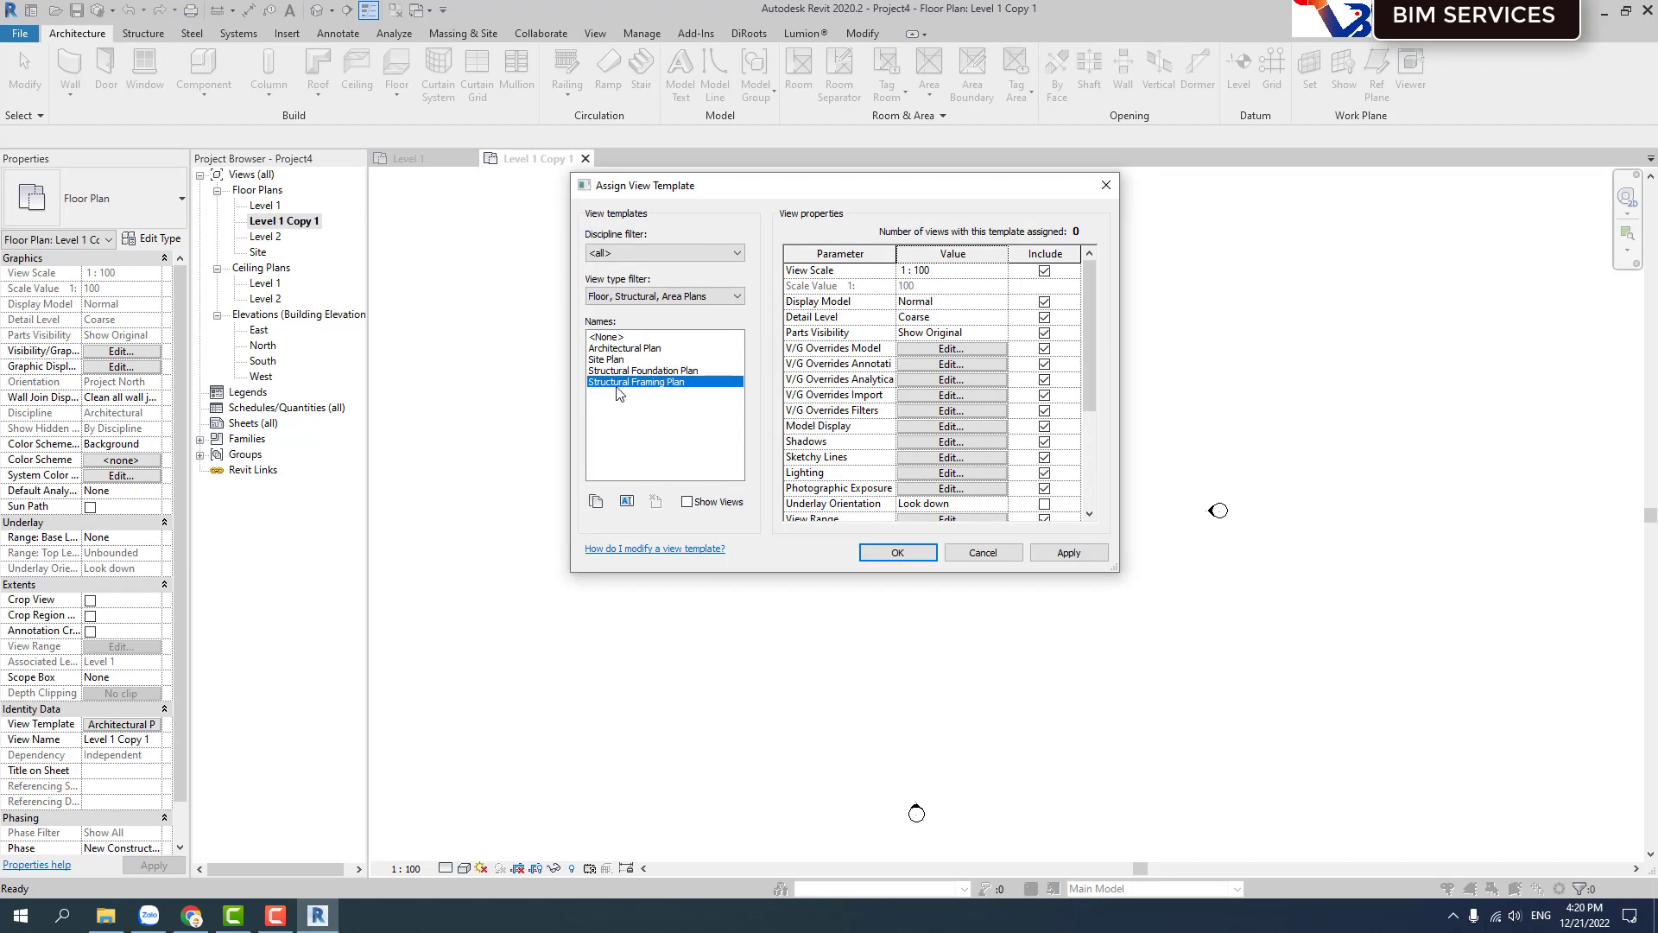
pyautogui.click(616, 368)
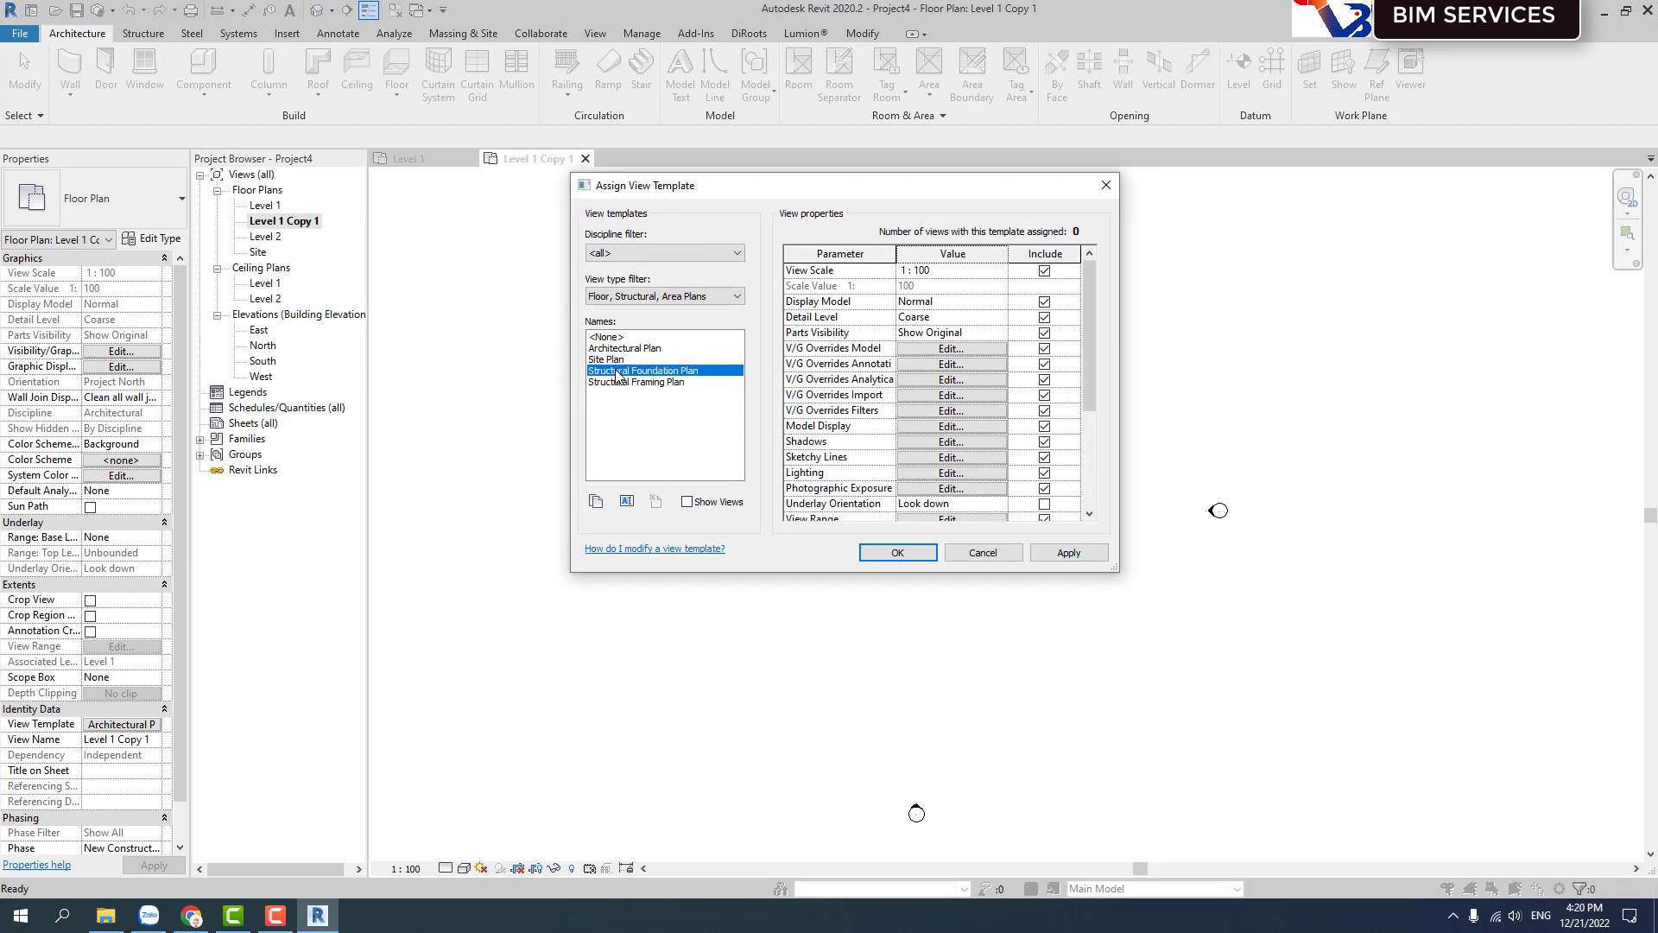
pyautogui.click(985, 555)
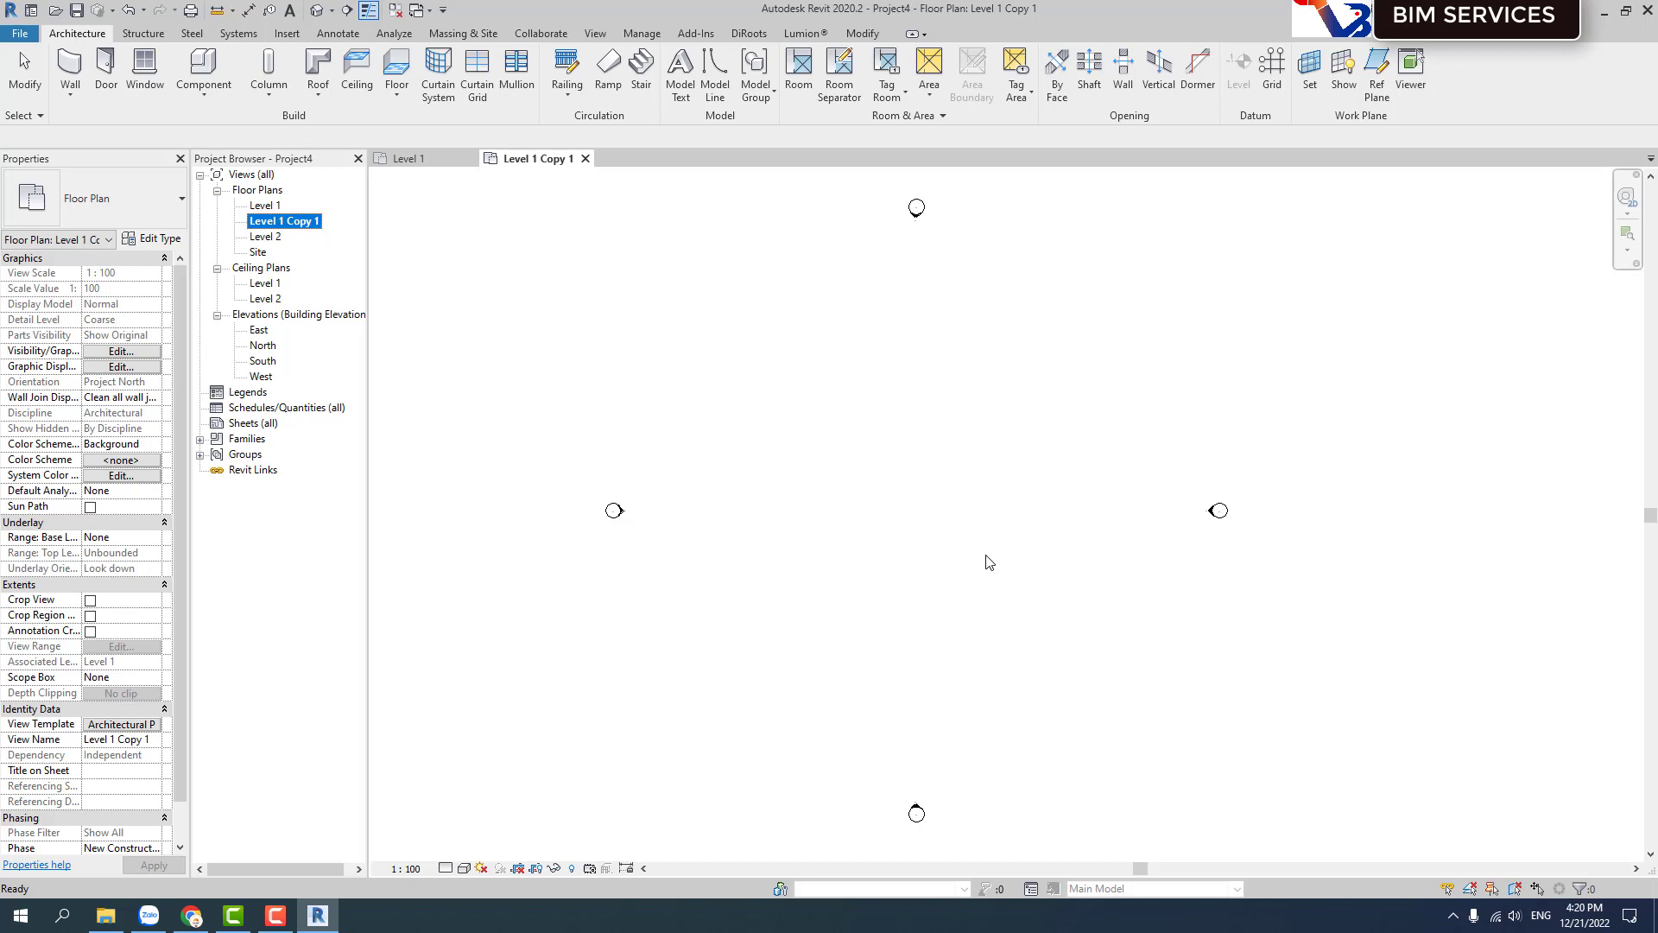
# Close the Level 1 Copy 1 and Level 1 views, discarding Project4 changes.
pyautogui.click(584, 158)
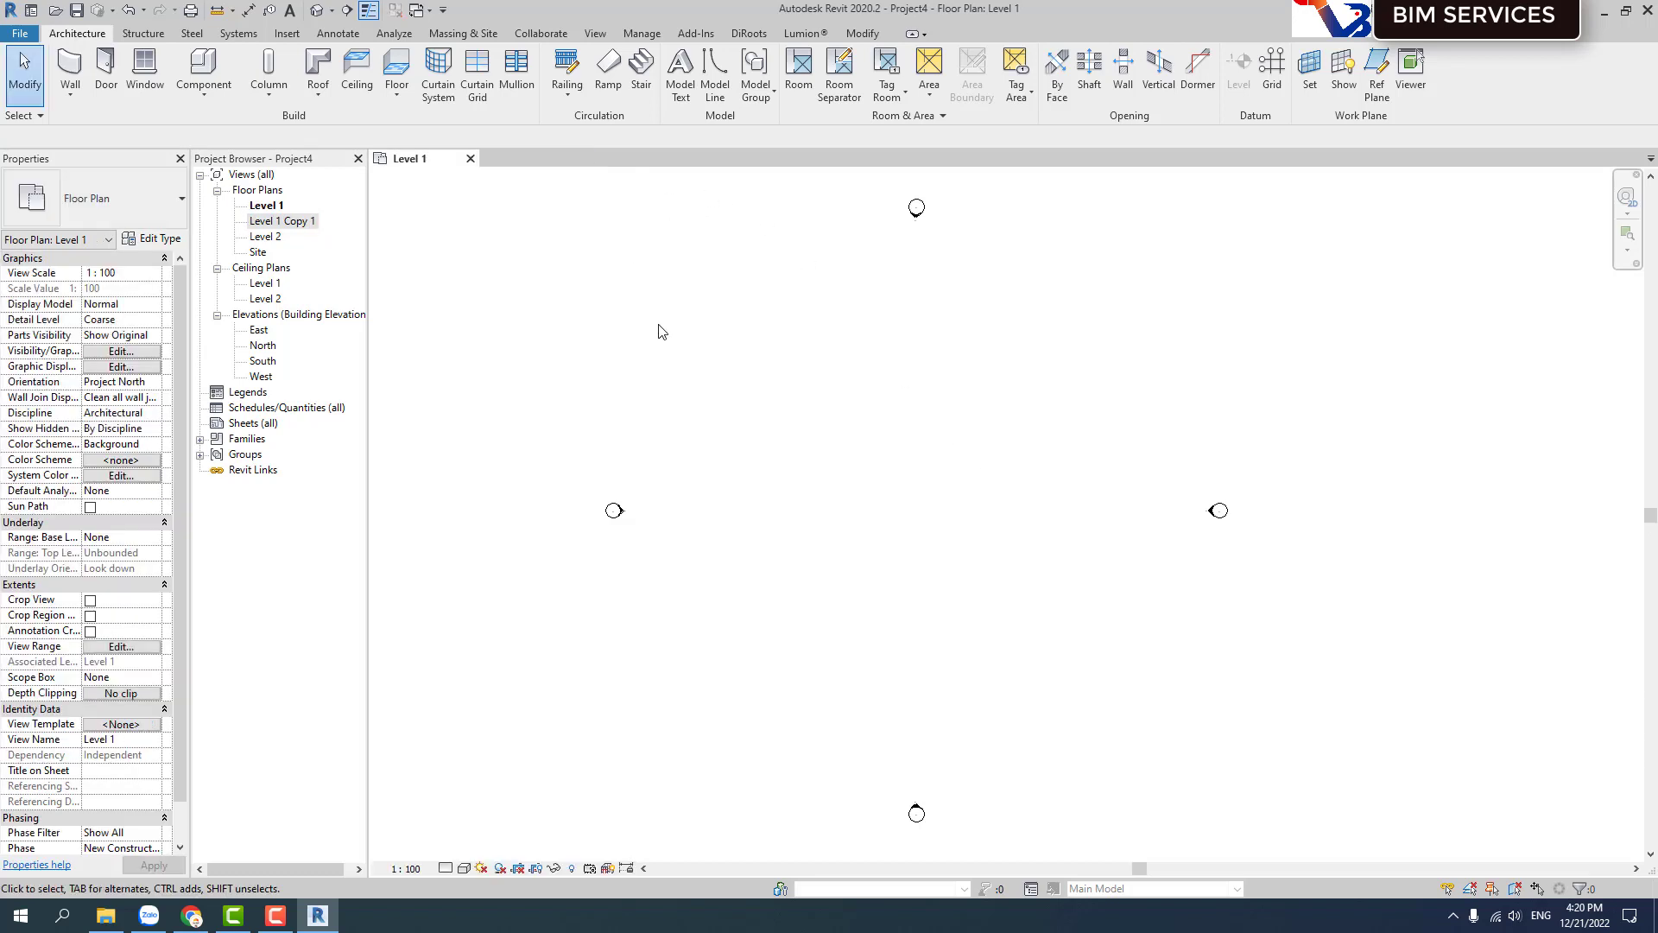
pyautogui.click(469, 158)
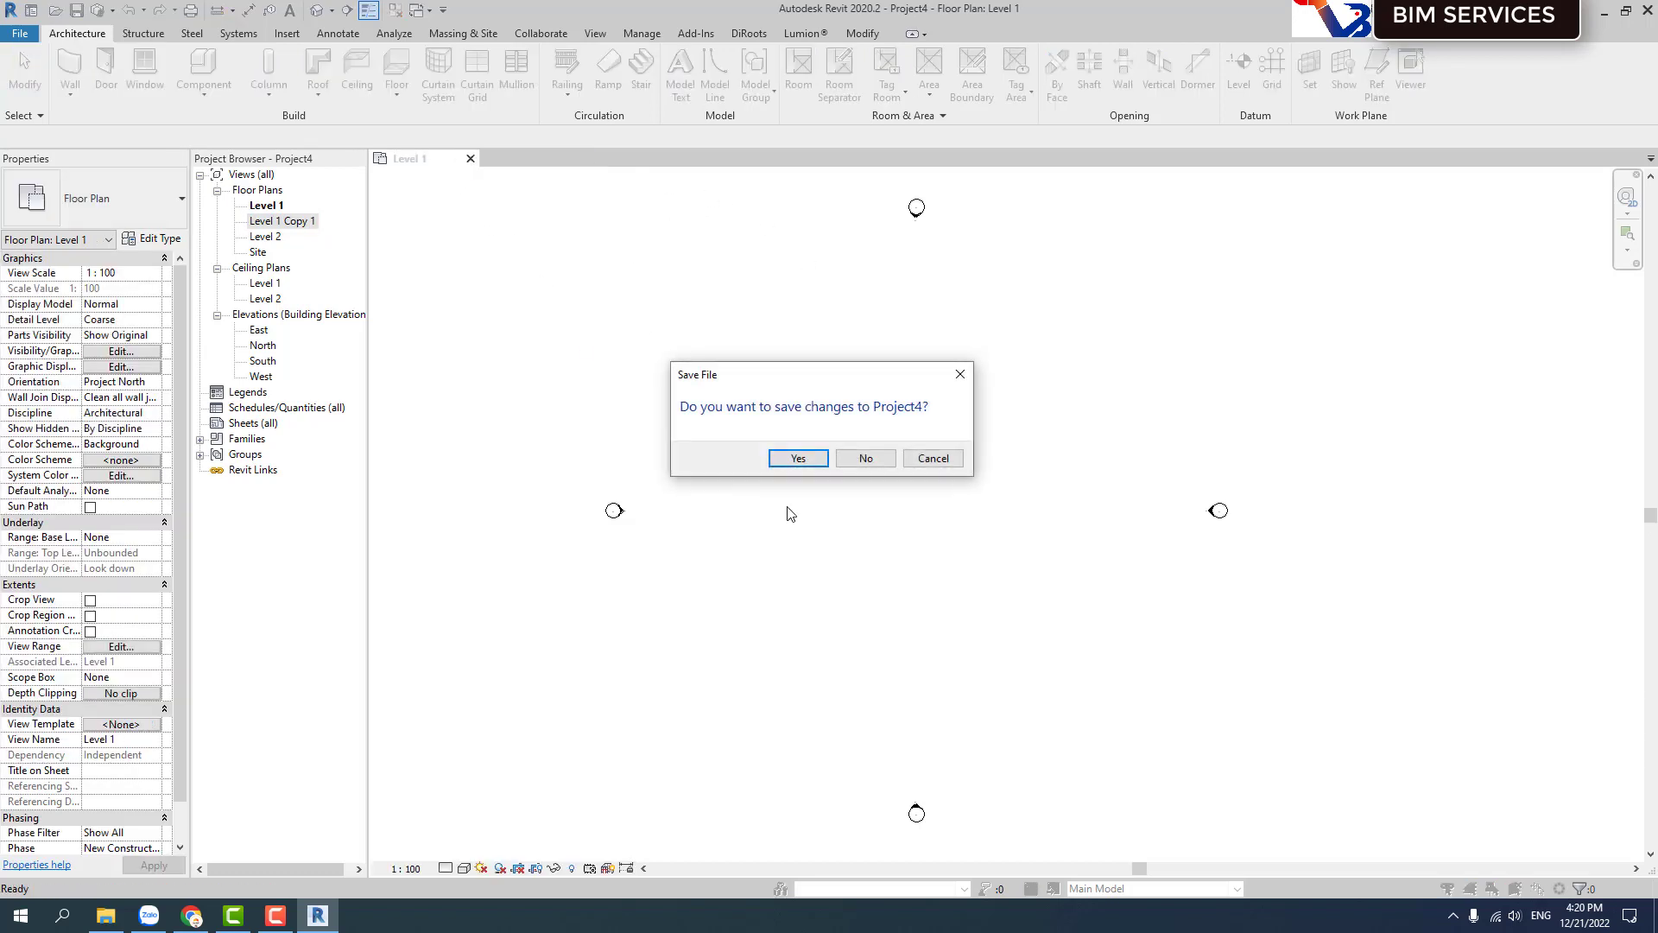
pyautogui.click(866, 458)
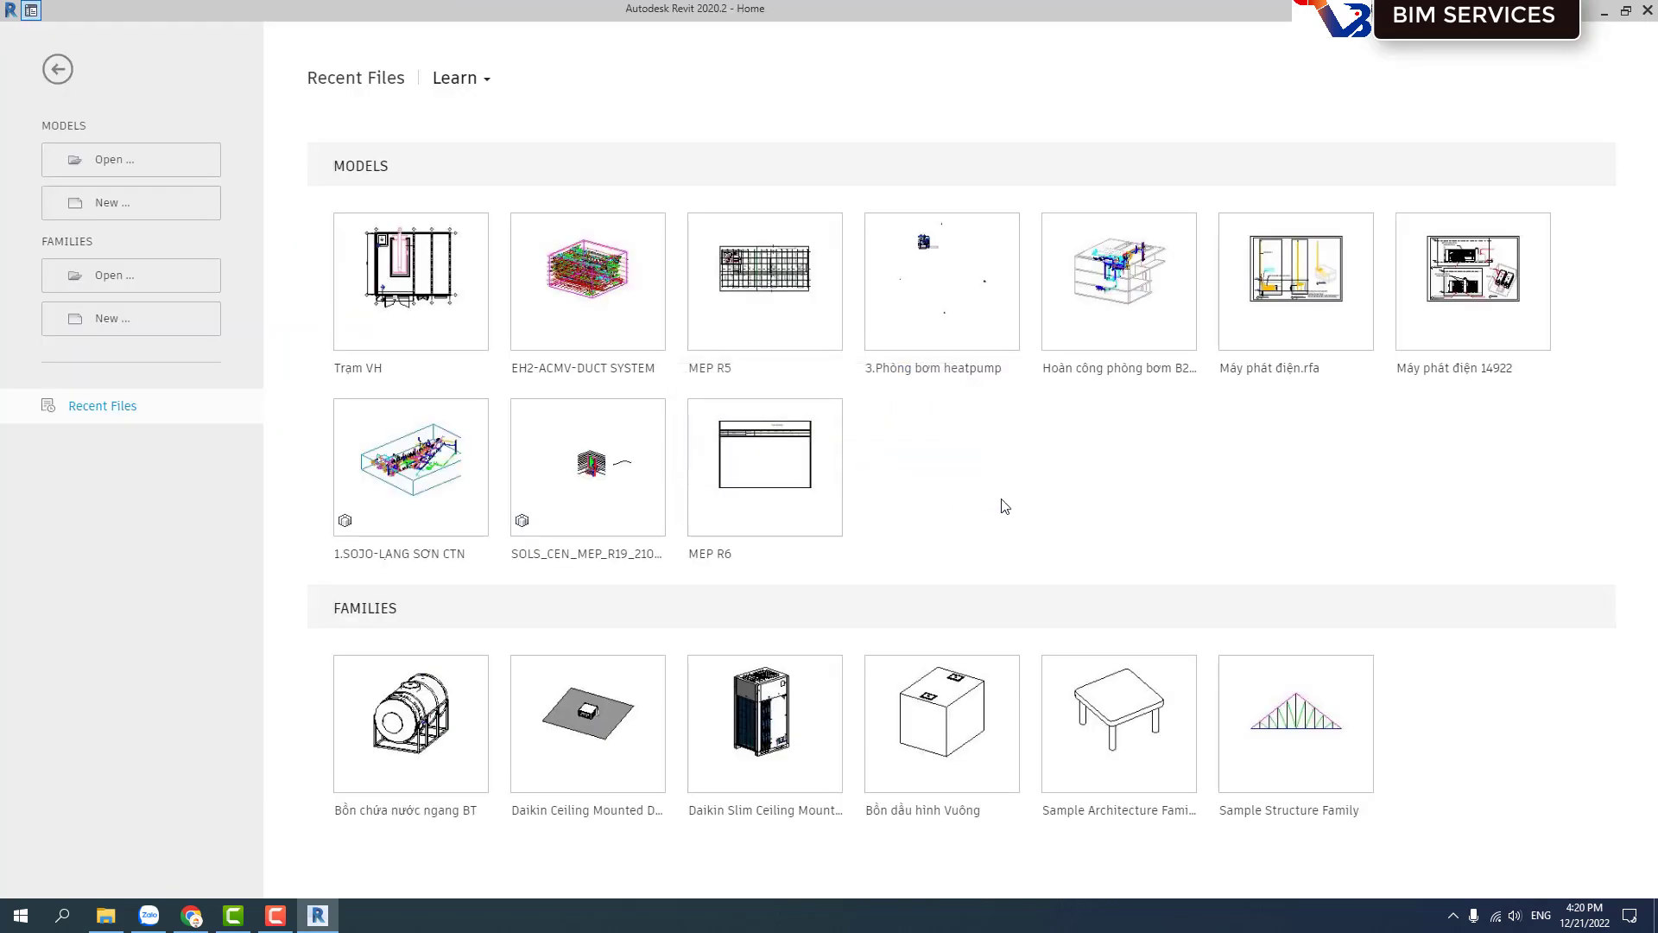